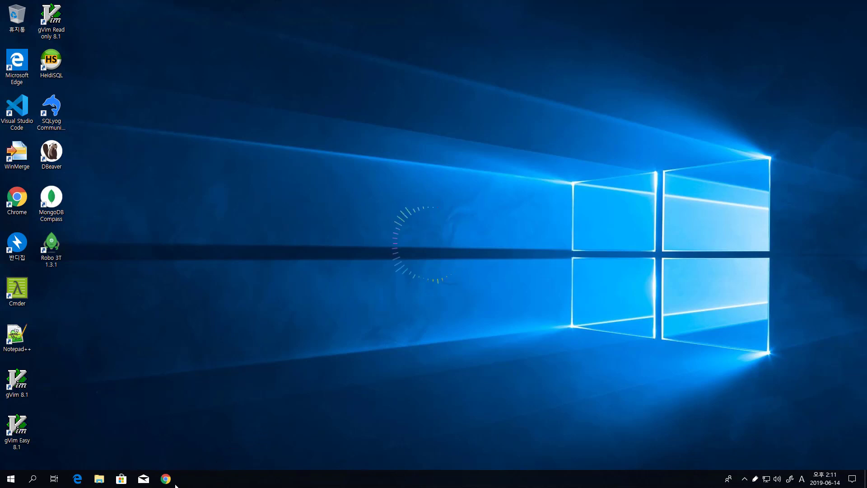
- Open File Explorer and go to the root of the local disk (C:)
{"action": "left_click", "coordinate": [99, 479]}
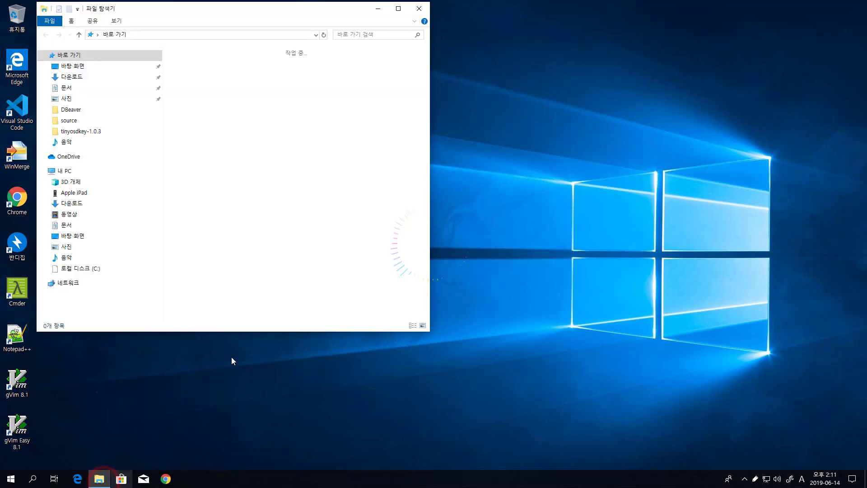
{"action": "left_click_drag", "start_coordinate": [181, 2], "coordinate": [240, 38]}
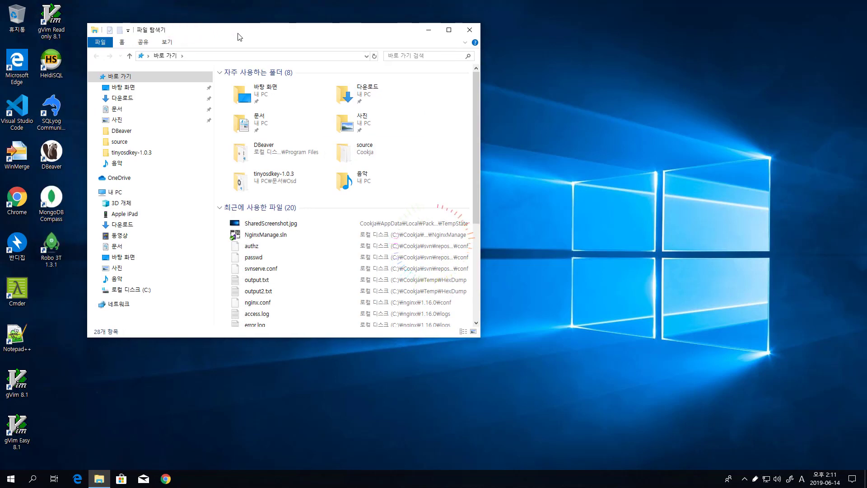
{"action": "left_click", "coordinate": [208, 54]}
{"action": "type", "text": "k"}
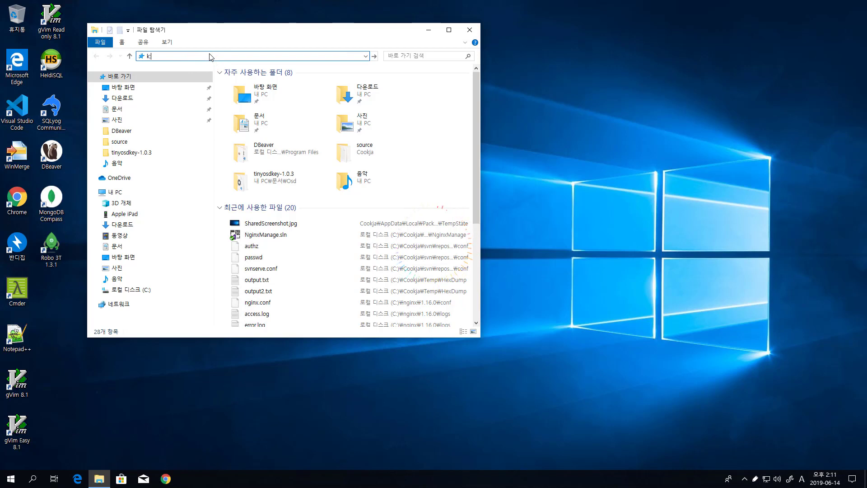
{"action": "type", "text": ":\\"}
{"action": "key", "text": "Return"}
{"action": "left_click", "coordinate": [497, 241]}
{"action": "left_click", "coordinate": [135, 289]}
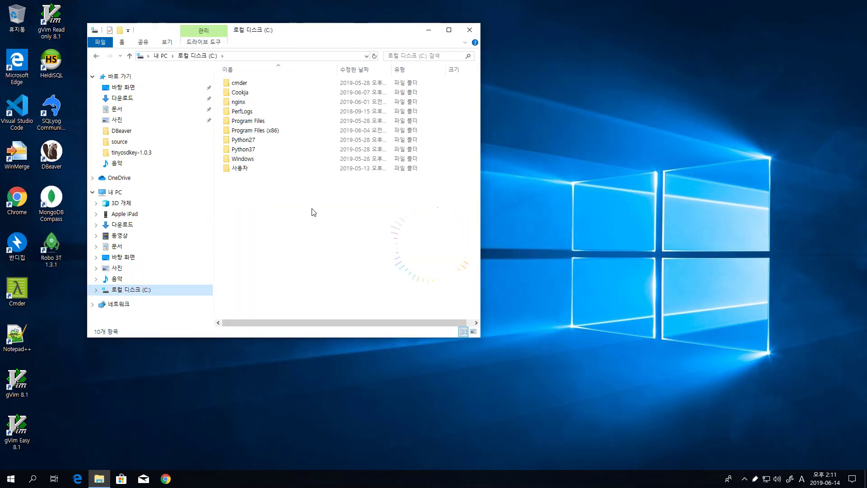
- Browse from the C: drive through the Cookja and svn folders to the repos folder
{"action": "double_click", "coordinate": [261, 93]}
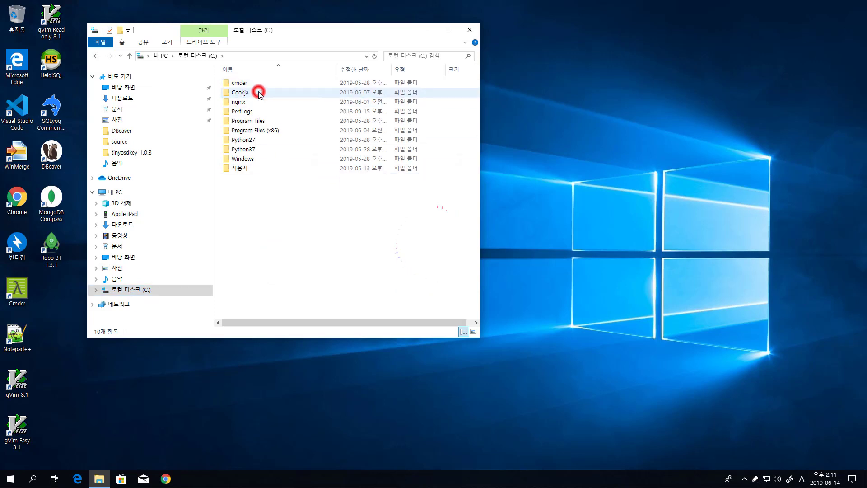
{"action": "left_click", "coordinate": [261, 93]}
{"action": "double_click", "coordinate": [259, 92]}
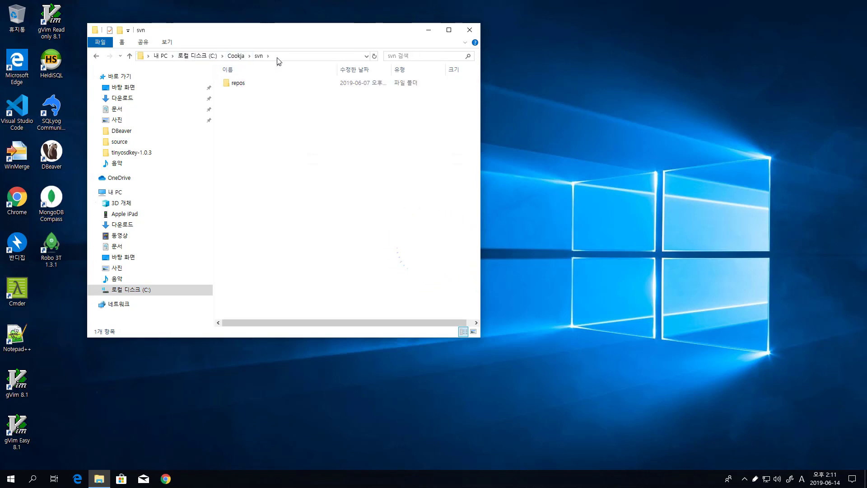
{"action": "left_click", "coordinate": [290, 55]}
{"action": "left_click", "coordinate": [298, 188]}
{"action": "double_click", "coordinate": [246, 84]}
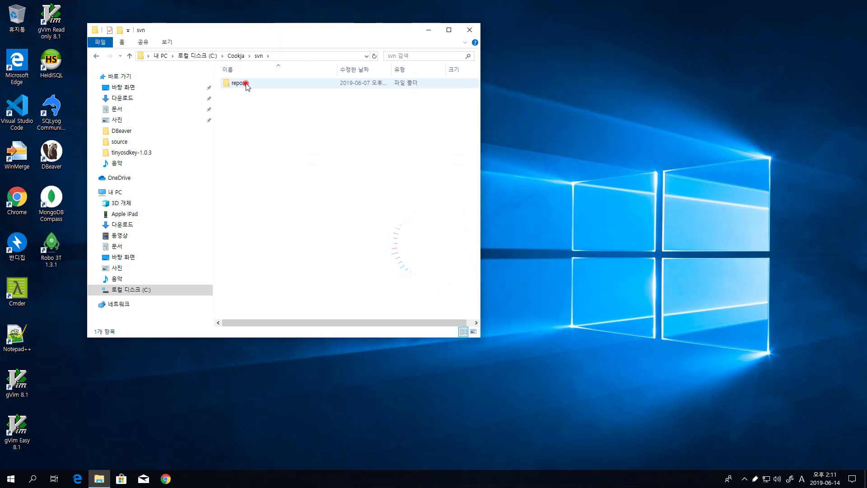
{"action": "left_click", "coordinate": [263, 118]}
{"action": "left_click", "coordinate": [263, 95]}
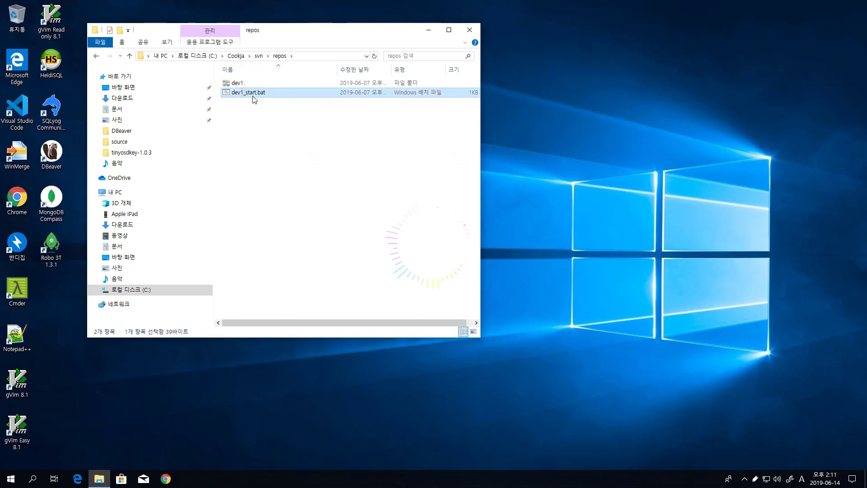
{"action": "left_click", "coordinate": [271, 140]}
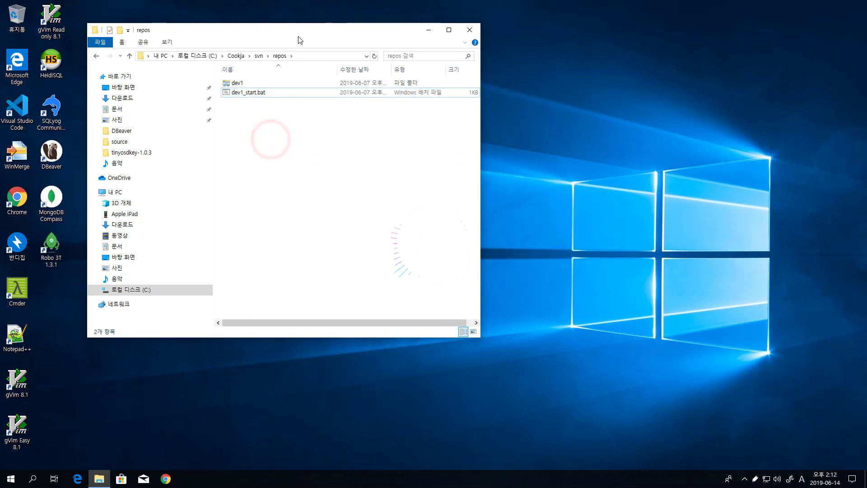
{"action": "left_click_drag", "start_coordinate": [286, 34], "coordinate": [278, 26]}
{"action": "left_click", "coordinate": [278, 144]}
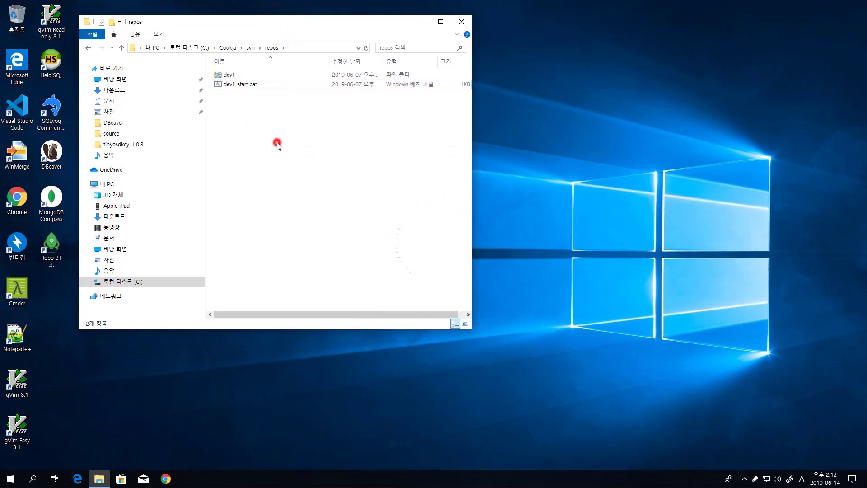
- Open a command prompt beside File Explorer and copy the repos folder's path
{"action": "key", "text": "super+r"}
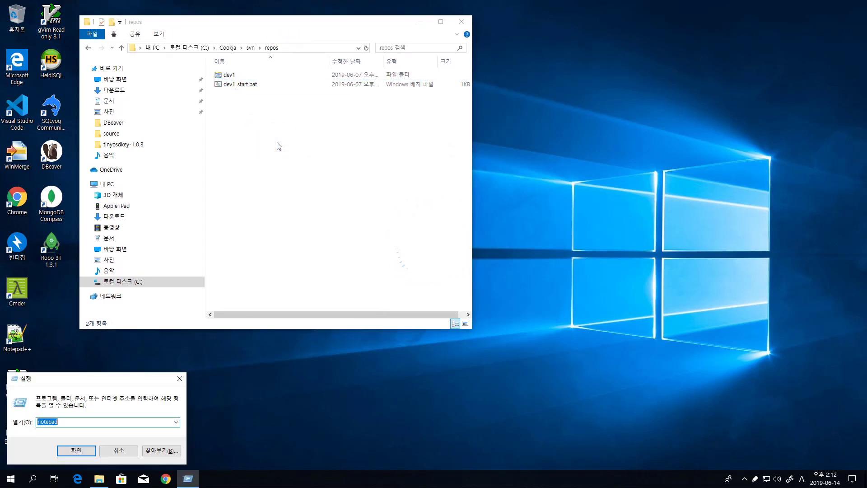
{"action": "type", "text": "cmd"}
{"action": "key", "text": "Return"}
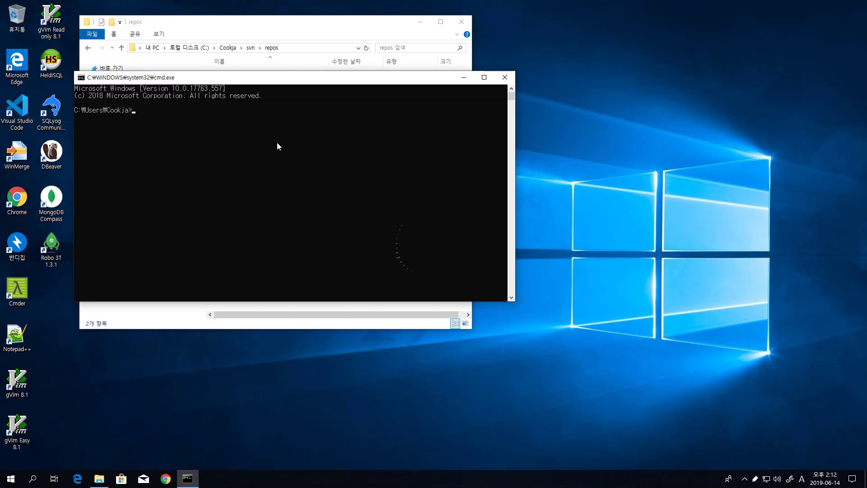
{"action": "left_click", "coordinate": [291, 48]}
{"action": "left_click", "coordinate": [488, 191]}
{"action": "left_click_drag", "start_coordinate": [345, 77], "coordinate": [501, 119]}
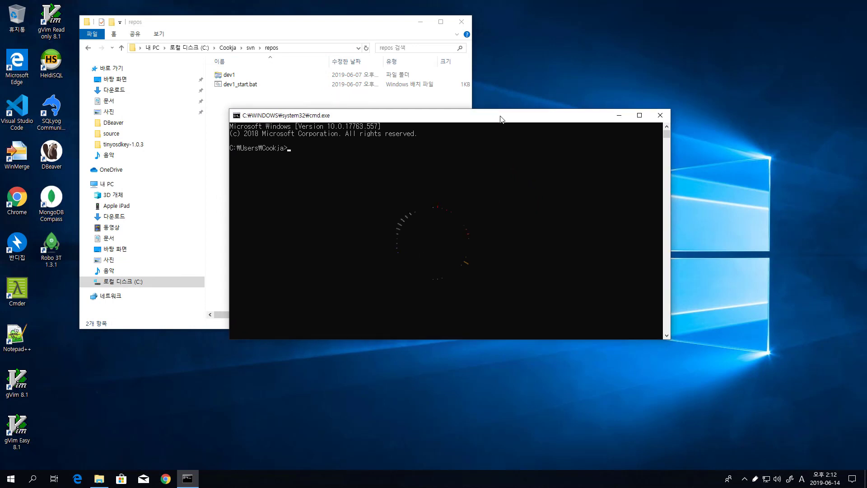
- Change the command prompt's directory to C:\Cookja\svn\repos and list its contents with dir
{"action": "type", "text": "cd"}
{"action": "key", "text": "alt+space"}
{"action": "key", "text": "e"}
{"action": "key", "text": "p"}
{"action": "key", "text": "Return"}
{"action": "type", "text": "dir"}
{"action": "key", "text": "Return"}
- Display the contents of dev1_start.bat in the command prompt with the type command
{"action": "type", "text": "dev"}
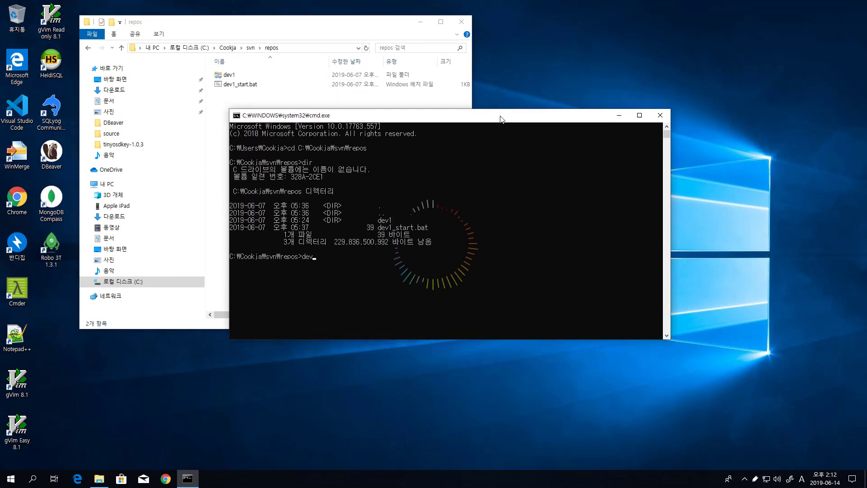
{"action": "type", "text": "1_start.bat"}
{"action": "key", "text": "BackSpace"}
{"action": "key", "text": "BackSpace"}
{"action": "key", "text": "BackSpace"}
{"action": "key", "text": "BackSpace"}
{"action": "key", "text": "BackSpace"}
{"action": "key", "text": "BackSpace"}
{"action": "key", "text": "BackSpace"}
{"action": "key", "text": "BackSpace"}
{"action": "key", "text": "BackSpace"}
{"action": "type", "text": "type dev1_start.bat"}
{"action": "key", "text": "Return"}
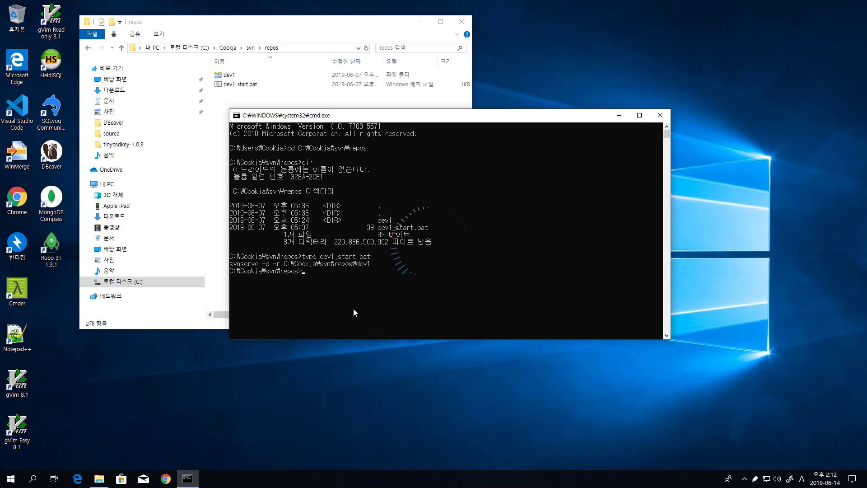
- Run dev1_start.bat to start the SVN server and move its console window out of the way
{"action": "type", "text": "dev1_start.bat"}
{"action": "key", "text": "Return"}
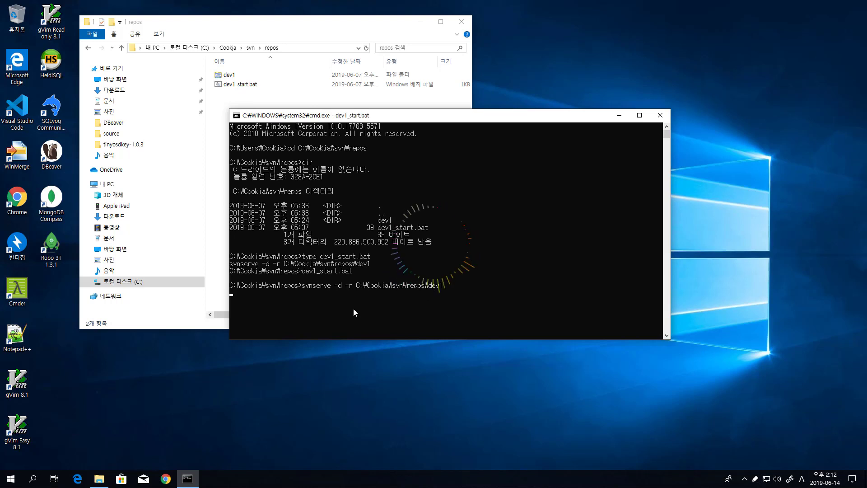
{"action": "left_click_drag", "start_coordinate": [434, 115], "coordinate": [615, 18]}
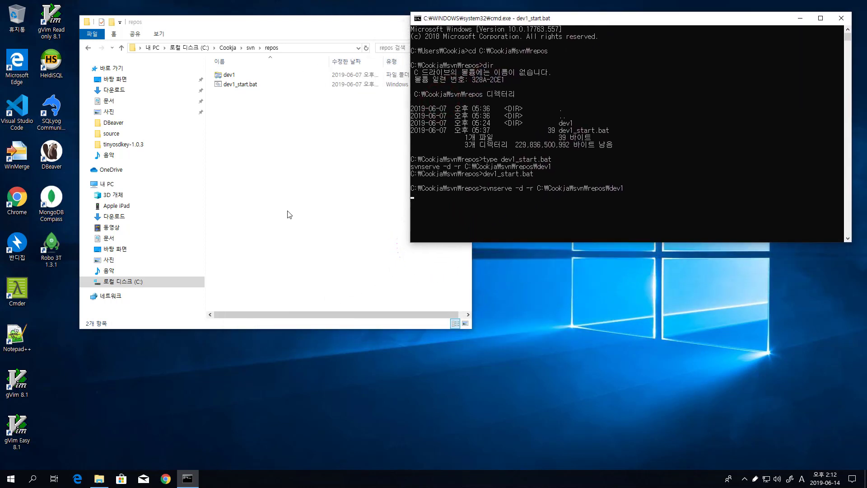
- Open a second command prompt window and place it clear of the running server console
{"action": "key", "text": "super+s"}
{"action": "type", "text": "cmd"}
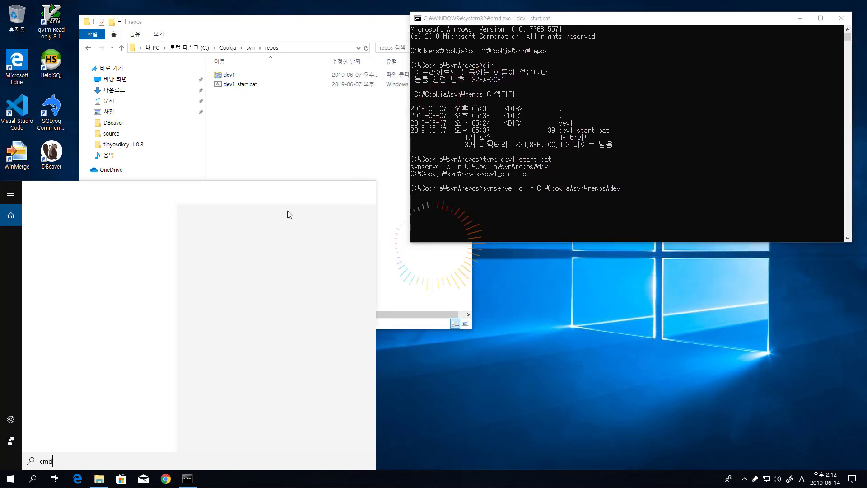
{"action": "key", "text": "Return"}
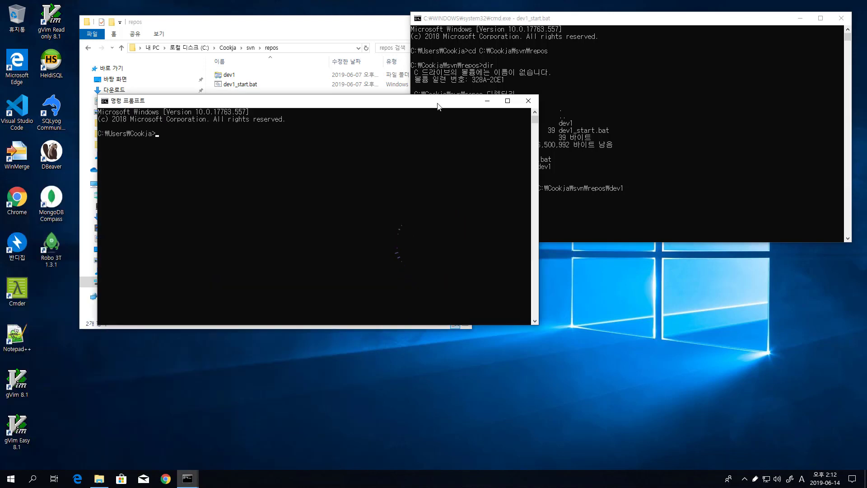
{"action": "left_click_drag", "start_coordinate": [437, 106], "coordinate": [516, 216]}
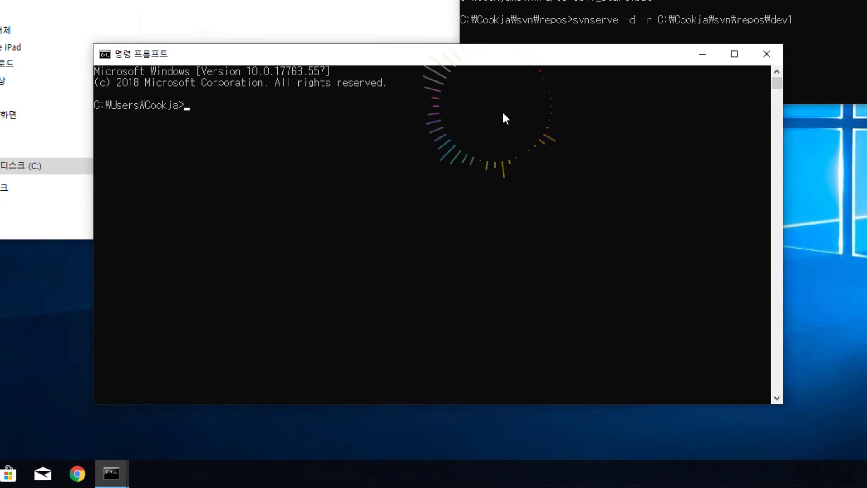
- Check for the server process by running tasklist /fi "imagename eq svnserve.exe"
{"action": "type", "text": "tasklist"}
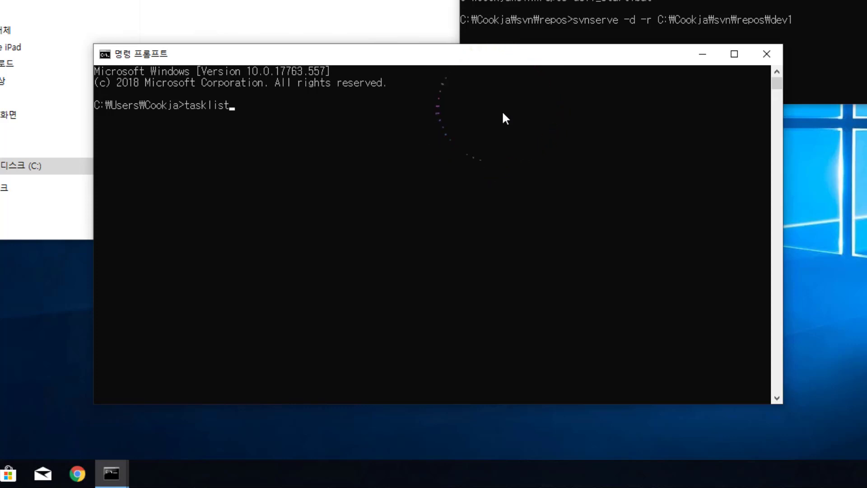
{"action": "type", "text": " /fi"}
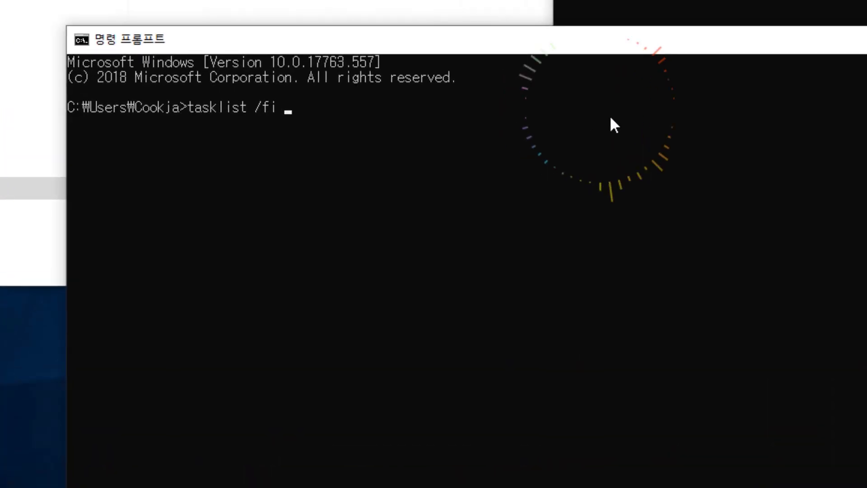
{"action": "type", "text": " \"imagename "}
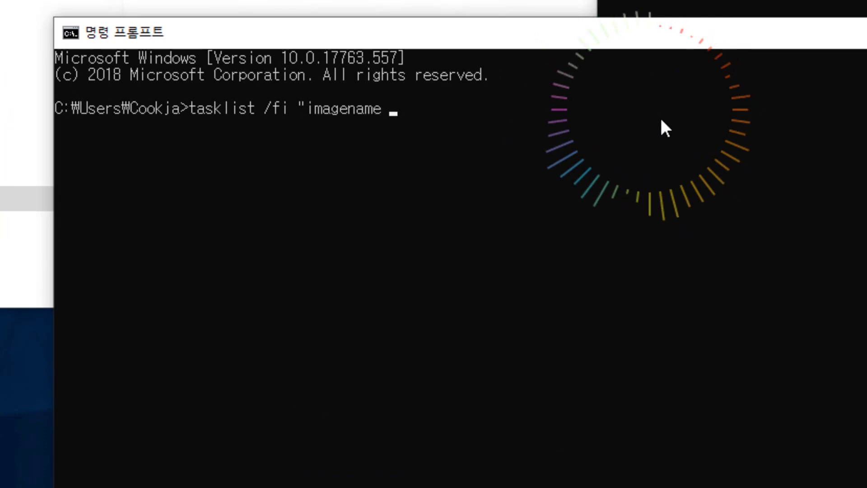
{"action": "type", "text": "eq s"}
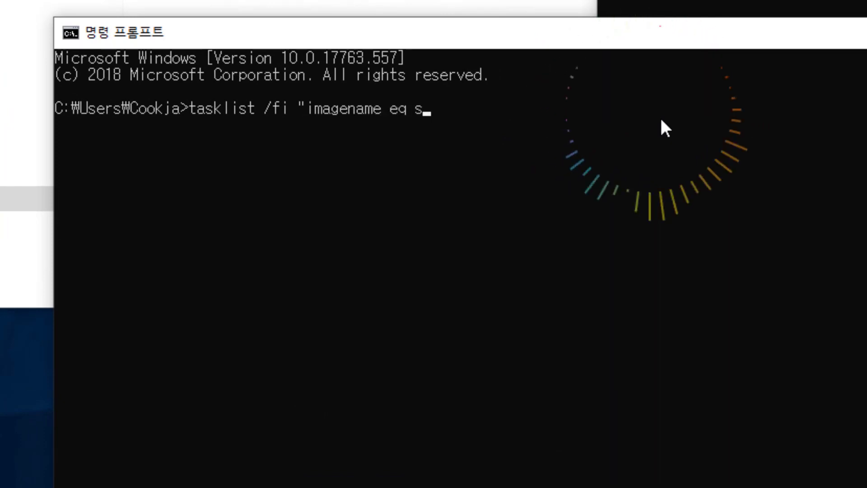
{"action": "type", "text": "vnser"}
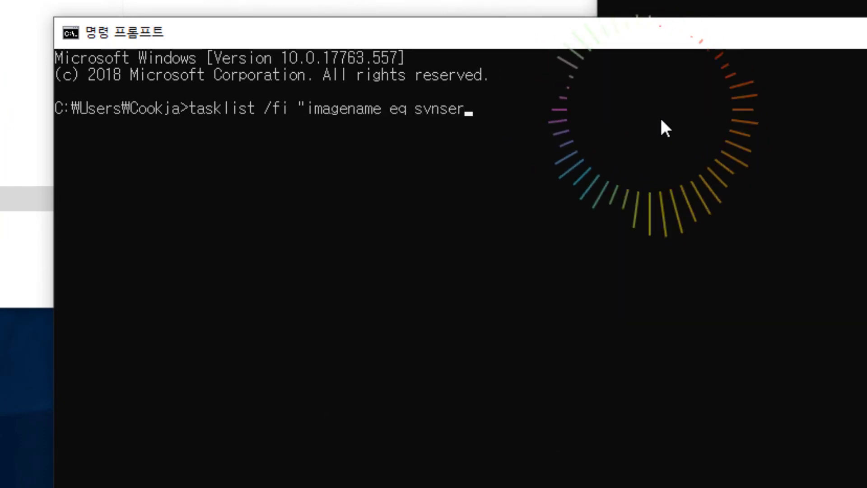
{"action": "type", "text": "ve.exe\""}
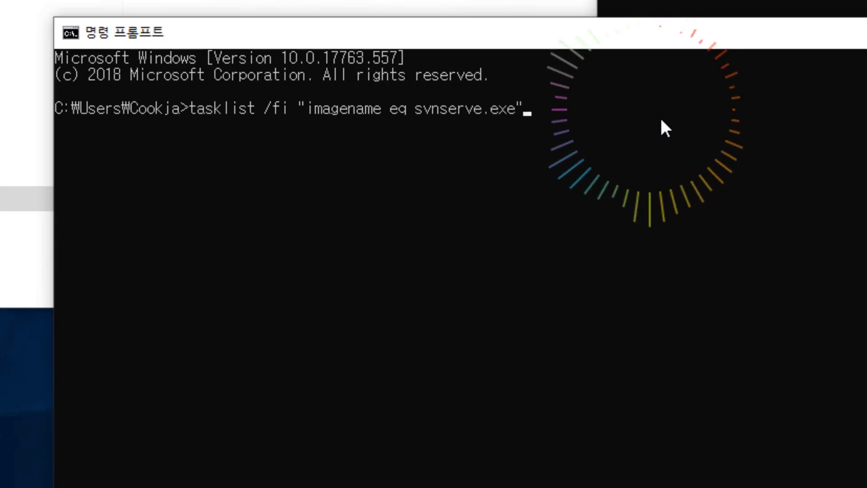
{"action": "key", "text": "Return"}
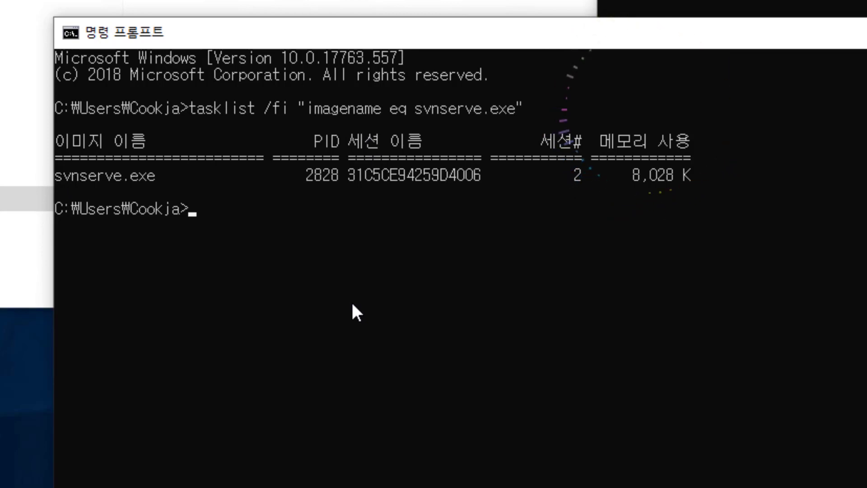
- Look for the server's network connections by running netstat -ano | findstr svnserve
{"action": "type", "text": "netstat"}
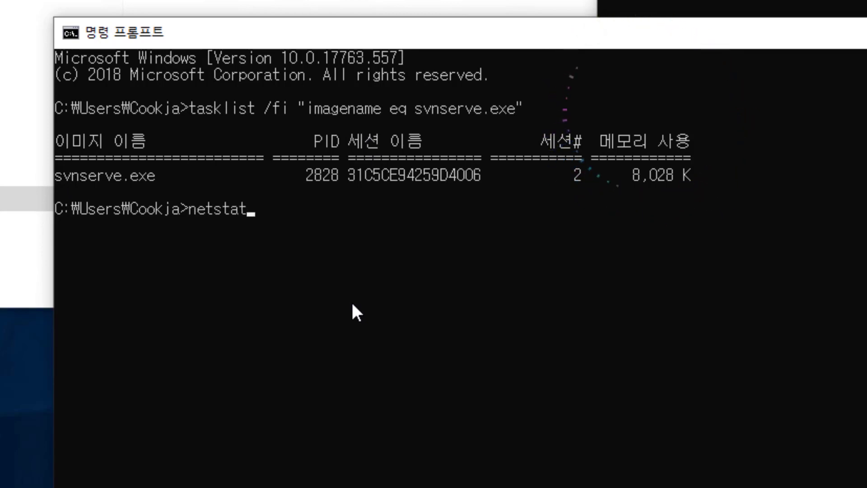
{"action": "type", "text": " -ano | find"}
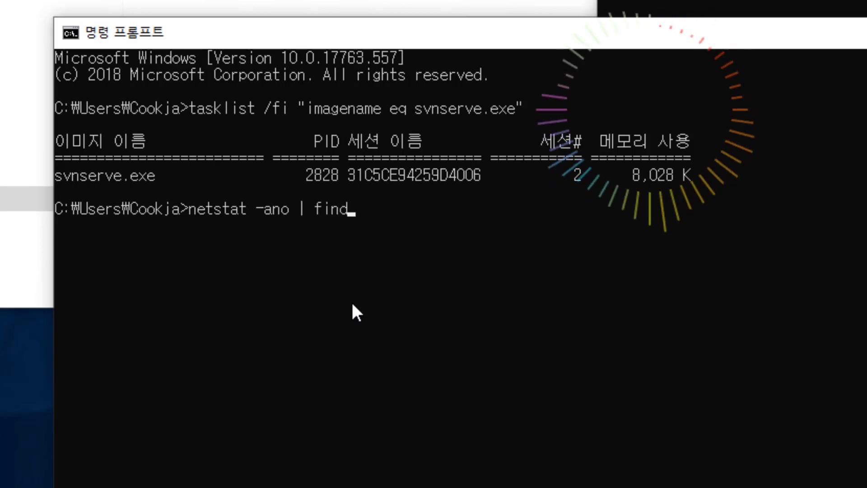
{"action": "type", "text": "str"}
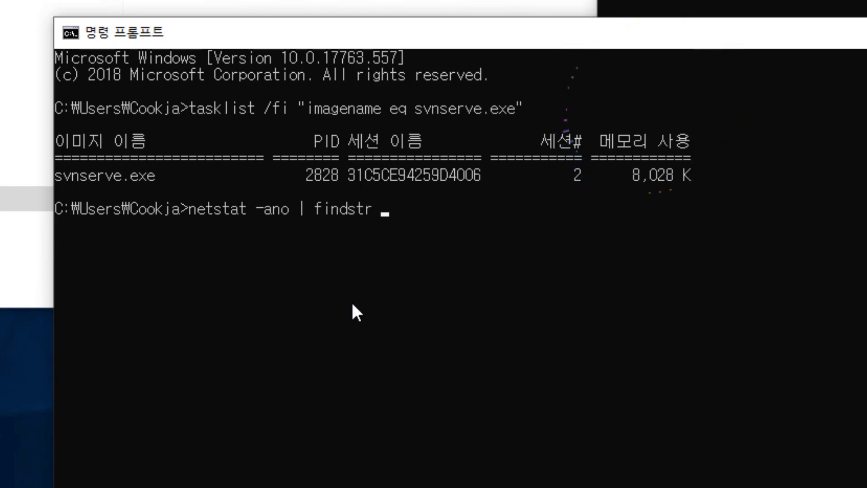
{"action": "type", "text": " svnserv"}
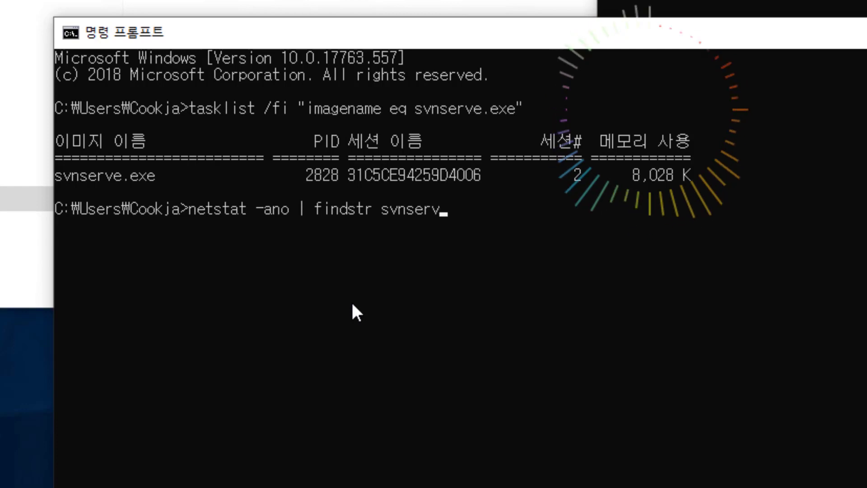
{"action": "type", "text": "e"}
{"action": "key", "text": "Return"}
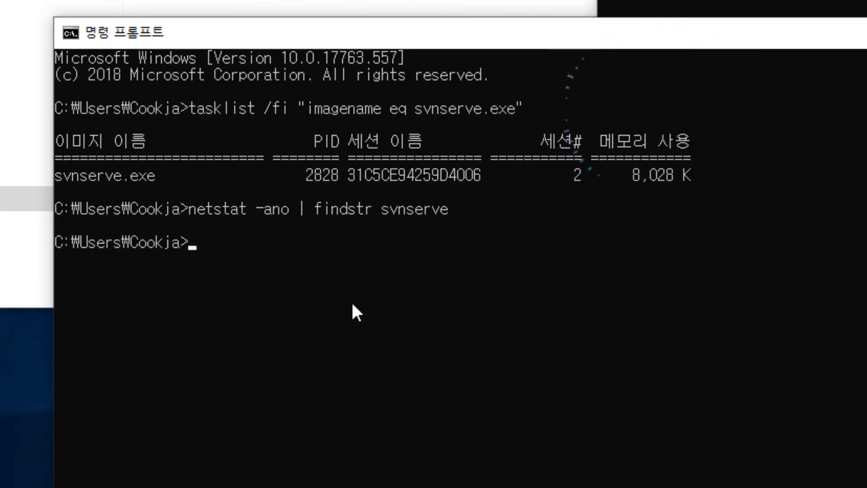
- Look up the server process's listening port by running netstat -ano | findstr 2828
{"action": "key", "text": "Up"}
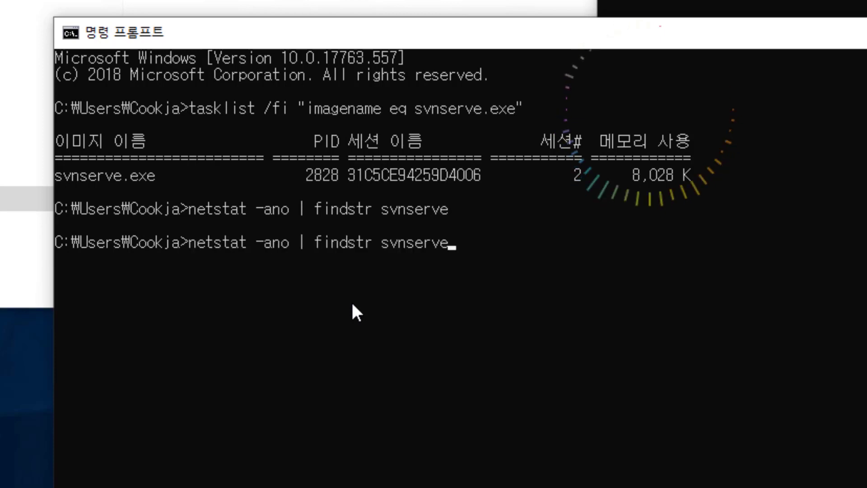
{"action": "key", "text": "BackSpace"}
{"action": "key", "text": "BackSpace"}
{"action": "key", "text": "BackSpace"}
{"action": "key", "text": "BackSpace"}
{"action": "key", "text": "BackSpace"}
{"action": "key", "text": "BackSpace"}
{"action": "key", "text": "BackSpace"}
{"action": "key", "text": "BackSpace"}
{"action": "type", "text": "2"}
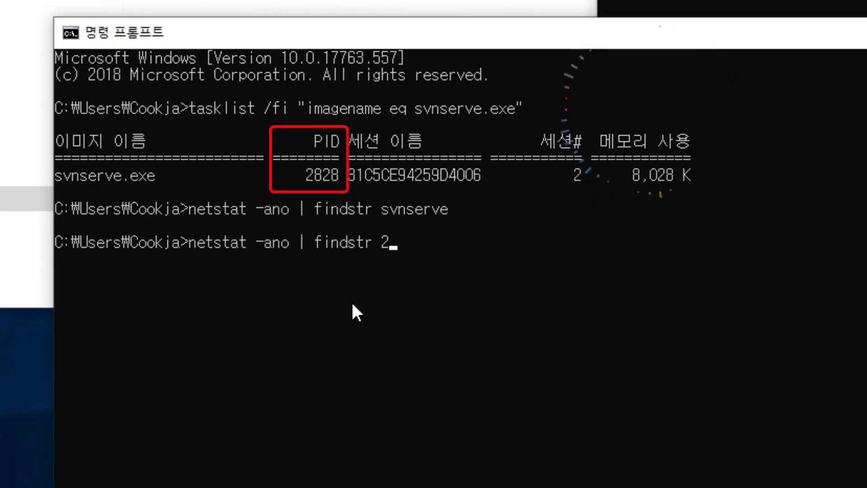
{"action": "type", "text": "828"}
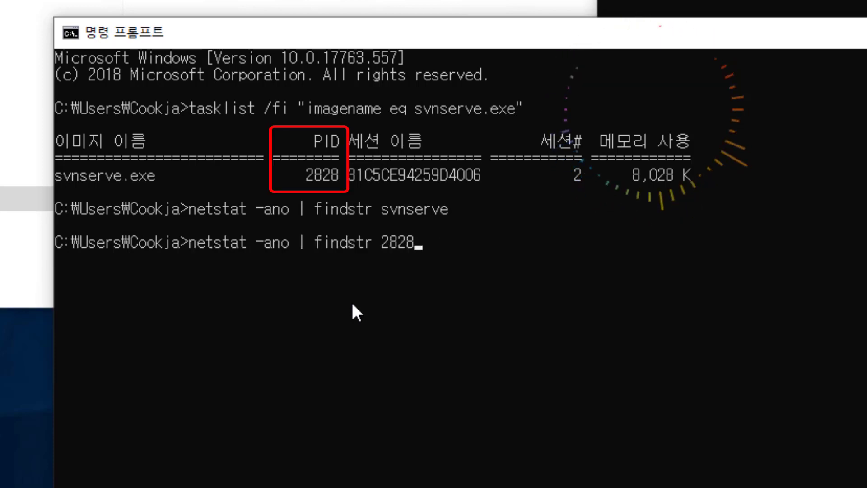
{"action": "key", "text": "Return"}
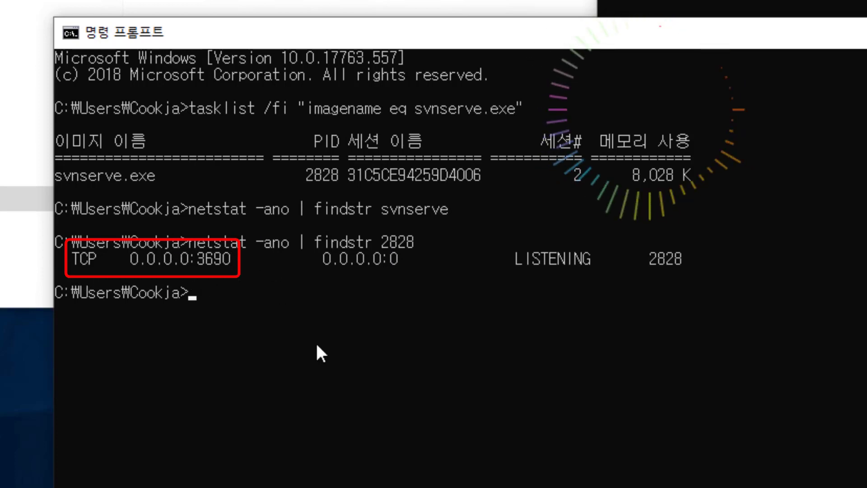
- List all network connections with netstat -ano and review the output for the server's entry
{"action": "type", "text": "net"}
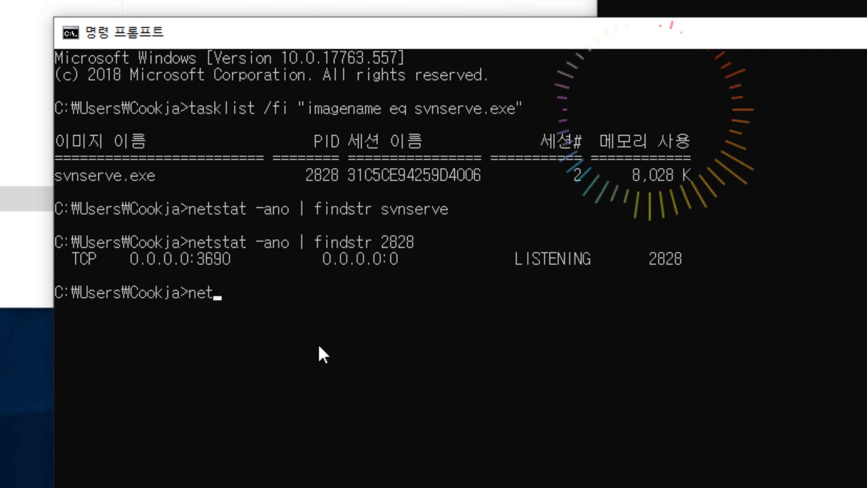
{"action": "type", "text": "stat -ano"}
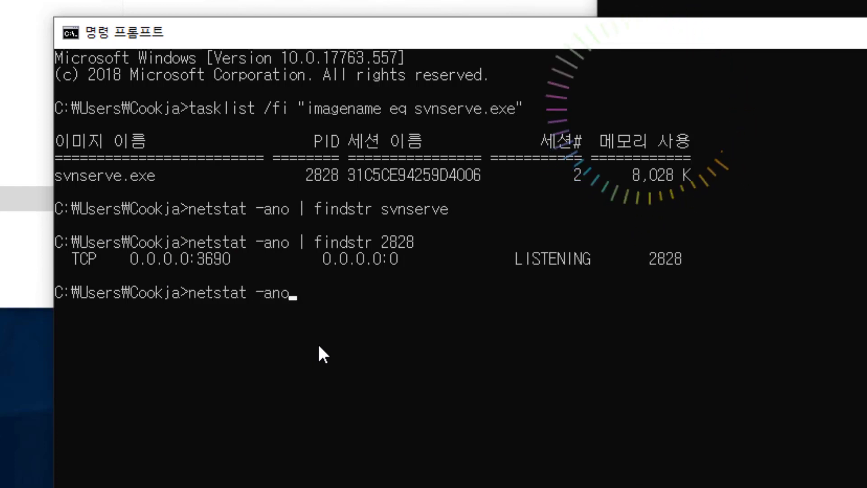
{"action": "key", "text": "Return"}
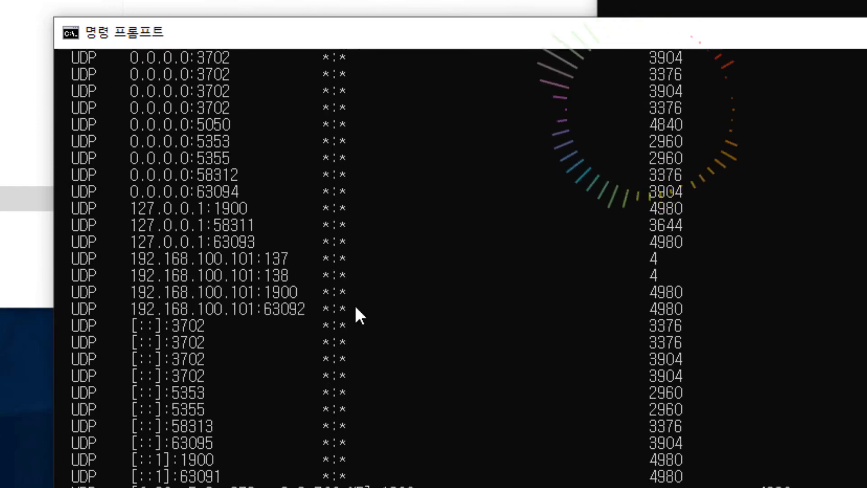
{"action": "scroll", "coordinate": [352, 361], "scroll_direction": "up", "scroll_amount": 5}
{"action": "scroll", "coordinate": [350, 351], "scroll_direction": "up", "scroll_amount": 11}
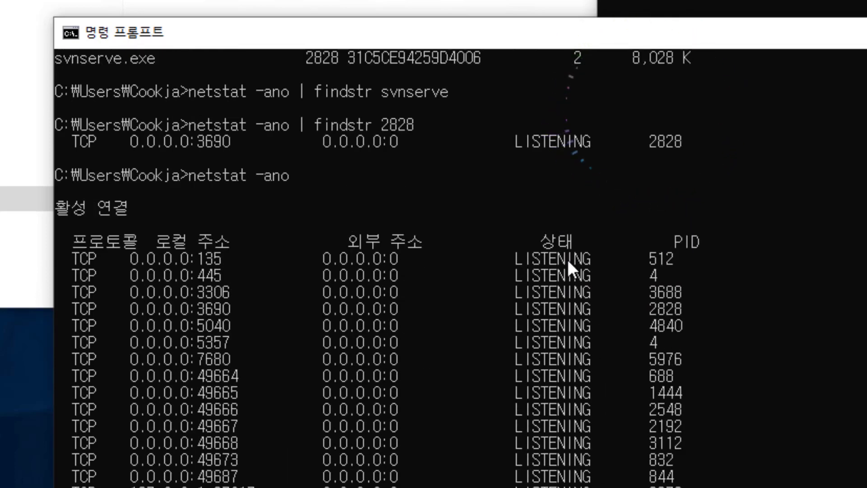
{"action": "scroll", "coordinate": [320, 164], "scroll_direction": "up", "scroll_amount": 2}
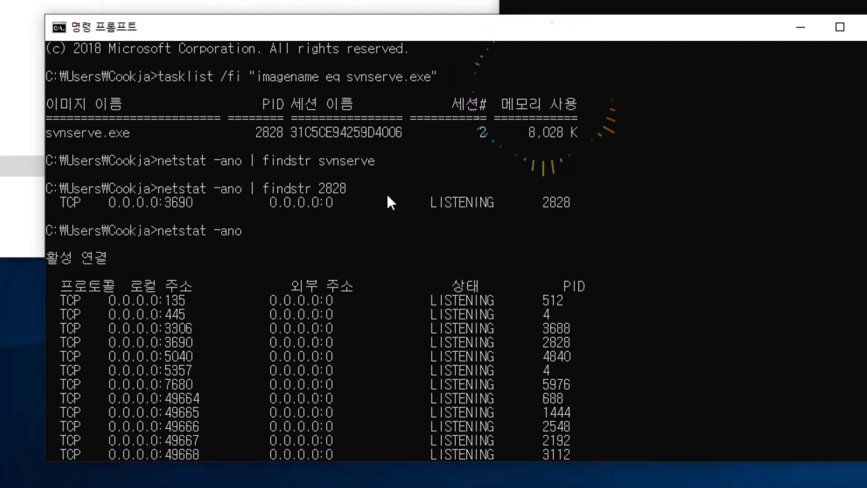
{"action": "scroll", "coordinate": [634, 277], "scroll_direction": "down", "scroll_amount": 12}
{"action": "scroll", "coordinate": [638, 286], "scroll_direction": "down", "scroll_amount": 10}
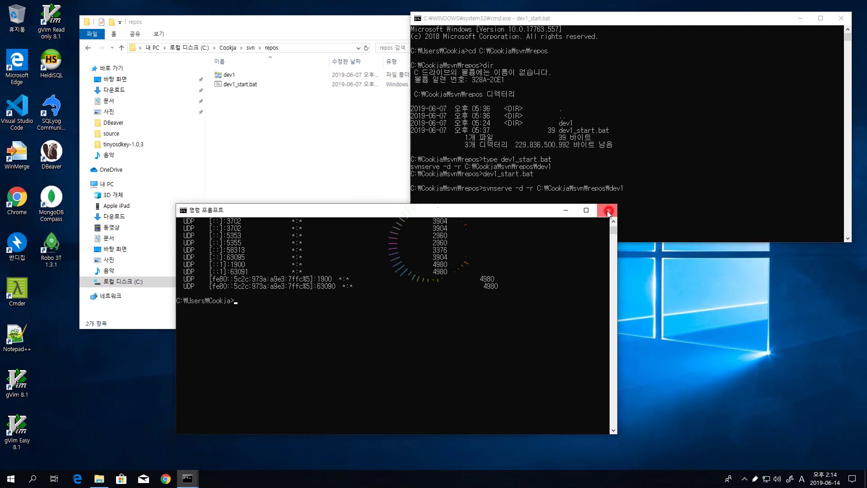
- Close the checking command prompt, then shut down the server by closing the console running dev1_start.bat
{"action": "left_click", "coordinate": [609, 211]}
{"action": "left_click", "coordinate": [320, 184]}
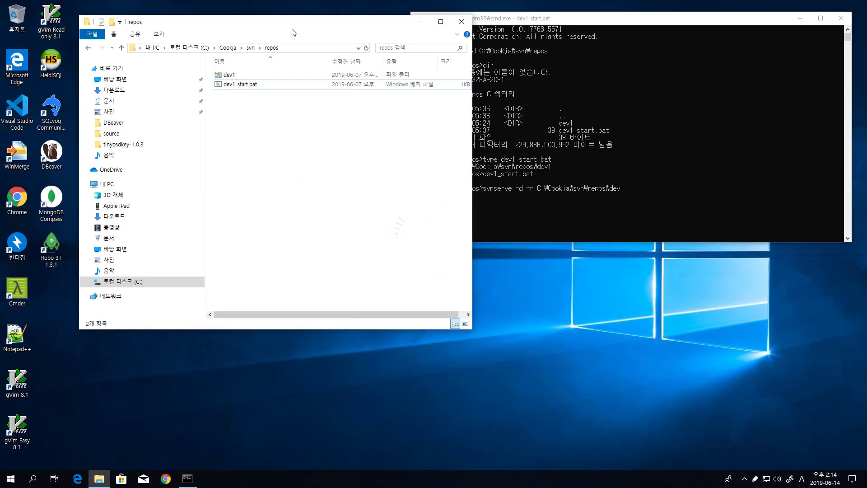
{"action": "mouse_move", "coordinate": [293, 23]}
{"action": "left_mouse_down"}
{"action": "mouse_move", "coordinate": [301, 38]}
{"action": "mouse_move", "coordinate": [294, 31]}
{"action": "left_mouse_up"}
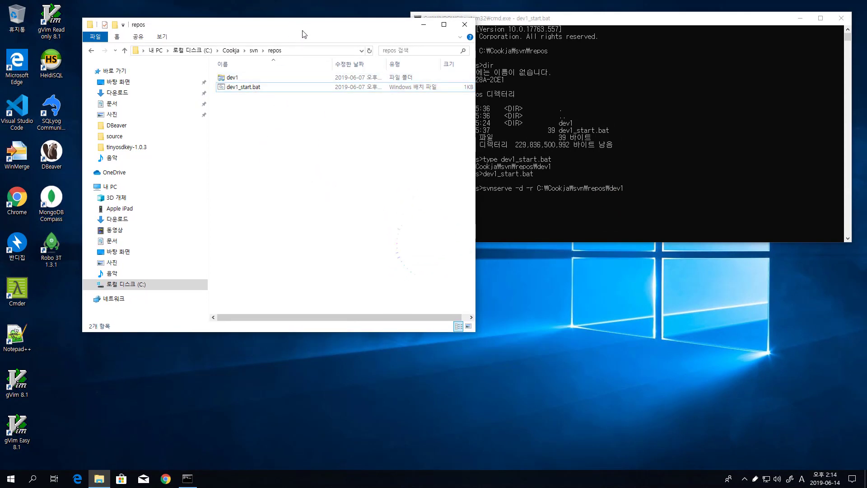
{"action": "left_click", "coordinate": [593, 17]}
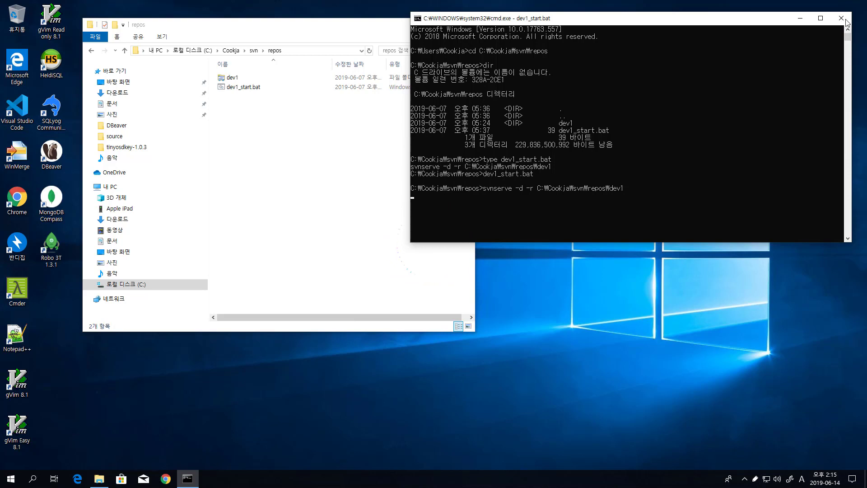
{"action": "left_click", "coordinate": [736, 22]}
{"action": "key", "text": "alt+F4"}
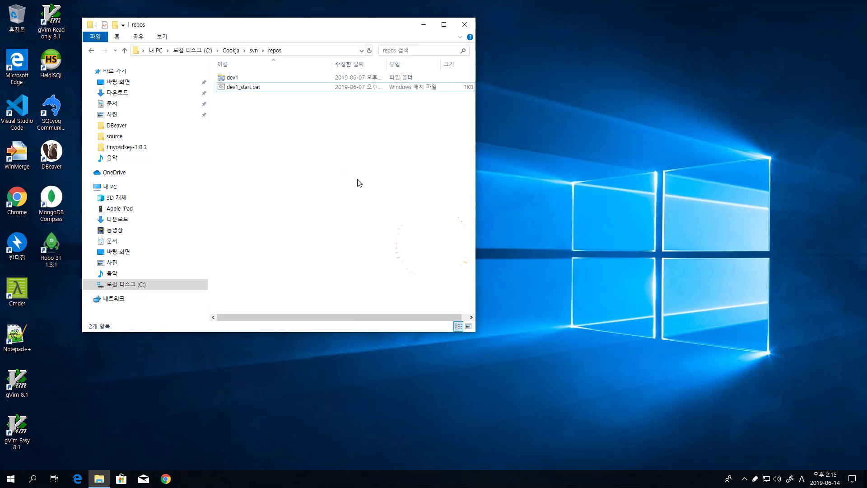
- Open a new command prompt and place it below the file list of the repos folder window
{"action": "key", "text": "super"}
{"action": "type", "text": "cmd"}
{"action": "key", "text": "Return"}
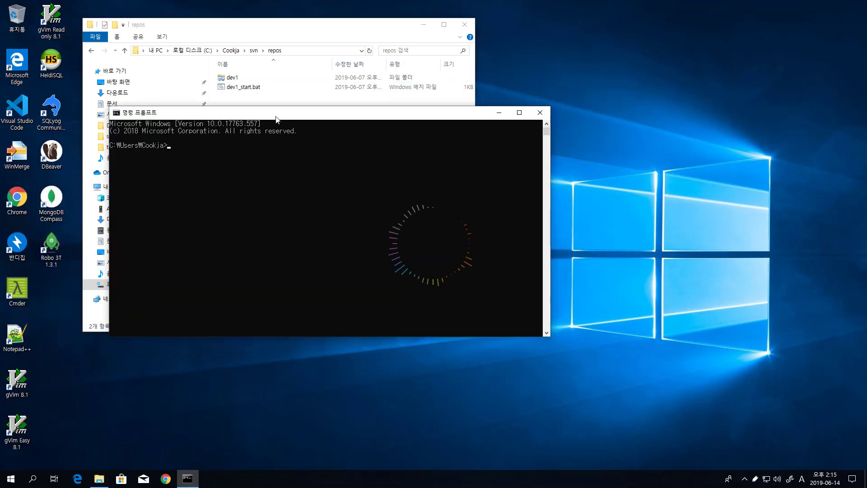
{"action": "left_click_drag", "start_coordinate": [281, 118], "coordinate": [256, 112]}
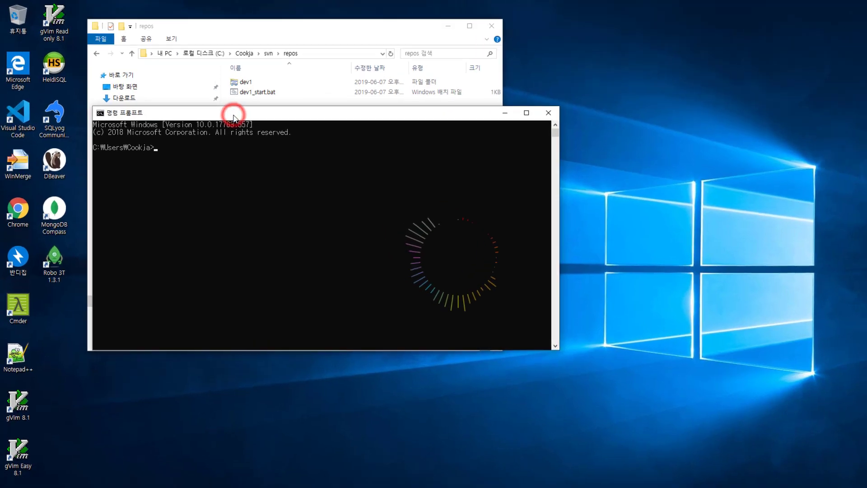
- Check whether the server process still exists by running tasklist /fi "imagename eq svnserve.exe"
{"action": "type", "text": "ta"}
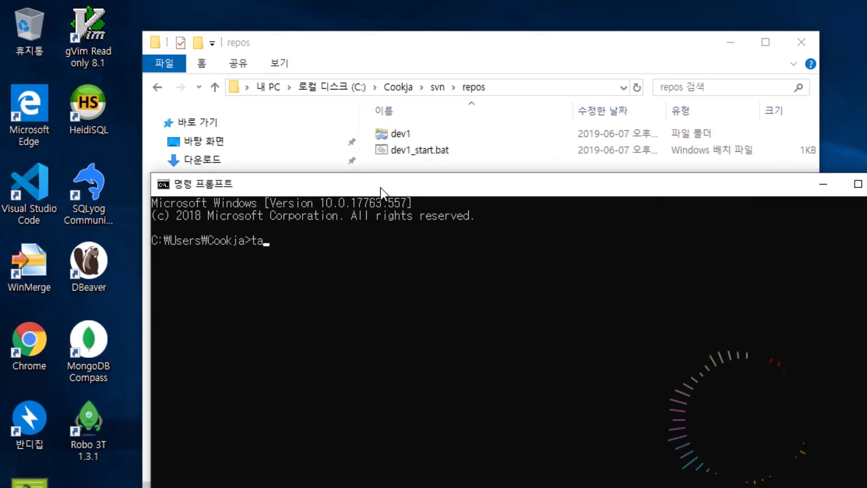
{"action": "key", "text": "BackSpace"}
{"action": "key", "text": "BackSpace"}
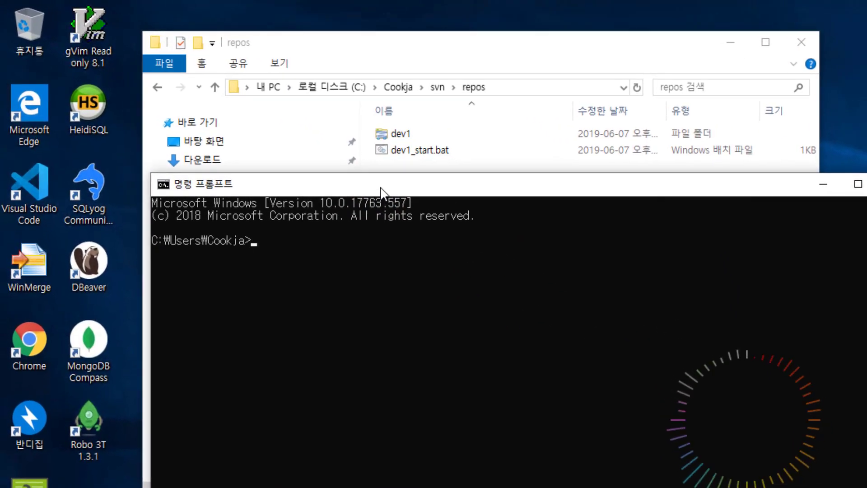
{"action": "type", "text": "tasklist /"}
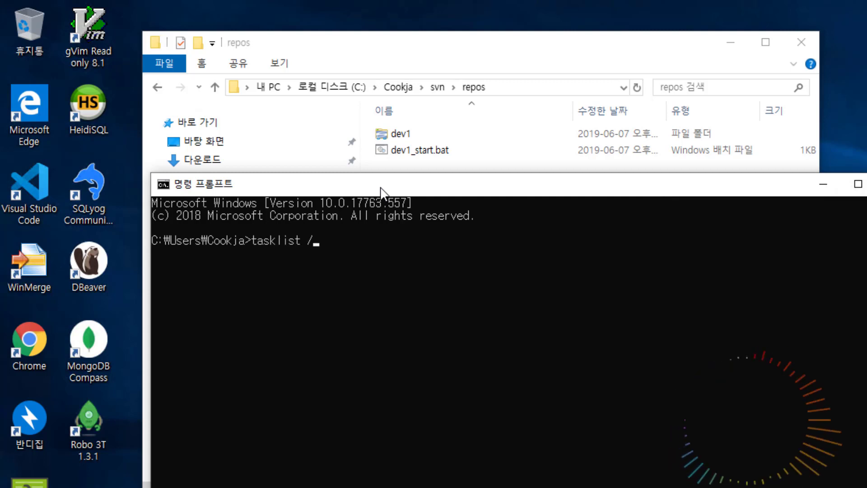
{"action": "type", "text": "fi \"imagename eq"}
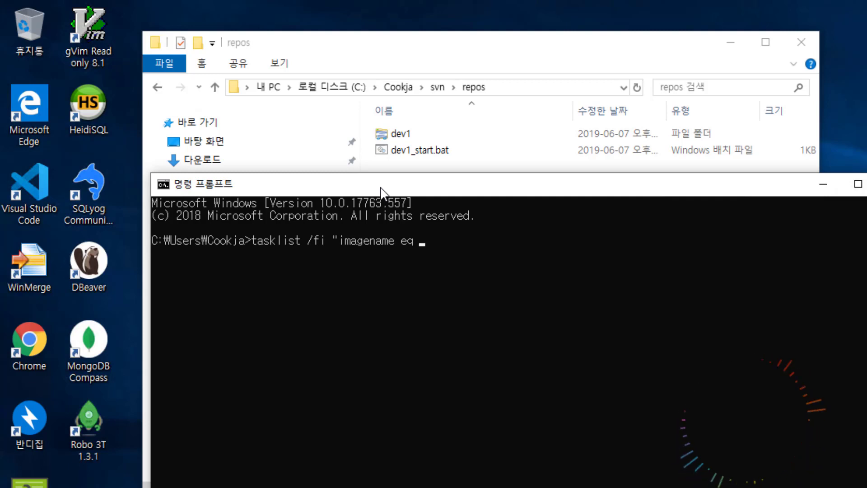
{"action": "type", "text": " svnserve.exe\""}
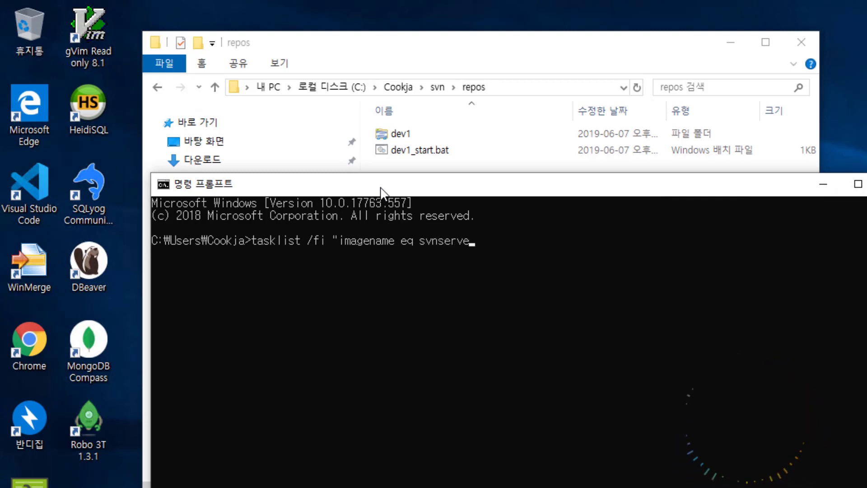
{"action": "key", "text": "Return"}
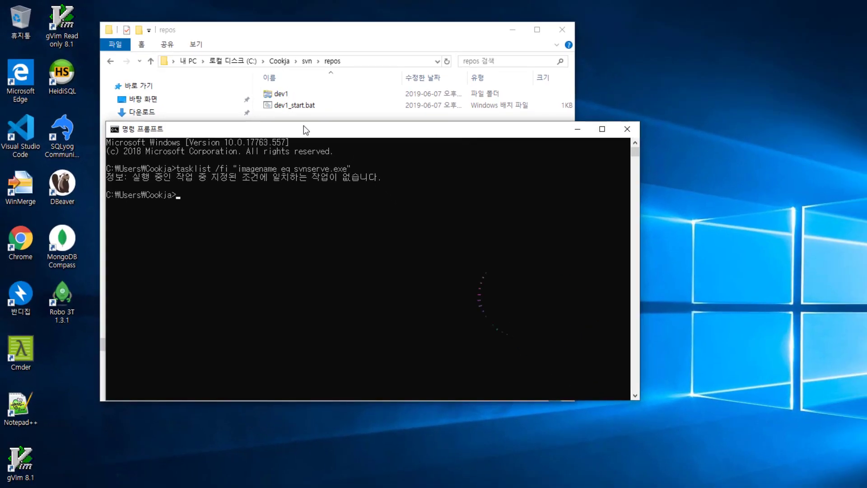
- Launch dev1_start.bat from the repos folder and move its console window away from the folder window
{"action": "left_click", "coordinate": [372, 35]}
{"action": "left_click", "coordinate": [295, 107]}
{"action": "double_click", "coordinate": [295, 106]}
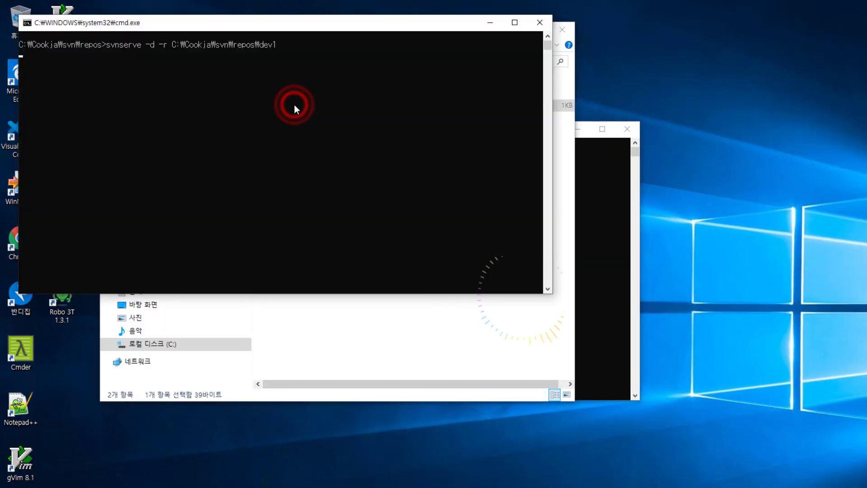
{"action": "left_click_drag", "start_coordinate": [158, 18], "coordinate": [562, 34]}
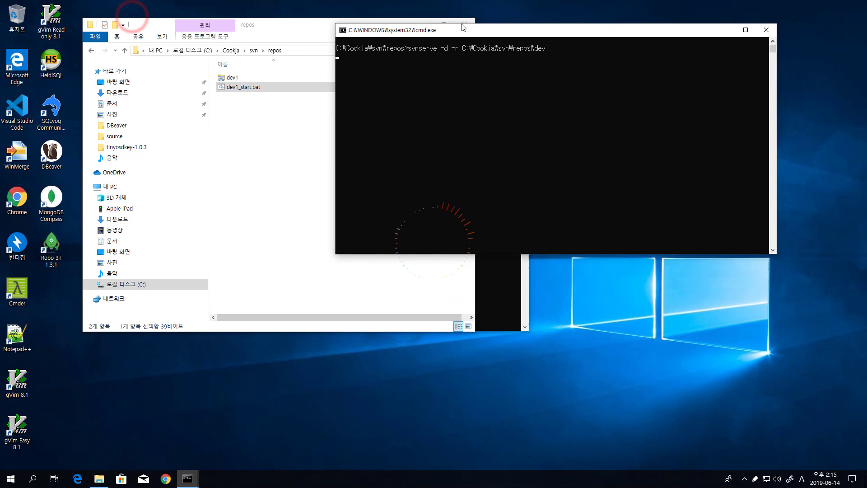
{"action": "left_click_drag", "start_coordinate": [463, 28], "coordinate": [539, 18]}
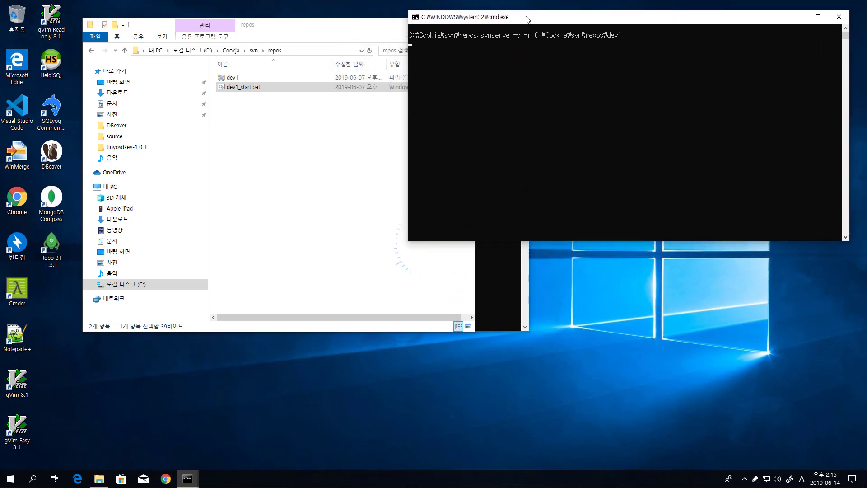
- Rerun the tasklist check for svnserve.exe and move the command prompt below the server console
{"action": "left_click", "coordinate": [500, 292]}
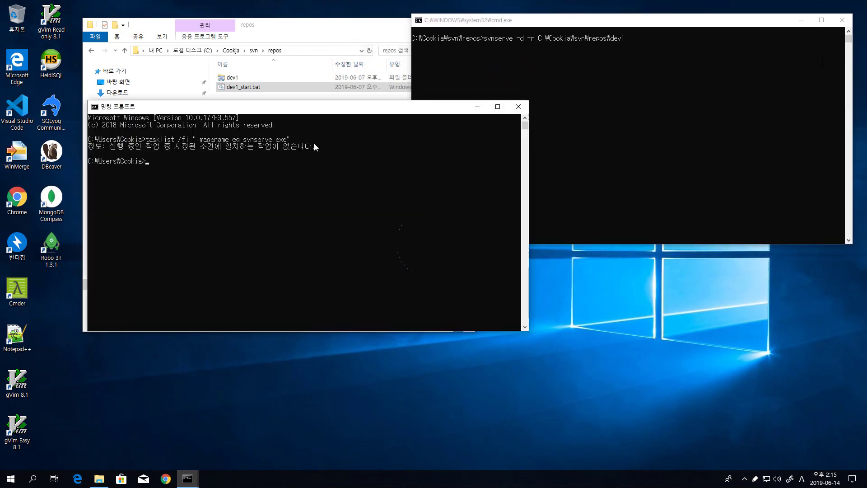
{"action": "key", "text": "Up"}
{"action": "key", "text": "Return"}
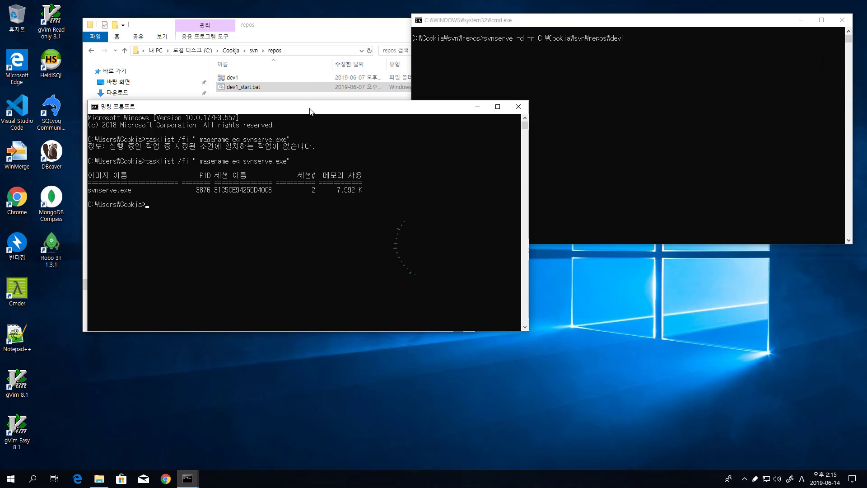
{"action": "left_click_drag", "start_coordinate": [313, 113], "coordinate": [553, 214]}
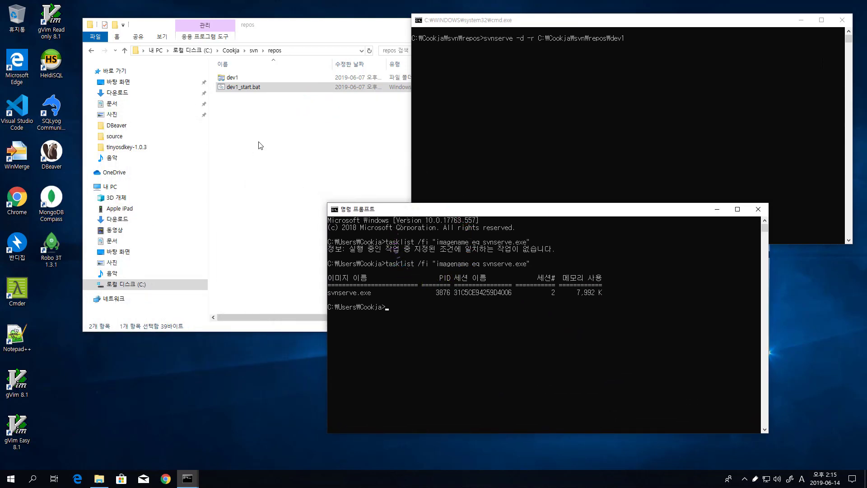
- Open a second File Explorer window below the first and browse to the C:\Cookja folder
{"action": "left_click", "coordinate": [278, 157]}
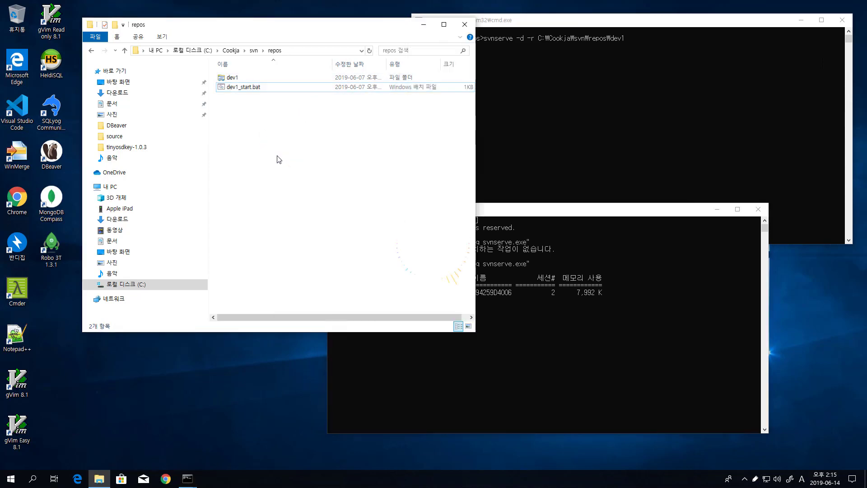
{"action": "key", "text": "super+e"}
{"action": "left_click_drag", "start_coordinate": [252, 42], "coordinate": [279, 144]}
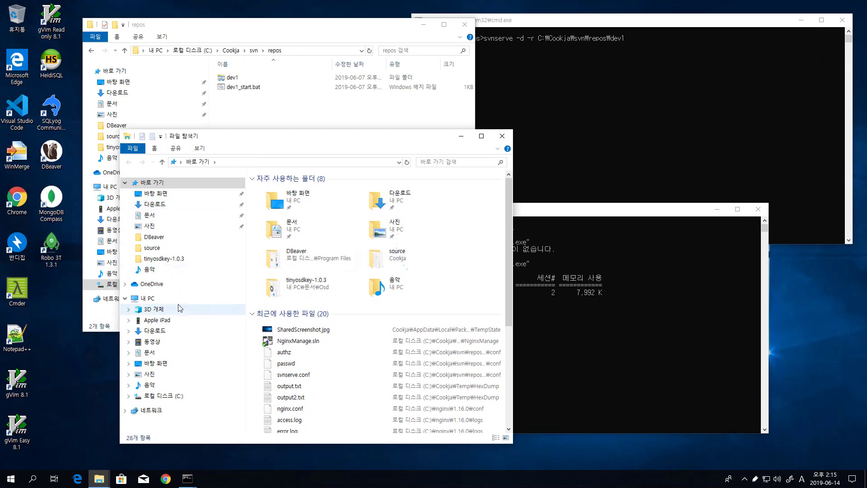
{"action": "left_click", "coordinate": [161, 396]}
{"action": "left_click", "coordinate": [324, 316]}
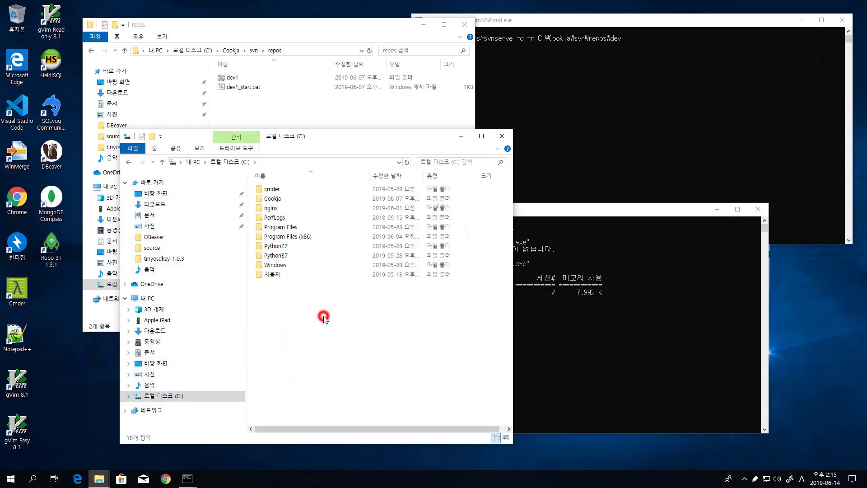
{"action": "double_click", "coordinate": [277, 199]}
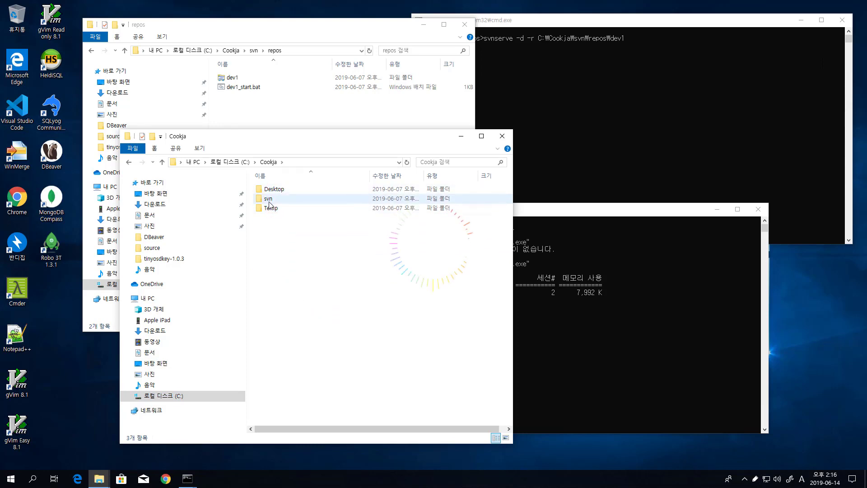
{"action": "left_click", "coordinate": [270, 201]}
{"action": "left_click", "coordinate": [312, 298]}
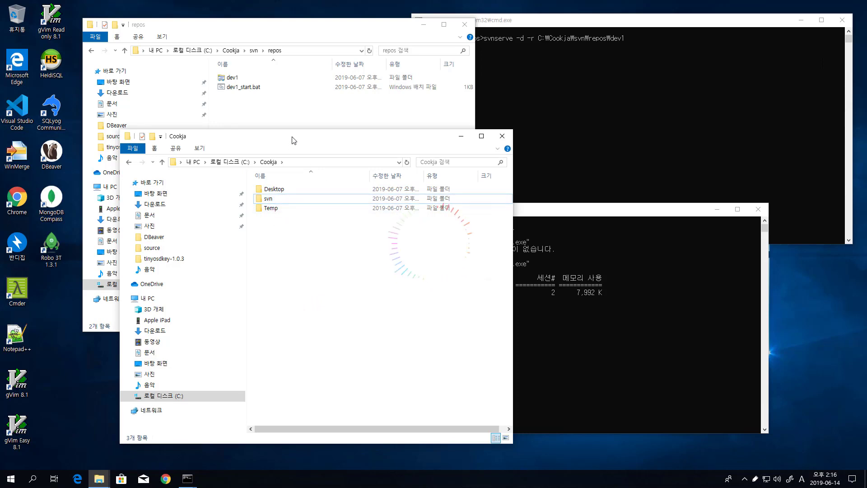
- Show the root of drive C: in the first folder window and launch TortoiseSVN's Repo-browser from the 사용자 folder
{"action": "left_click_drag", "start_coordinate": [292, 140], "coordinate": [395, 140]}
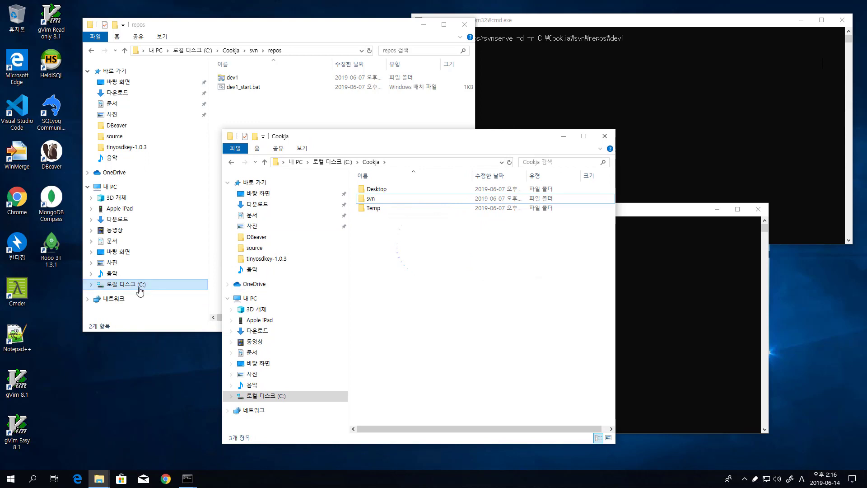
{"action": "left_click", "coordinate": [124, 289]}
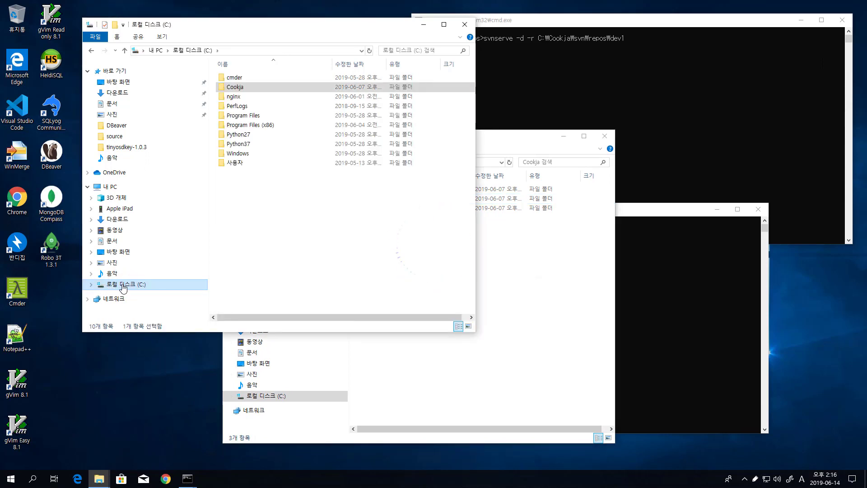
{"action": "right_click", "coordinate": [235, 163]}
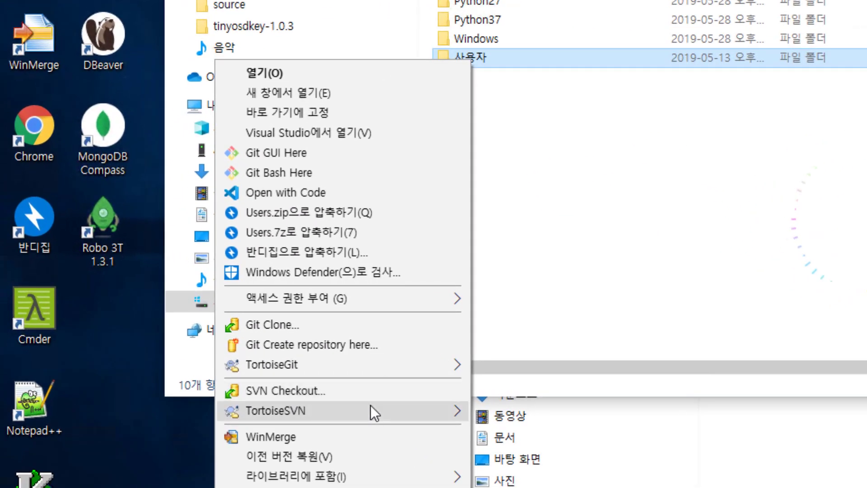
{"action": "mouse_move", "coordinate": [160, 338]}
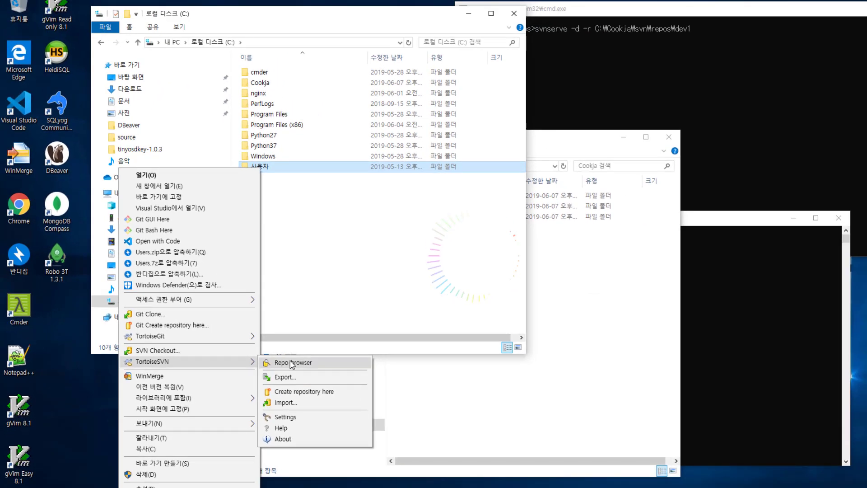
{"action": "left_click", "coordinate": [533, 409]}
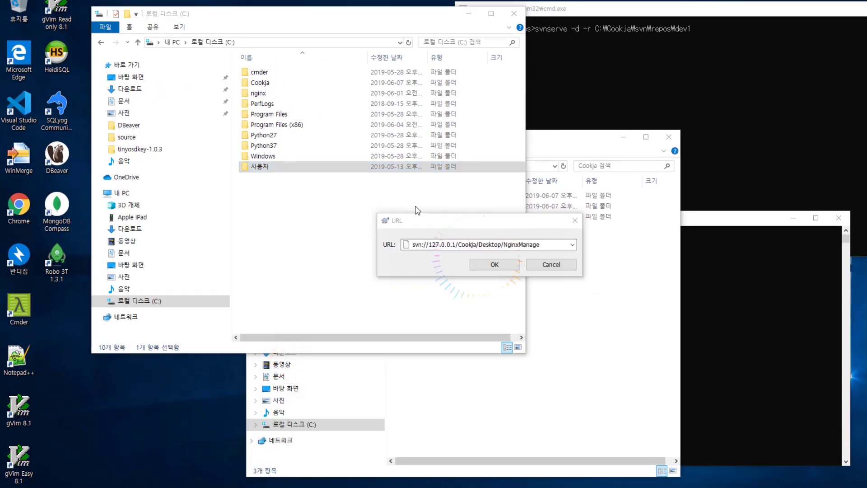
{"action": "left_click_drag", "start_coordinate": [460, 220], "coordinate": [346, 222]}
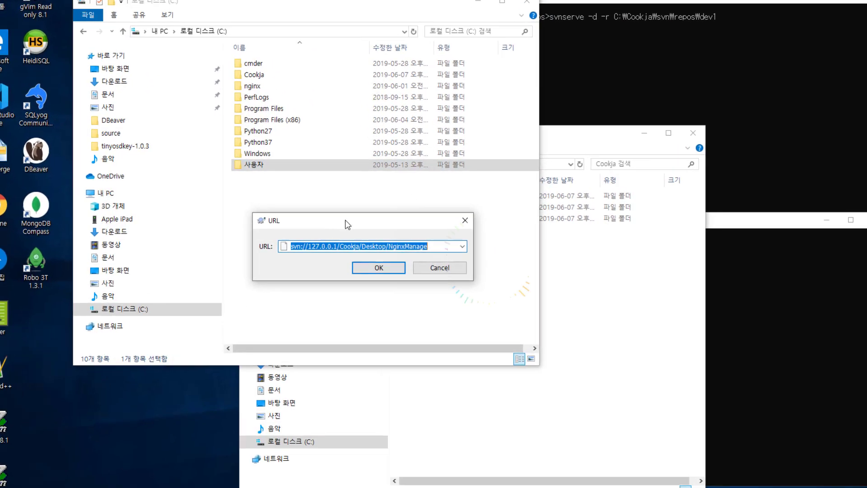
- Replace the repository URL in the prompt with svn://127.0.0.1
{"action": "left_click", "coordinate": [383, 246]}
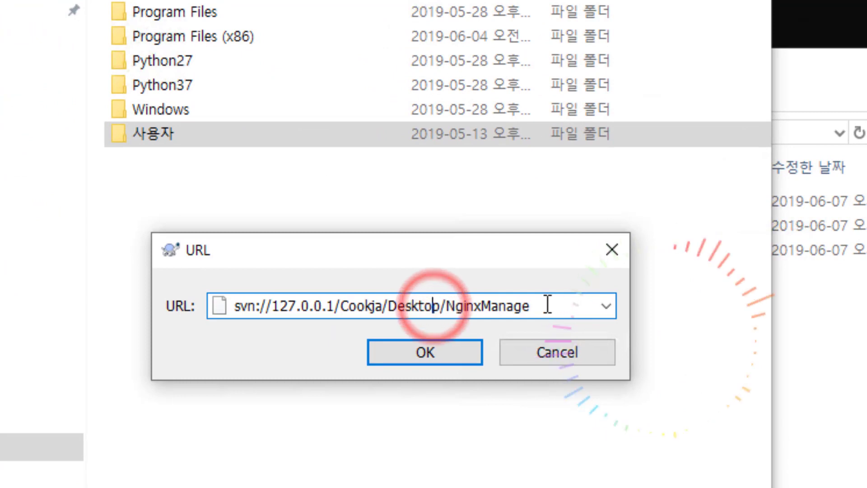
{"action": "key", "text": "Home"}
{"action": "key", "text": "shift+End"}
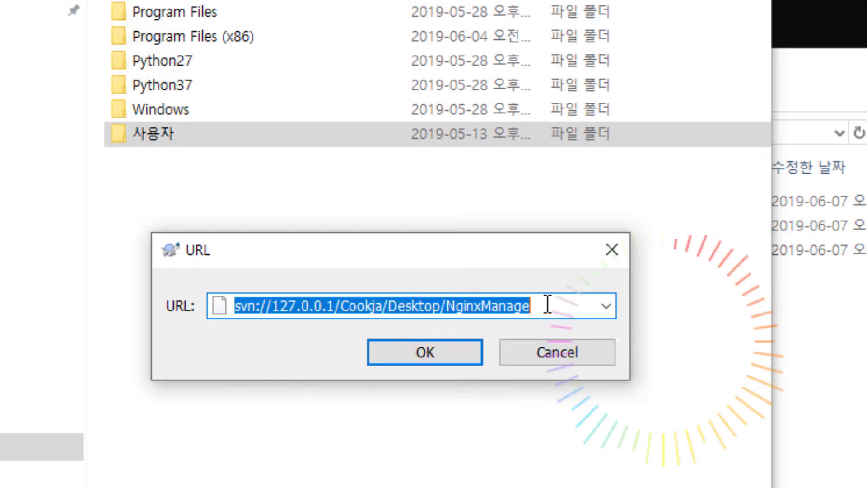
{"action": "key", "text": "BackSpace"}
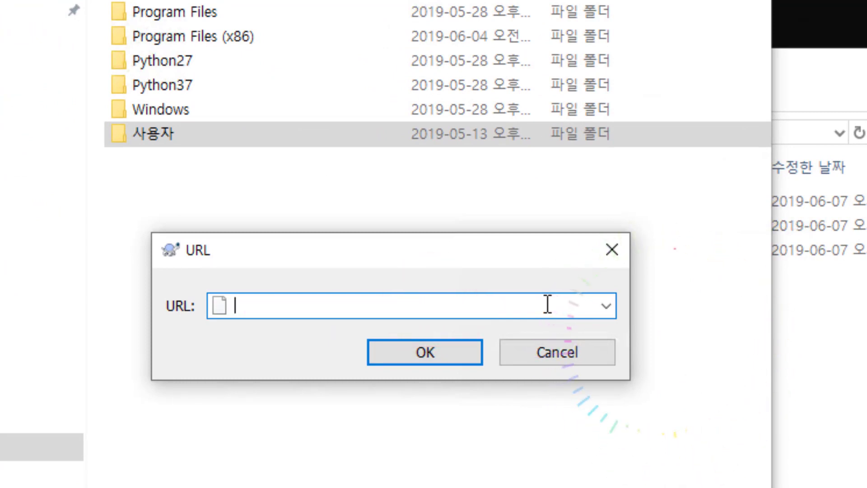
{"action": "type", "text": "svn://"}
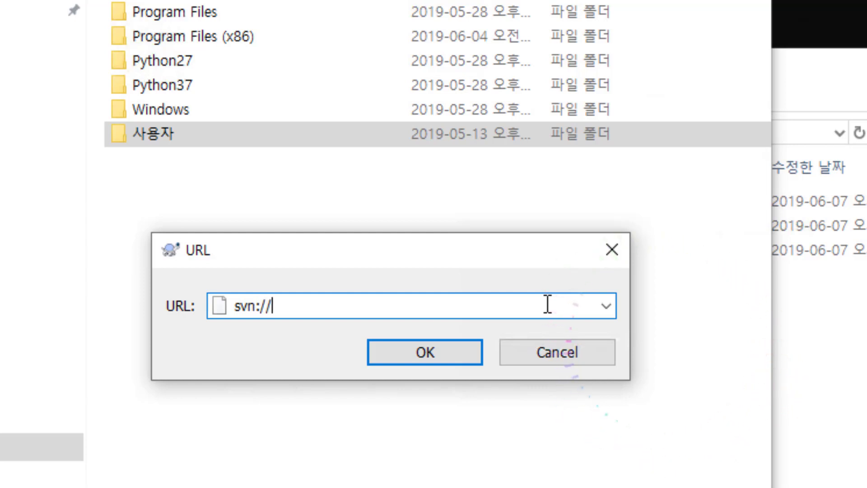
{"action": "type", "text": "12"}
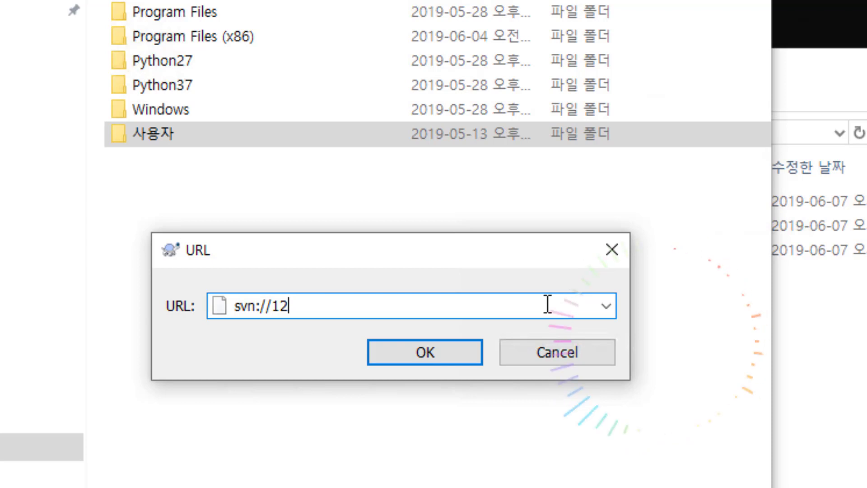
{"action": "type", "text": "7.0.0.1"}
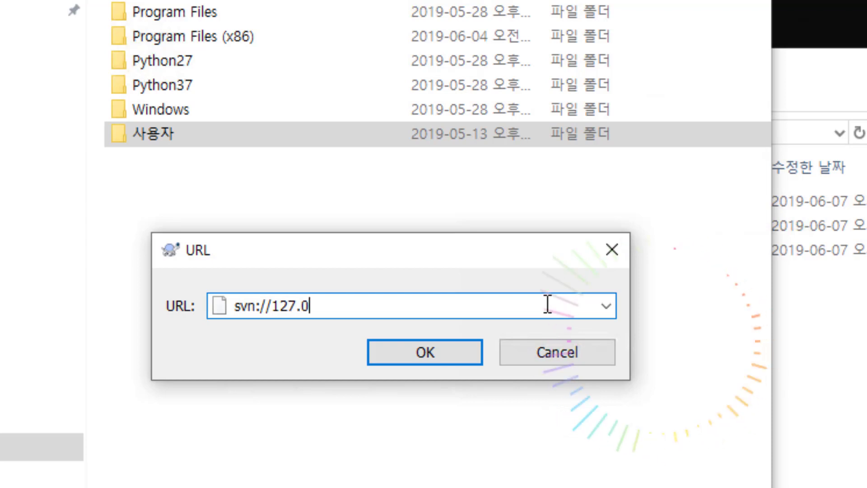
{"action": "key", "text": "shift+Left"}
{"action": "key", "text": "shift+Left"}
{"action": "key", "text": "shift+Left"}
{"action": "key", "text": "shift+Left"}
{"action": "key", "text": "shift+Left"}
{"action": "key", "text": "shift+Left"}
{"action": "key", "text": "shift+Left"}
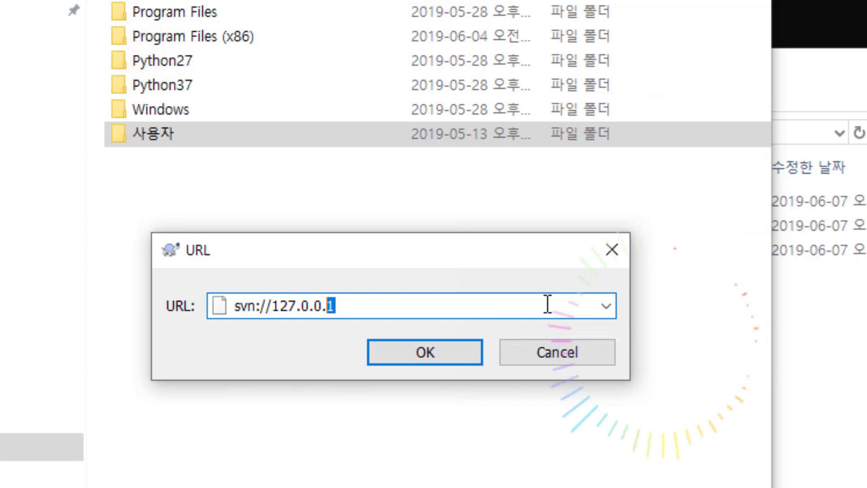
{"action": "key", "text": "shift+Left"}
{"action": "key", "text": "shift+Left"}
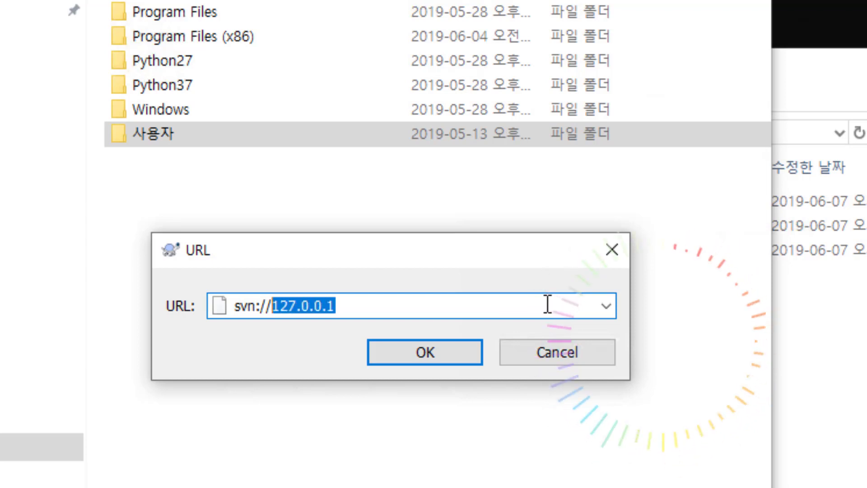
{"action": "key", "text": "Left"}
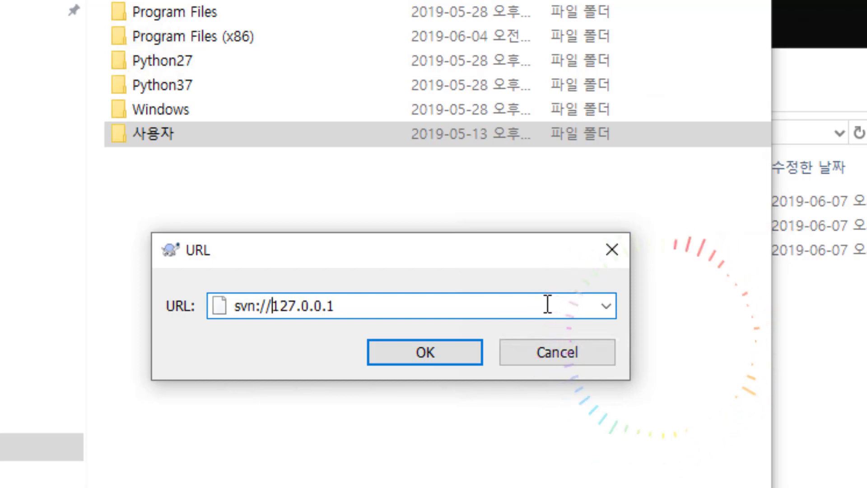
{"action": "key", "text": "shift+End"}
{"action": "key", "text": "Left"}
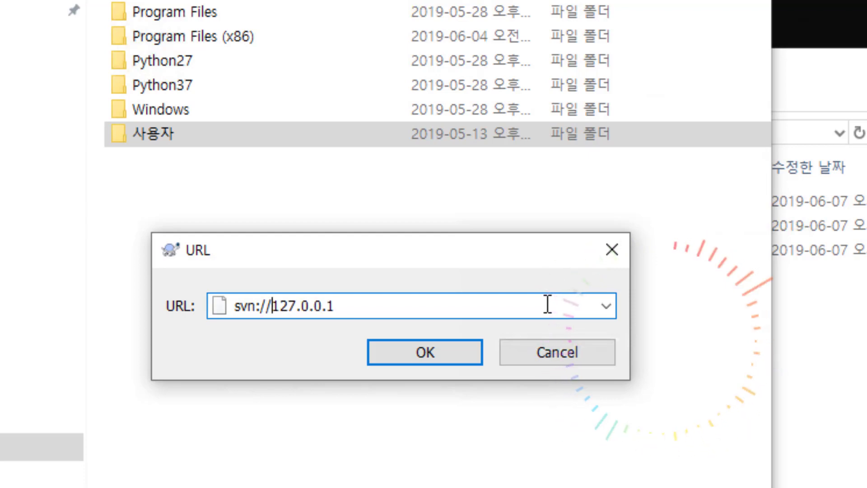
{"action": "key", "text": "shift+End"}
{"action": "key", "text": "Left"}
{"action": "key", "text": "End"}
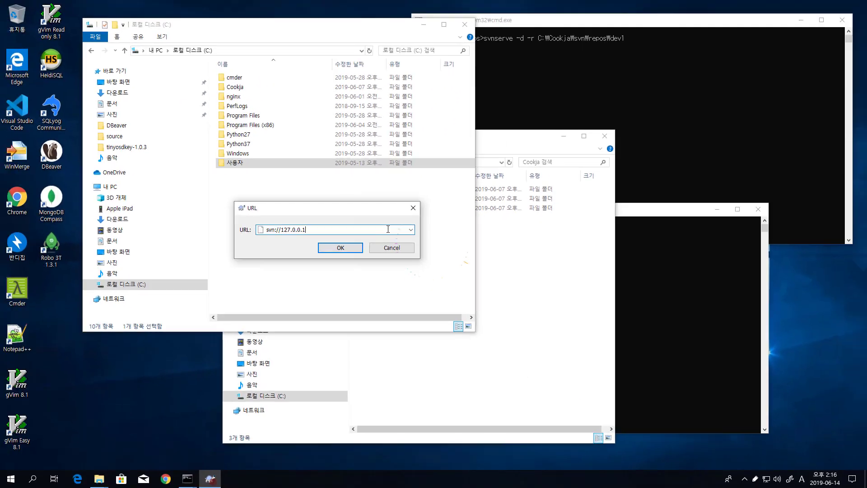
- Open the repository at the entered URL and move the Repository Browser window clear of the drive C: folder list
{"action": "key", "text": "Return"}
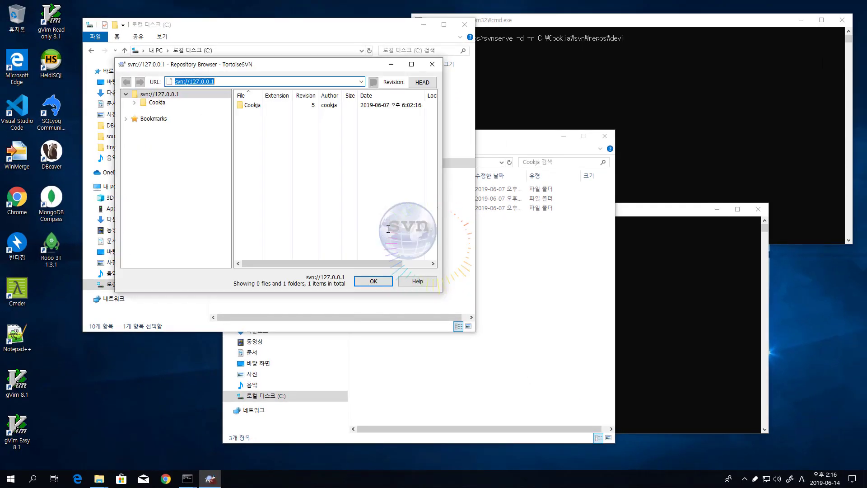
{"action": "left_click_drag", "start_coordinate": [253, 66], "coordinate": [209, 183]}
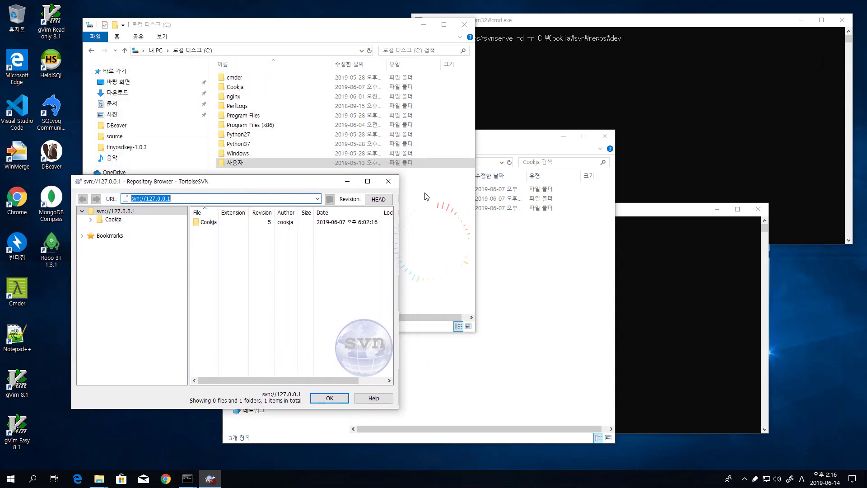
{"action": "left_click", "coordinate": [608, 22]}
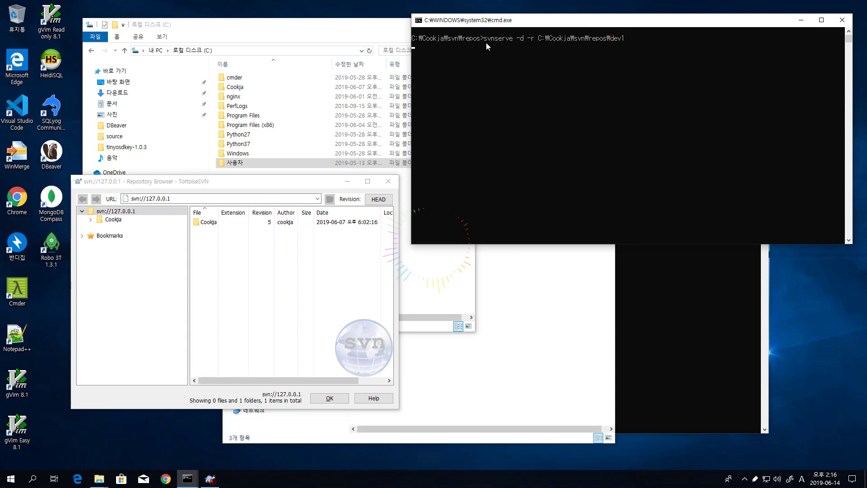
{"action": "left_click", "coordinate": [289, 182]}
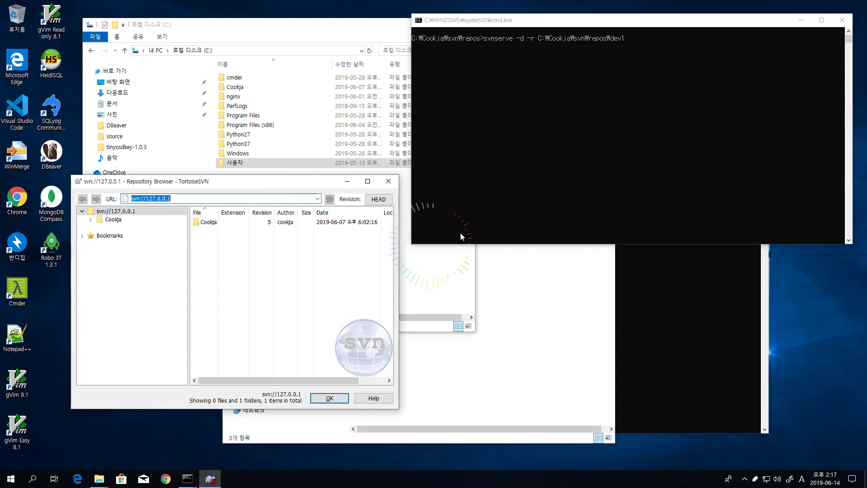
- Browse the first folder window to C:\Cookja\svn\repos\dev1 and move it below the svnserve command line in the server console
{"action": "left_click", "coordinate": [294, 23]}
{"action": "double_click", "coordinate": [241, 87]}
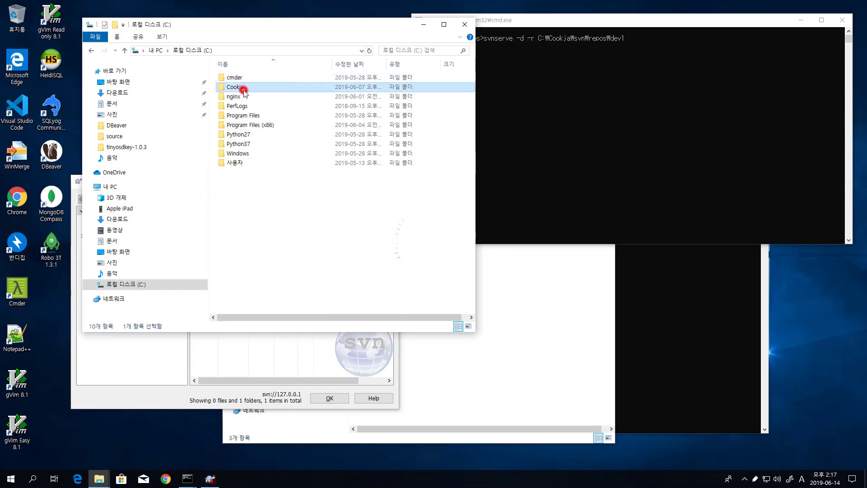
{"action": "double_click", "coordinate": [240, 88]}
{"action": "double_click", "coordinate": [234, 78]}
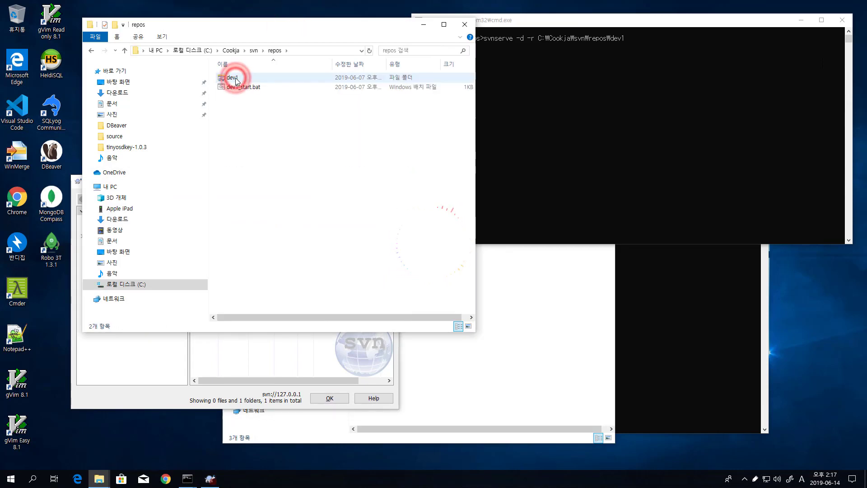
{"action": "left_click", "coordinate": [243, 79]}
{"action": "double_click", "coordinate": [243, 80]}
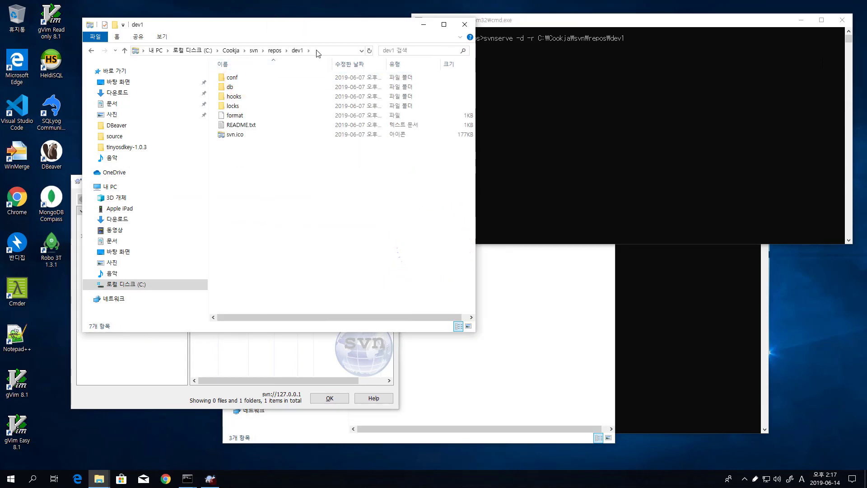
{"action": "left_click_drag", "start_coordinate": [297, 24], "coordinate": [672, 151]}
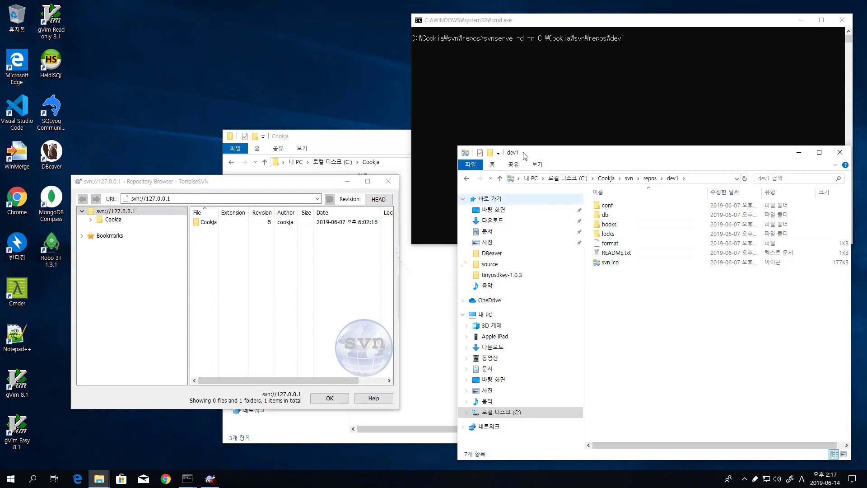
- Compare the server console's root path with the dev1 folder and the Repository Browser, arranging the browser window beside them
{"action": "left_click", "coordinate": [579, 26]}
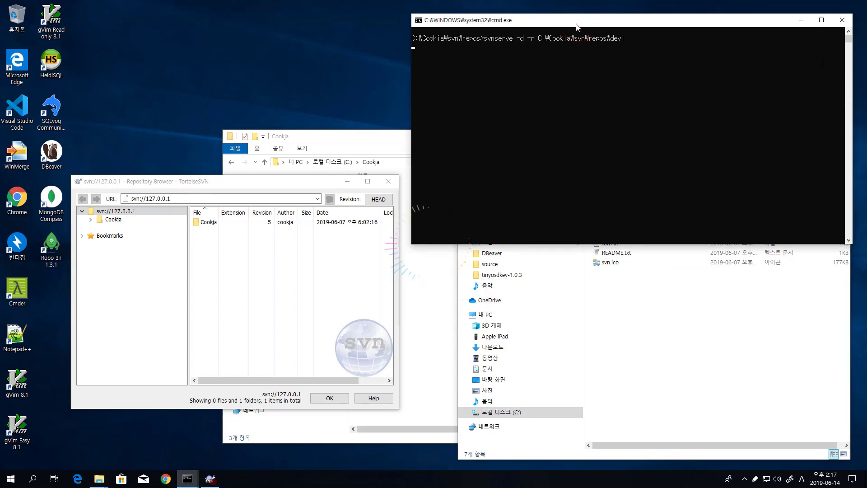
{"action": "left_click", "coordinate": [650, 301]}
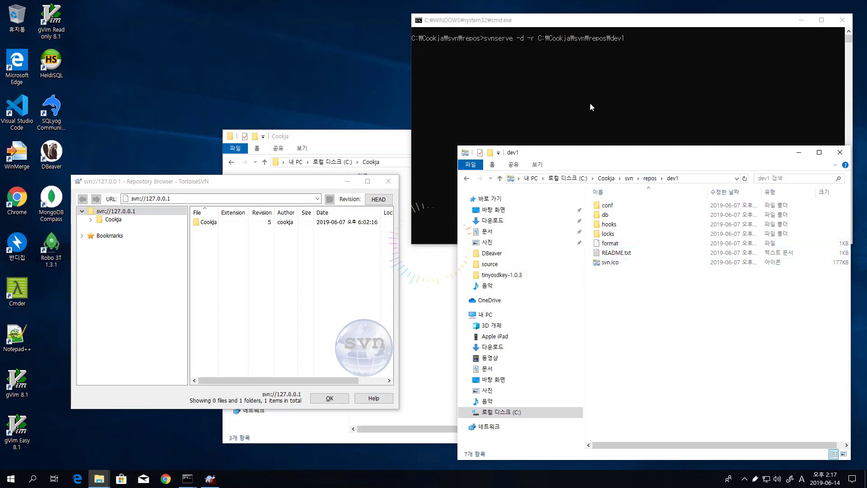
{"action": "left_click", "coordinate": [315, 185]}
{"action": "left_click_drag", "start_coordinate": [211, 184], "coordinate": [230, 108]}
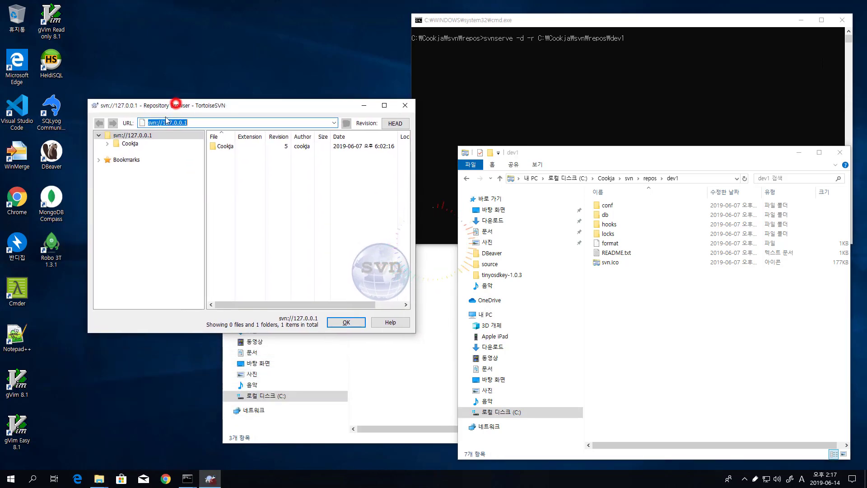
{"action": "left_click_drag", "start_coordinate": [177, 106], "coordinate": [163, 152]}
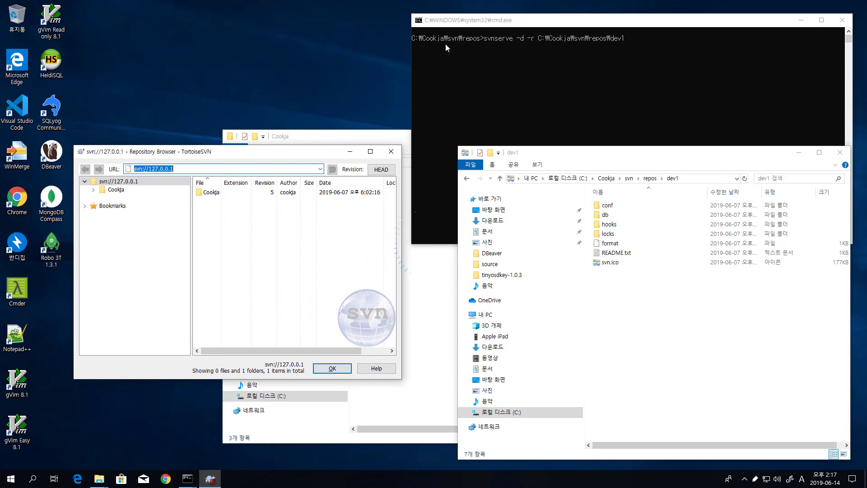
{"action": "left_click", "coordinate": [488, 21]}
{"action": "left_click", "coordinate": [264, 157]}
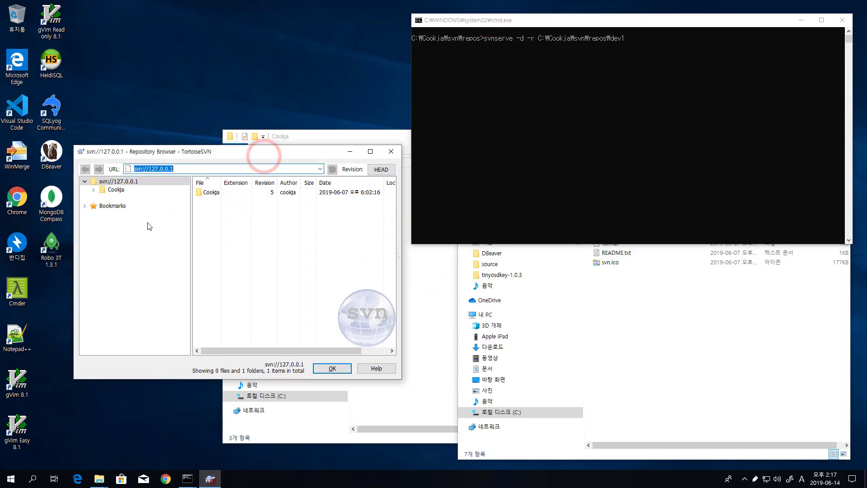
- Expand the repository tree through Cookja, Desktop and NginxManage to FirstDay, widening the Repository Browser to examine the file details
{"action": "left_click", "coordinate": [116, 189]}
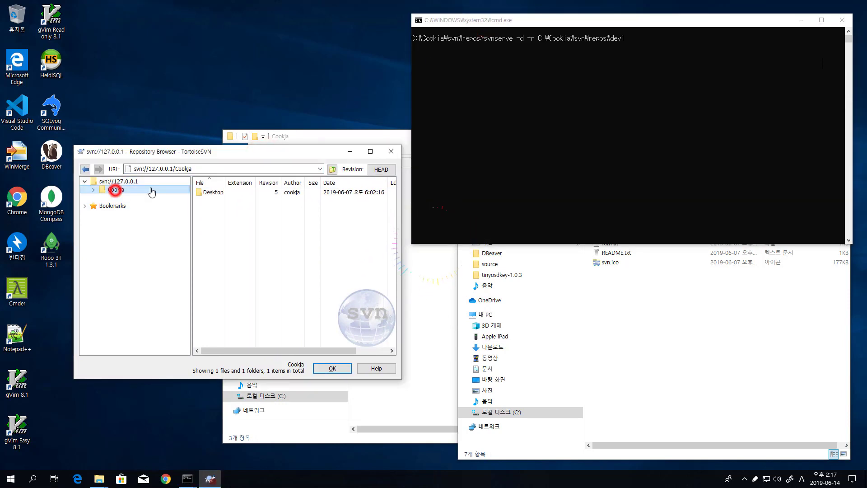
{"action": "left_click", "coordinate": [94, 190]}
{"action": "left_click", "coordinate": [103, 198]}
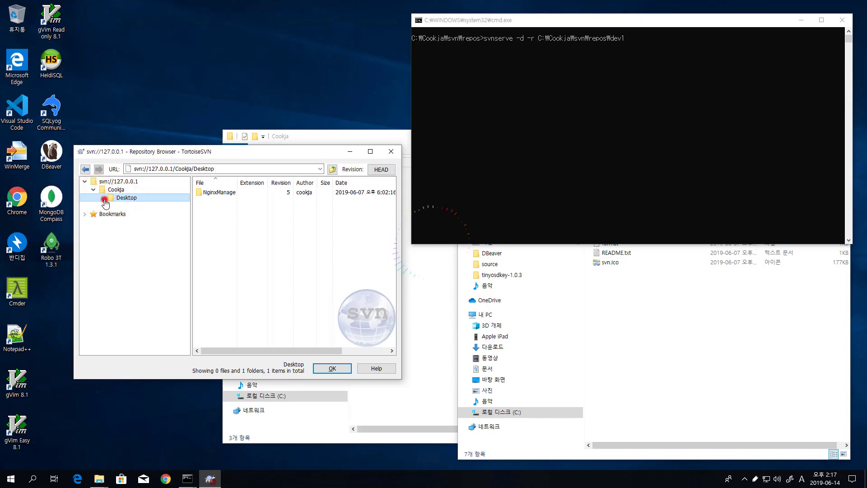
{"action": "left_click", "coordinate": [139, 207]}
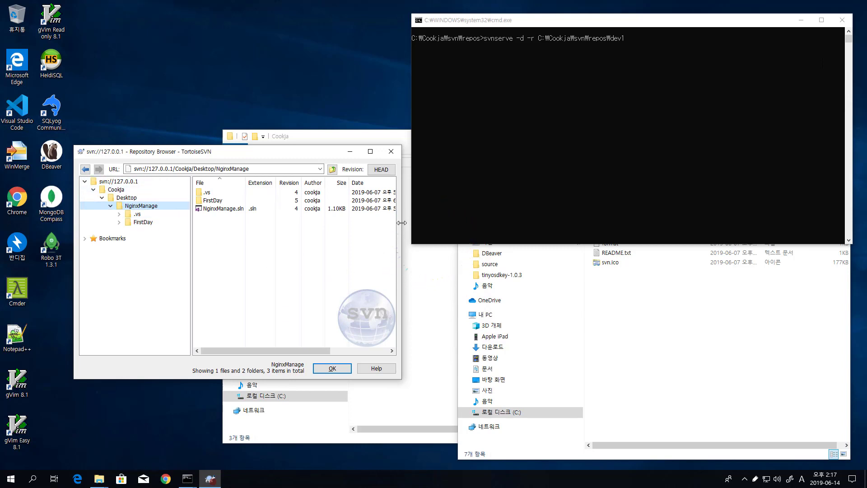
{"action": "left_click_drag", "start_coordinate": [401, 223], "coordinate": [471, 227]}
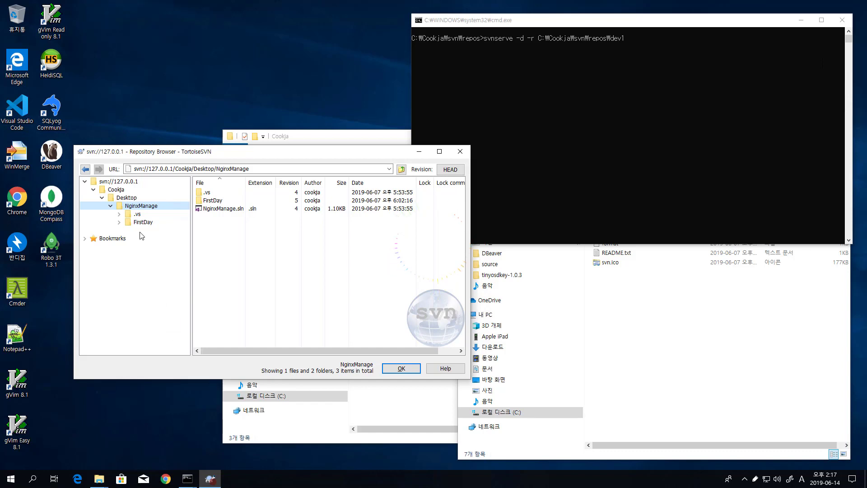
{"action": "left_click", "coordinate": [120, 222]}
{"action": "left_click", "coordinate": [119, 224]}
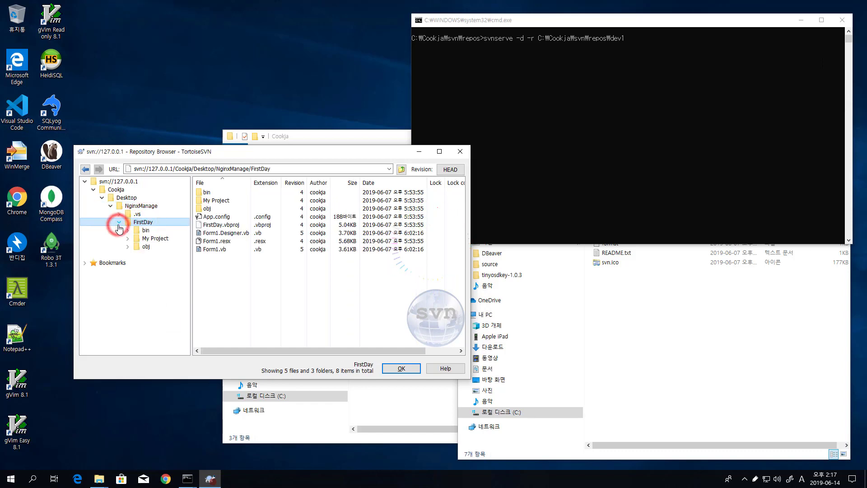
- Collapse the FirstDay folder, select the Cookja folder and move the Repository Browser up beside the server console
{"action": "left_click", "coordinate": [119, 222]}
{"action": "left_click", "coordinate": [114, 190]}
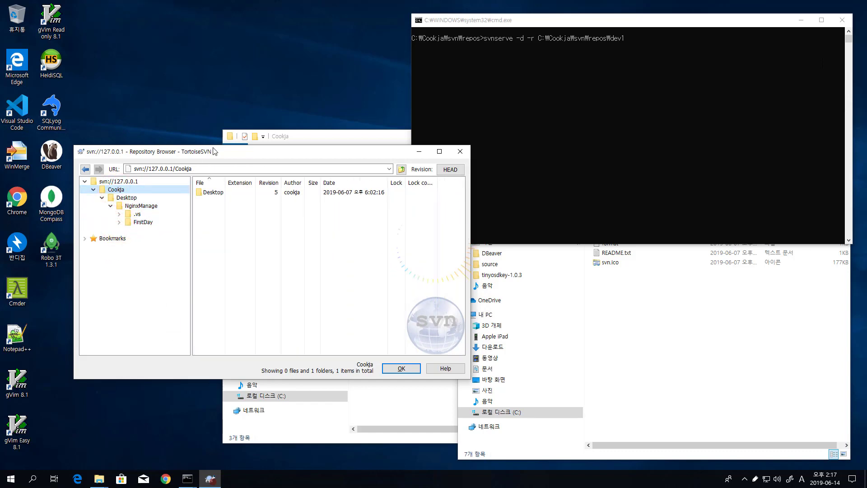
{"action": "left_click_drag", "start_coordinate": [214, 149], "coordinate": [235, 94]}
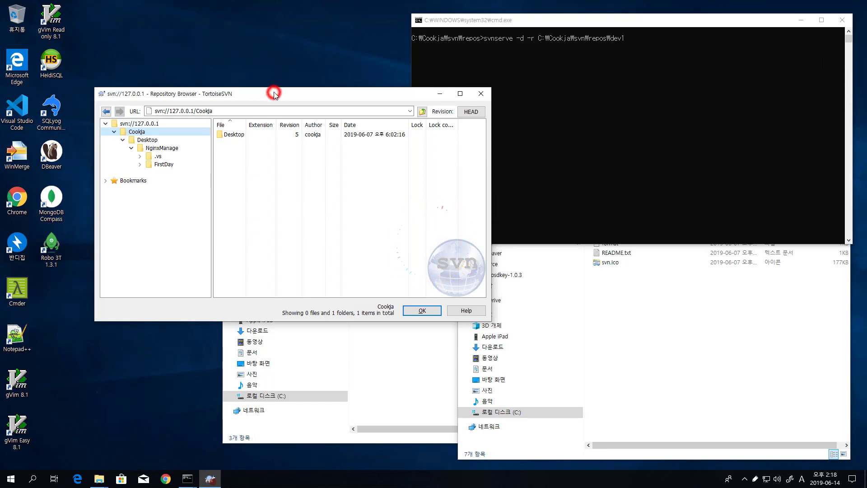
{"action": "left_click_drag", "start_coordinate": [271, 93], "coordinate": [262, 63]}
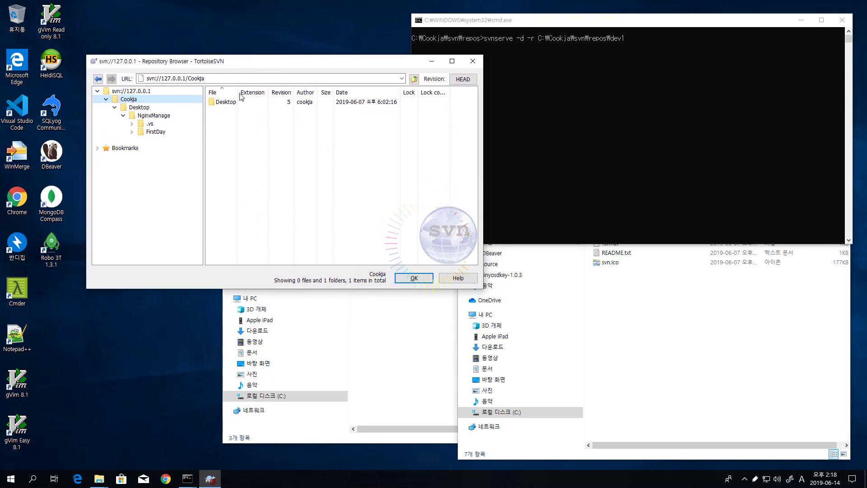
- Show the log for the svn://127.0.0.1 root and move the Log Messages window below the svnserve command line
{"action": "left_click", "coordinate": [136, 90]}
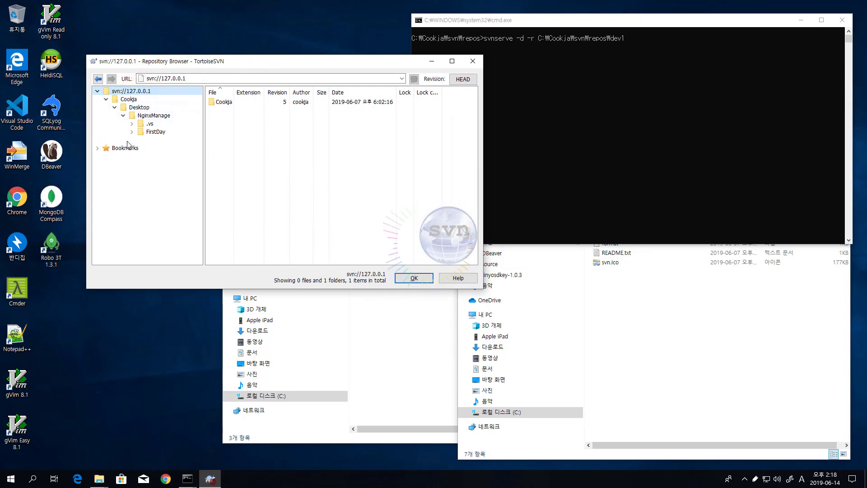
{"action": "right_click", "coordinate": [139, 92]}
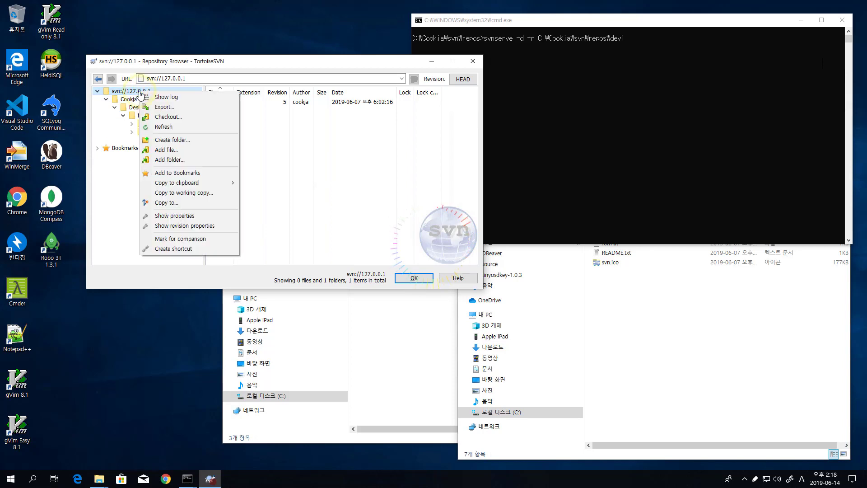
{"action": "left_click", "coordinate": [189, 101]}
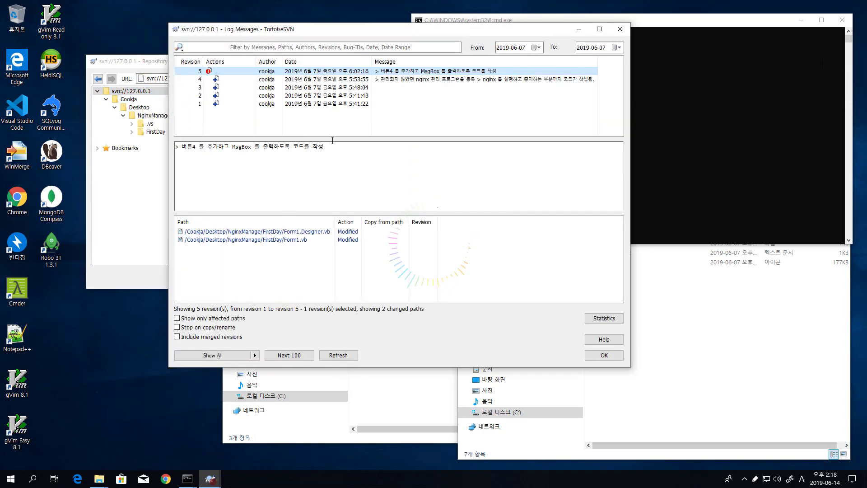
{"action": "left_click_drag", "start_coordinate": [318, 28], "coordinate": [355, 73]}
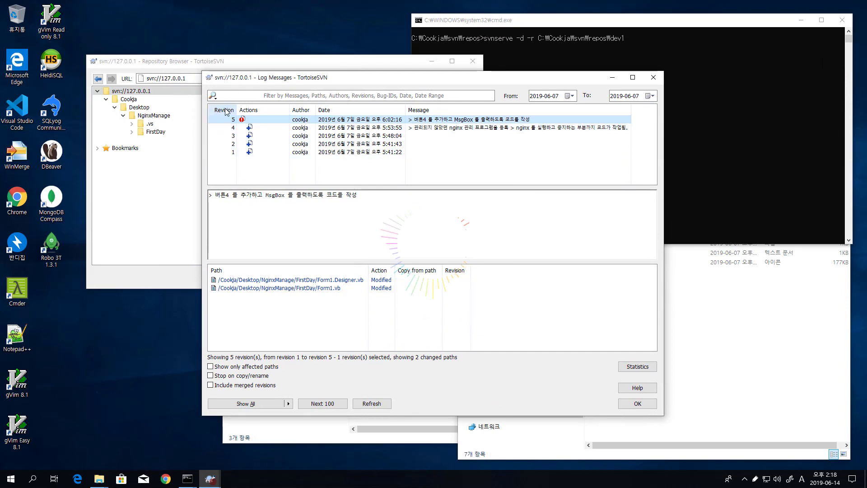
- Examine the changed paths of revisions 1, 2 and 3 and match them with the Desktop and NginxManage folders in the Repository Browser
{"action": "left_click", "coordinate": [231, 153]}
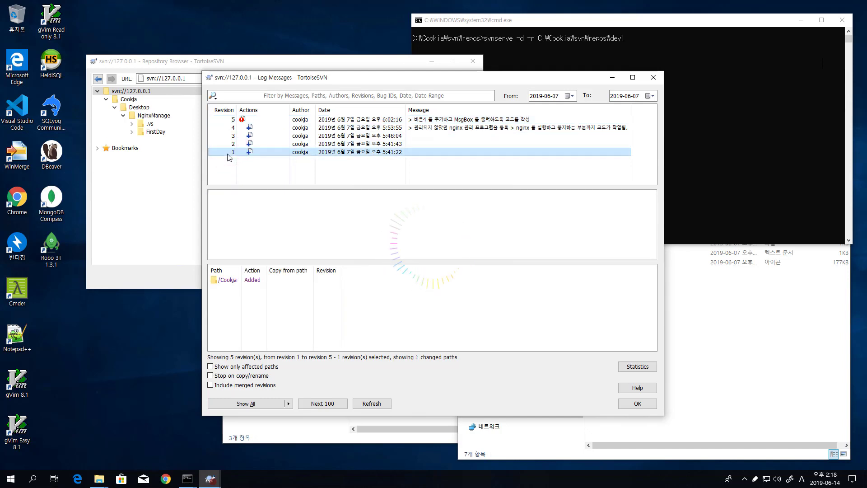
{"action": "key", "text": "Up"}
{"action": "key", "text": "Down"}
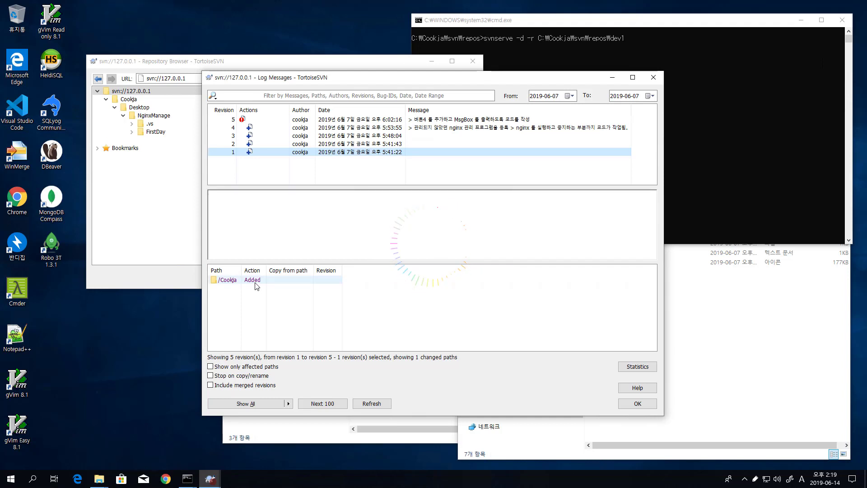
{"action": "left_click", "coordinate": [304, 144]}
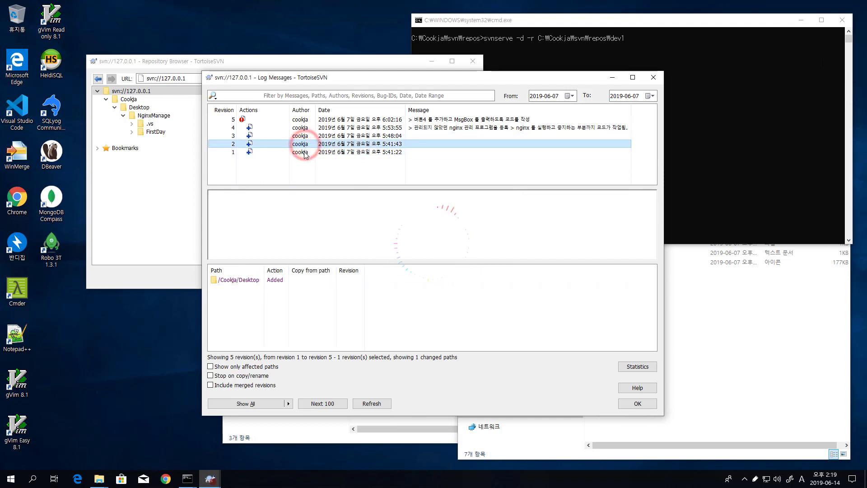
{"action": "double_click", "coordinate": [247, 280]}
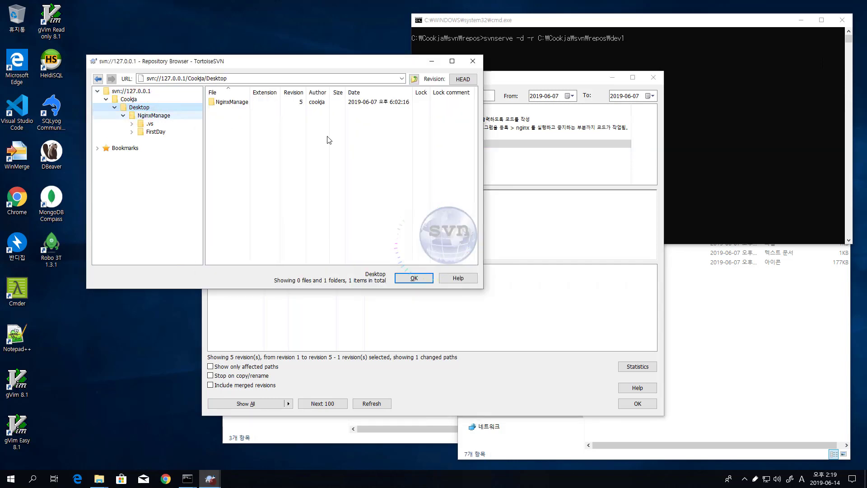
{"action": "left_click", "coordinate": [520, 177]}
{"action": "left_click", "coordinate": [351, 136]}
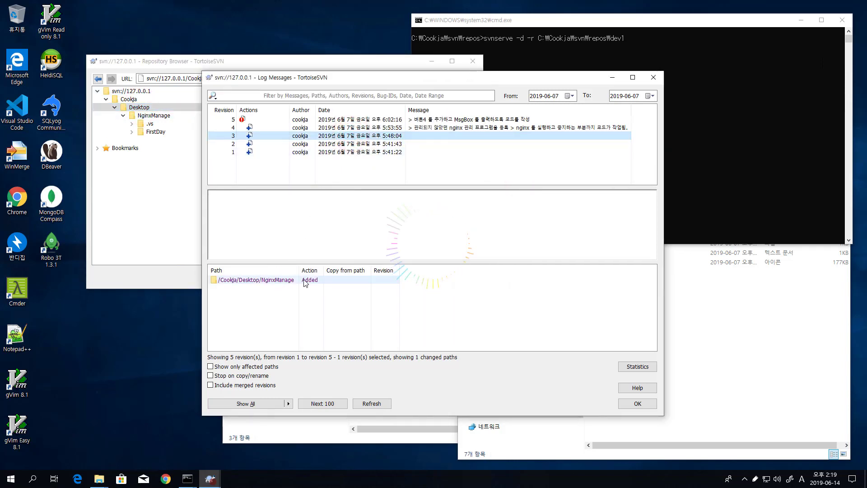
{"action": "left_click", "coordinate": [150, 117]}
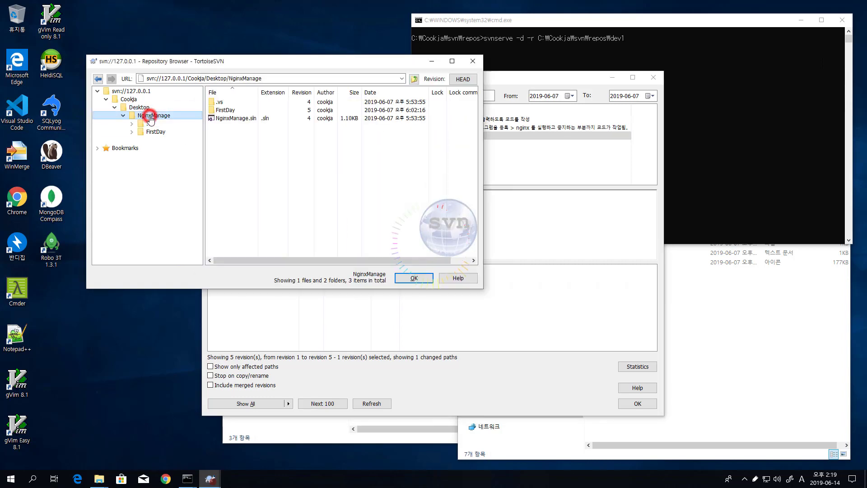
{"action": "left_click", "coordinate": [301, 324]}
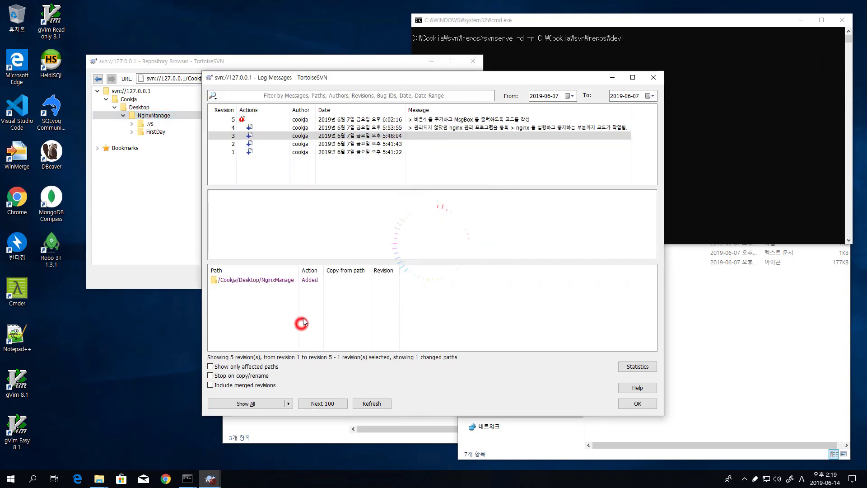
- Select revision 4 and look through its list of changed paths, including the FirstDay and .vs folders
{"action": "left_click", "coordinate": [280, 127]}
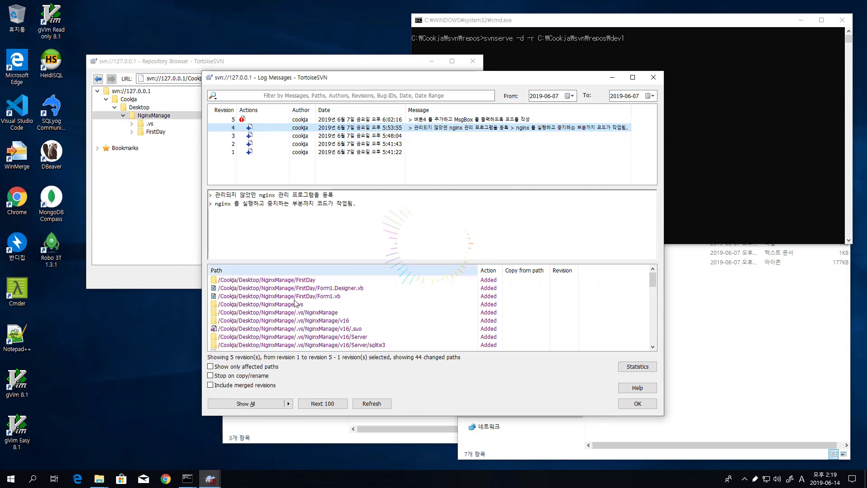
{"action": "left_click", "coordinate": [272, 279]}
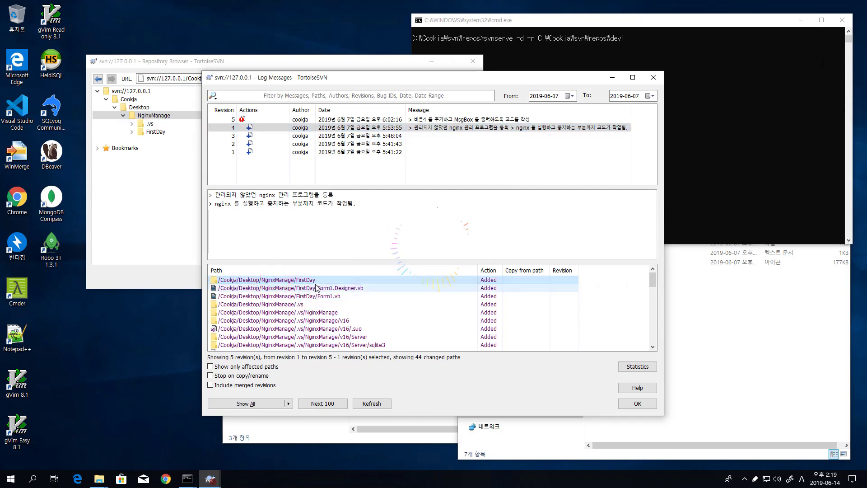
{"action": "left_click", "coordinate": [320, 302]}
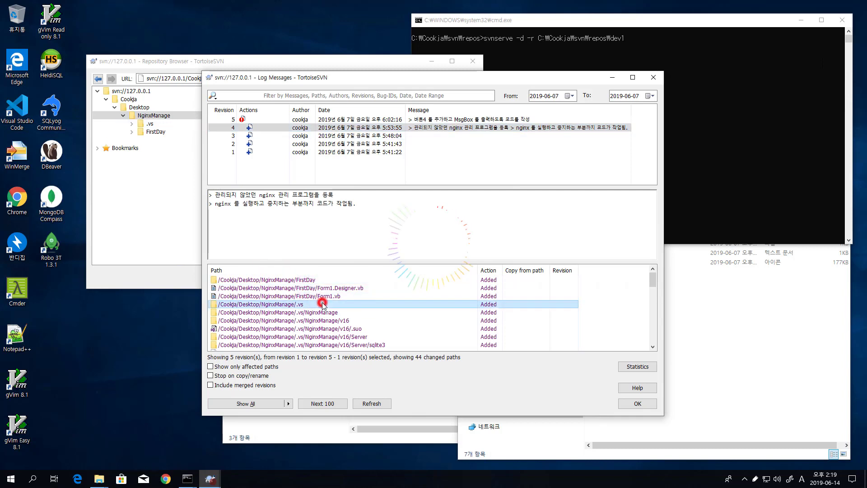
{"action": "scroll", "coordinate": [324, 306], "scroll_direction": "down", "scroll_amount": 1}
{"action": "scroll", "coordinate": [324, 306], "scroll_direction": "down", "scroll_amount": 10}
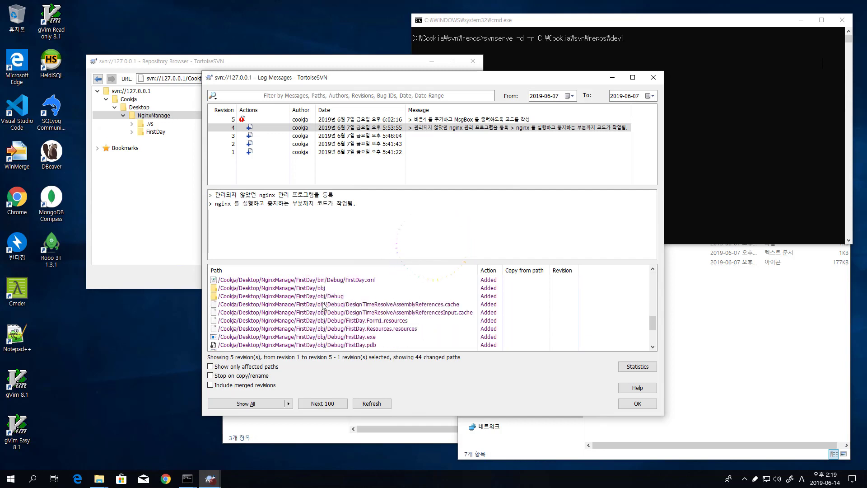
{"action": "scroll", "coordinate": [324, 306], "scroll_direction": "up", "scroll_amount": 10}
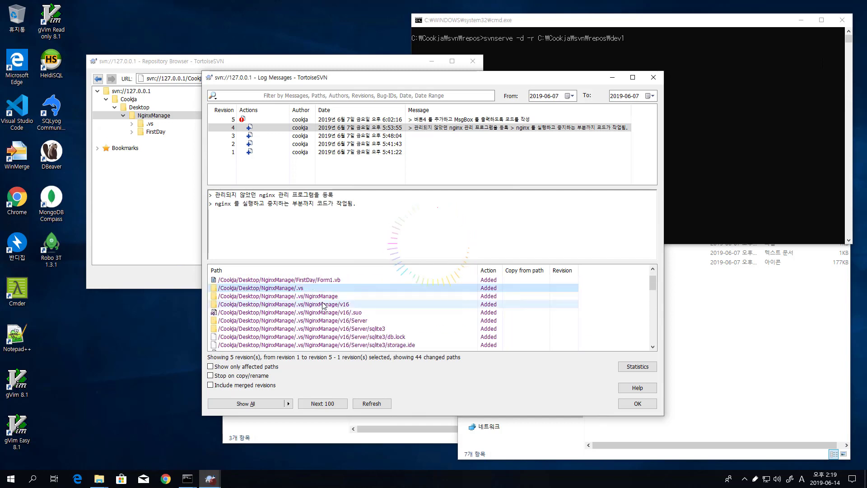
{"action": "left_click", "coordinate": [324, 296]}
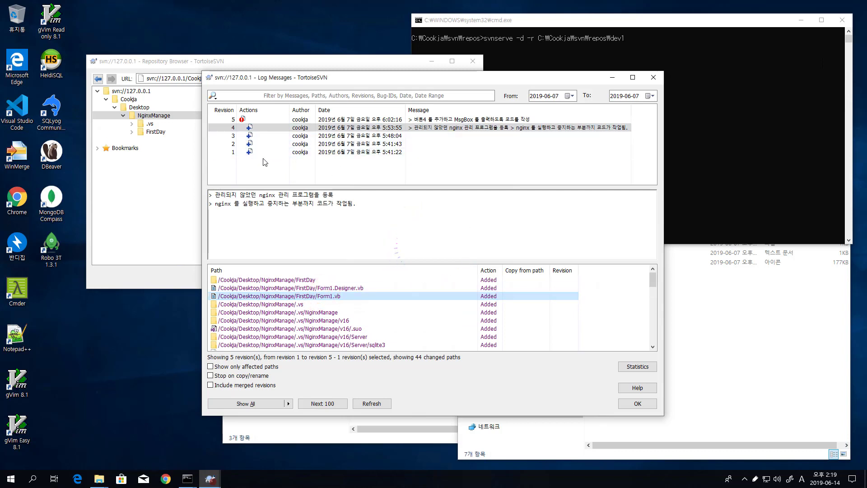
- Read revision 4's commit message and check it against the changed NginxManage paths, ending on Form1.vb
{"action": "left_click_drag", "start_coordinate": [217, 195], "coordinate": [356, 204]}
{"action": "left_click", "coordinate": [357, 204]}
{"action": "left_click", "coordinate": [235, 129]}
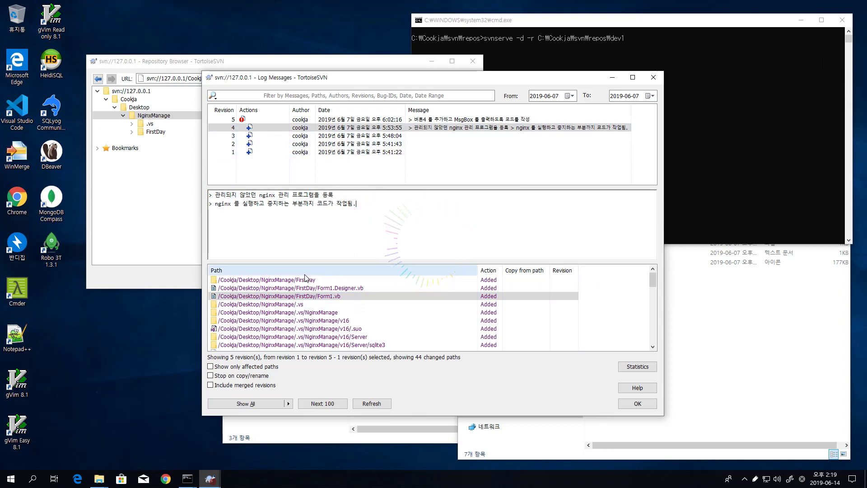
{"action": "left_click", "coordinate": [295, 320]}
{"action": "left_click", "coordinate": [296, 313]}
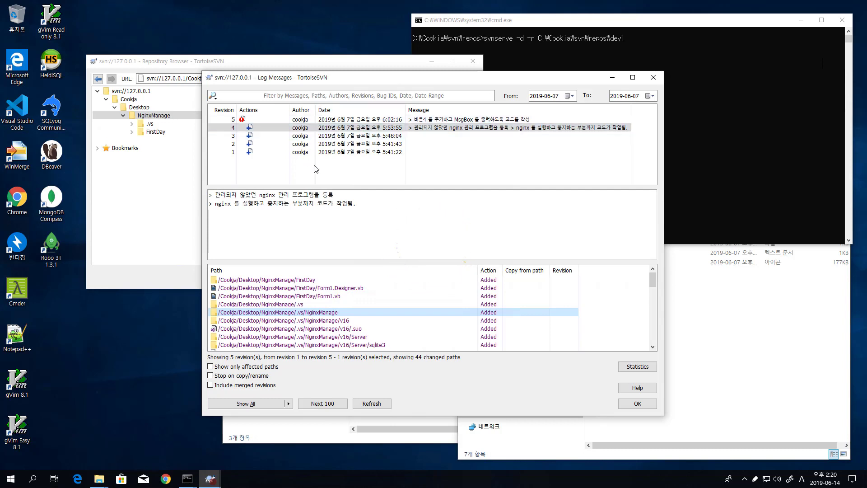
{"action": "left_click", "coordinate": [387, 297]}
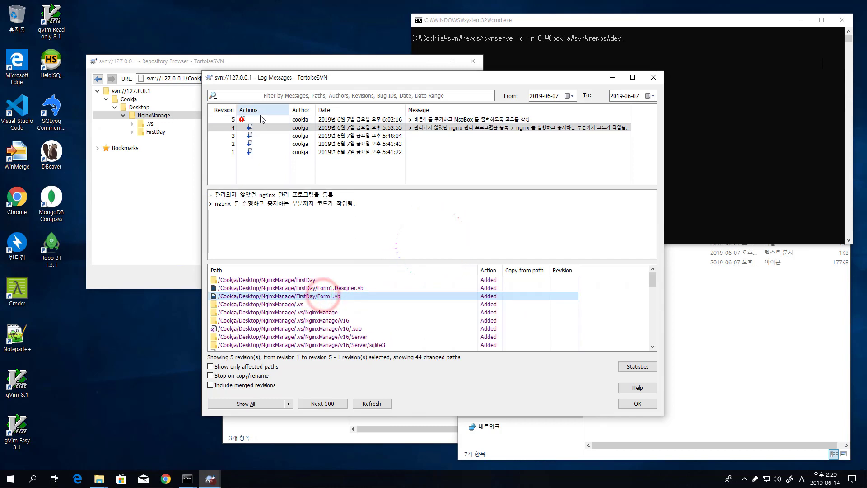
- Open the comparison of Form1.vb from revision 5 with its previous revision
{"action": "left_click", "coordinate": [287, 120]}
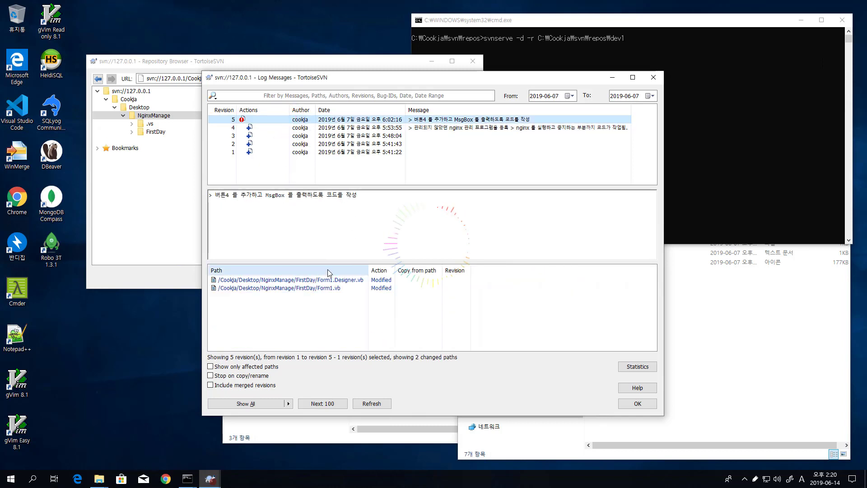
{"action": "left_click", "coordinate": [346, 289]}
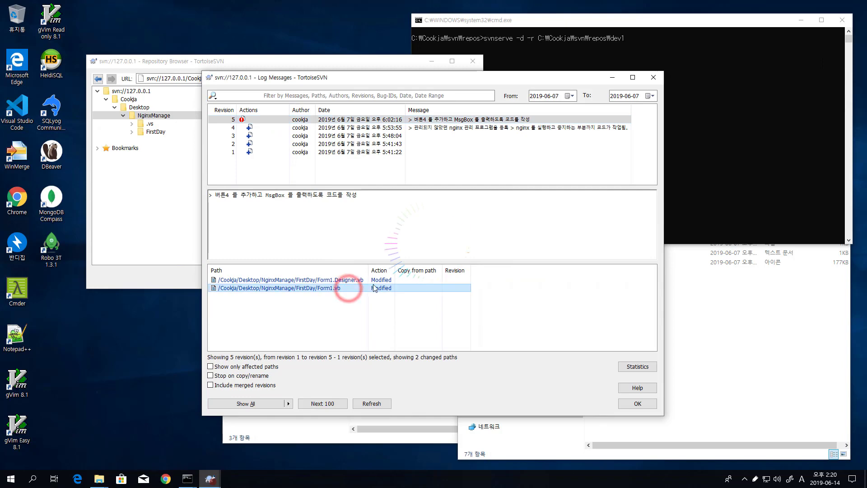
{"action": "double_click", "coordinate": [327, 288]}
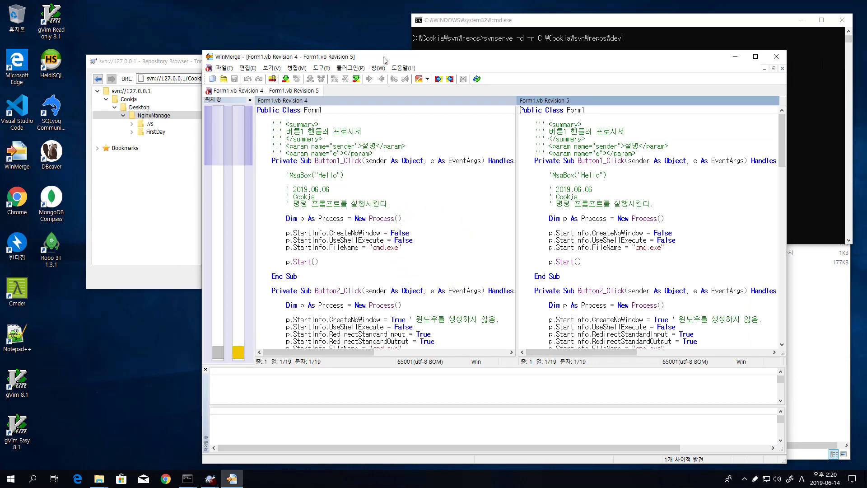
- Check the Revision 4 and Revision 5 panes, move the comparison window clear and go to the highlighted difference near the file's end
{"action": "left_click", "coordinate": [384, 146]}
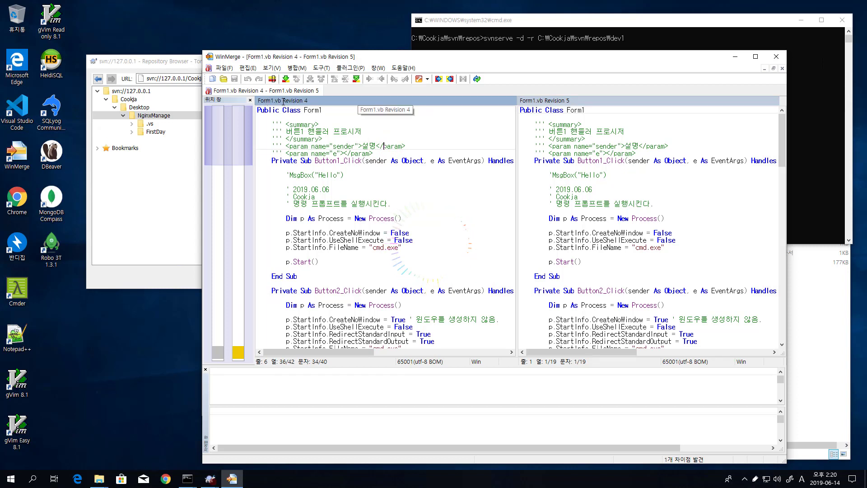
{"action": "left_click", "coordinate": [570, 101]}
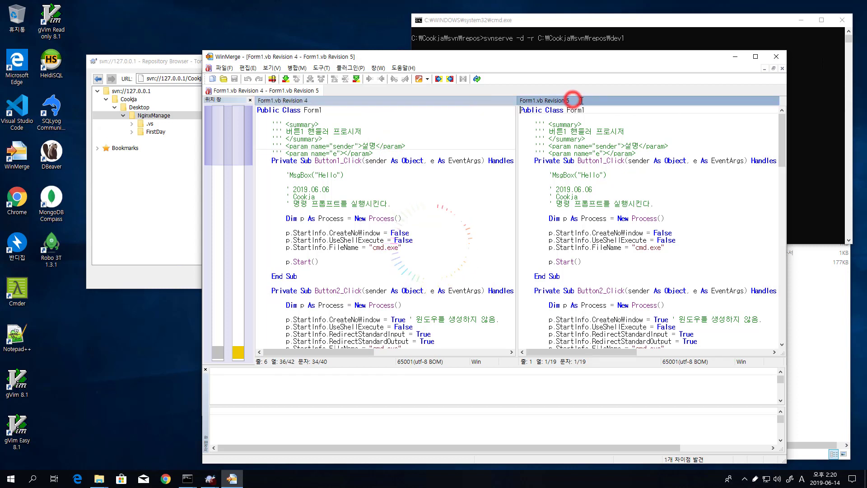
{"action": "left_click", "coordinate": [397, 189]}
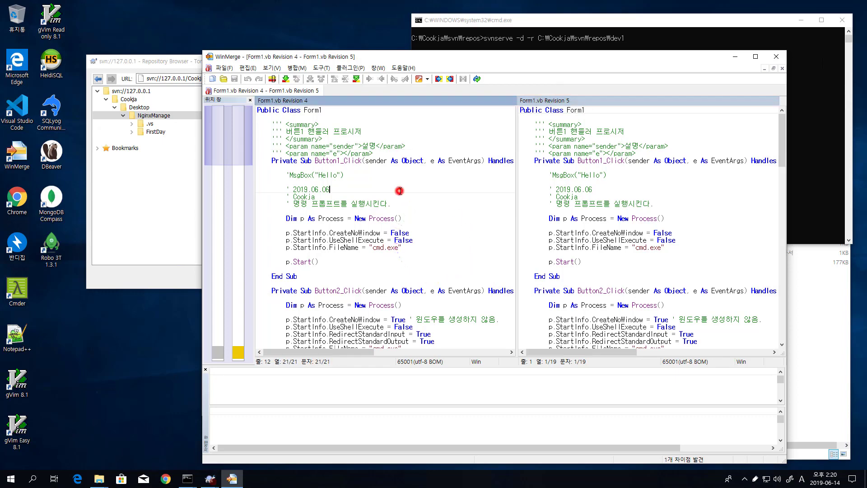
{"action": "left_click_drag", "start_coordinate": [415, 57], "coordinate": [336, 35]}
{"action": "left_click_drag", "start_coordinate": [150, 120], "coordinate": [128, 330]}
{"action": "left_click", "coordinate": [218, 278]}
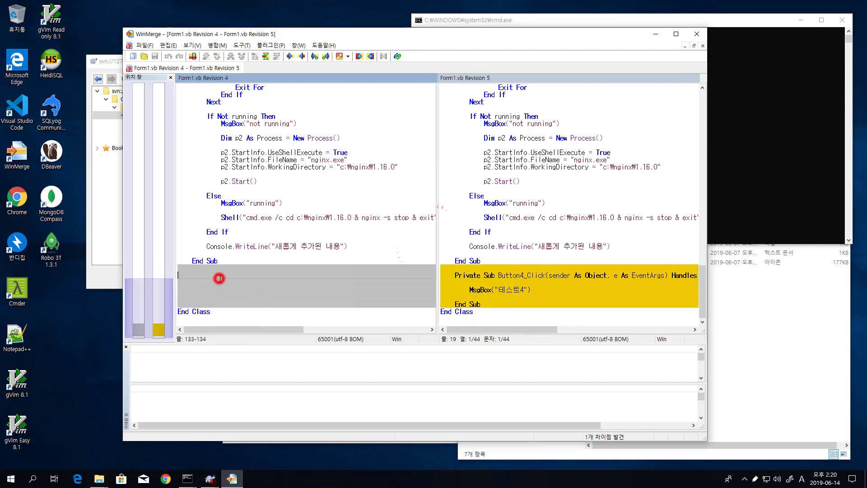
- Compare the Button4_Click procedure in the Revision 5 pane with the corresponding block in the Revision 4 pane
{"action": "left_click", "coordinate": [189, 267]}
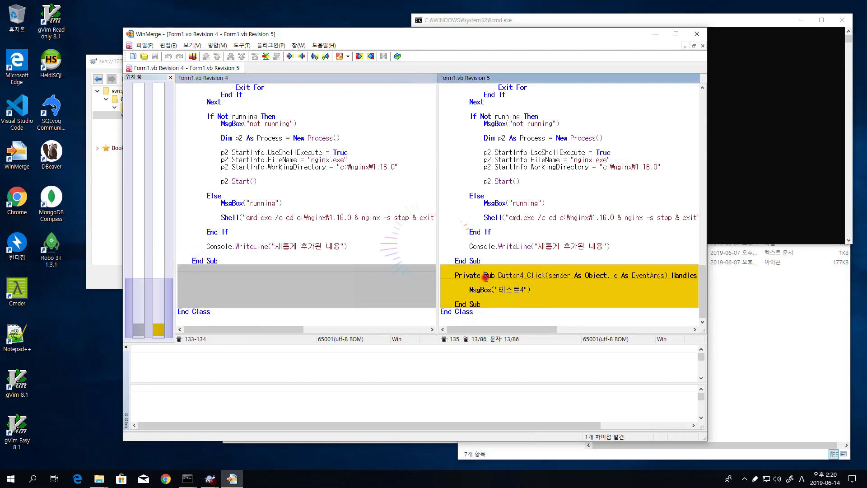
{"action": "left_click", "coordinate": [499, 276]}
{"action": "left_click", "coordinate": [251, 272]}
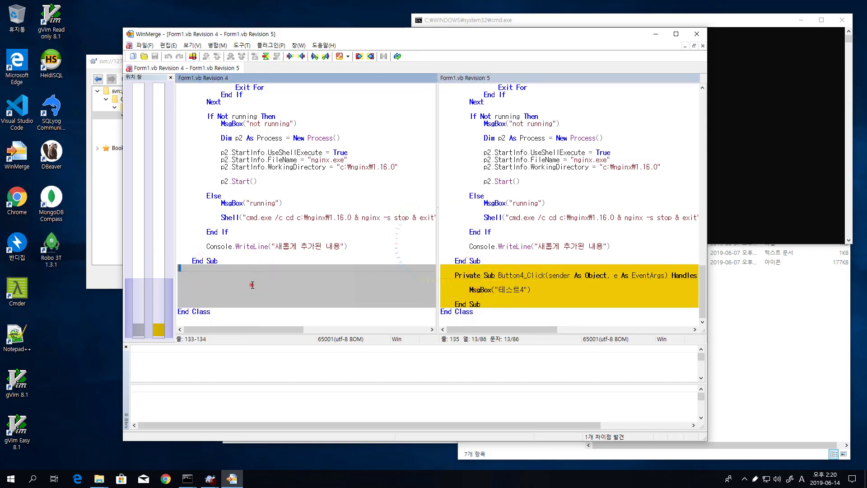
{"action": "left_click", "coordinate": [252, 284]}
{"action": "left_click", "coordinate": [260, 273]}
{"action": "left_click", "coordinate": [479, 270]}
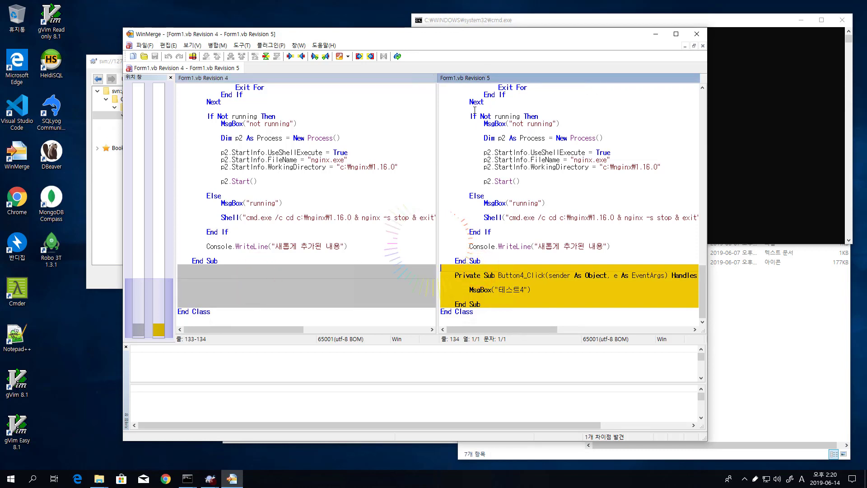
{"action": "left_click", "coordinate": [450, 275]}
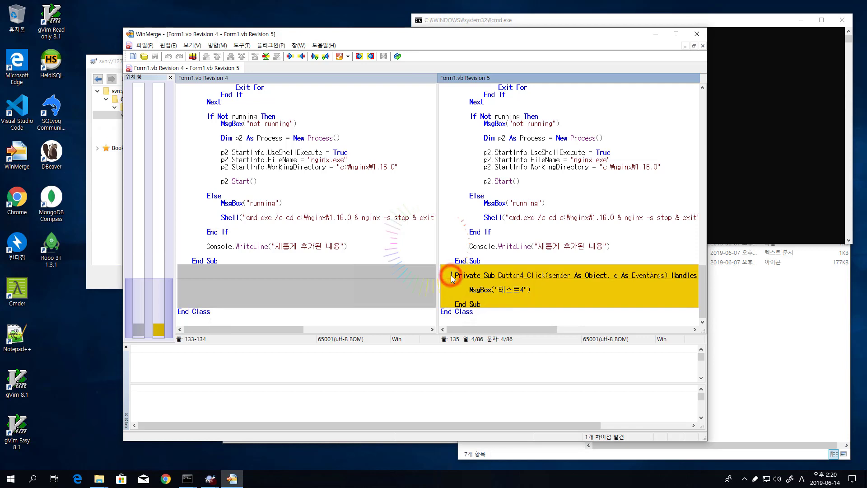
{"action": "left_click", "coordinate": [498, 302]}
{"action": "left_click", "coordinate": [505, 254]}
{"action": "left_click", "coordinate": [508, 211]}
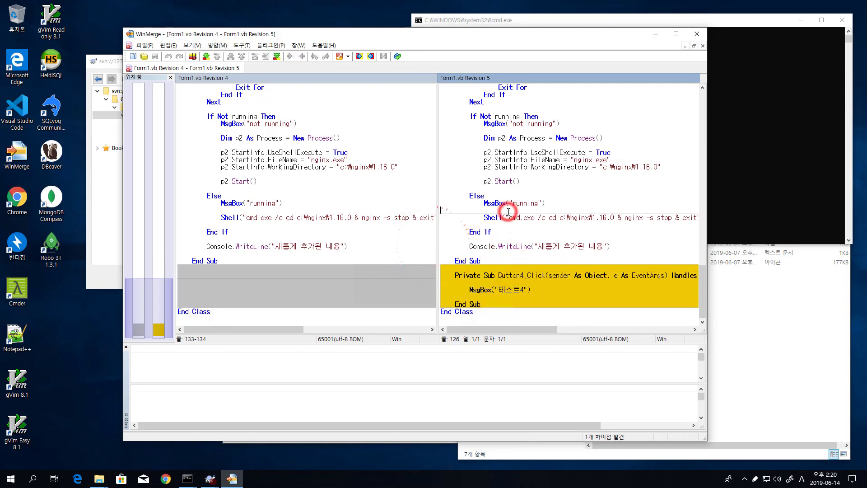
- Close the Form1.vb comparison, recheck the revision 4 and 5 log entries and close the repository log
{"action": "left_click", "coordinate": [697, 34]}
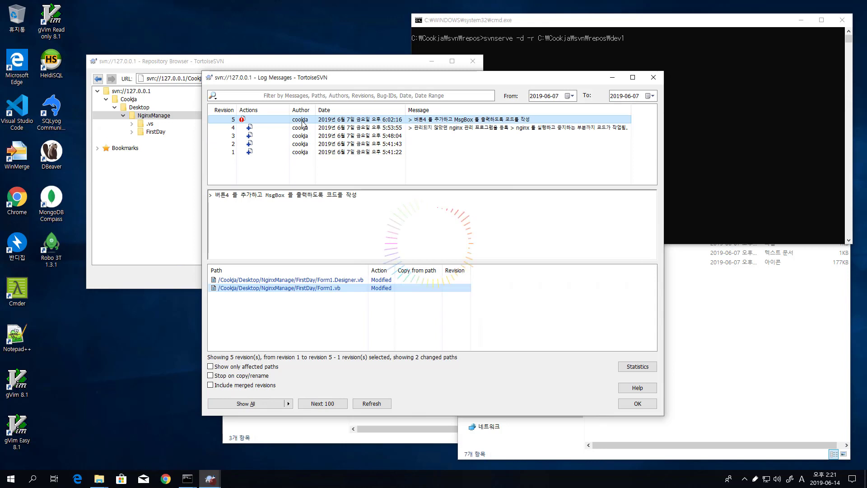
{"action": "left_click", "coordinate": [349, 126]}
{"action": "left_click", "coordinate": [357, 119]}
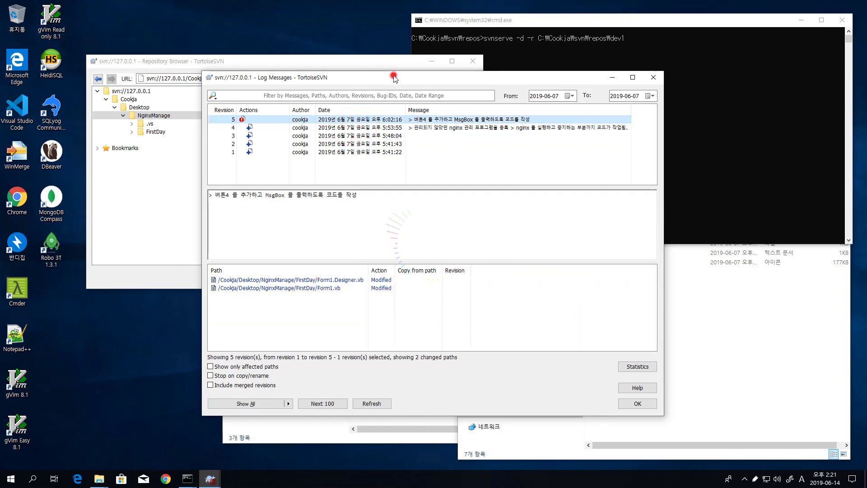
{"action": "left_click_drag", "start_coordinate": [395, 79], "coordinate": [532, 92]}
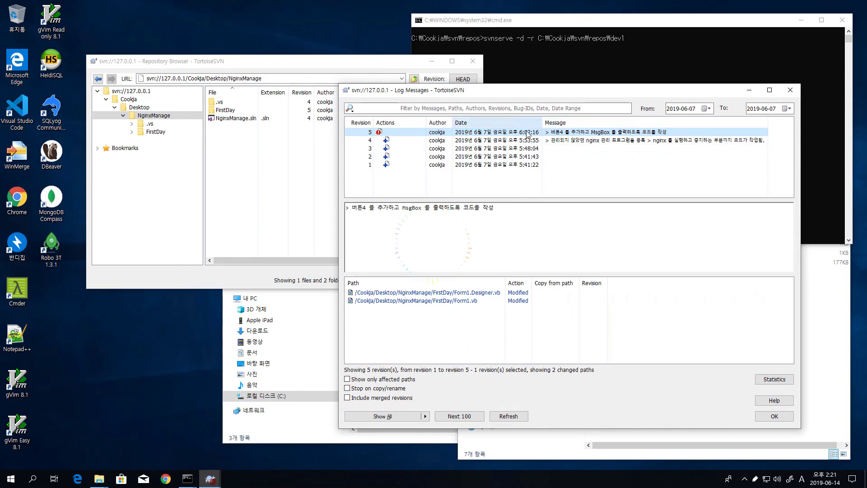
{"action": "left_click", "coordinate": [790, 92]}
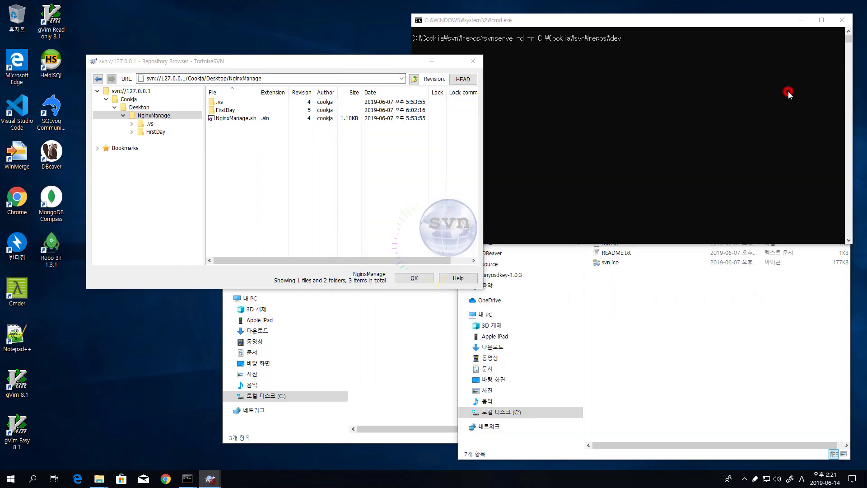
- Look through the .vs, FirstDay, NginxManage and Desktop folders in the repository tree
{"action": "left_click", "coordinate": [150, 124]}
{"action": "left_click", "coordinate": [156, 131]}
{"action": "left_click", "coordinate": [158, 116]}
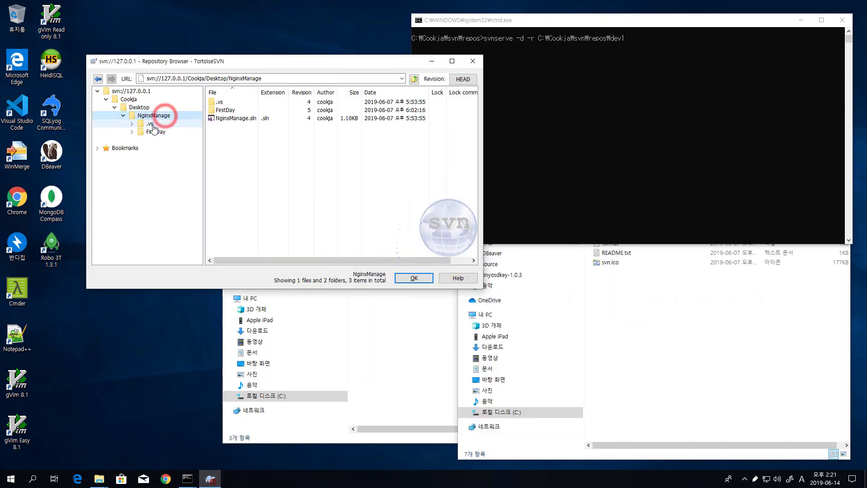
{"action": "left_click", "coordinate": [150, 124]}
{"action": "left_click", "coordinate": [156, 132]}
{"action": "left_click", "coordinate": [159, 115]}
{"action": "left_click", "coordinate": [143, 108]}
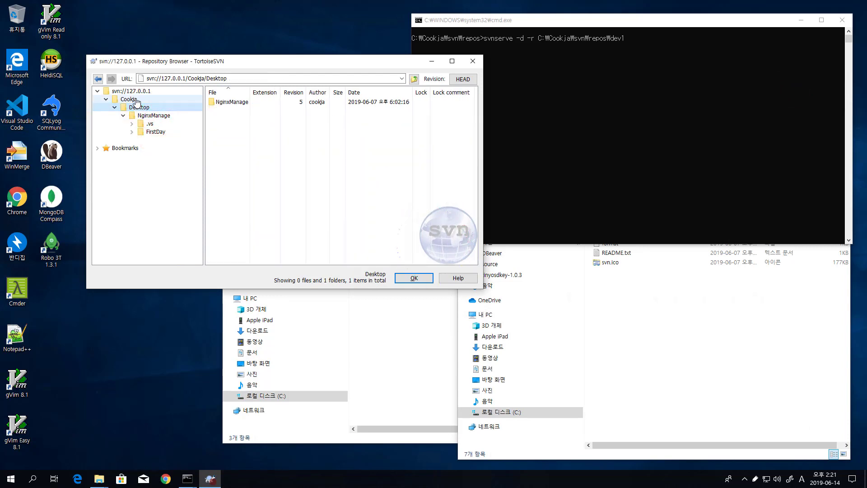
- Create a new folder named Docs inside the repository's Cookja folder
{"action": "left_click", "coordinate": [131, 100]}
{"action": "right_click", "coordinate": [238, 136]}
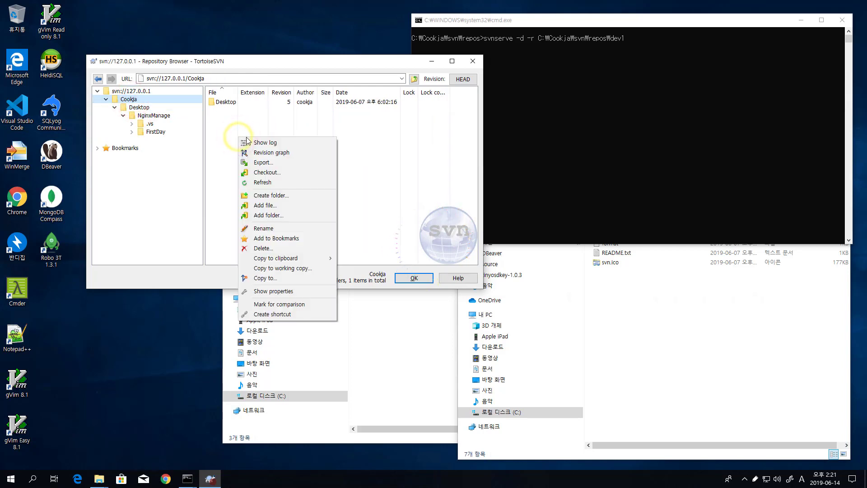
{"action": "left_click", "coordinate": [302, 195]}
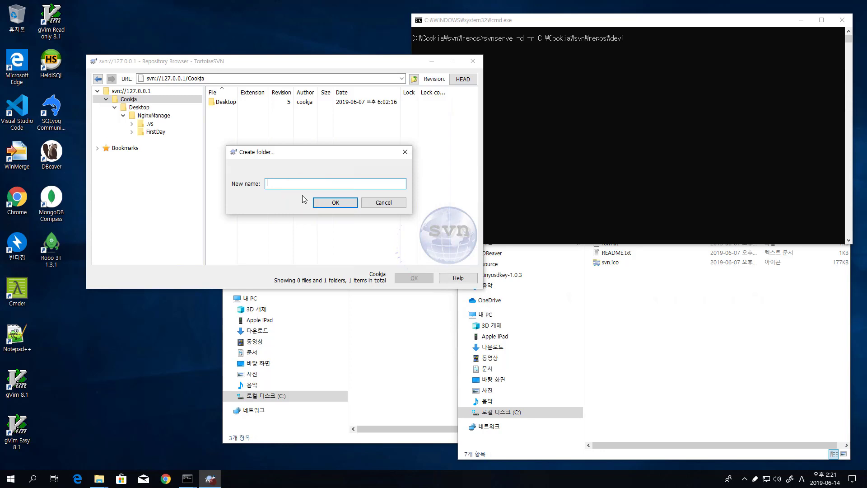
{"action": "type", "text": "Temp"}
{"action": "key", "text": "BackSpace"}
{"action": "key", "text": "BackSpace"}
{"action": "key", "text": "BackSpace"}
{"action": "key", "text": "BackSpace"}
{"action": "type", "text": "DocDo"}
{"action": "left_click", "coordinate": [348, 205]}
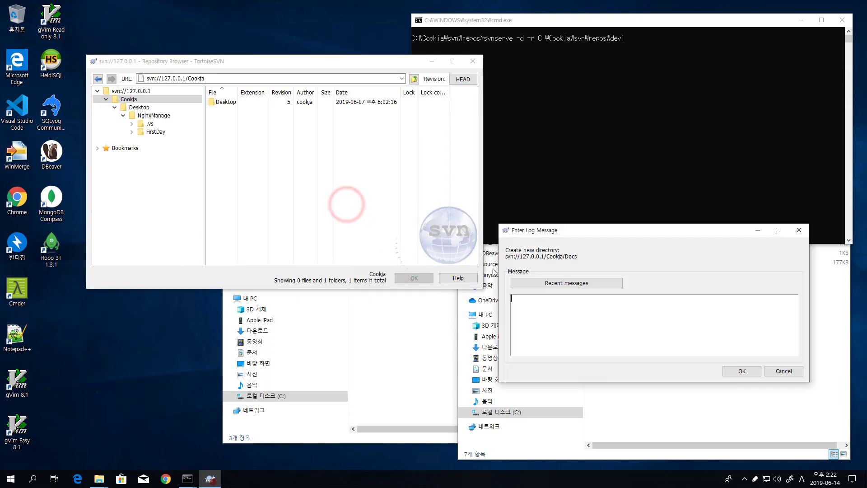
- Commit the new Docs directory with the log message "Docs 는 문서를 저장하기 위해 생성함."
{"action": "left_click_drag", "start_coordinate": [592, 234], "coordinate": [343, 162]}
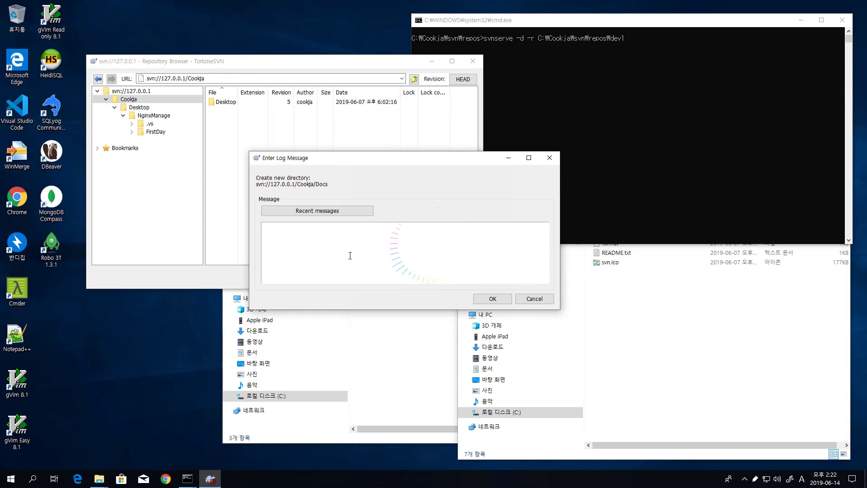
{"action": "left_click", "coordinate": [325, 247]}
{"action": "left_click", "coordinate": [307, 251]}
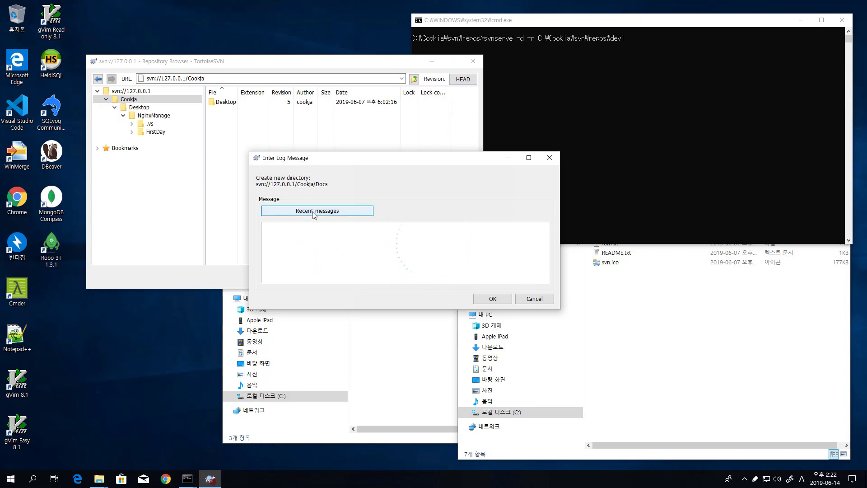
{"action": "left_click", "coordinate": [299, 235]}
{"action": "left_click", "coordinate": [288, 239]}
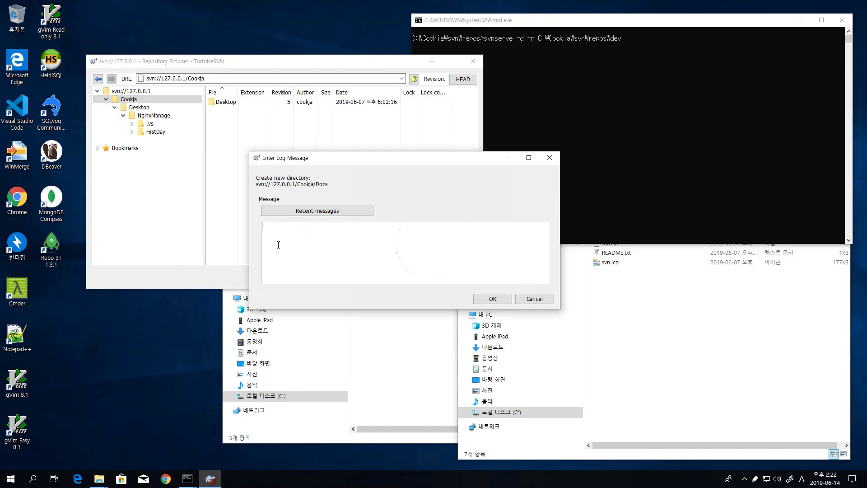
{"action": "type", "text": "Docs"}
{"action": "type", "text": " 는 문서트"}
{"action": "type", "text": " 저장하기 "}
{"action": "type", "text": "우"}
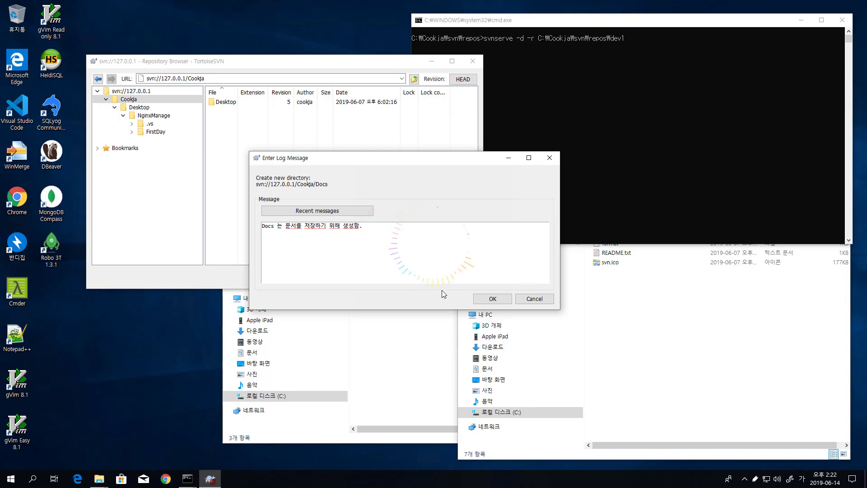
{"action": "left_click", "coordinate": [502, 302]}
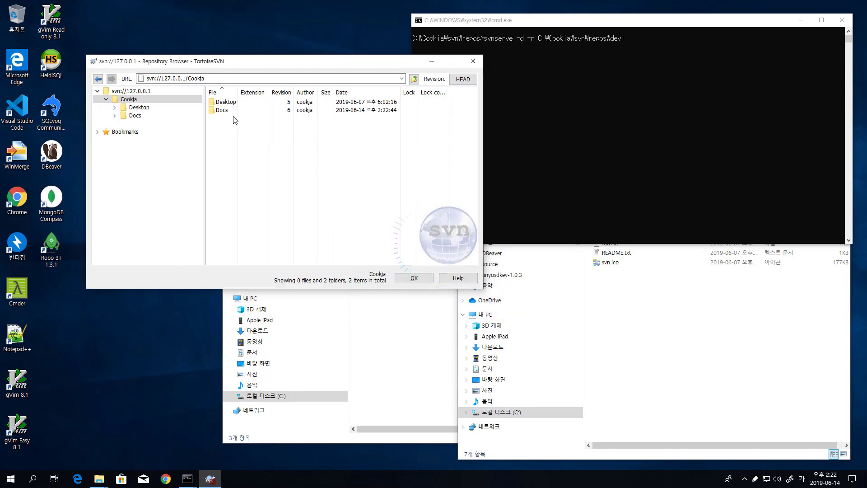
- Check the Docs and Desktop entries under Cookja and show the log of the Docs folder
{"action": "left_click", "coordinate": [223, 111]}
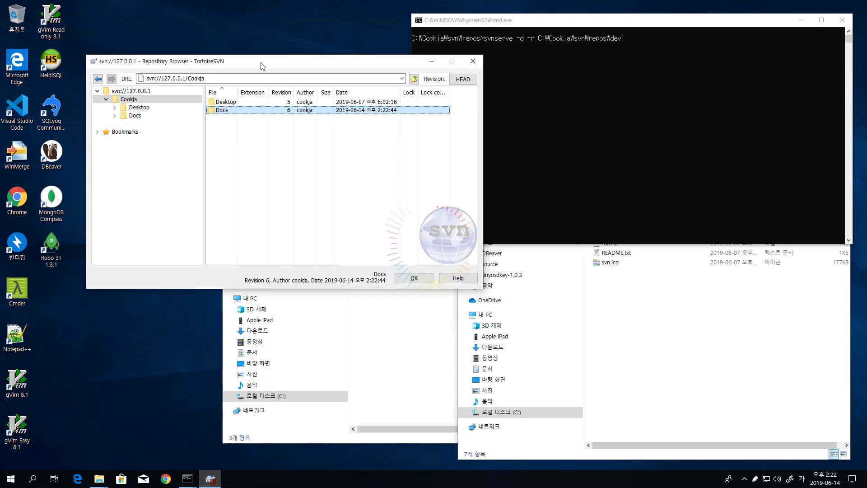
{"action": "left_click", "coordinate": [224, 103]}
{"action": "left_click", "coordinate": [220, 110]}
{"action": "left_click", "coordinate": [145, 91]}
{"action": "left_click", "coordinate": [136, 116]}
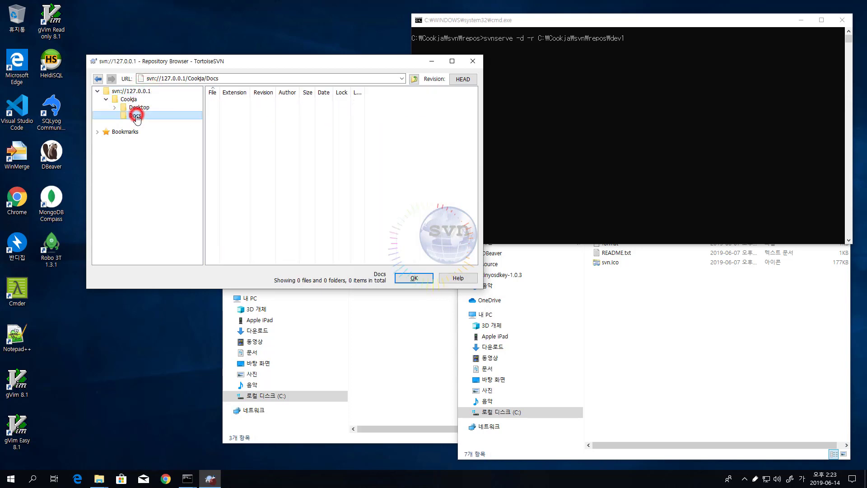
{"action": "right_click", "coordinate": [135, 117]}
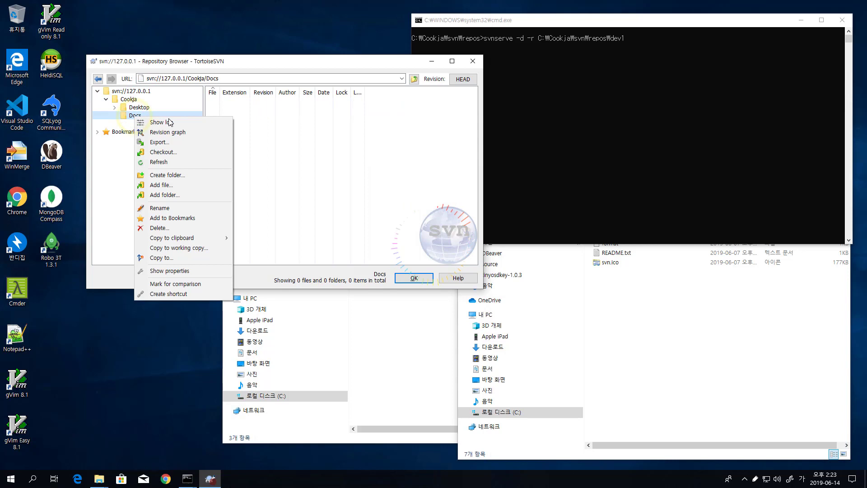
{"action": "left_click", "coordinate": [201, 122]}
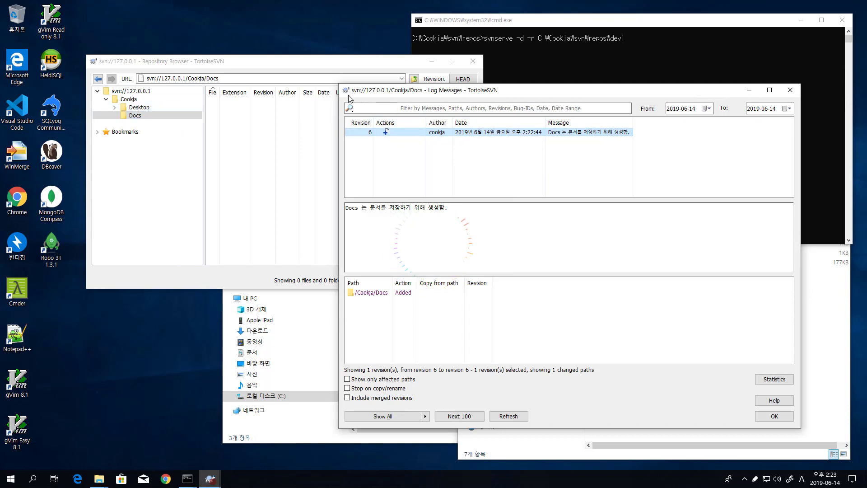
- Show the log of the repository root svn://127.0.0.1, move its window clear and inspect revision 1
{"action": "left_click", "coordinate": [126, 91]}
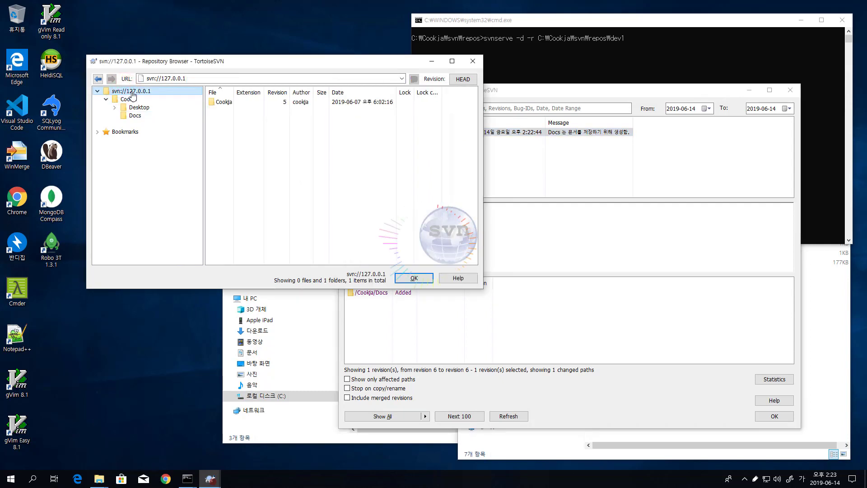
{"action": "right_click", "coordinate": [132, 94]}
{"action": "left_click", "coordinate": [163, 98]}
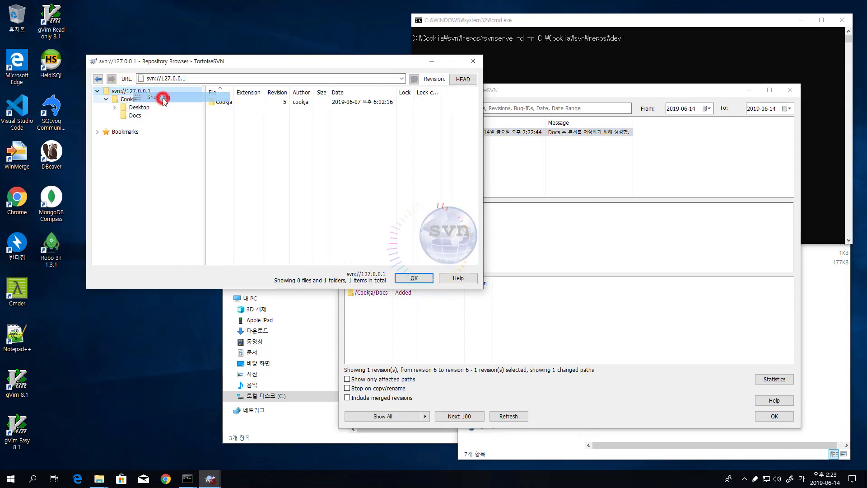
{"action": "left_click", "coordinate": [403, 93]}
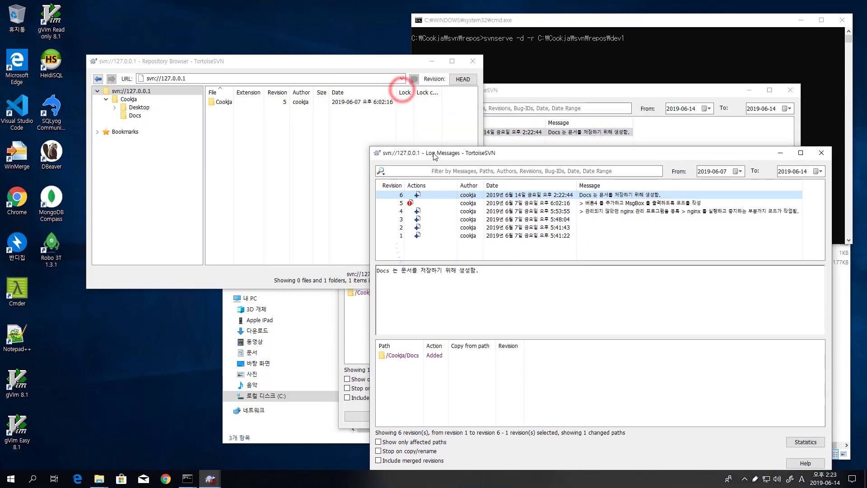
{"action": "left_click_drag", "start_coordinate": [139, 81], "coordinate": [52, 20]}
{"action": "left_click", "coordinate": [77, 100]}
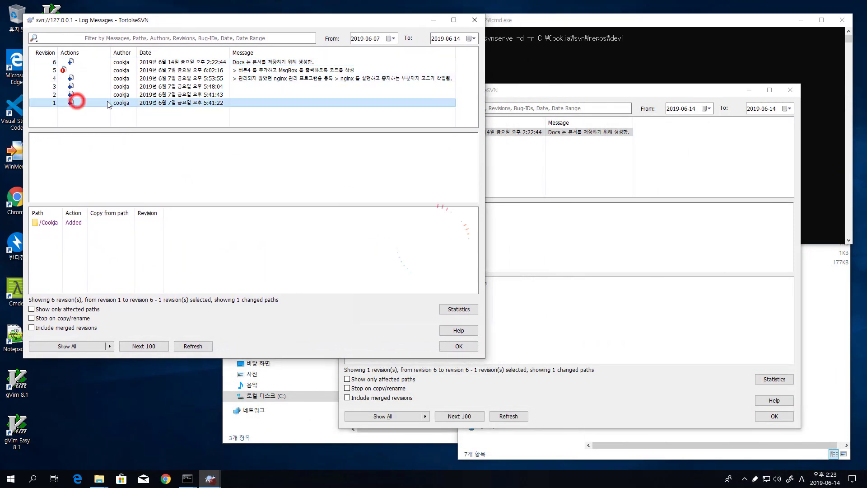
- Arrange the repository browser, the Docs log and the root log so that their revision lists can be compared
{"action": "left_click", "coordinate": [564, 93]}
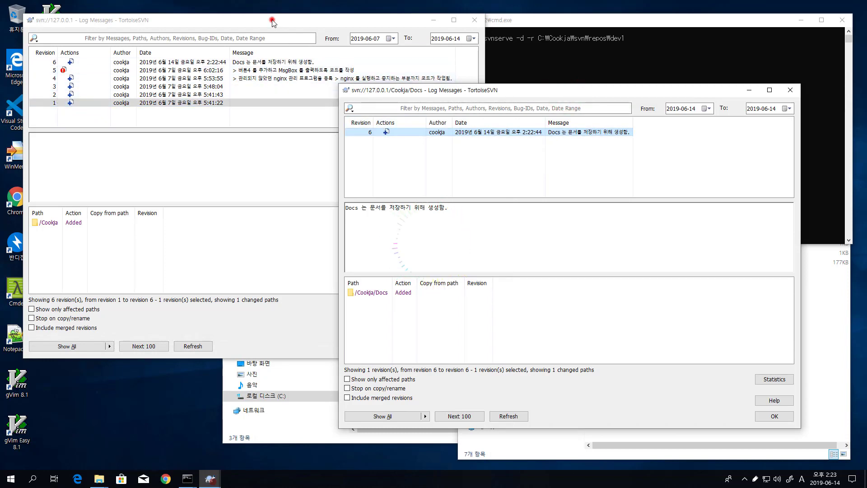
{"action": "left_click_drag", "start_coordinate": [272, 20], "coordinate": [374, 193]}
{"action": "left_click", "coordinate": [132, 116]}
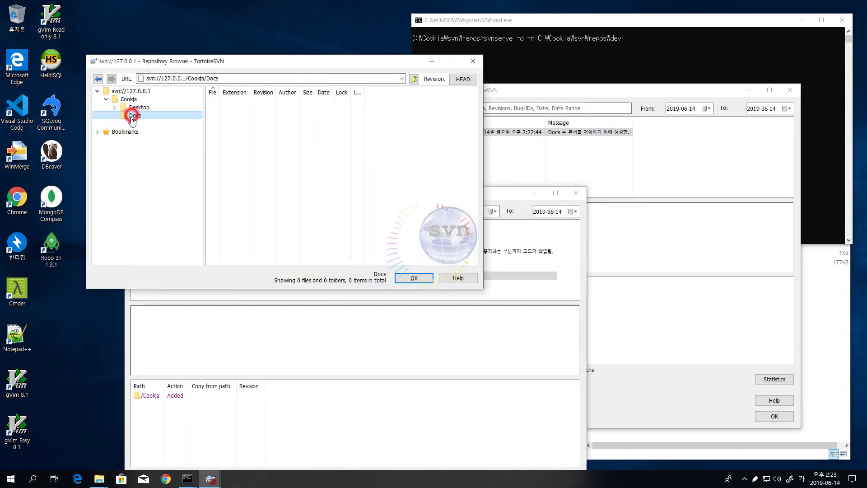
{"action": "left_click", "coordinate": [517, 91]}
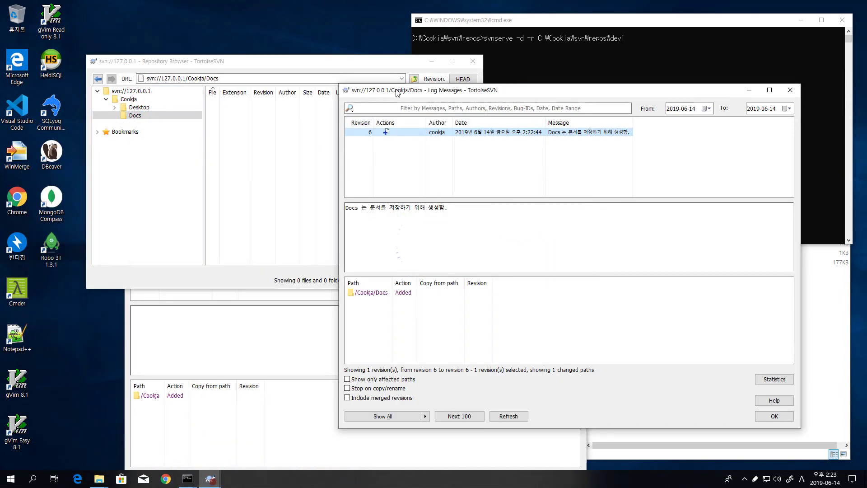
{"action": "left_click_drag", "start_coordinate": [397, 92], "coordinate": [565, 99]}
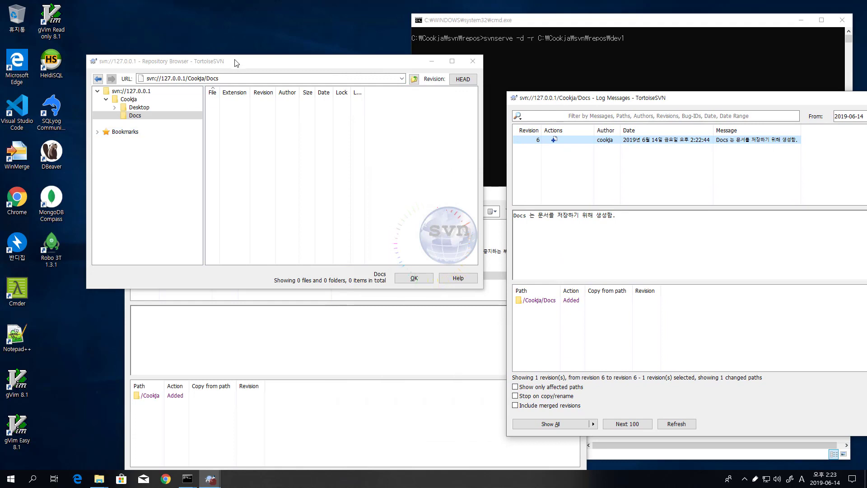
{"action": "left_click_drag", "start_coordinate": [234, 62], "coordinate": [174, 21]}
{"action": "left_click", "coordinate": [443, 189]}
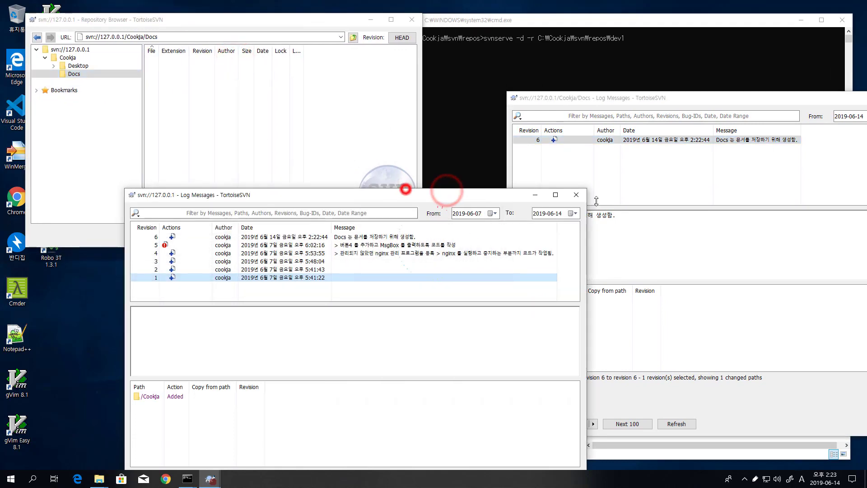
{"action": "left_click_drag", "start_coordinate": [304, 199], "coordinate": [595, 210]}
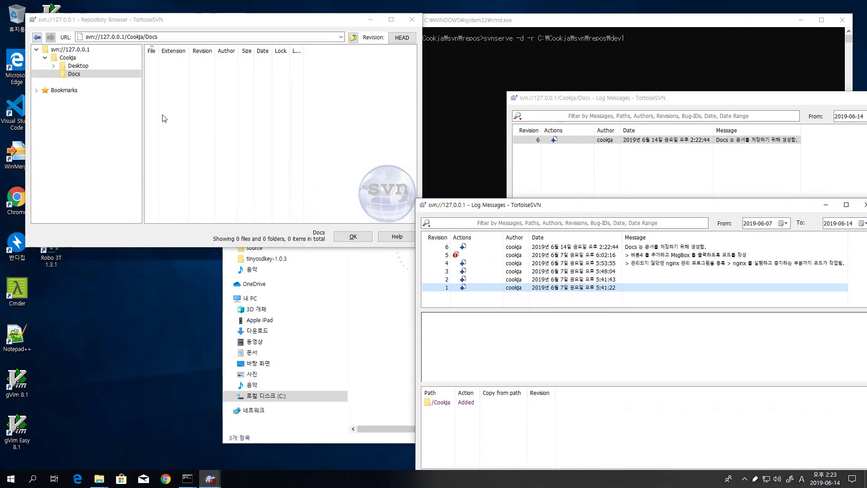
- Show the log of the Desktop folder and place its window below the repository browser
{"action": "left_click", "coordinate": [75, 66]}
{"action": "right_click", "coordinate": [79, 66]}
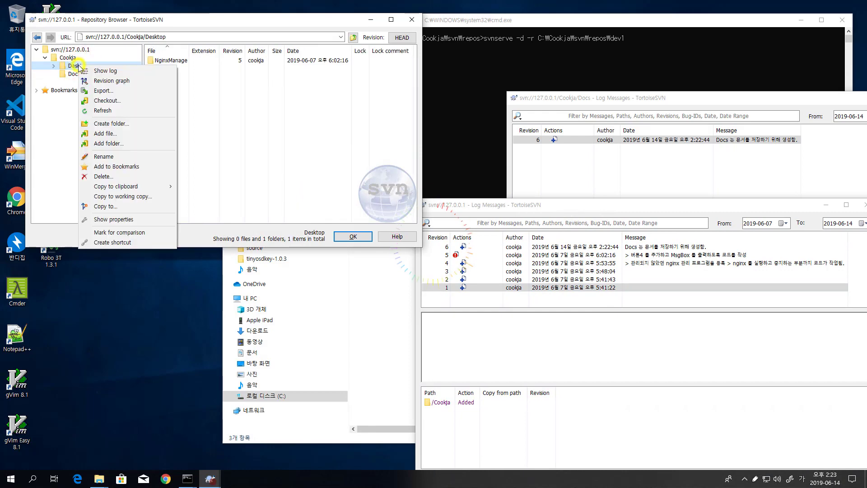
{"action": "left_click", "coordinate": [105, 71]}
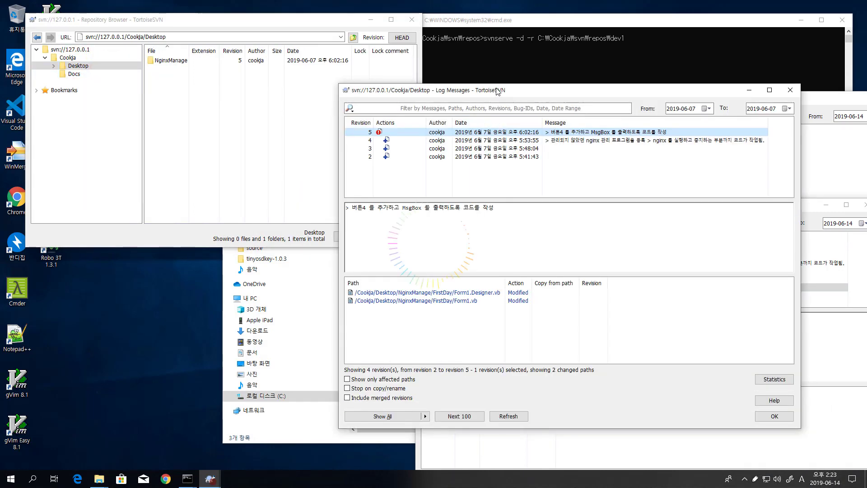
{"action": "left_click_drag", "start_coordinate": [497, 92], "coordinate": [365, 299]}
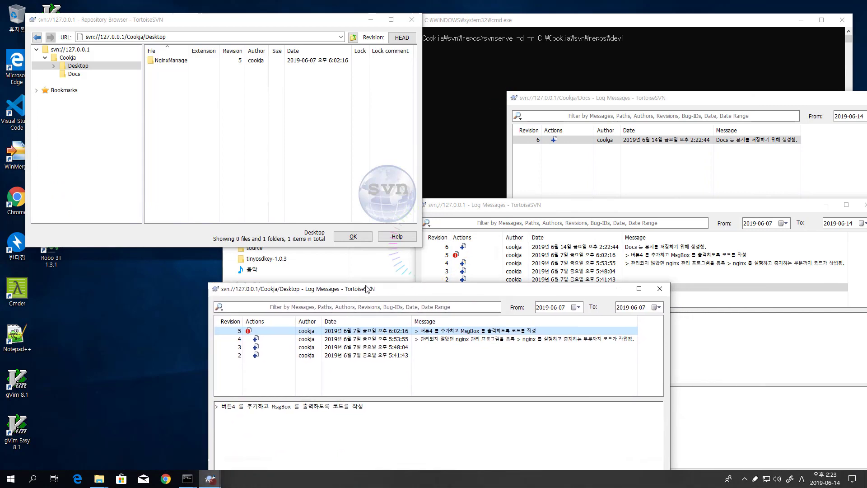
- Review revisions 2 to 5 in the Desktop log with their messages and changed paths, ending on revision 5
{"action": "left_click", "coordinate": [240, 356]}
{"action": "left_click", "coordinate": [277, 346]}
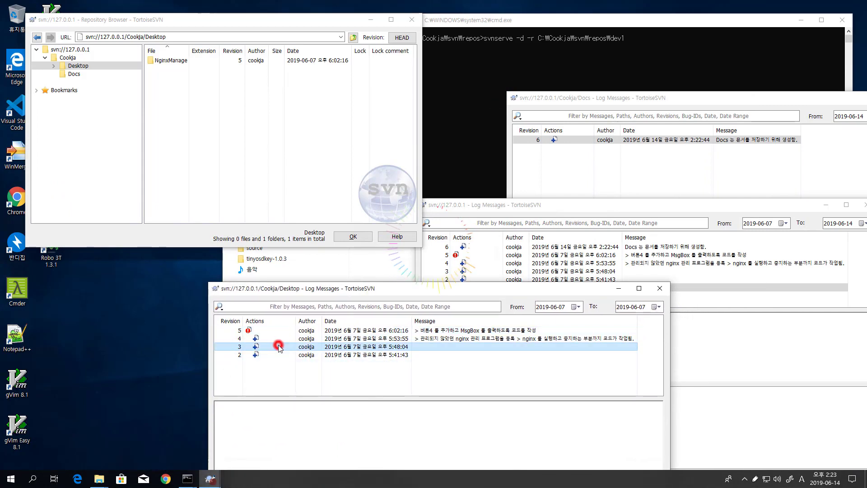
{"action": "left_click", "coordinate": [279, 339]}
{"action": "left_click", "coordinate": [282, 354]}
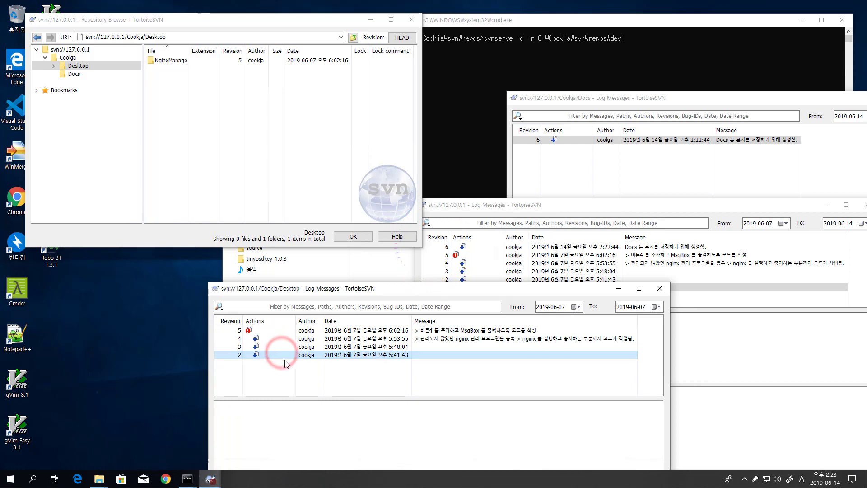
{"action": "left_click_drag", "start_coordinate": [365, 292], "coordinate": [469, 102]}
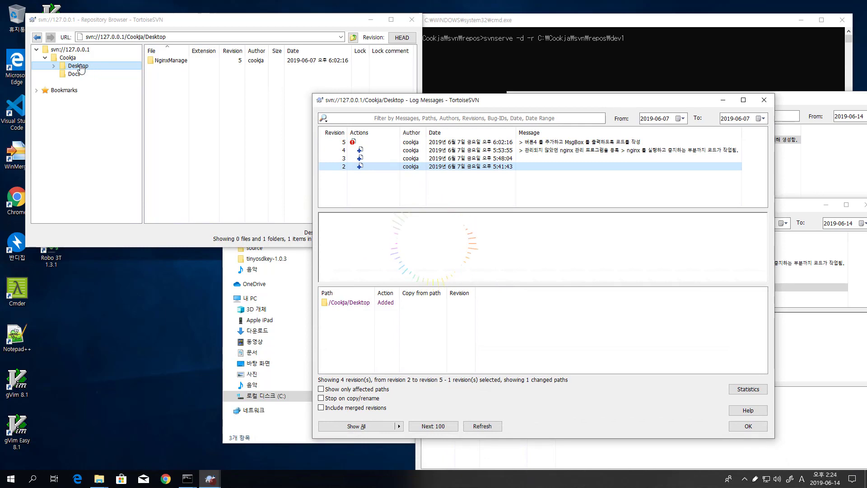
{"action": "left_click", "coordinate": [366, 143]}
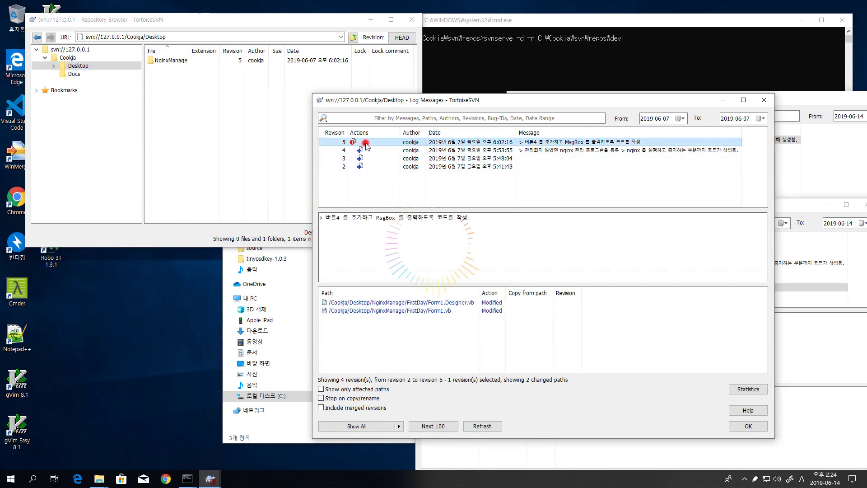
- Review revisions 4, 3 and 2 in the Desktop log and close that log
{"action": "left_click", "coordinate": [397, 150]}
{"action": "left_click", "coordinate": [420, 159]}
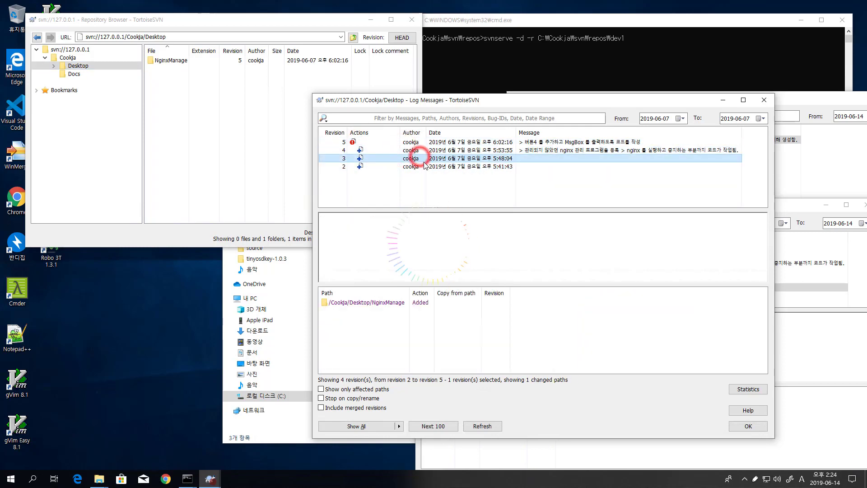
{"action": "left_click", "coordinate": [404, 168]}
{"action": "left_click", "coordinate": [768, 100]}
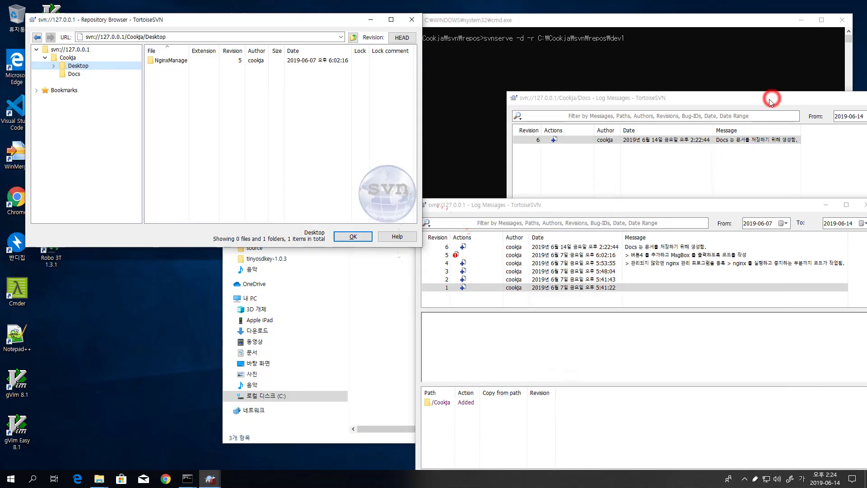
- Close the repository root log and move the Docs log next to the folder tree of the repository browser
{"action": "left_click", "coordinate": [529, 207]}
{"action": "double_click", "coordinate": [424, 206]}
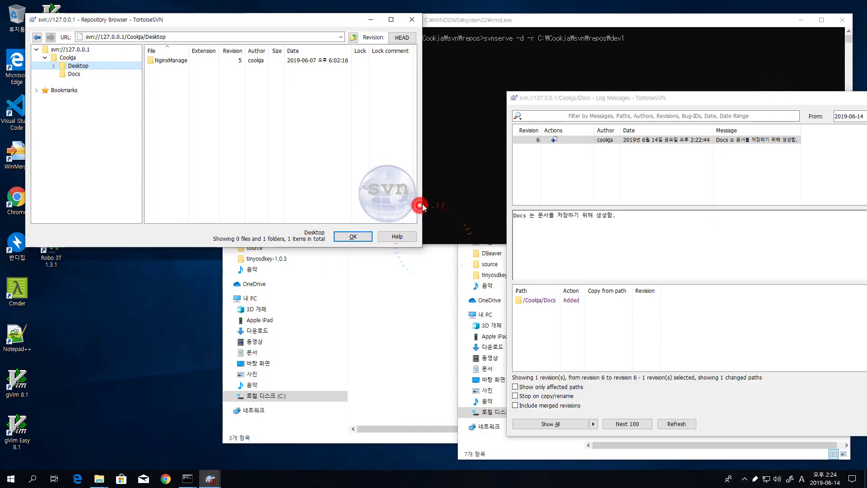
{"action": "left_click_drag", "start_coordinate": [591, 98], "coordinate": [259, 95]}
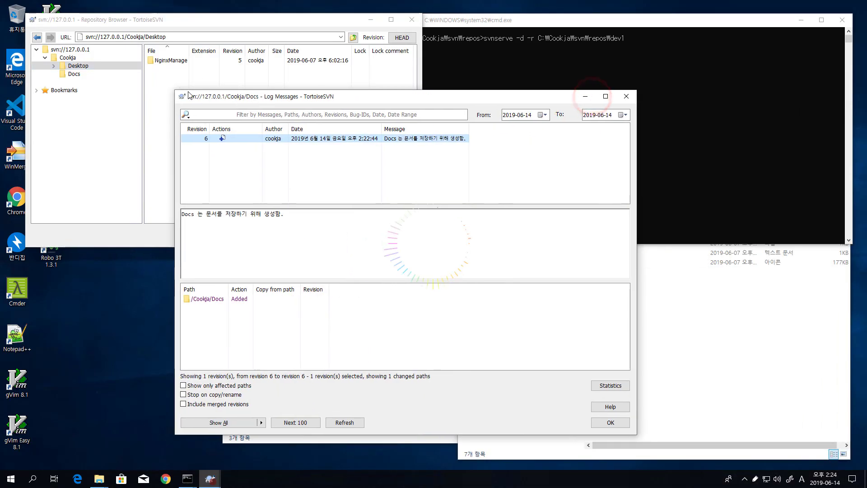
- Show the log of the Docs folder again, read the message of revision 6 and close both Docs logs
{"action": "left_click", "coordinate": [72, 75]}
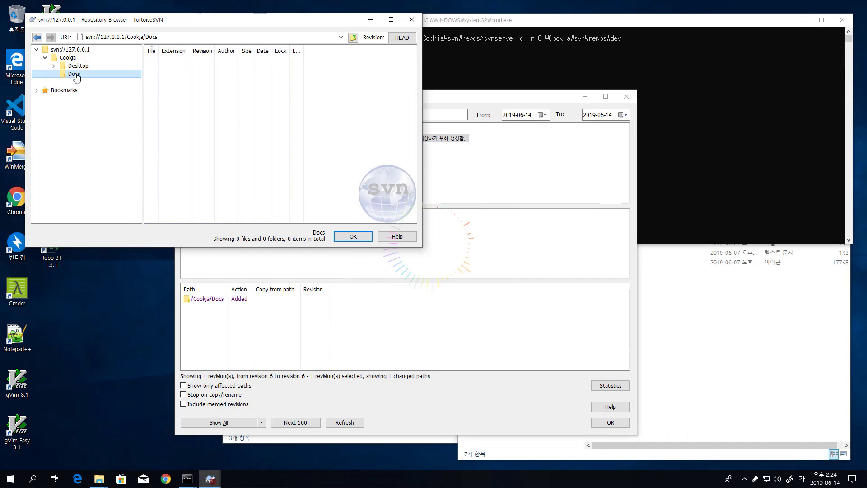
{"action": "right_click", "coordinate": [75, 76]}
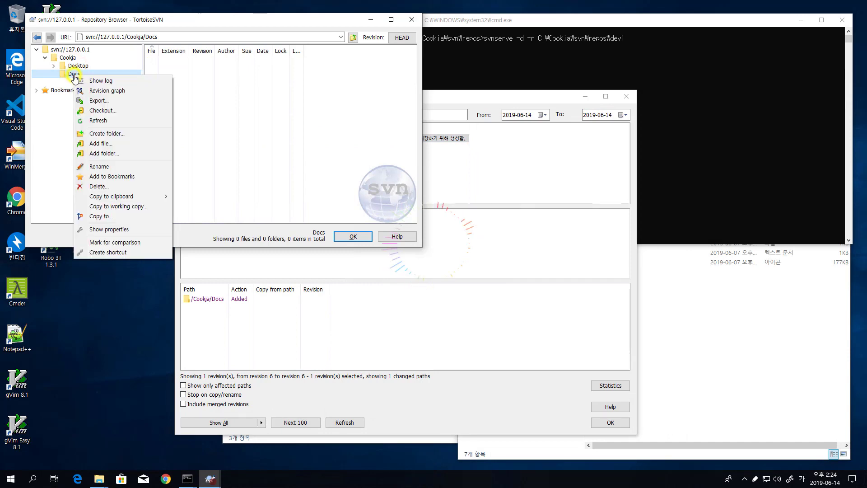
{"action": "left_click", "coordinate": [117, 83]}
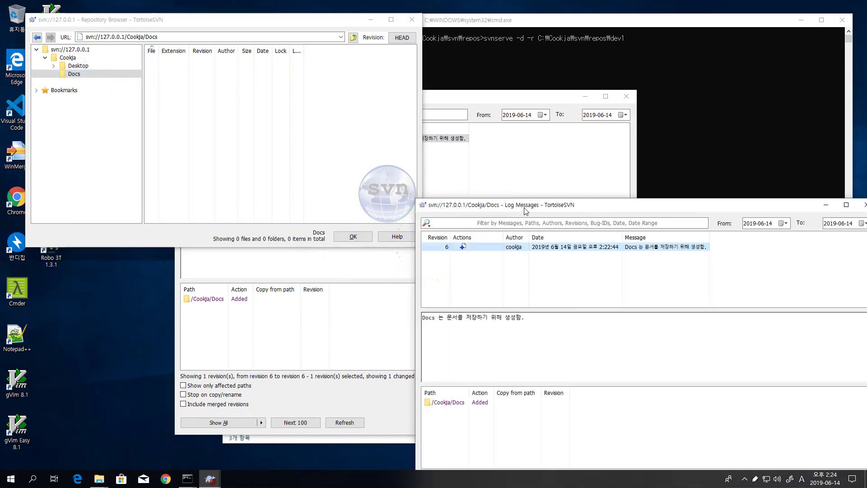
{"action": "left_click_drag", "start_coordinate": [378, 142], "coordinate": [286, 91]}
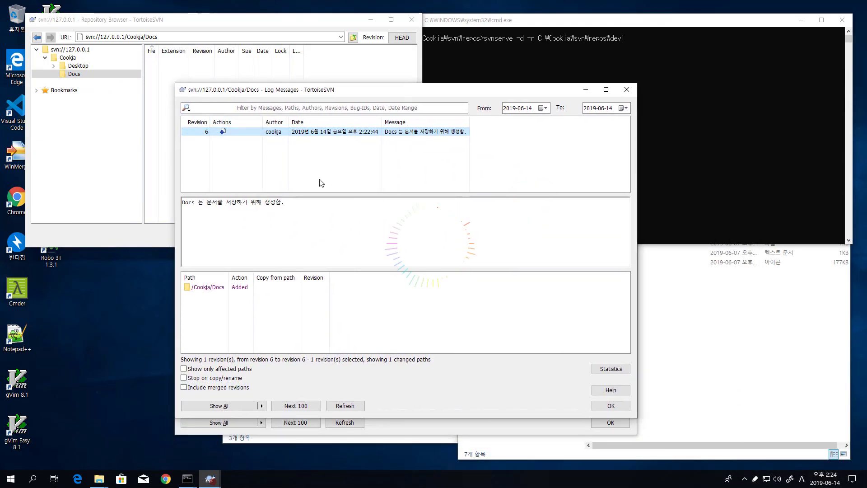
{"action": "left_click", "coordinate": [262, 202]}
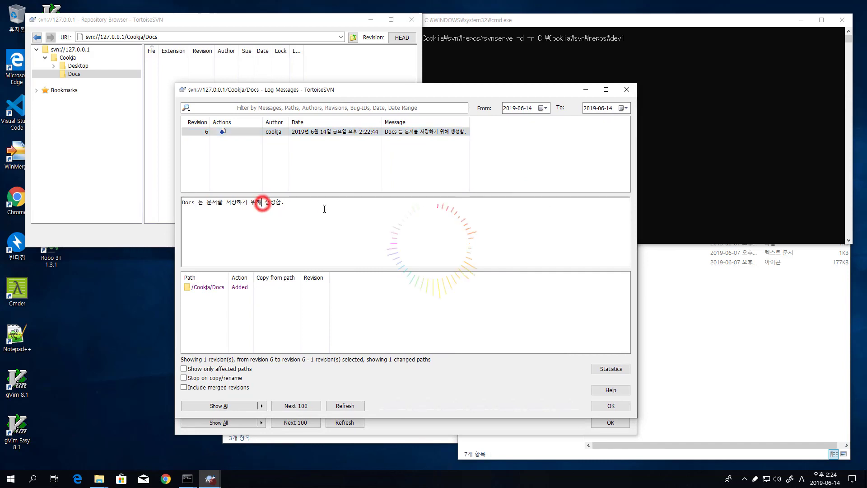
{"action": "left_click", "coordinate": [324, 209]}
{"action": "left_click", "coordinate": [627, 90]}
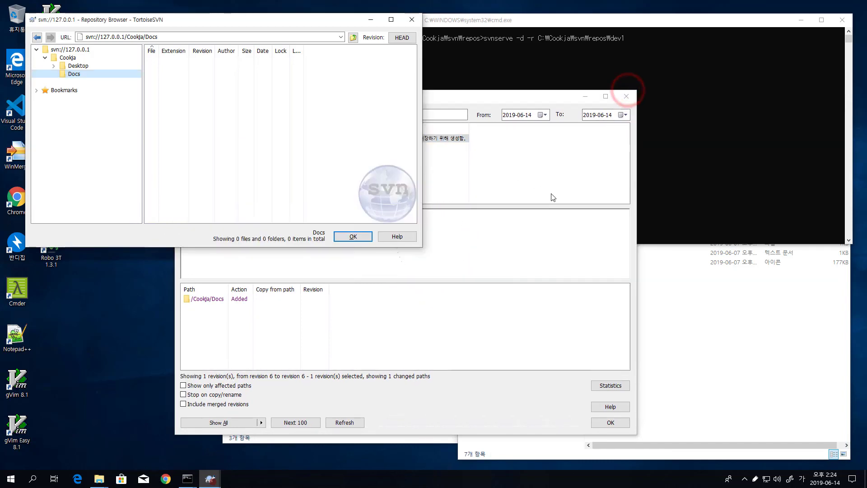
{"action": "left_click", "coordinate": [627, 95]}
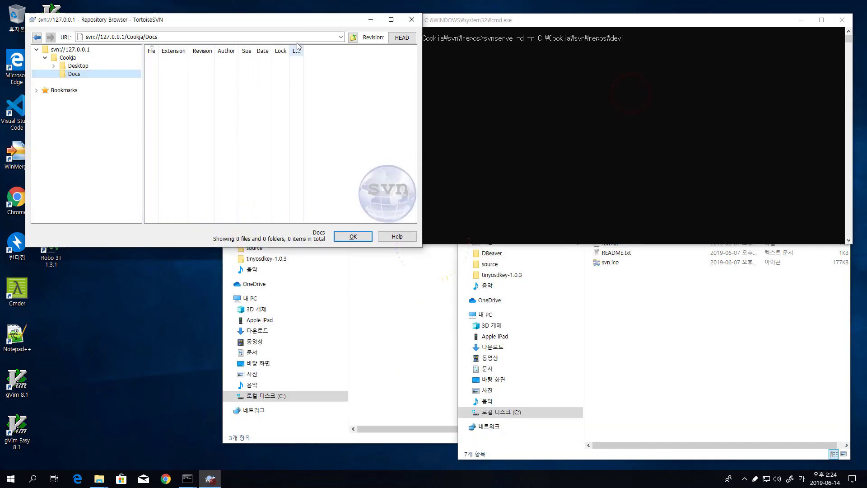
- Minimize the svnserve console and place the repository browser above the dev1 folder window
{"action": "left_click_drag", "start_coordinate": [295, 27], "coordinate": [691, 52]}
{"action": "left_click", "coordinate": [649, 23]}
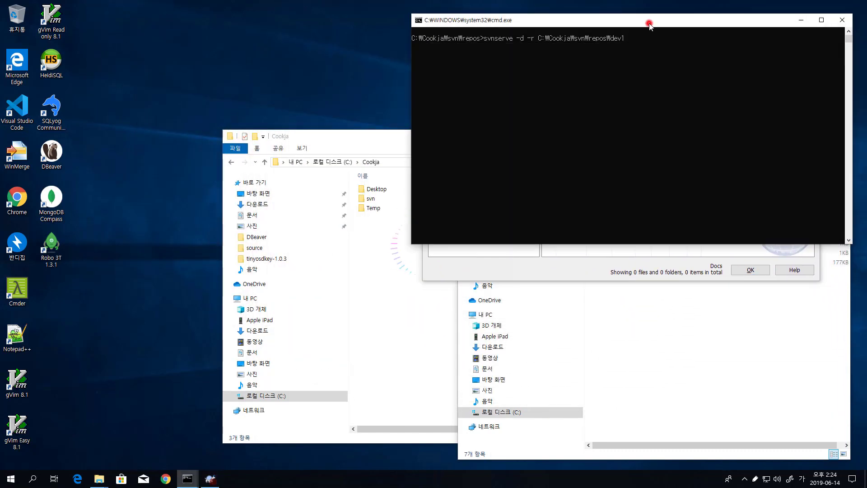
{"action": "left_click", "coordinate": [800, 24]}
{"action": "left_click_drag", "start_coordinate": [703, 51], "coordinate": [737, 10]}
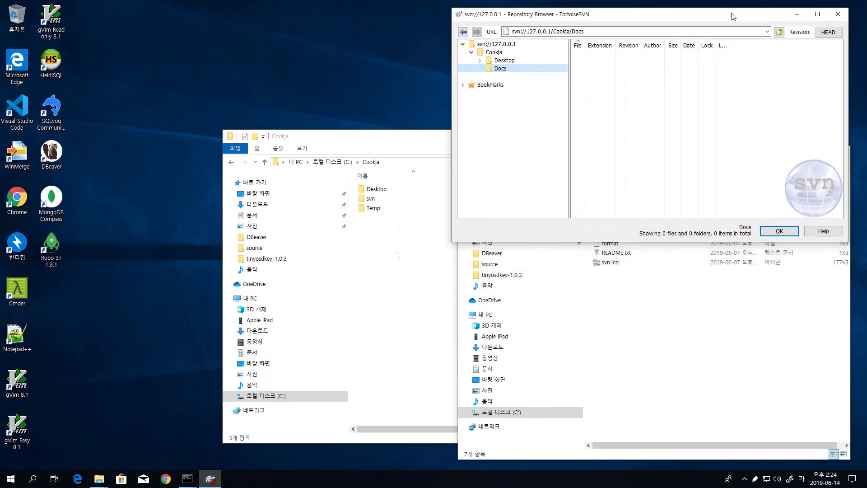
- Switch to File Explorer, go up from dev1 to the repos folder and place its window below the repository browser
{"action": "left_click", "coordinate": [608, 370]}
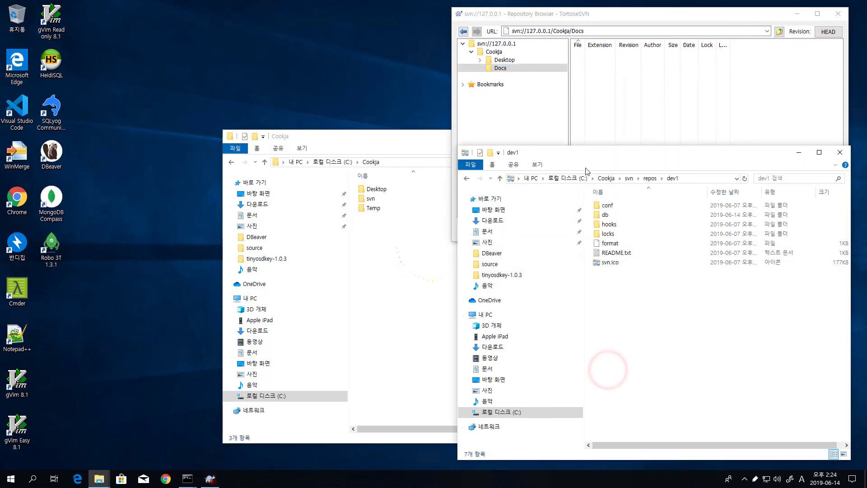
{"action": "left_click_drag", "start_coordinate": [697, 152], "coordinate": [635, 145]}
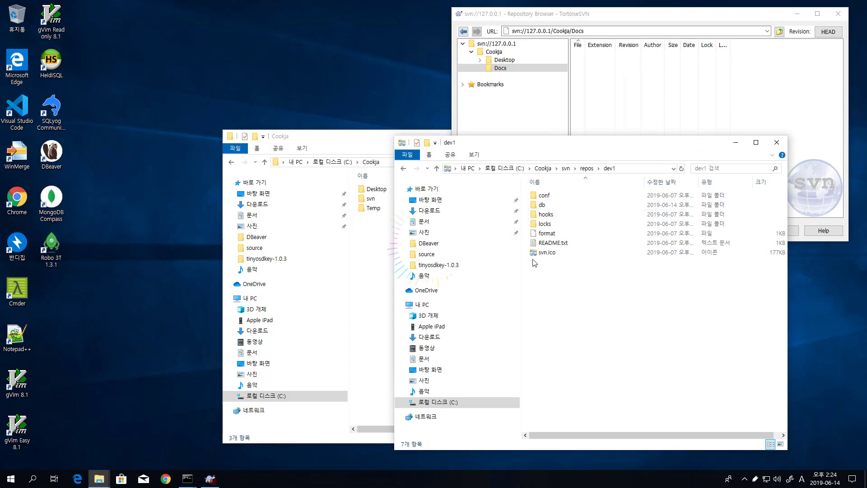
{"action": "left_click", "coordinate": [559, 240]}
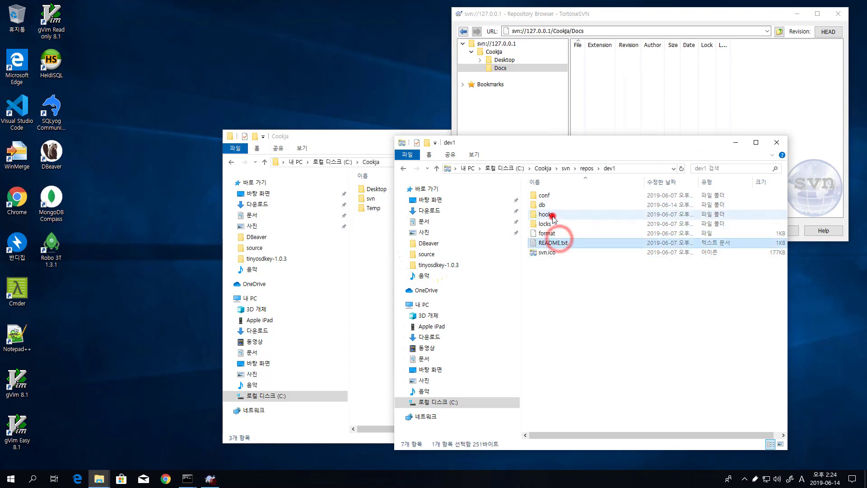
{"action": "left_click", "coordinate": [551, 215]}
{"action": "left_click", "coordinate": [602, 313]}
{"action": "left_click", "coordinate": [587, 168]}
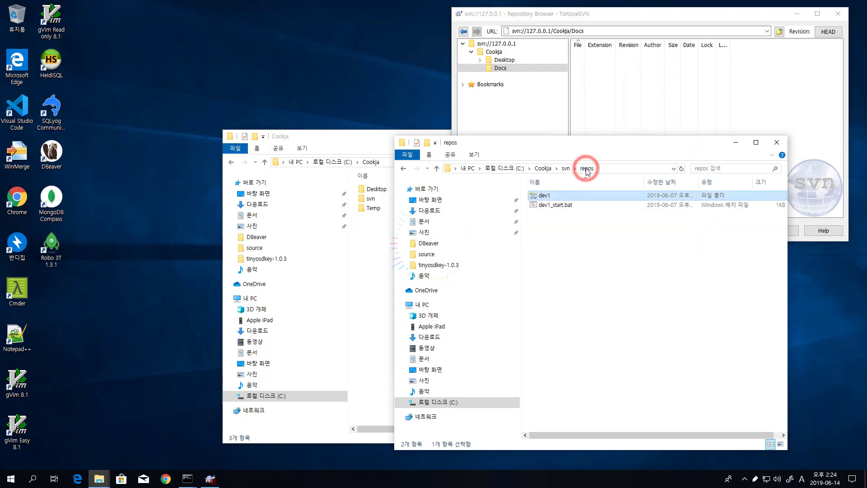
{"action": "left_click", "coordinate": [620, 277]}
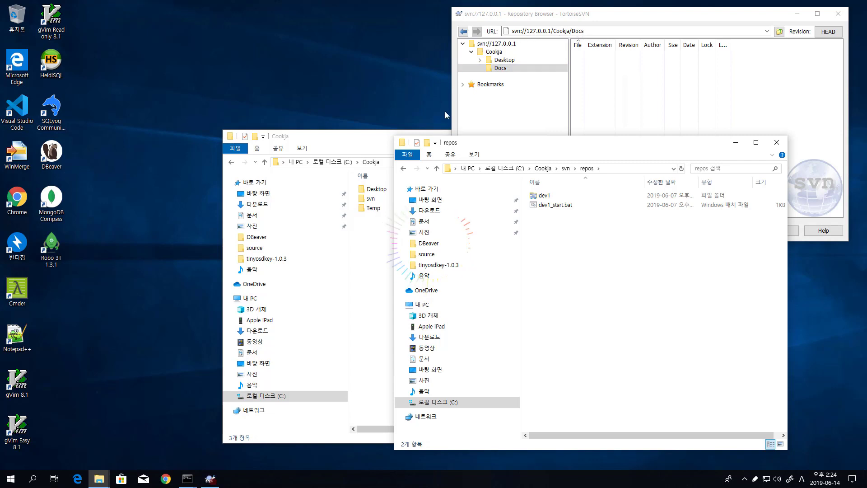
{"action": "left_click_drag", "start_coordinate": [513, 145], "coordinate": [576, 145]}
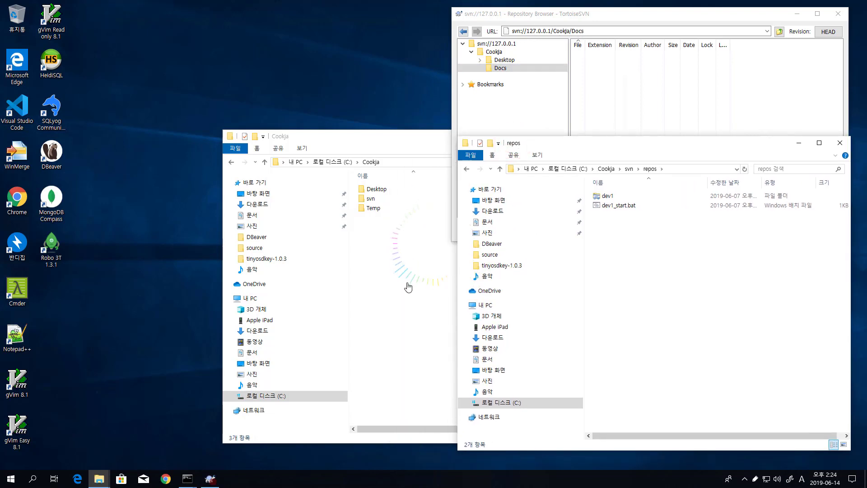
- Close the command prompt used for the tasklist check and stop the svnserve server running for the dev1 repository
{"action": "mouse_move", "coordinate": [186, 471]}
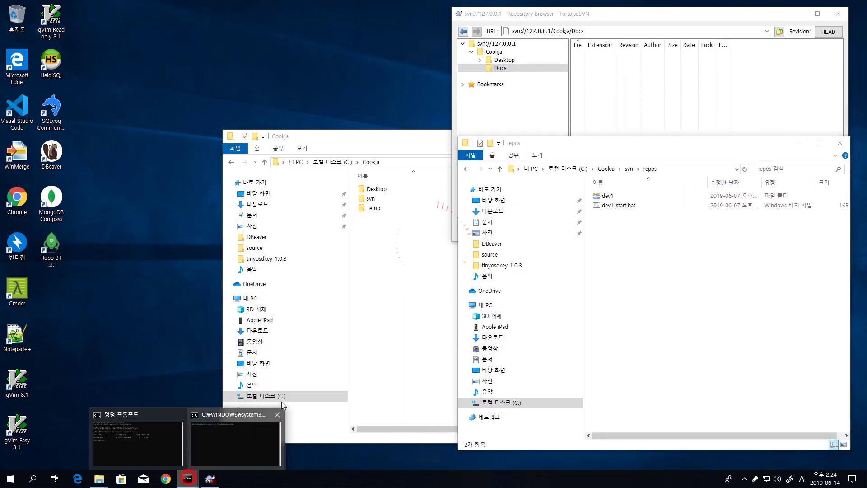
{"action": "left_click", "coordinate": [128, 446]}
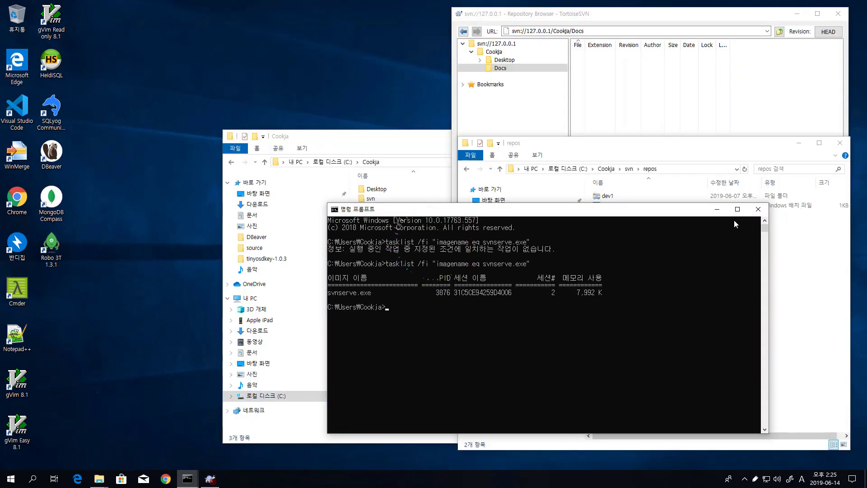
{"action": "left_click", "coordinate": [758, 209]}
{"action": "left_click", "coordinate": [188, 478]}
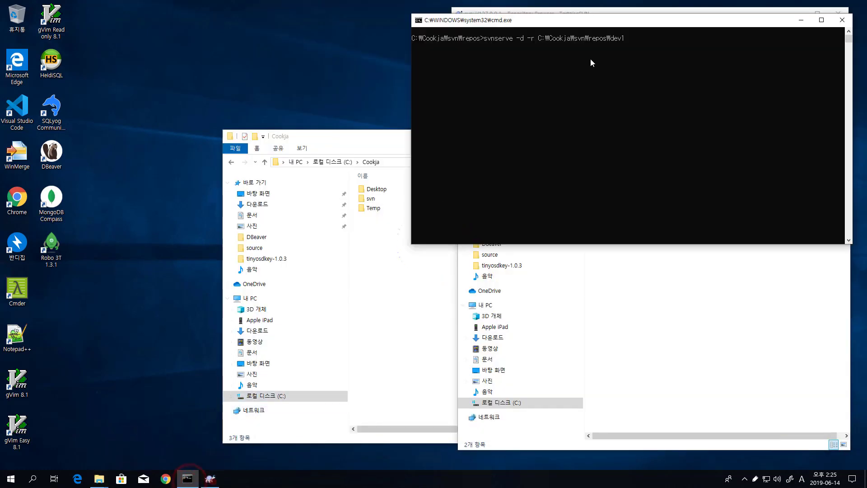
{"action": "left_click_drag", "start_coordinate": [630, 28], "coordinate": [300, 199]}
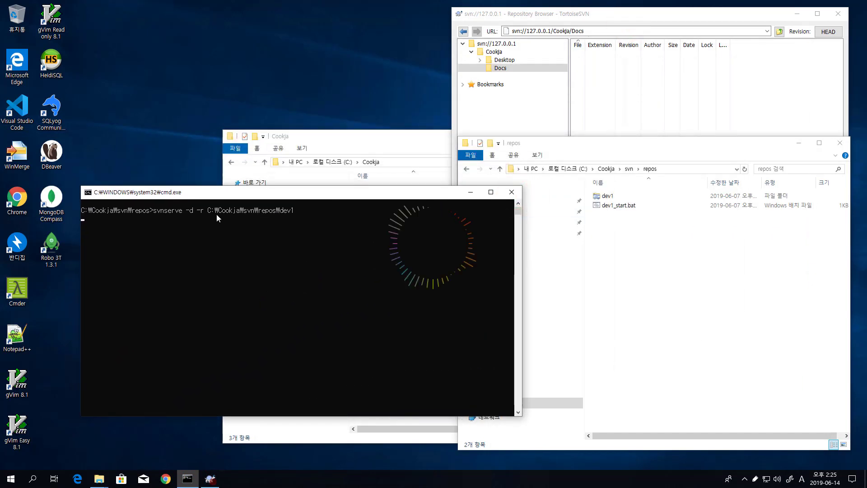
{"action": "key", "text": "ctrl+c"}
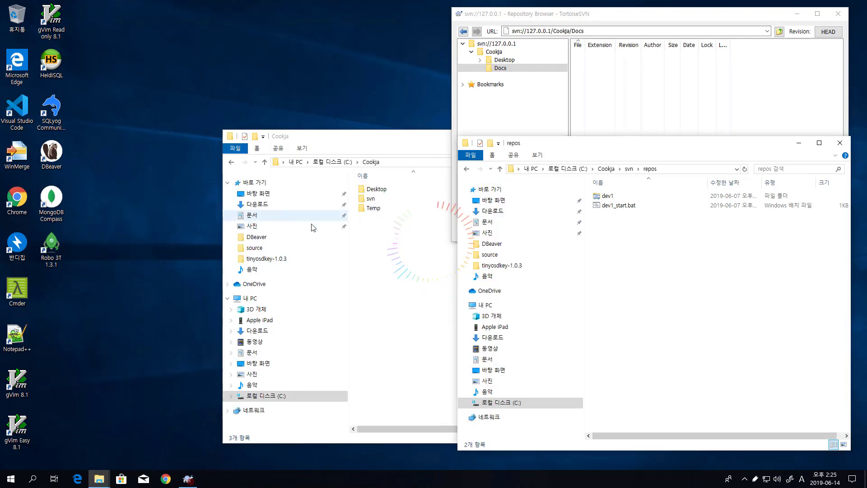
- Open the local dev1 repository folder from the repos folder in the TortoiseSVN repository browser
{"action": "left_click", "coordinate": [682, 297]}
{"action": "left_click", "coordinate": [608, 196]}
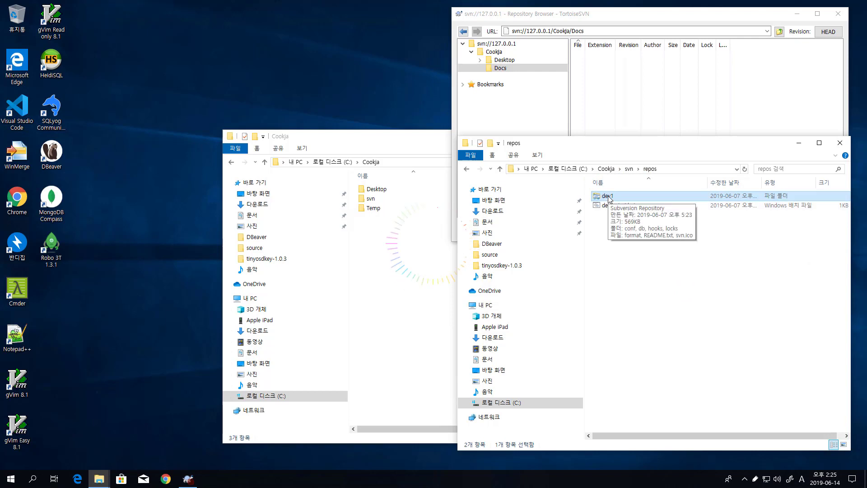
{"action": "left_click", "coordinate": [615, 266]}
{"action": "left_click", "coordinate": [609, 196]}
{"action": "right_click", "coordinate": [611, 199]}
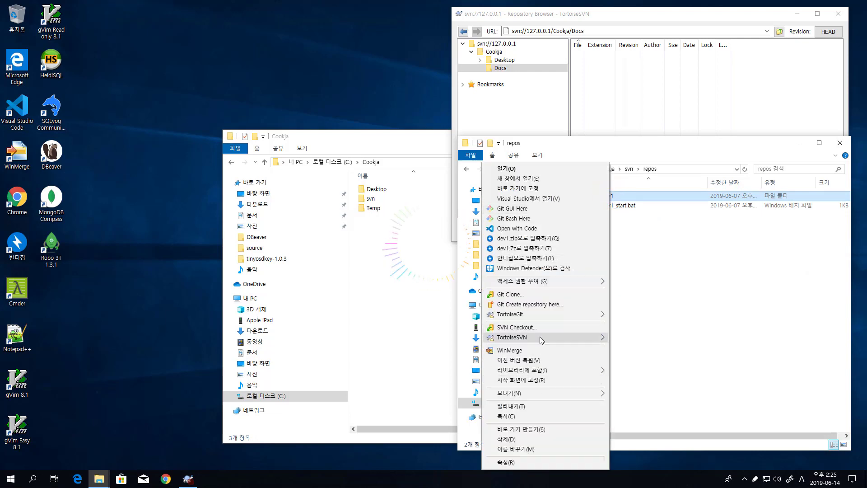
{"action": "mouse_move", "coordinate": [541, 337]}
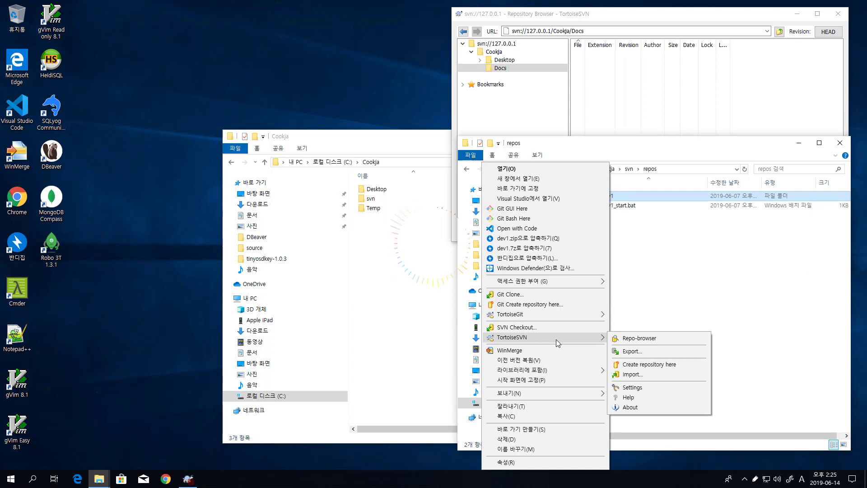
{"action": "left_click", "coordinate": [640, 338]}
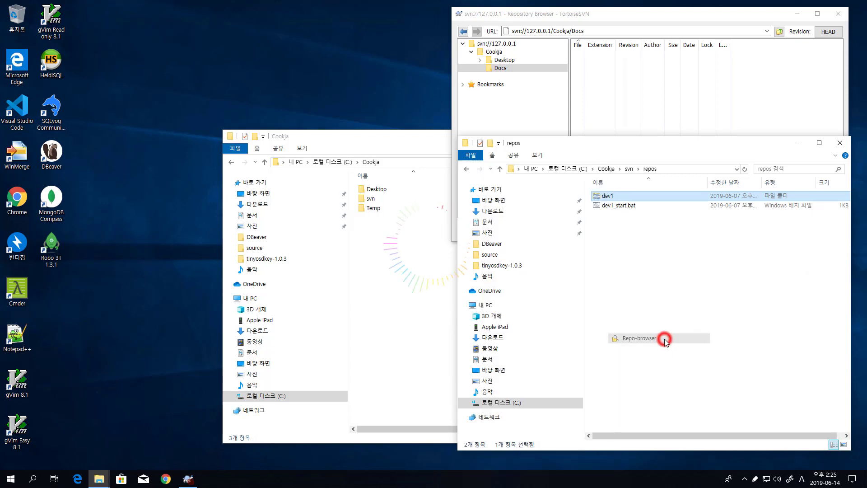
- Place the local file:/// repository browser beside the svn://127.0.0.1 browser and compare their URLs
{"action": "left_click_drag", "start_coordinate": [660, 185], "coordinate": [298, 41]}
{"action": "left_click", "coordinate": [189, 57]}
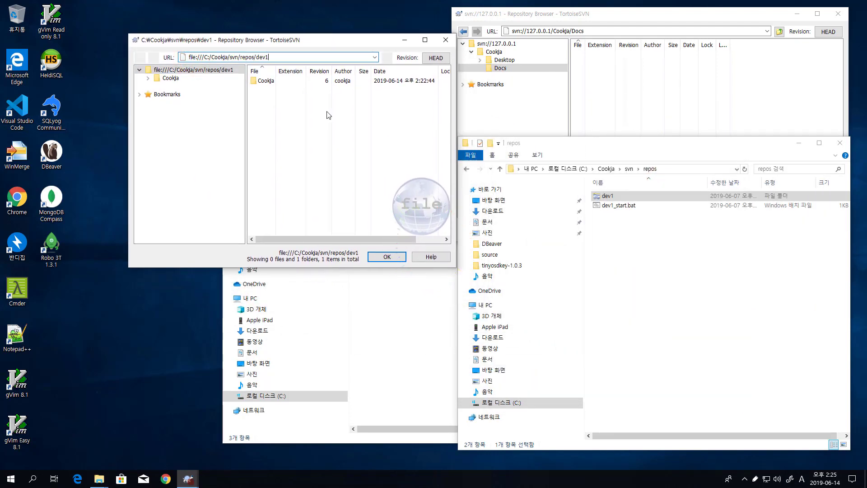
{"action": "left_click", "coordinate": [568, 14]}
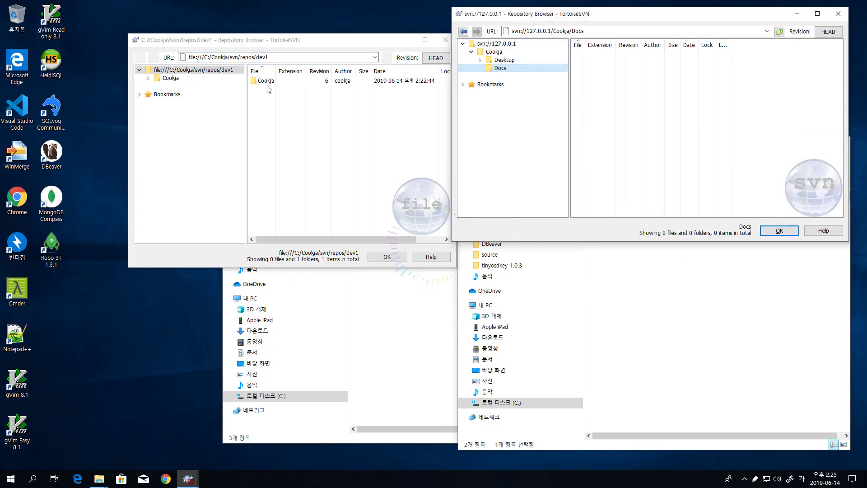
- Expand the local repository tree through Desktop and NginxManage to FirstDay and view its bin and obj folders
{"action": "left_click", "coordinate": [149, 78]}
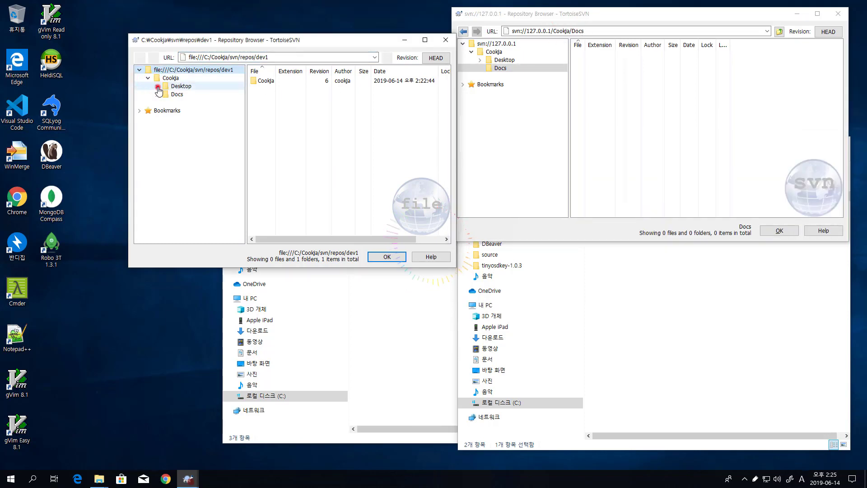
{"action": "left_click", "coordinate": [156, 86]}
{"action": "left_click", "coordinate": [166, 95]}
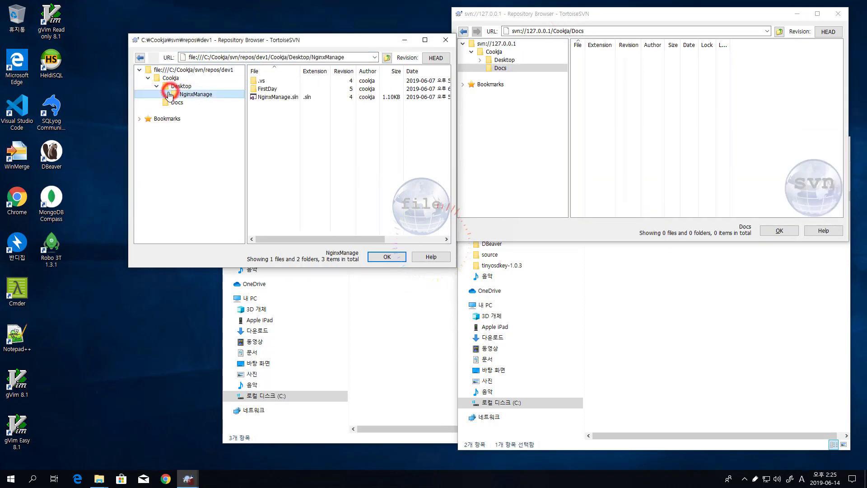
{"action": "left_click", "coordinate": [174, 111]}
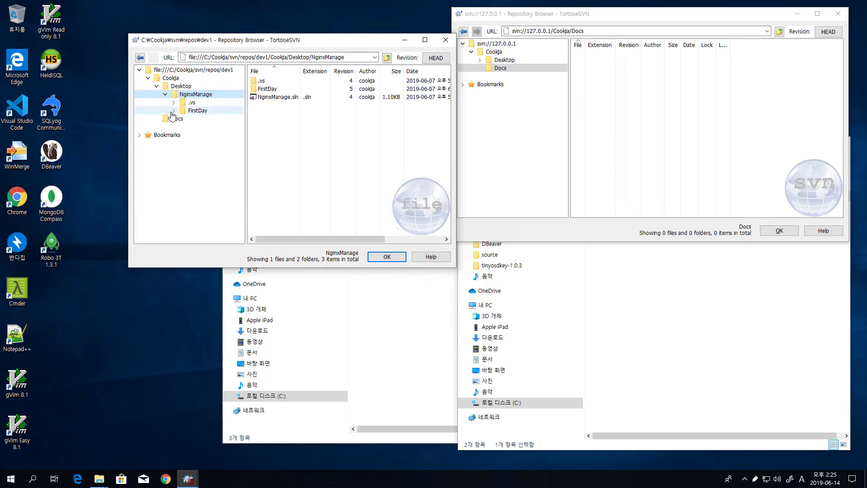
{"action": "left_click", "coordinate": [195, 111]}
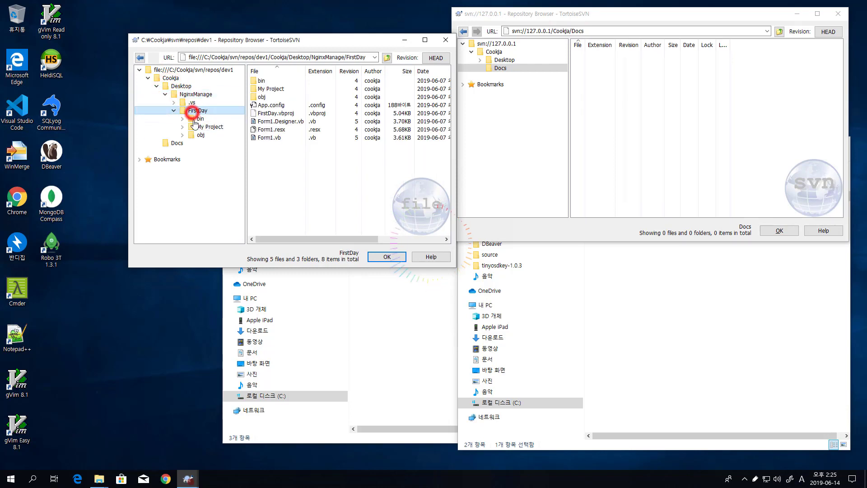
{"action": "left_click", "coordinate": [200, 119]}
{"action": "left_click", "coordinate": [200, 135]}
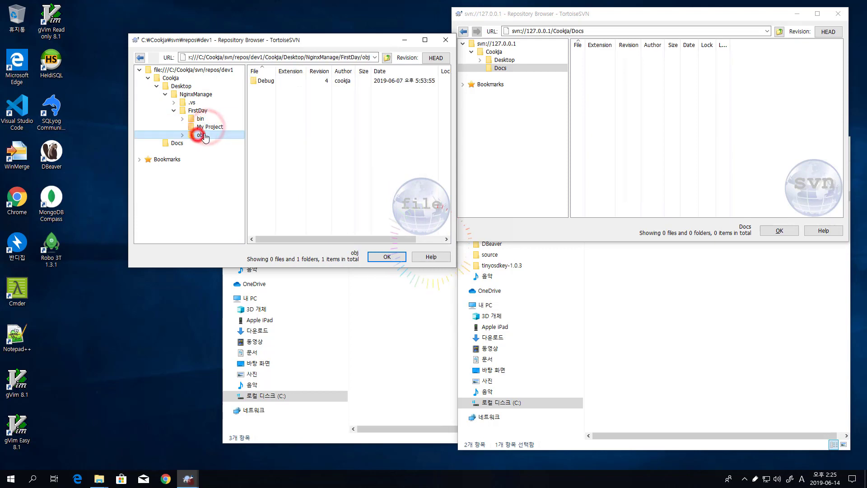
- View the contents of FirstDay, NginxManage, Desktop and Cookja in the local file:/// repository tree
{"action": "left_click", "coordinate": [195, 111]}
{"action": "left_click", "coordinate": [196, 94]}
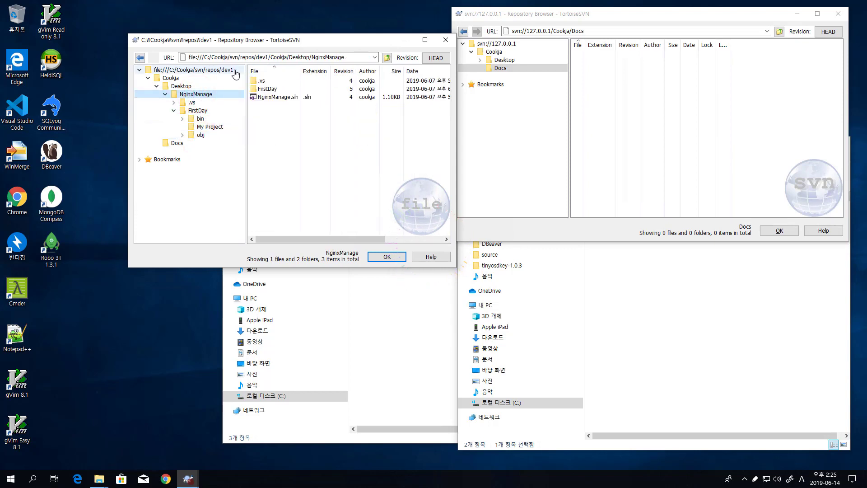
{"action": "left_click", "coordinate": [176, 86]}
{"action": "left_click", "coordinate": [175, 80]}
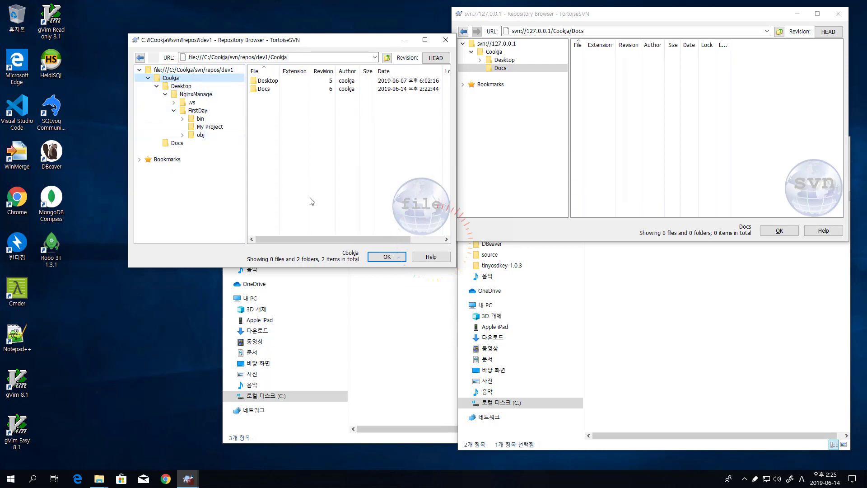
- Reposition the local repository browser, examine its file:/// URL for the dev1 repository, and close that browser
{"action": "left_click_drag", "start_coordinate": [340, 44], "coordinate": [289, 22]}
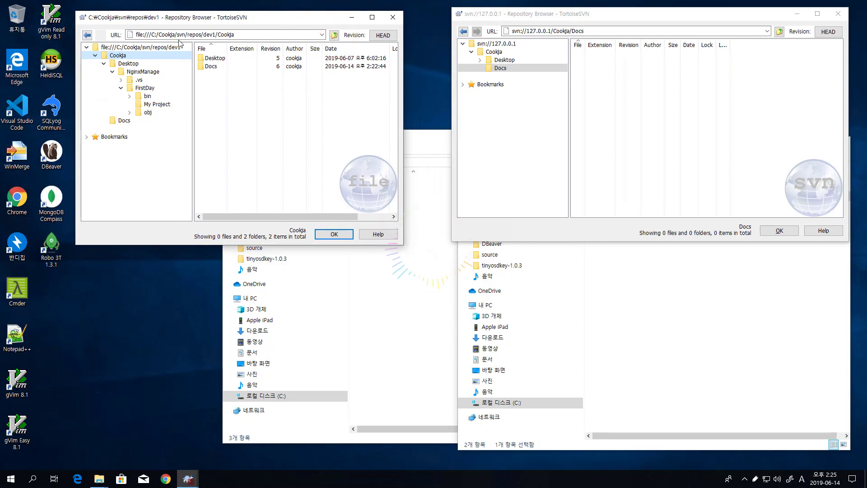
{"action": "left_click", "coordinate": [152, 35]}
{"action": "left_click", "coordinate": [190, 35]}
{"action": "left_click", "coordinate": [237, 34]}
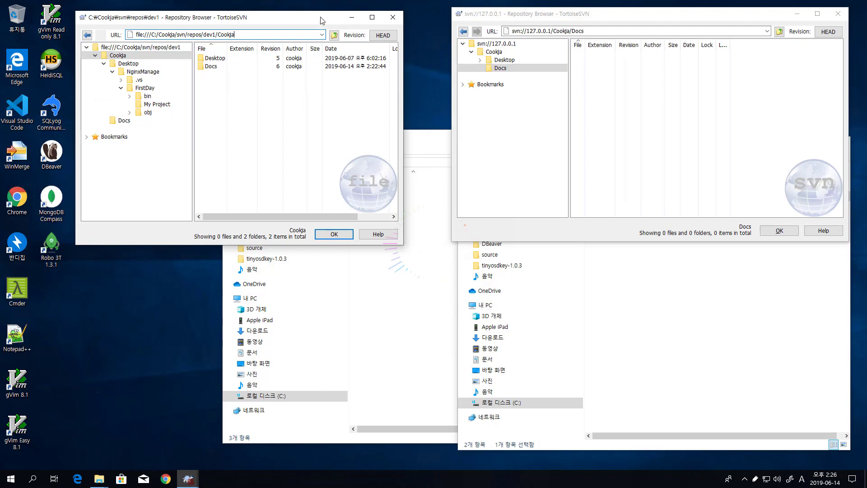
{"action": "left_click_drag", "start_coordinate": [321, 21], "coordinate": [327, 26]}
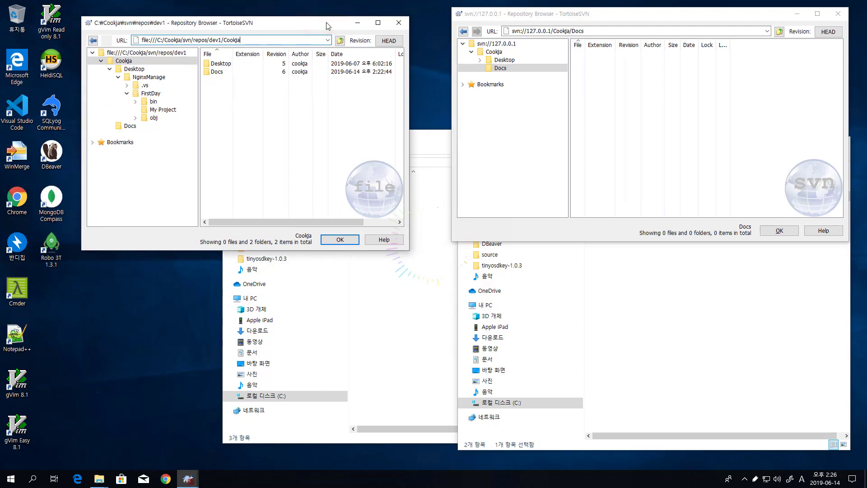
{"action": "left_click", "coordinate": [240, 40]}
{"action": "left_click_drag", "start_coordinate": [323, 29], "coordinate": [337, 36]}
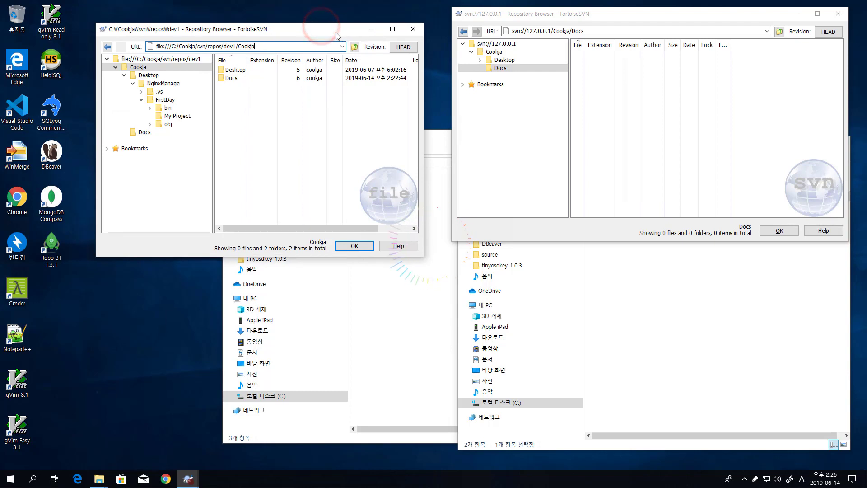
{"action": "left_click", "coordinate": [412, 29]}
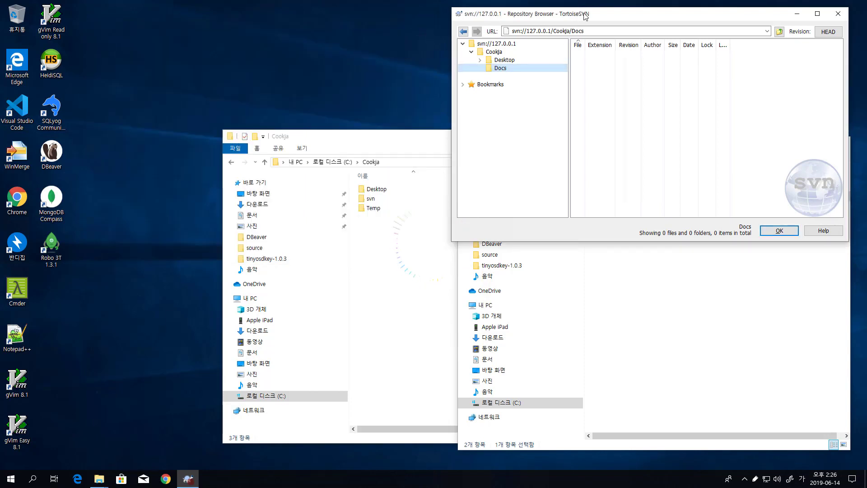
- View the Desktop, NginxManage and Docs folders and the root in the svn://127.0.0.1 repository browser
{"action": "left_click", "coordinate": [511, 59]}
{"action": "double_click", "coordinate": [596, 54]}
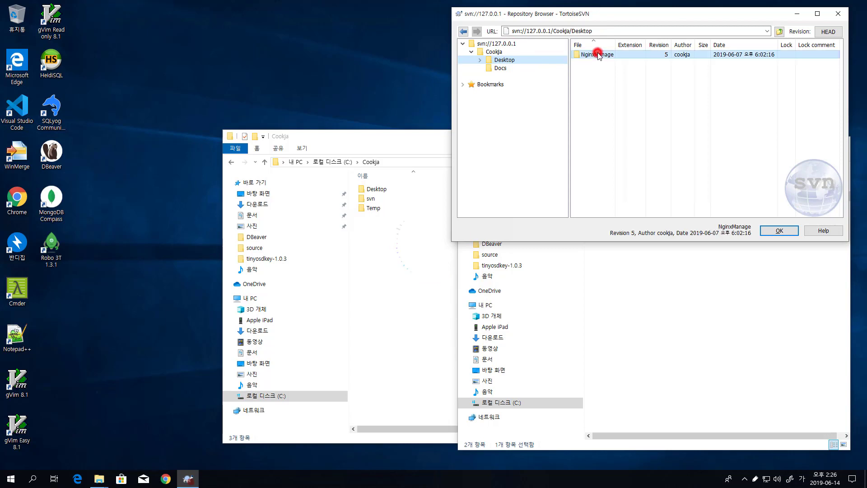
{"action": "left_click", "coordinate": [499, 76]}
{"action": "left_click", "coordinate": [515, 68]}
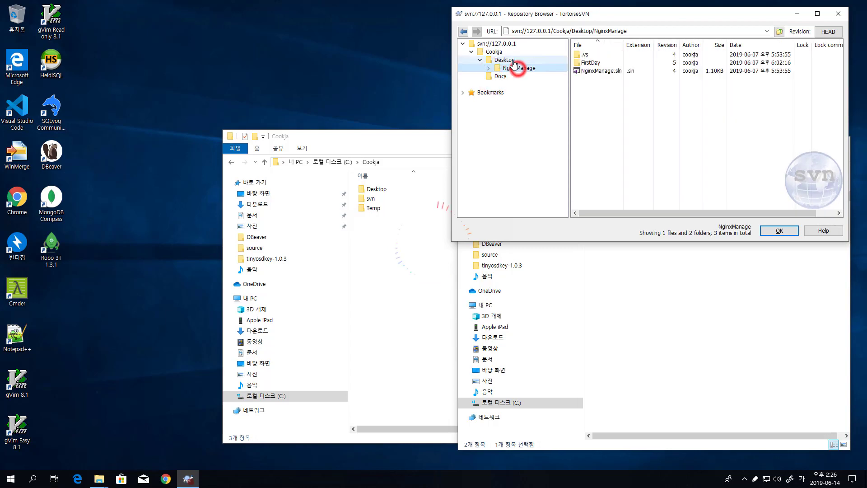
{"action": "left_click", "coordinate": [506, 59]}
{"action": "left_click", "coordinate": [607, 31]}
{"action": "left_click", "coordinate": [499, 76]}
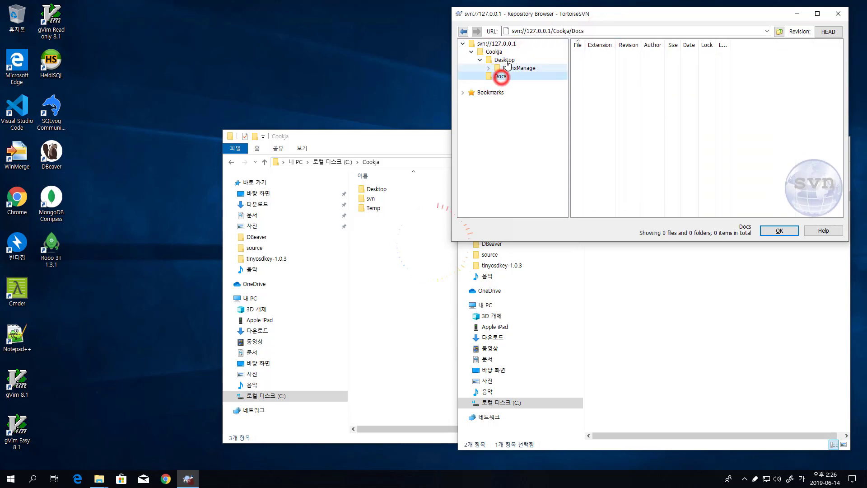
{"action": "left_click", "coordinate": [497, 51]}
{"action": "left_click", "coordinate": [497, 44]}
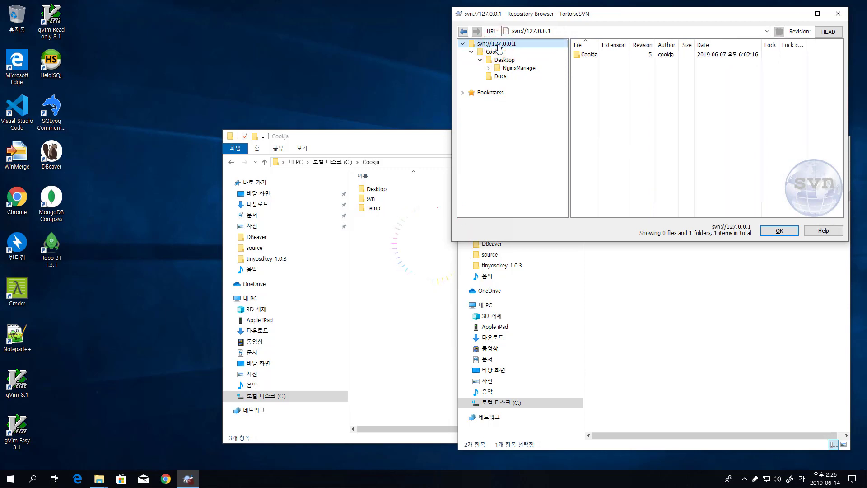
- Refresh the svn://127.0.0.1 root while svnserve is stopped and try to list its contents again
{"action": "key", "text": "F5"}
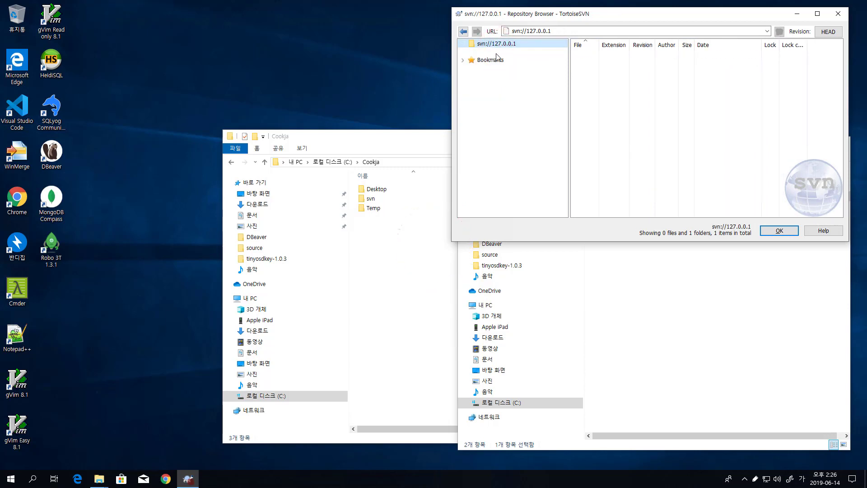
{"action": "left_click", "coordinate": [573, 30]}
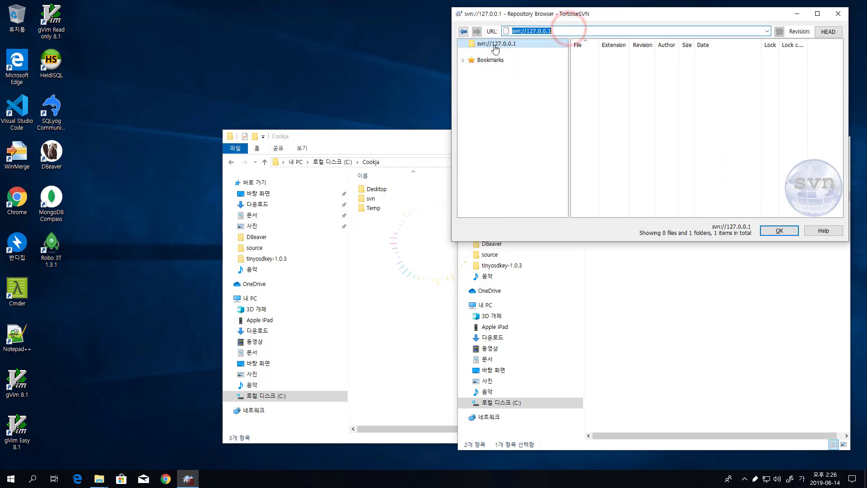
{"action": "left_click", "coordinate": [496, 43]}
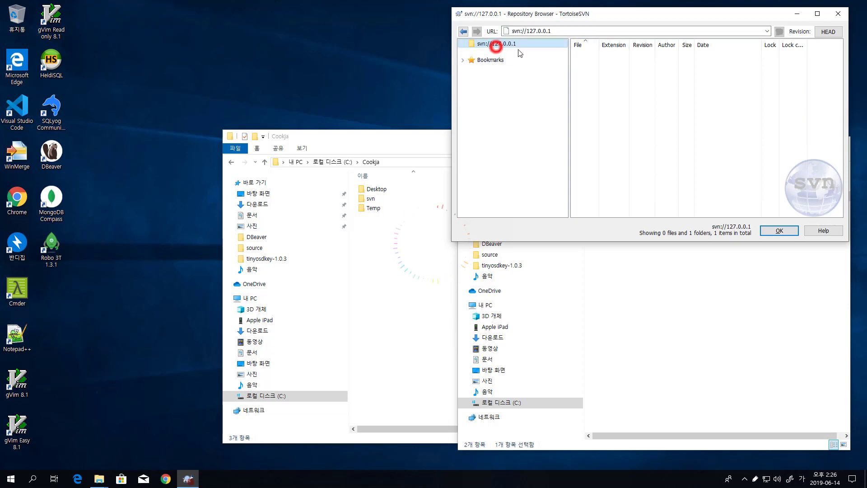
{"action": "left_click", "coordinate": [640, 106]}
{"action": "left_click", "coordinate": [566, 29]}
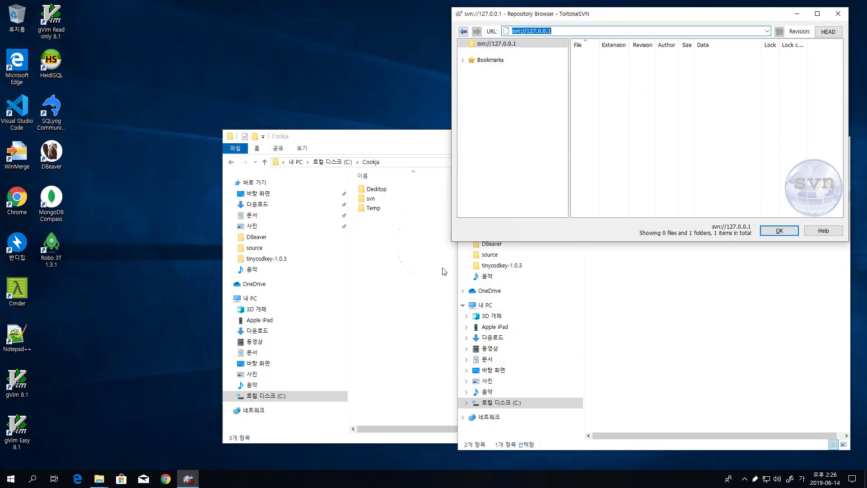
- Restart the svnserve server by running dev1_start.bat from the repos folder and minimize its console window
{"action": "left_click", "coordinate": [686, 289]}
{"action": "double_click", "coordinate": [619, 206]}
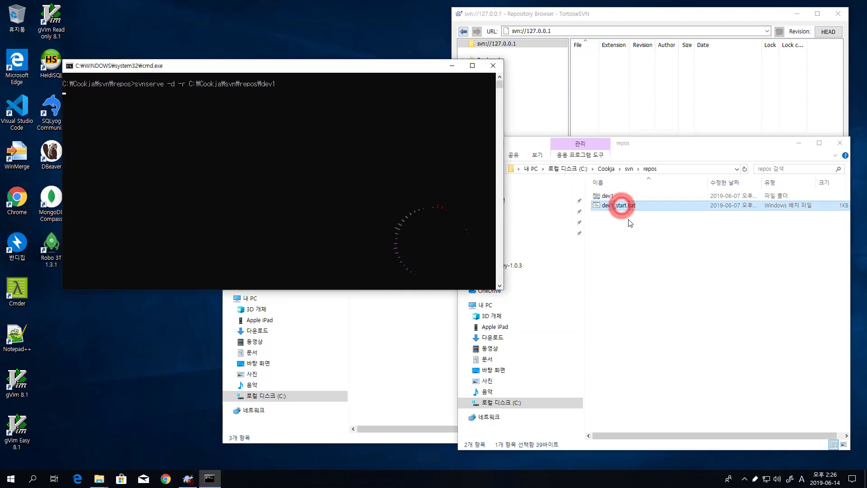
{"action": "left_click", "coordinate": [452, 67]}
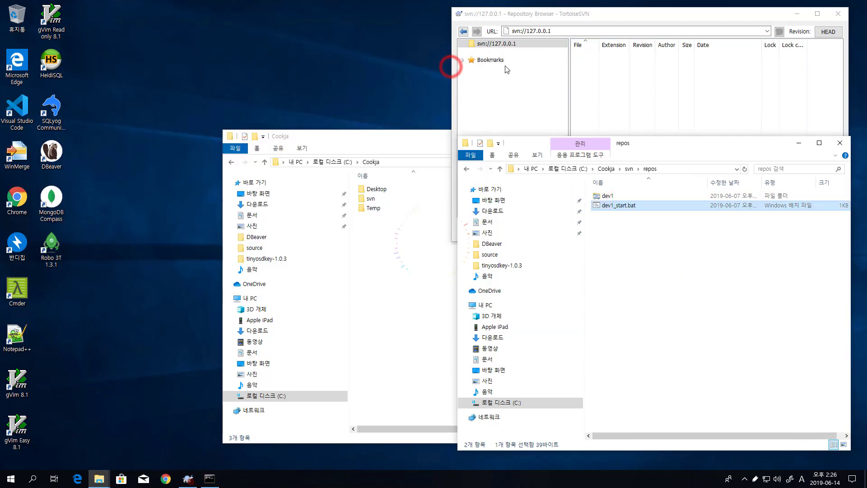
- Reload the svn://127.0.0.1 root and expand Cookja and Desktop to view the NginxManage and Docs folders
{"action": "left_click", "coordinate": [497, 44]}
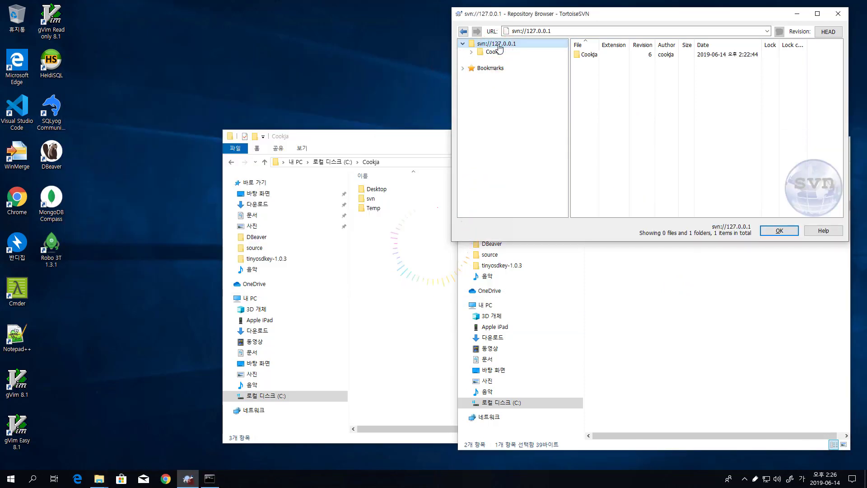
{"action": "left_click", "coordinate": [487, 52]}
{"action": "left_click", "coordinate": [472, 52]}
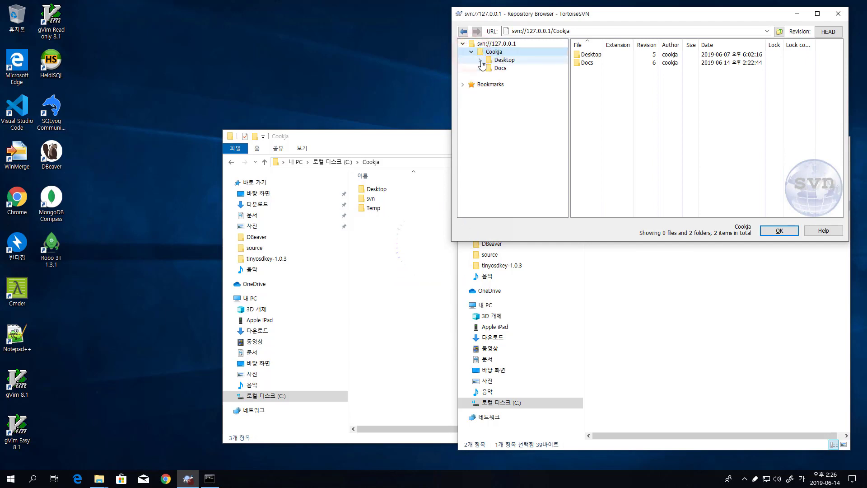
{"action": "left_click", "coordinate": [480, 60]}
{"action": "right_click", "coordinate": [499, 44]}
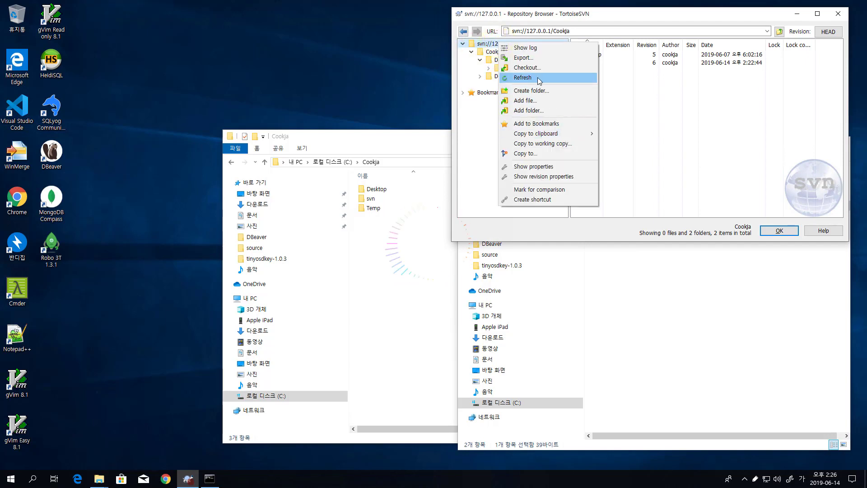
{"action": "left_click", "coordinate": [491, 78]}
{"action": "left_click", "coordinate": [509, 69]}
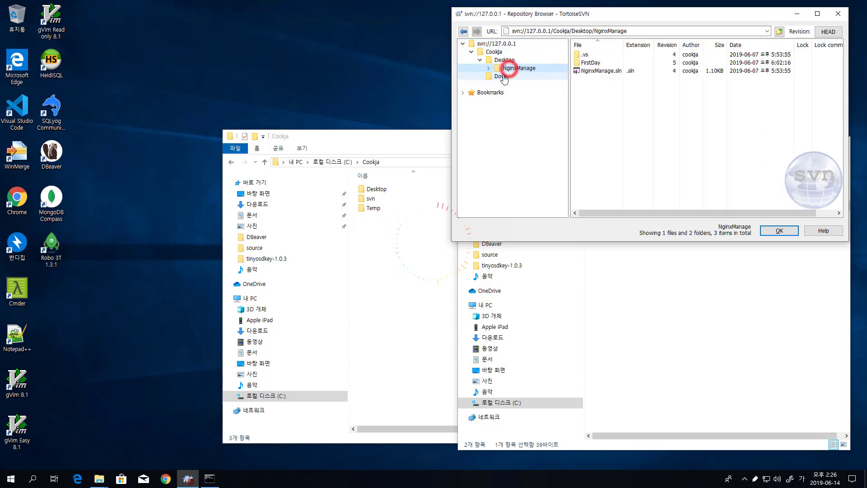
{"action": "left_click", "coordinate": [503, 76]}
- Place the local Cookja folder window beside the svn://127.0.0.1 repository browser, leaving the Docs folder's name unchanged
{"action": "left_click_drag", "start_coordinate": [384, 144], "coordinate": [260, 138]}
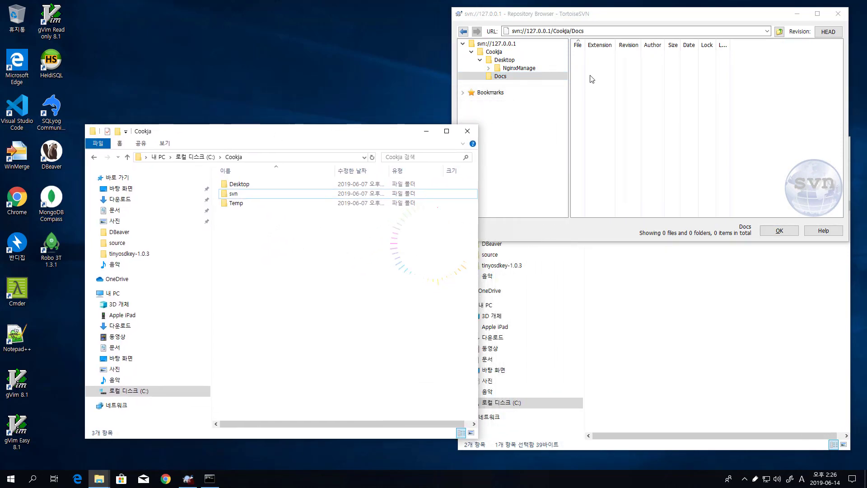
{"action": "left_click", "coordinate": [500, 77]}
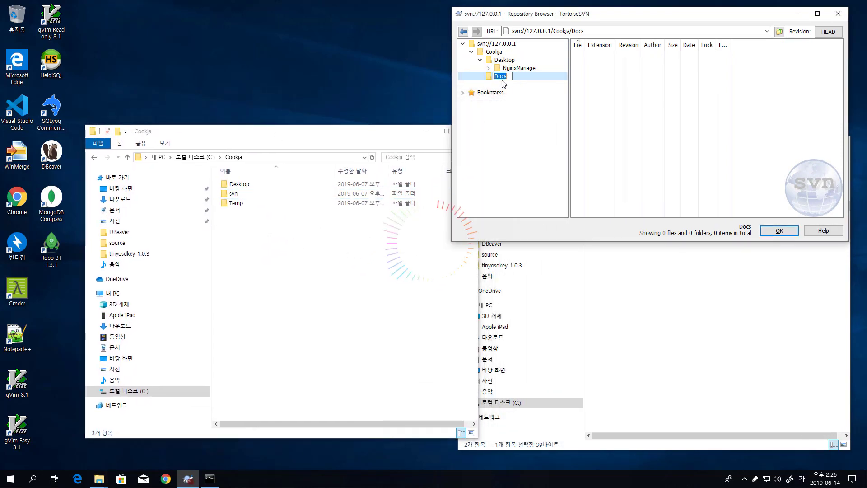
{"action": "left_click", "coordinate": [530, 80]}
{"action": "left_click", "coordinate": [271, 280]}
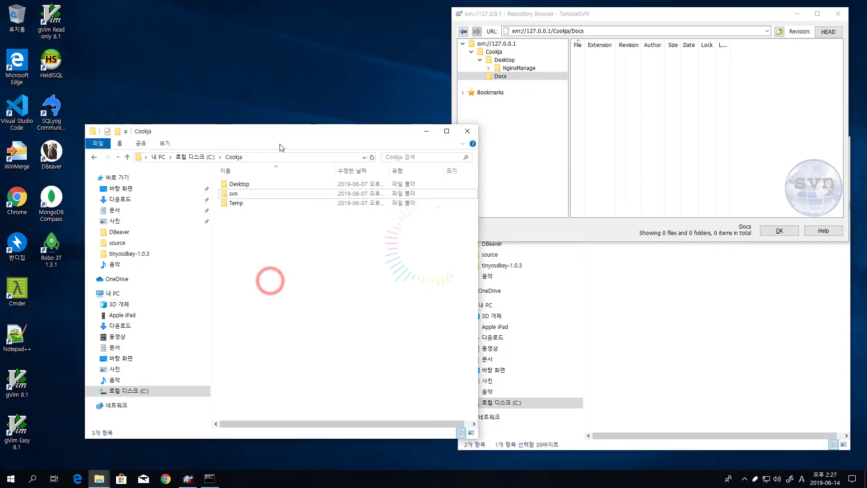
{"action": "left_click_drag", "start_coordinate": [287, 131], "coordinate": [281, 144]}
{"action": "left_click", "coordinate": [257, 289]}
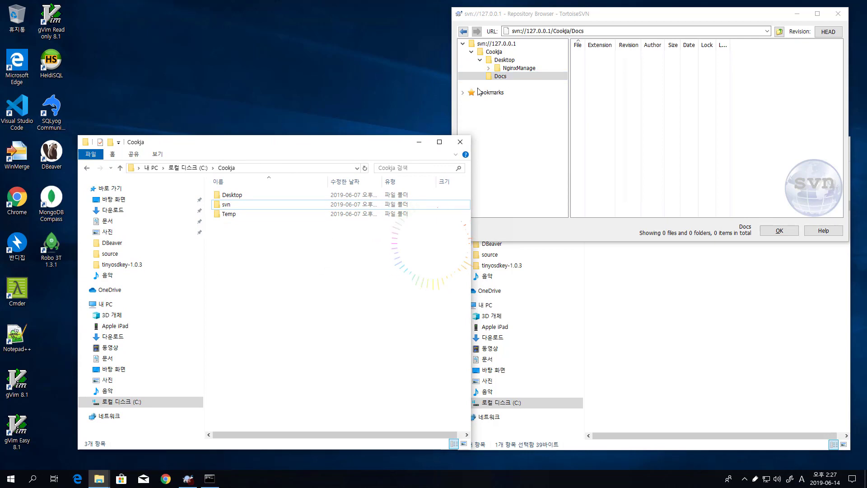
{"action": "left_click", "coordinate": [267, 285]}
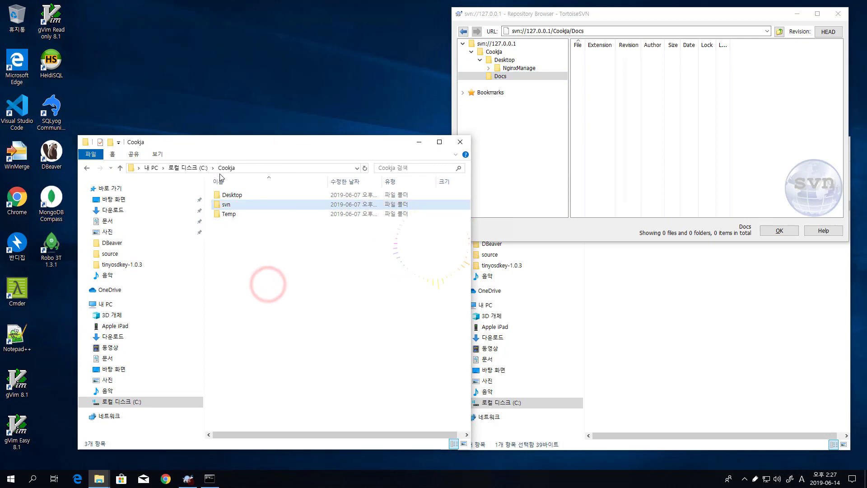
- Compare the repository's Cookja and Docs folders with the contents of the local Cookja folder
{"action": "left_click", "coordinate": [492, 52]}
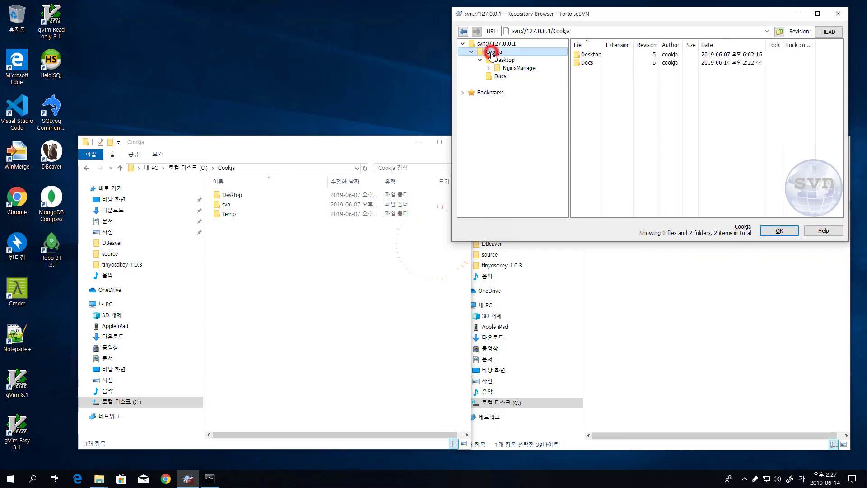
{"action": "left_click", "coordinate": [501, 75]}
{"action": "left_click", "coordinate": [500, 54]}
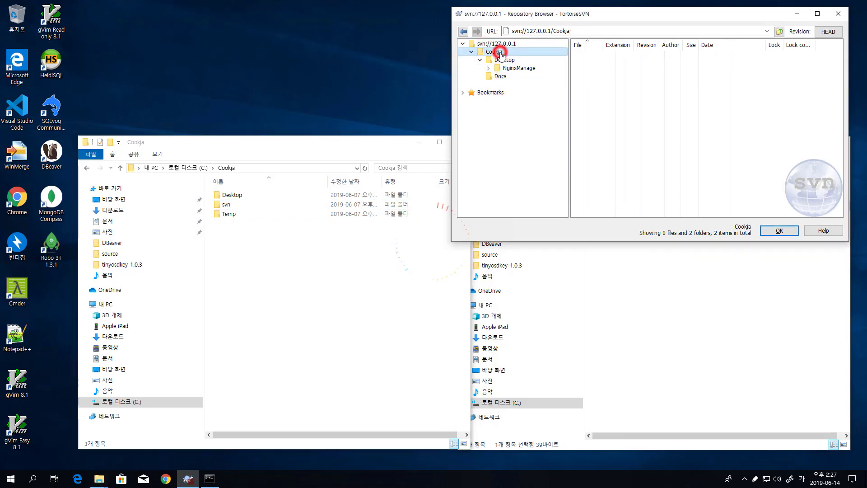
{"action": "left_click", "coordinate": [509, 78]}
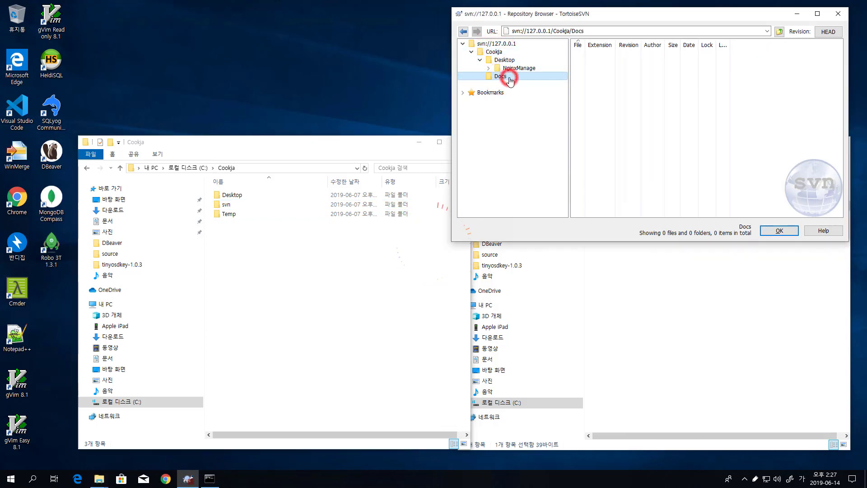
{"action": "left_click", "coordinate": [312, 277]}
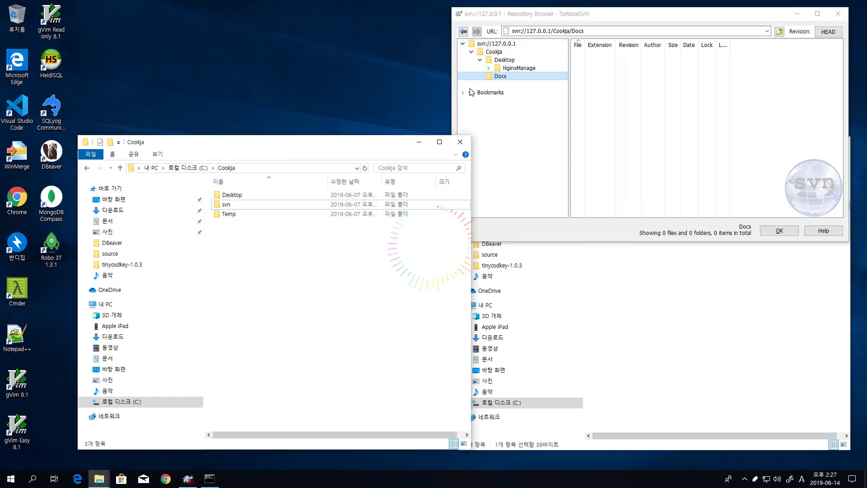
{"action": "left_click", "coordinate": [254, 280]}
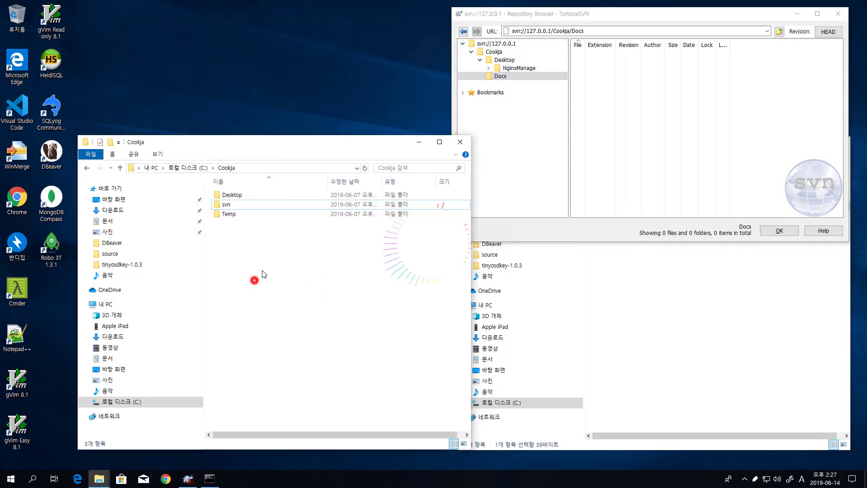
- Create a new folder named Docs inside the local C:\Cookja folder
{"action": "right_click", "coordinate": [231, 238]}
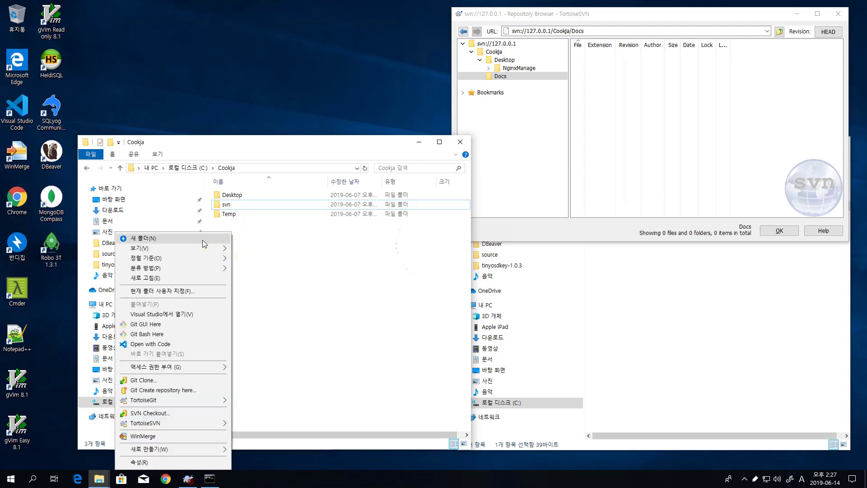
{"action": "left_click", "coordinate": [203, 239]}
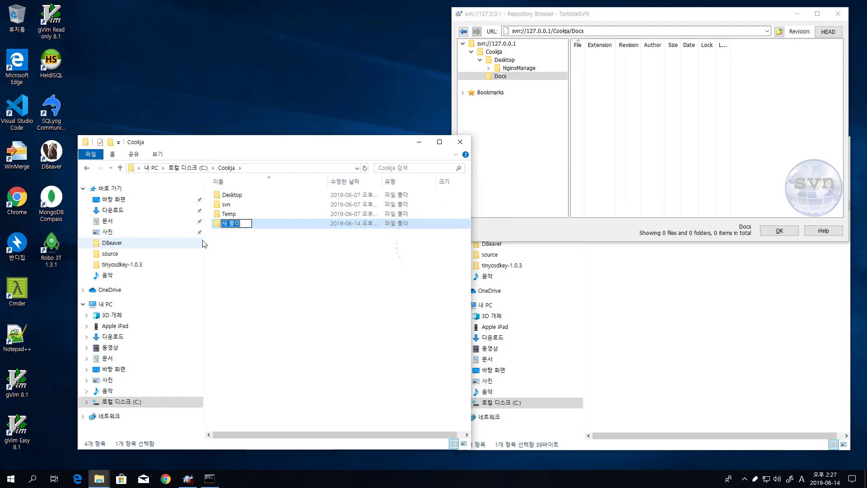
{"action": "type", "text": "Docs"}
{"action": "key", "text": "Return"}
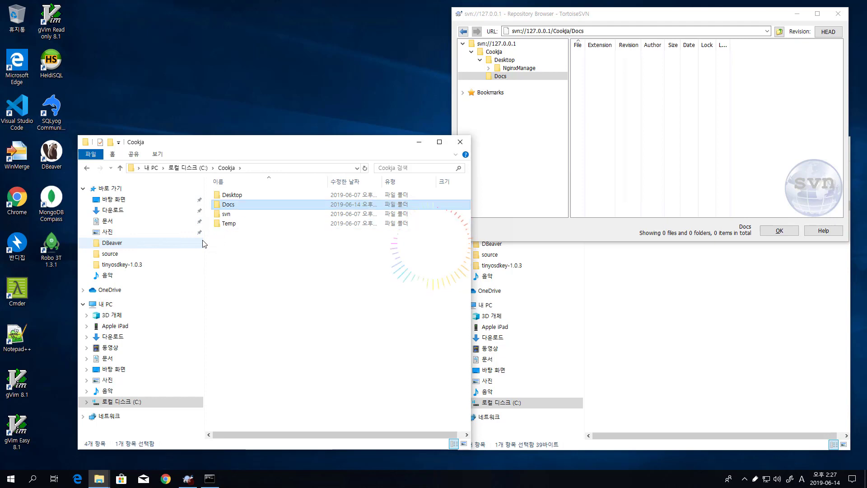
{"action": "left_click", "coordinate": [300, 274]}
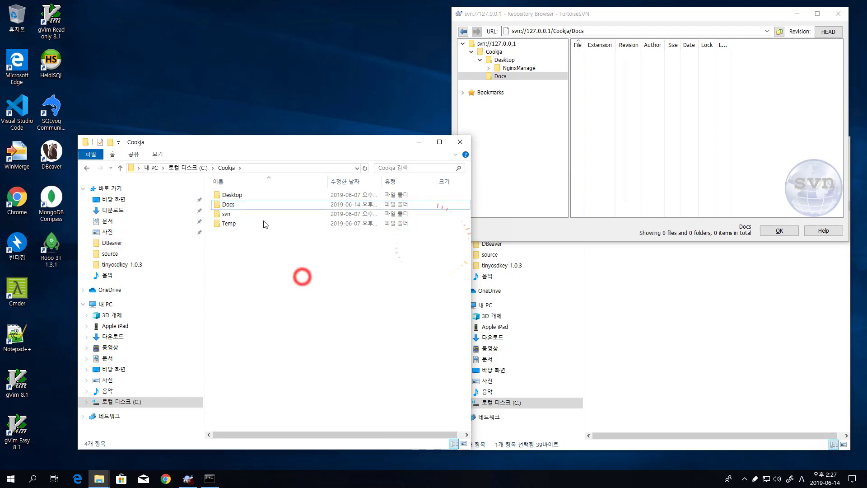
- Open the local C:\Cookja\Docs folder and expand drive C: and Cookja in the folder tree
{"action": "left_click", "coordinate": [233, 208]}
{"action": "left_click", "coordinate": [281, 275]}
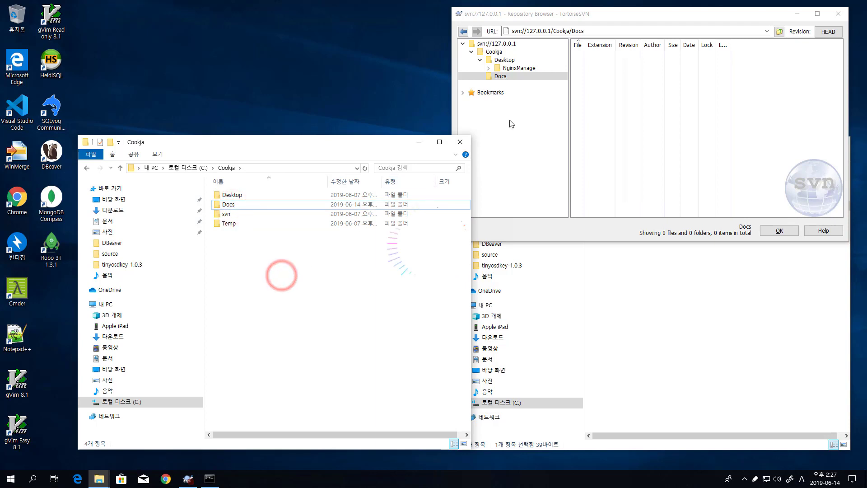
{"action": "left_click", "coordinate": [499, 77]}
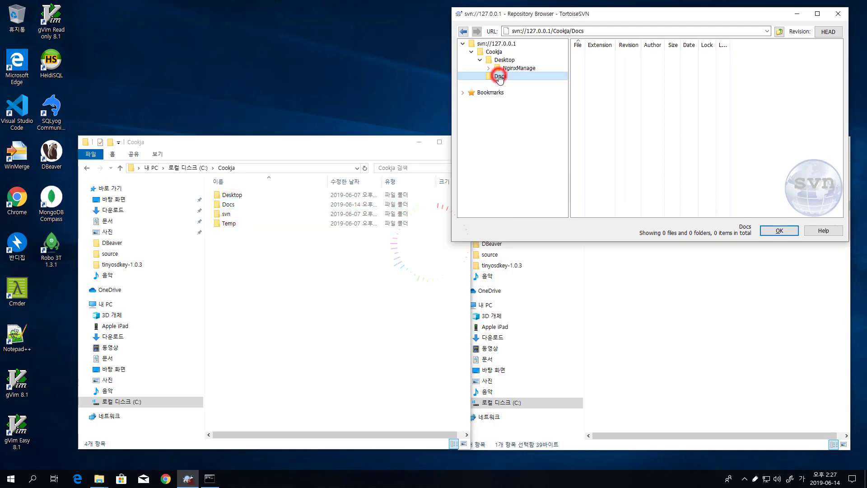
{"action": "left_click", "coordinate": [310, 249]}
{"action": "double_click", "coordinate": [229, 205]}
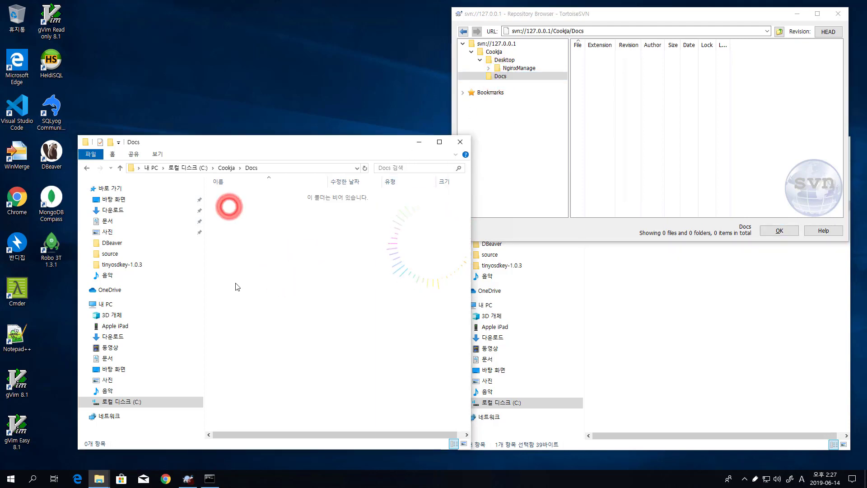
{"action": "left_click", "coordinate": [87, 401]}
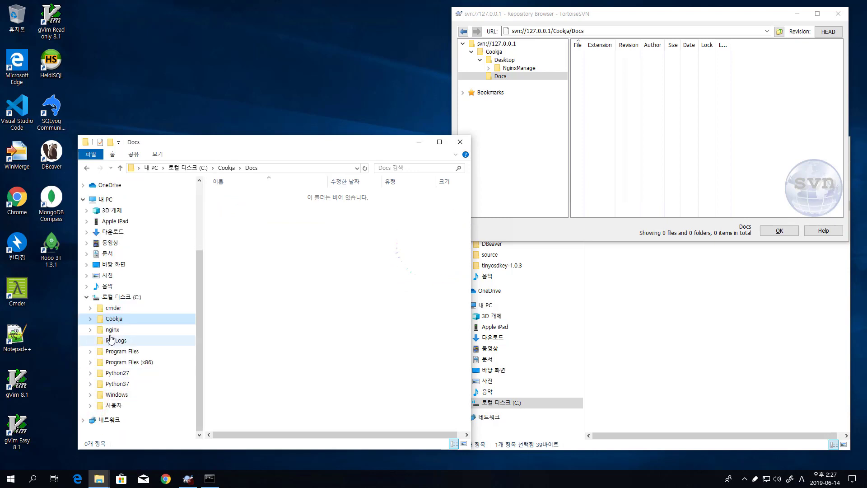
{"action": "left_click", "coordinate": [90, 319]}
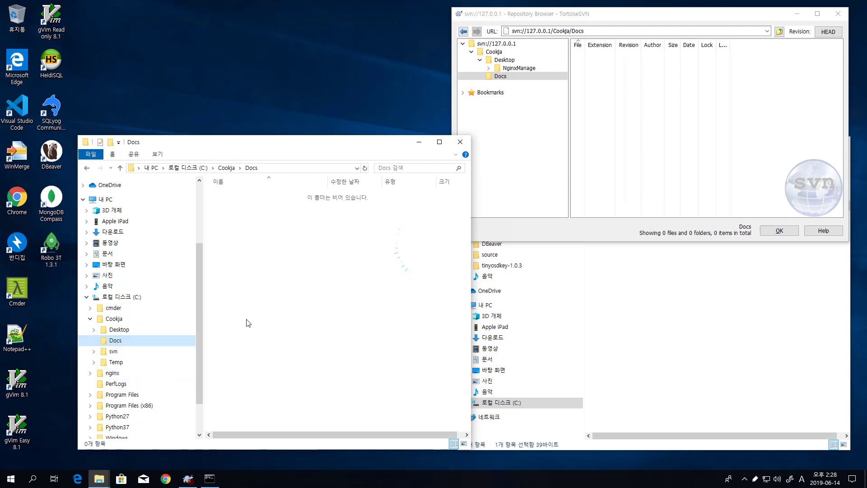
- Start an SVN checkout on the local Docs folder and review the repository URL and checkout directory
{"action": "right_click", "coordinate": [121, 346]}
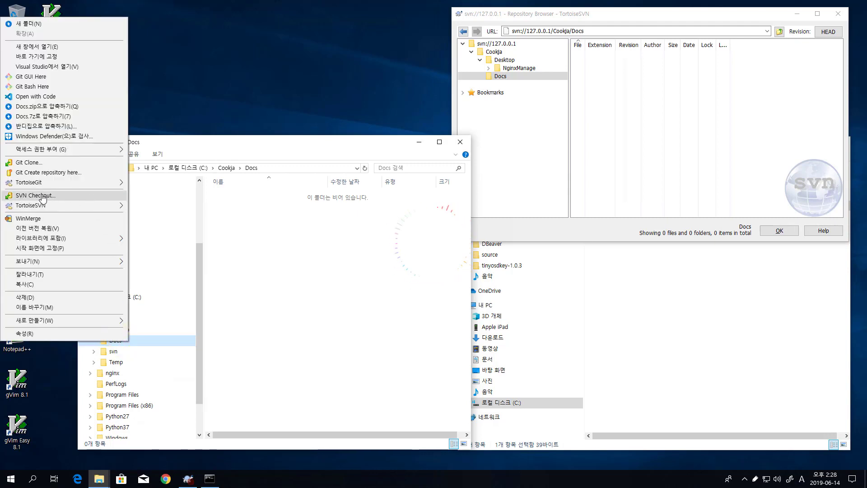
{"action": "left_click", "coordinate": [65, 196]}
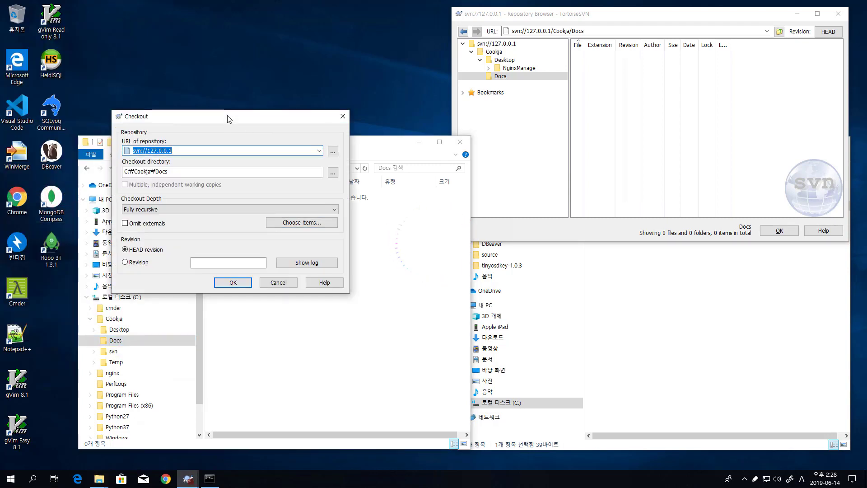
{"action": "left_click_drag", "start_coordinate": [228, 117], "coordinate": [368, 127]}
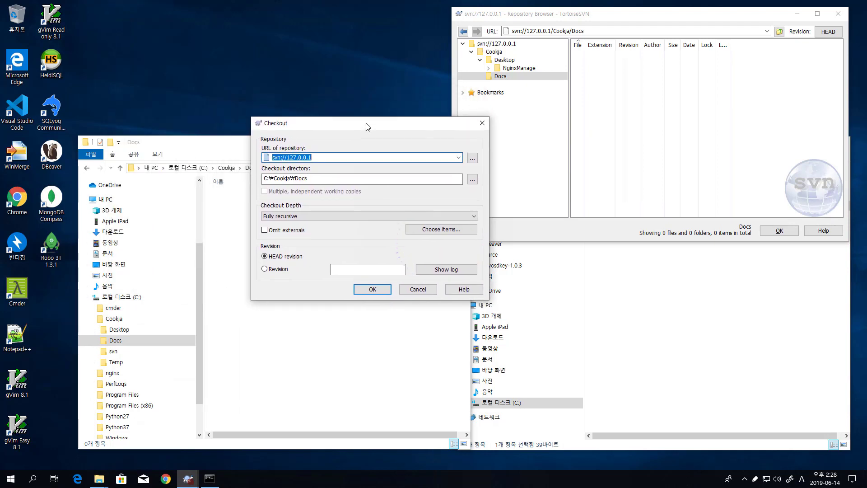
{"action": "left_click", "coordinate": [320, 156]}
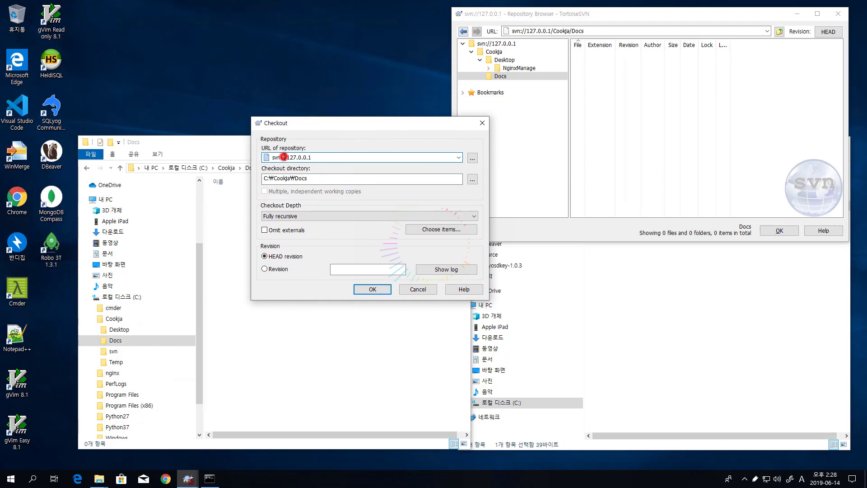
{"action": "left_click_drag", "start_coordinate": [284, 157], "coordinate": [312, 179]}
{"action": "left_click", "coordinate": [330, 158]}
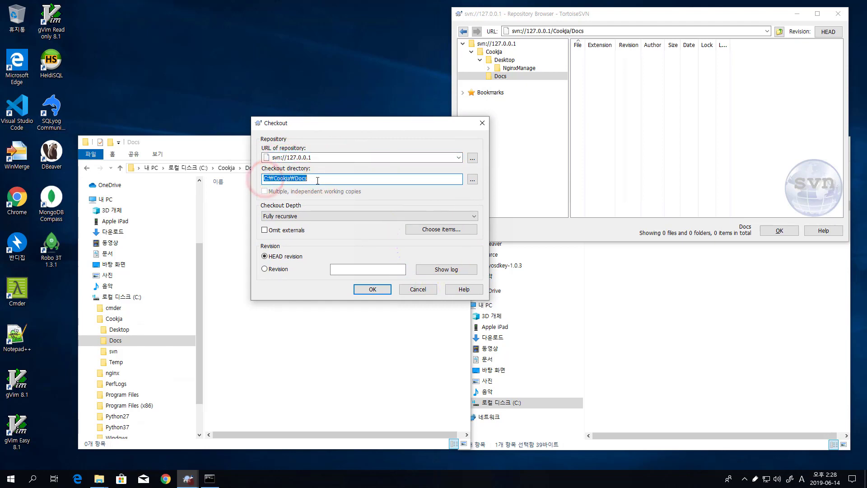
{"action": "left_click", "coordinate": [315, 178]}
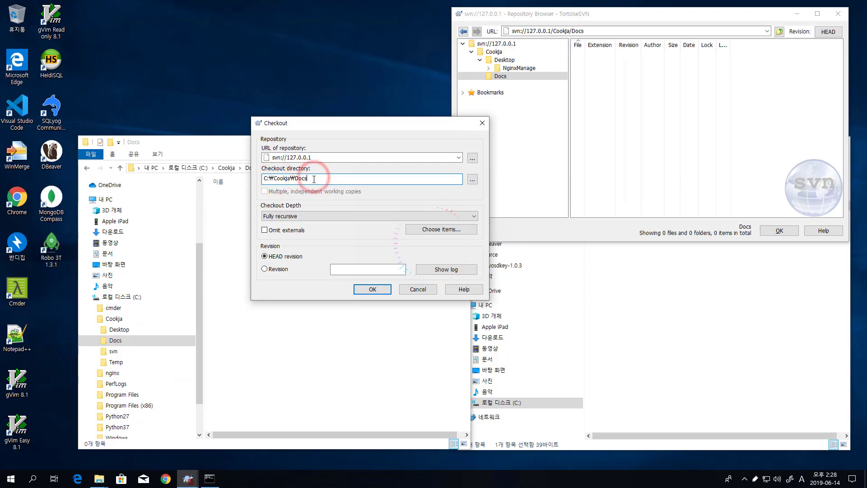
{"action": "left_click", "coordinate": [327, 163]}
{"action": "left_click", "coordinate": [325, 162]}
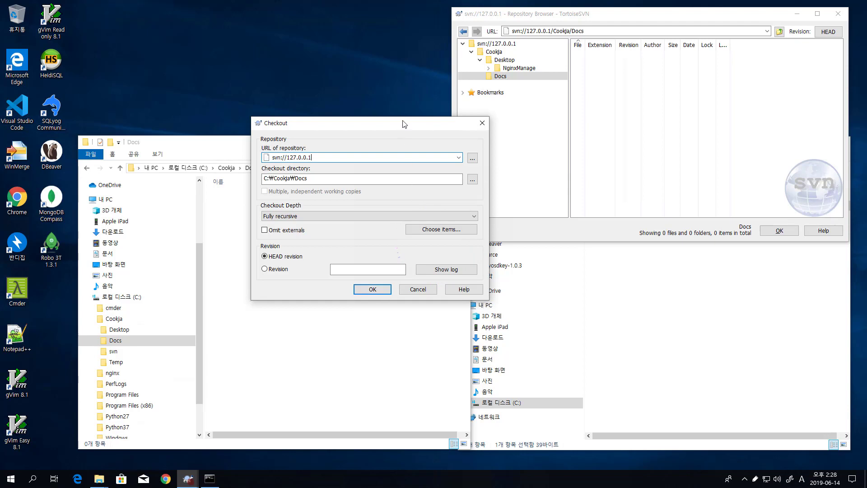
{"action": "left_click_drag", "start_coordinate": [404, 124], "coordinate": [557, 201]}
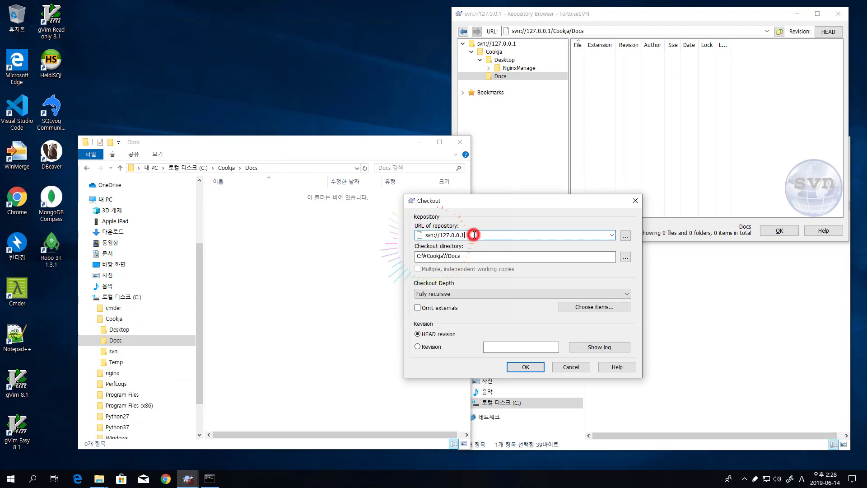
- Examine the repository from the svn://127.0.0.1 root through Cookja, Desktop and NginxManage to Docs
{"action": "left_click_drag", "start_coordinate": [472, 234], "coordinate": [435, 237]}
{"action": "left_click", "coordinate": [509, 45]}
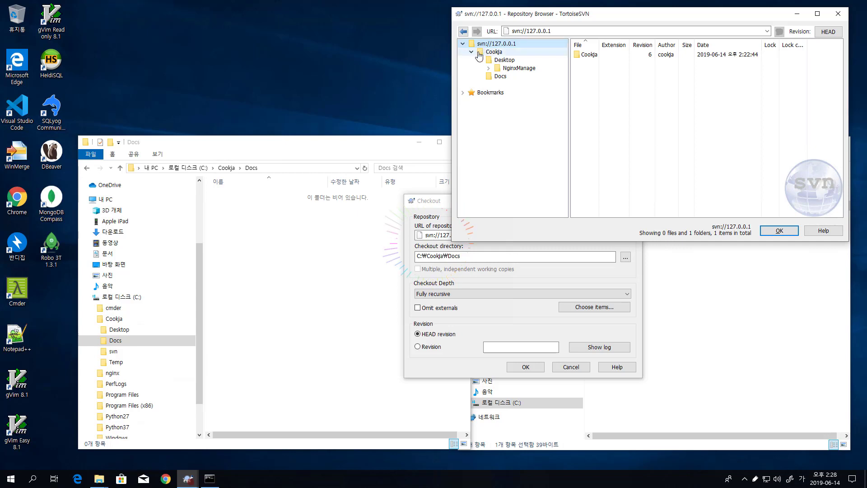
{"action": "left_click", "coordinate": [493, 52]}
{"action": "left_click", "coordinate": [505, 60]}
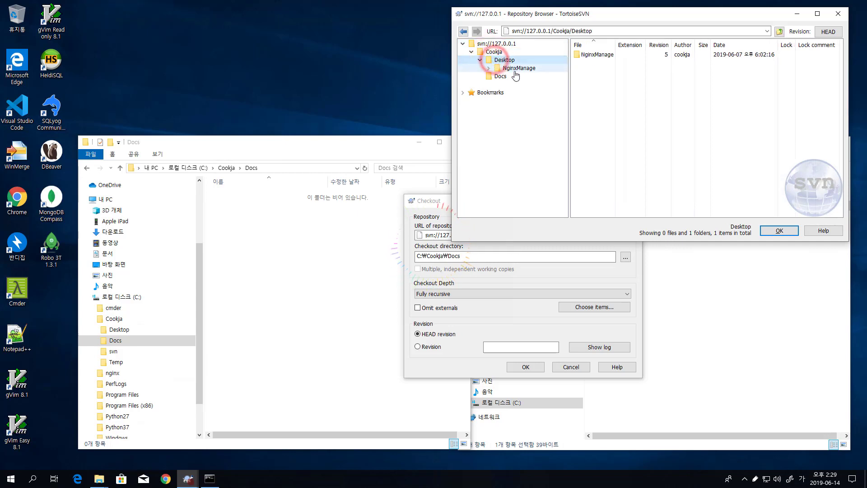
{"action": "left_click", "coordinate": [518, 69]}
{"action": "left_click", "coordinate": [507, 77]}
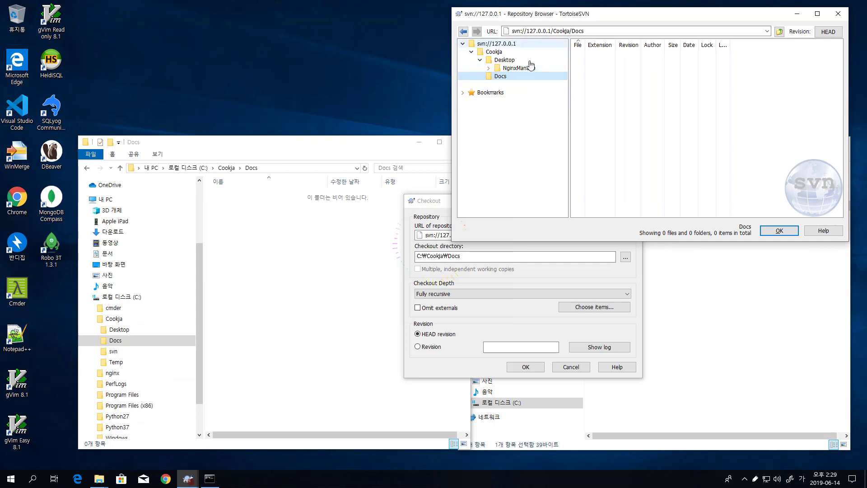
- Check out svn://127.0.0.1 fully recursively at the HEAD revision into C:\Cookja\Docs
{"action": "left_click", "coordinate": [452, 256]}
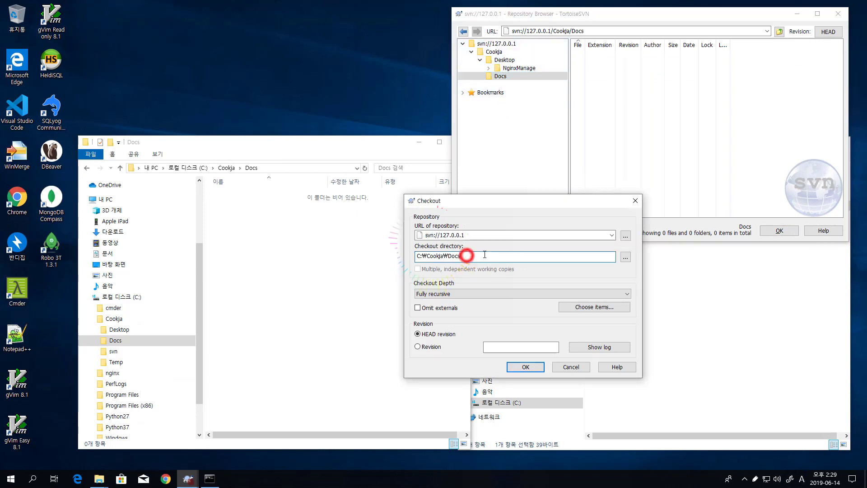
{"action": "left_click", "coordinate": [474, 257]}
{"action": "left_click_drag", "start_coordinate": [491, 207], "coordinate": [510, 179]}
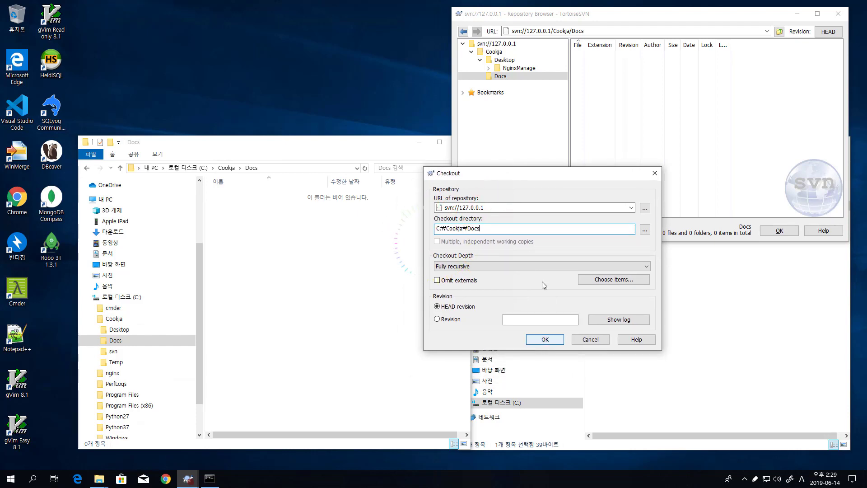
{"action": "left_click", "coordinate": [560, 343]}
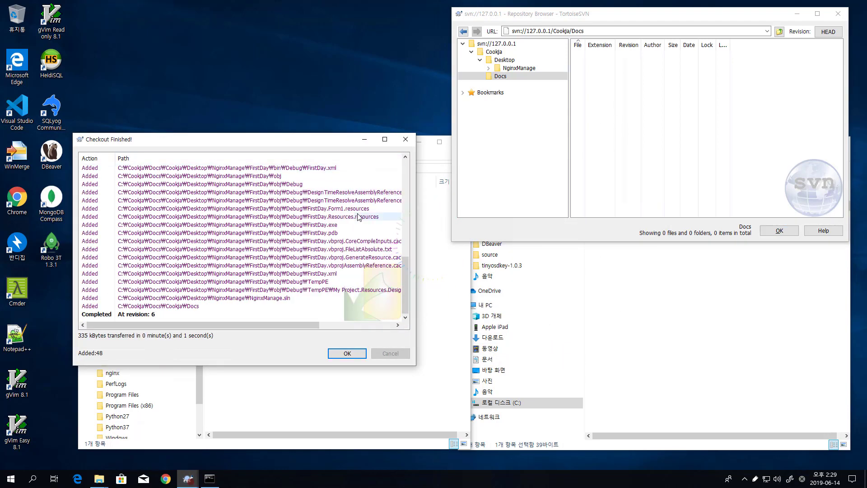
- Review the added paths in the checkout log and place its window clear of the local Docs folder
{"action": "left_click_drag", "start_coordinate": [408, 266], "coordinate": [407, 171]}
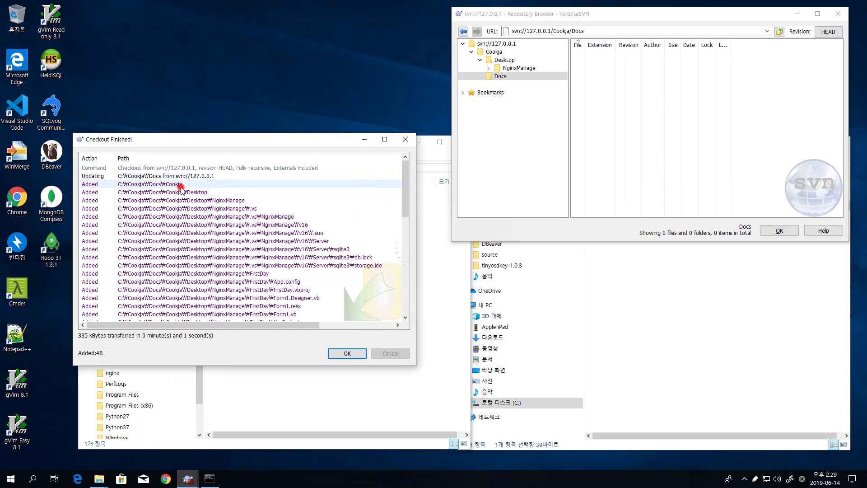
{"action": "left_click", "coordinate": [191, 207]}
{"action": "left_click", "coordinate": [204, 250]}
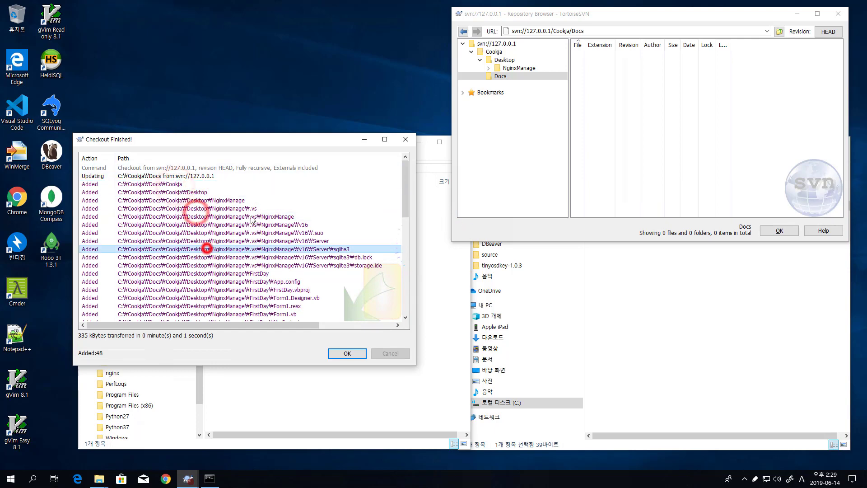
{"action": "left_click_drag", "start_coordinate": [336, 141], "coordinate": [778, 202]}
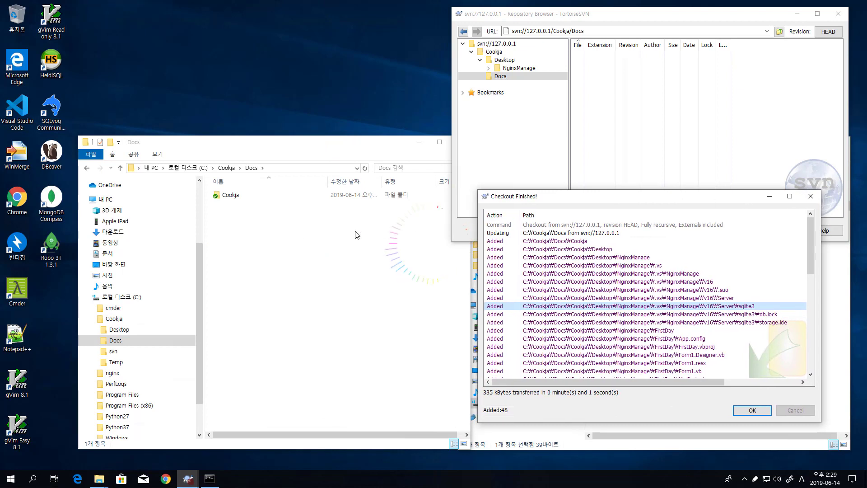
{"action": "left_click", "coordinate": [297, 237]}
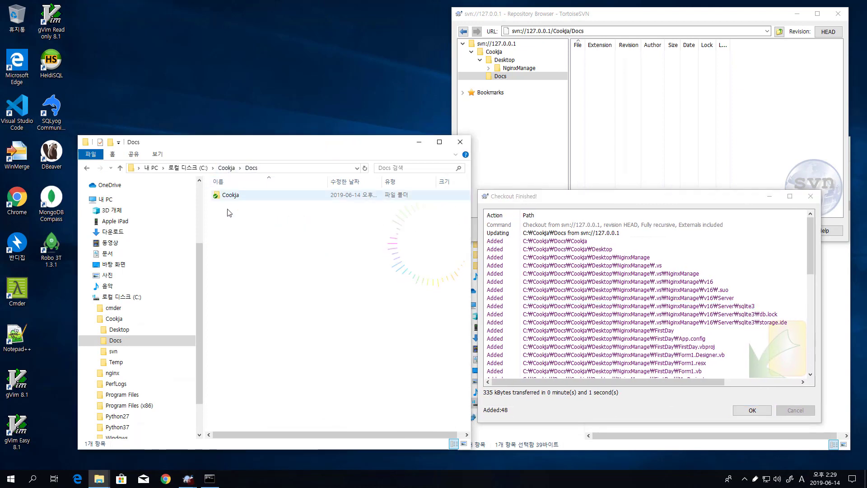
- View the repository's NginxManage folder, and inspect the checked-out Cookja\Docs folder inside the local Docs folder
{"action": "left_click", "coordinate": [536, 16]}
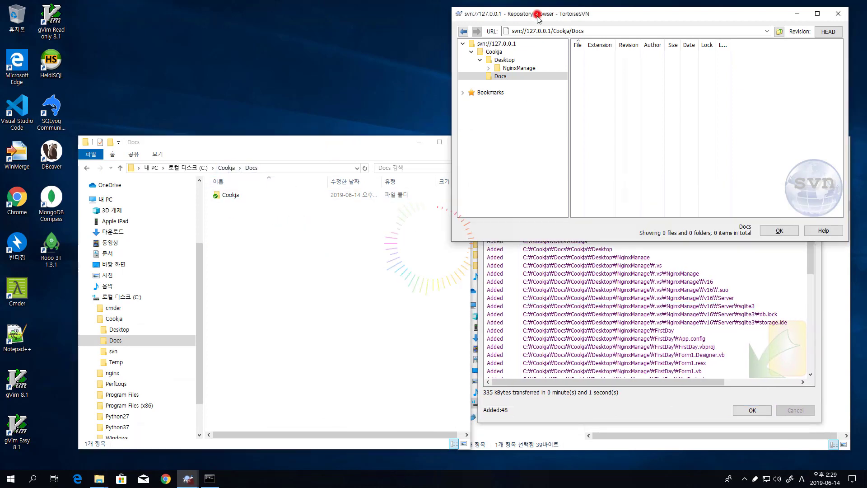
{"action": "left_click", "coordinate": [502, 60]}
{"action": "left_click", "coordinate": [515, 68]}
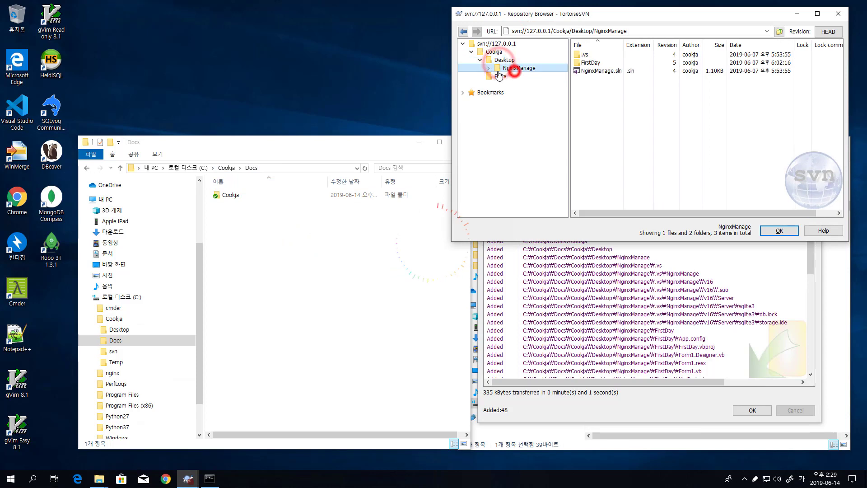
{"action": "double_click", "coordinate": [230, 195]}
{"action": "double_click", "coordinate": [231, 203]}
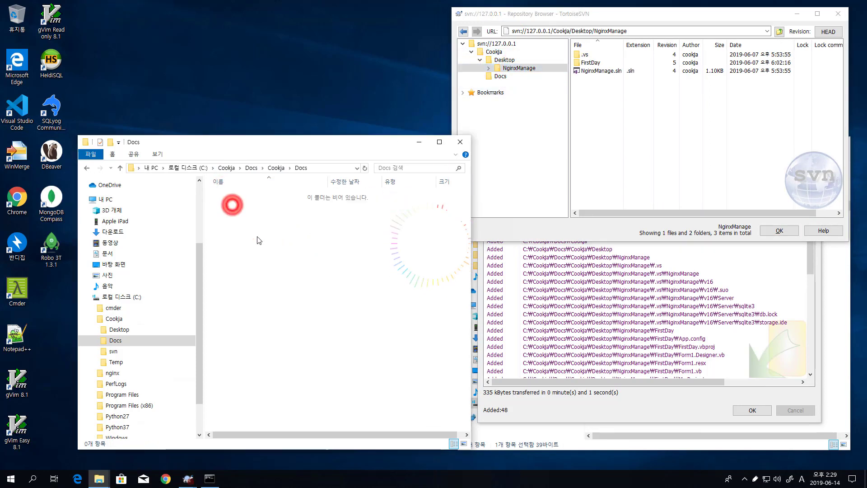
{"action": "left_click", "coordinate": [265, 289]}
- View C:\Cookja\Desktop, and open the checked-out Cookja\Desktop\NginxManage folder inside C:\Cookja\Docs to compare the two locations
{"action": "left_click", "coordinate": [101, 330]}
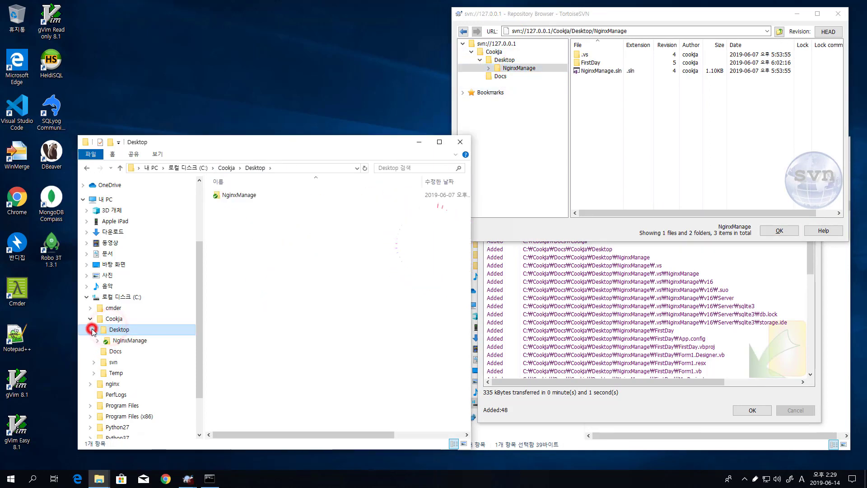
{"action": "left_click", "coordinate": [95, 330]}
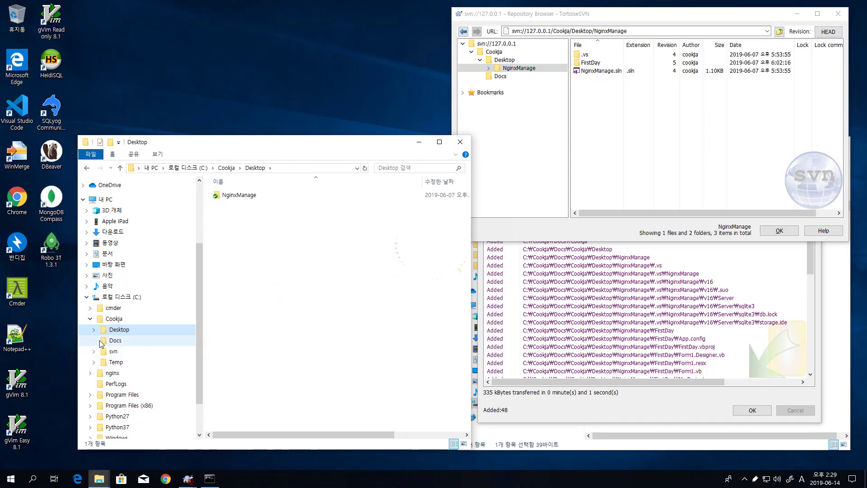
{"action": "left_click", "coordinate": [111, 340]}
{"action": "double_click", "coordinate": [228, 194]}
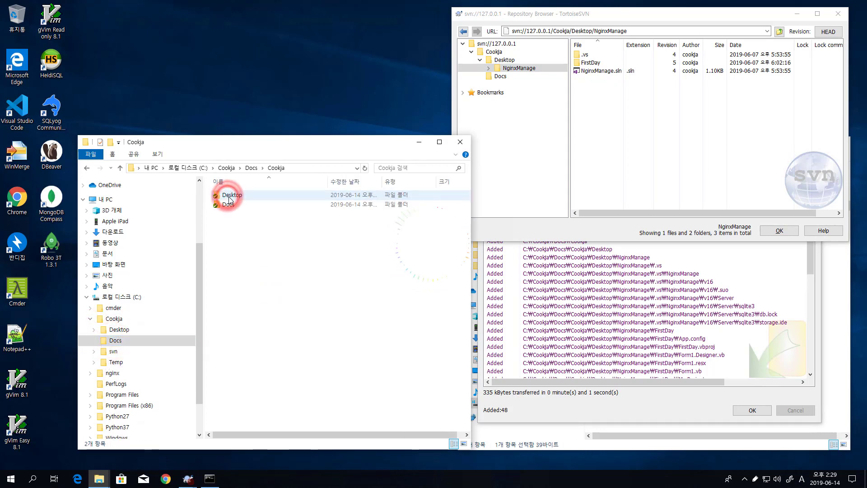
{"action": "double_click", "coordinate": [229, 194]}
{"action": "double_click", "coordinate": [238, 202]}
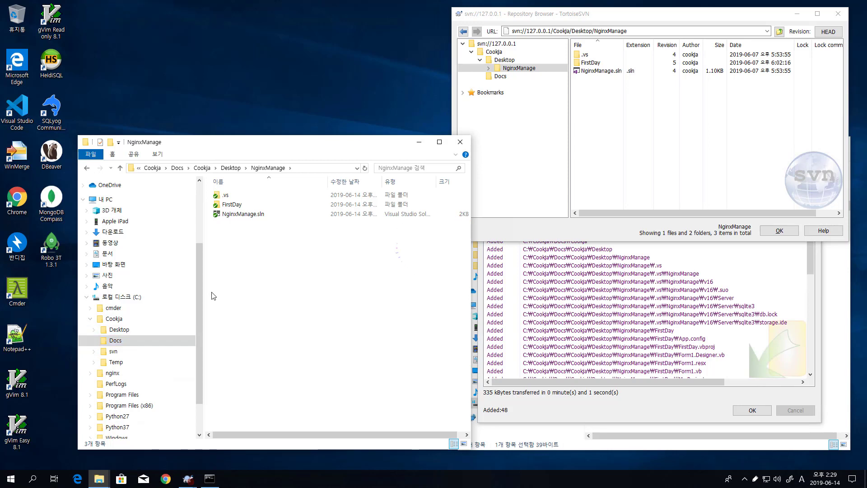
{"action": "left_click_drag", "start_coordinate": [199, 289], "coordinate": [197, 310]}
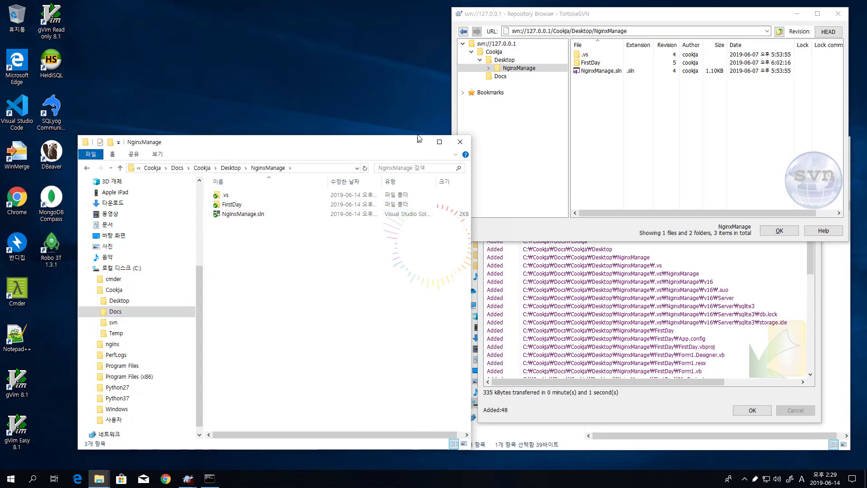
- Compare the repository's Cookja folder with the contents of the local C:\Cookja folder
{"action": "left_click", "coordinate": [499, 53]}
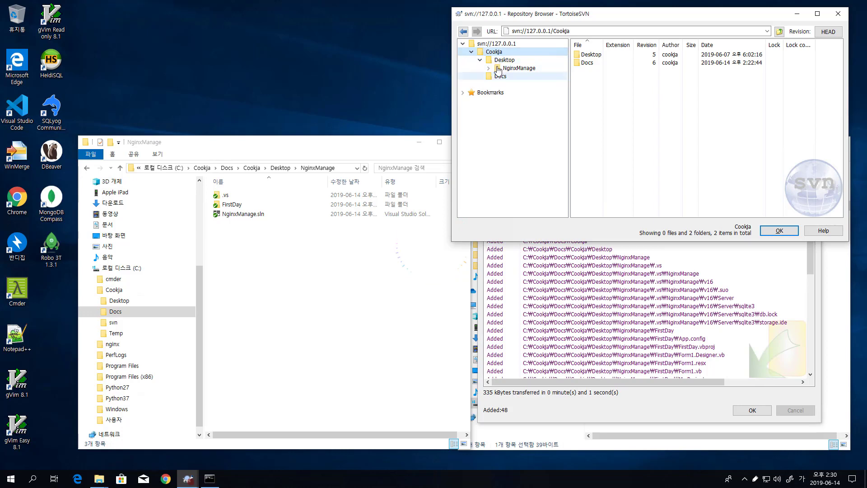
{"action": "left_click", "coordinate": [255, 277]}
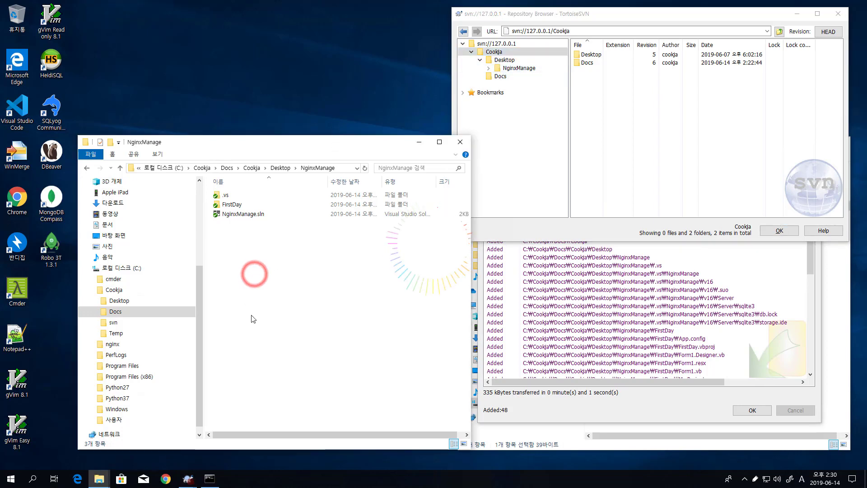
{"action": "left_click", "coordinate": [197, 320]}
{"action": "left_click", "coordinate": [306, 331]}
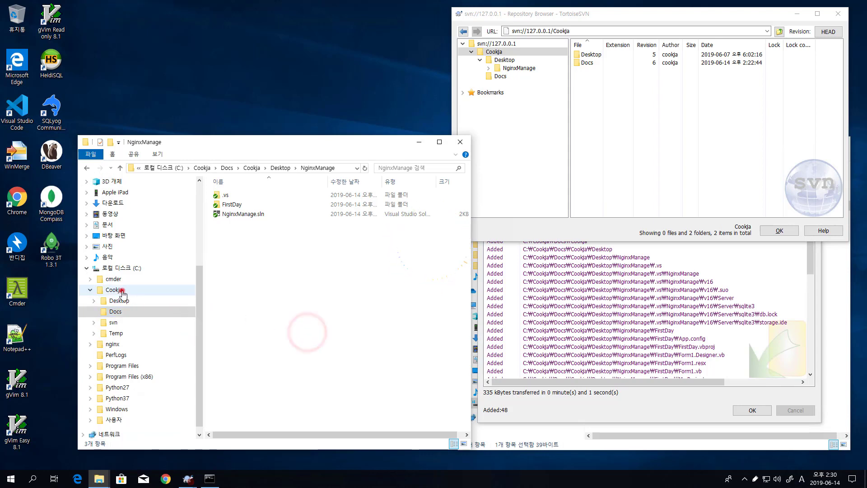
{"action": "left_click", "coordinate": [101, 290]}
{"action": "left_click", "coordinate": [273, 294]}
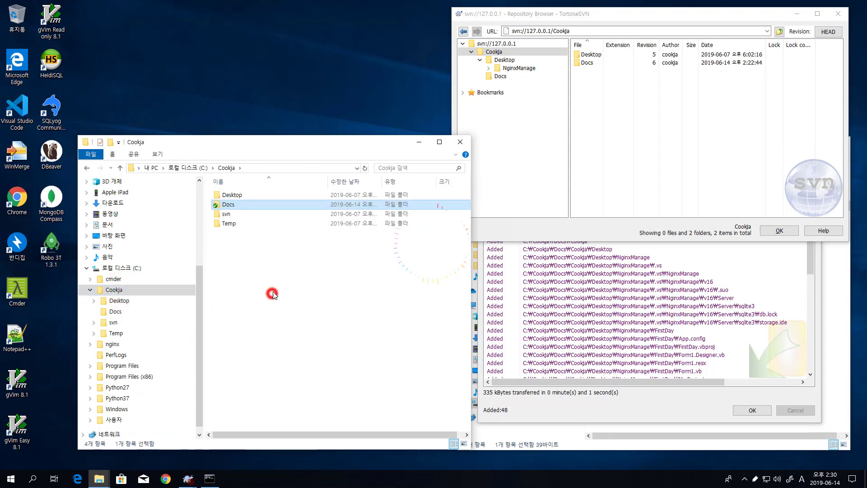
- Inspect the working copy from C:\Cookja\Docs down to Cookja\Desktop\NginxManage, and view C:\Cookja\Desktop for comparison
{"action": "left_click", "coordinate": [232, 207]}
{"action": "double_click", "coordinate": [234, 206]}
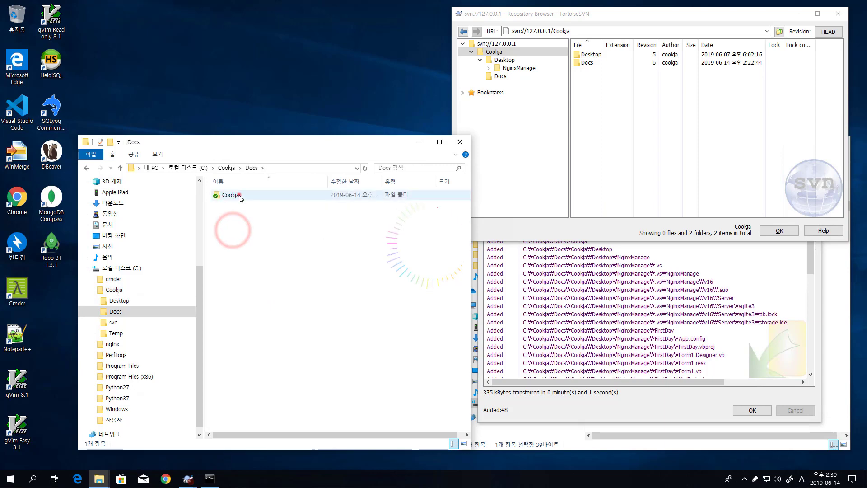
{"action": "left_click", "coordinate": [240, 197]}
{"action": "right_click", "coordinate": [240, 199]}
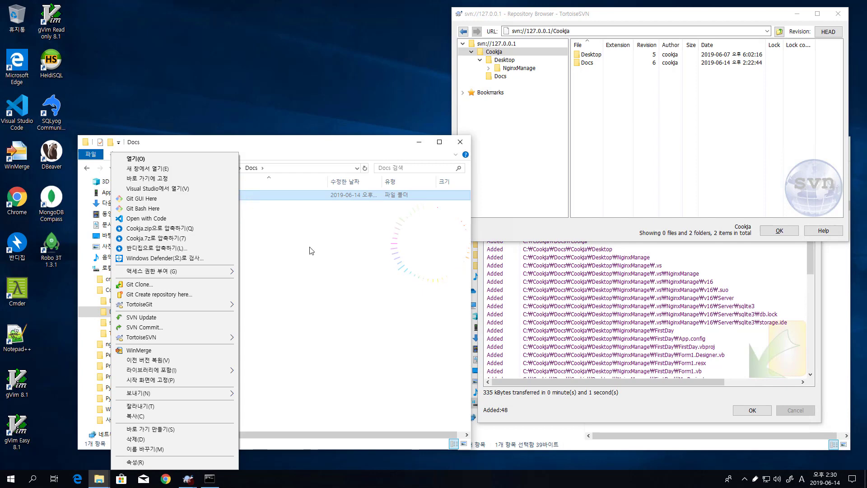
{"action": "left_click", "coordinate": [311, 251]}
{"action": "double_click", "coordinate": [237, 195]}
{"action": "left_click", "coordinate": [238, 198]}
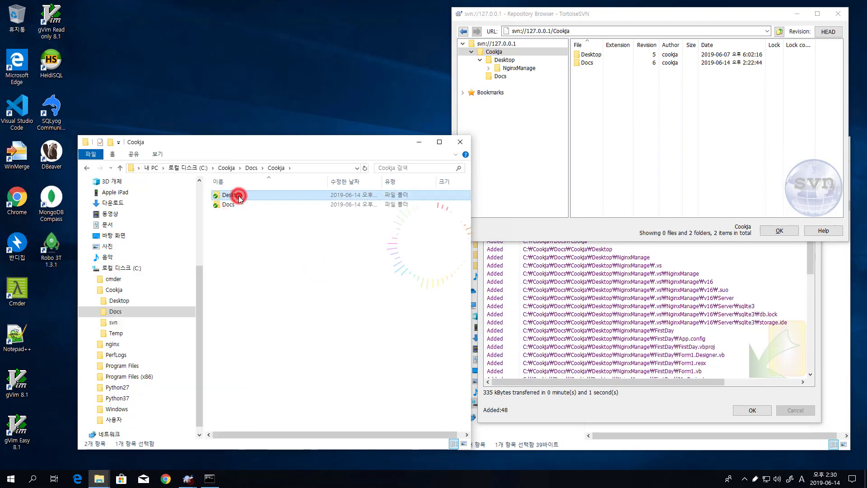
{"action": "double_click", "coordinate": [238, 197]}
{"action": "double_click", "coordinate": [238, 196]}
{"action": "left_click", "coordinate": [262, 269]}
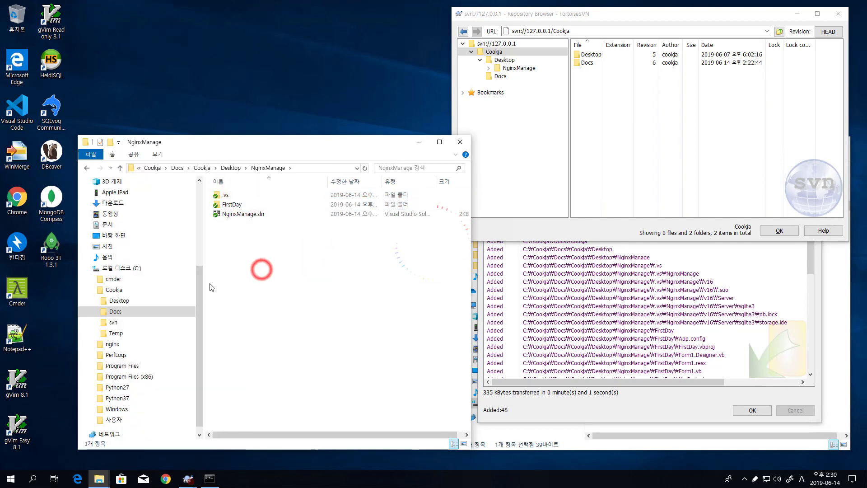
{"action": "left_click", "coordinate": [120, 300]}
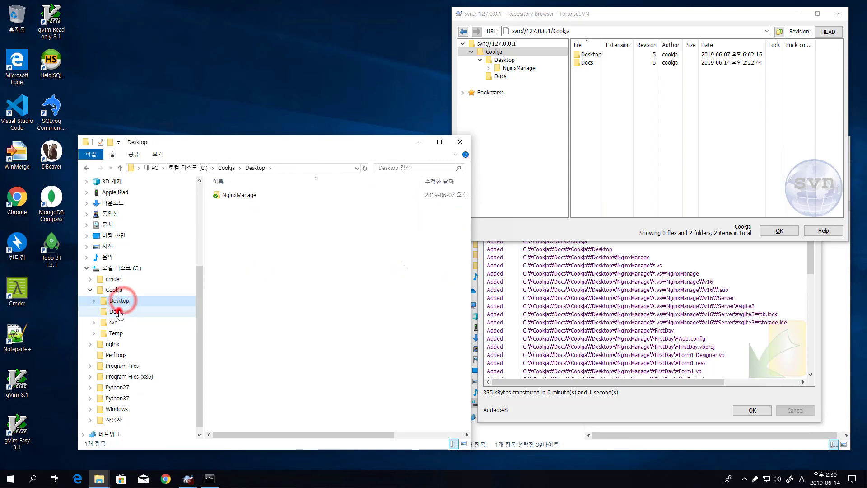
- Open the local C:\Cookja\Docs folder and delete the Cookja folder inside it
{"action": "left_click", "coordinate": [118, 312]}
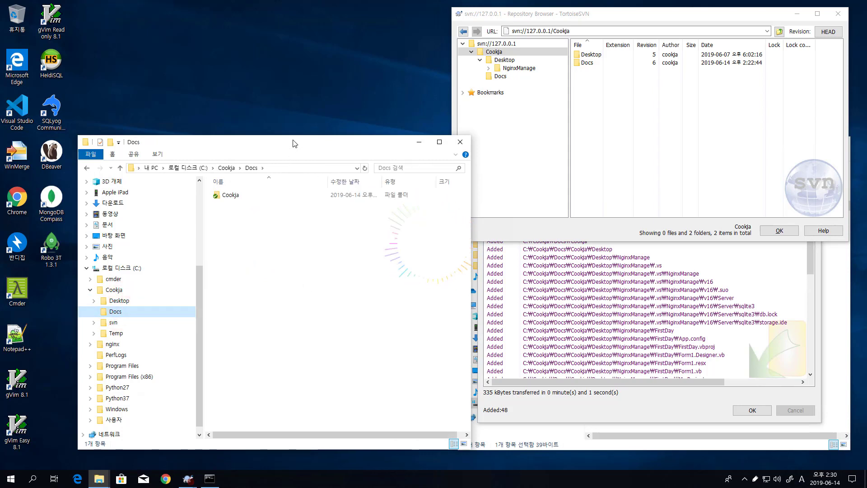
{"action": "left_click_drag", "start_coordinate": [294, 143], "coordinate": [255, 101]}
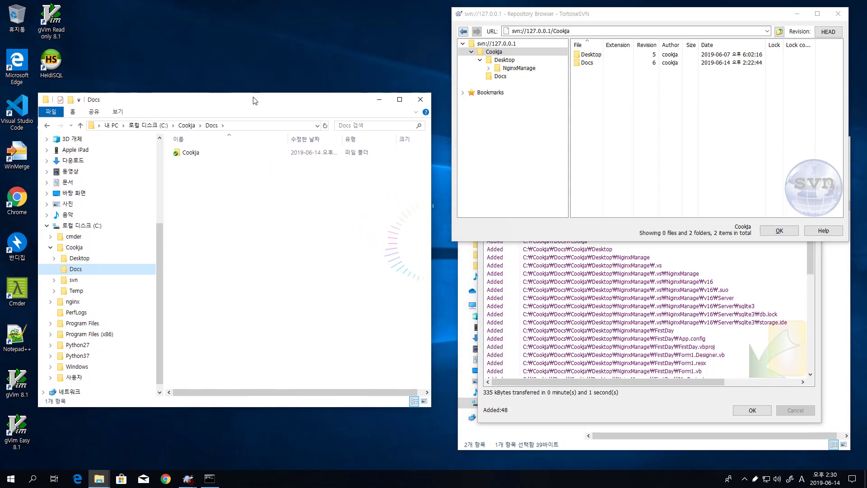
{"action": "left_click", "coordinate": [234, 173]}
{"action": "left_click", "coordinate": [199, 155]}
{"action": "left_click", "coordinate": [244, 242]}
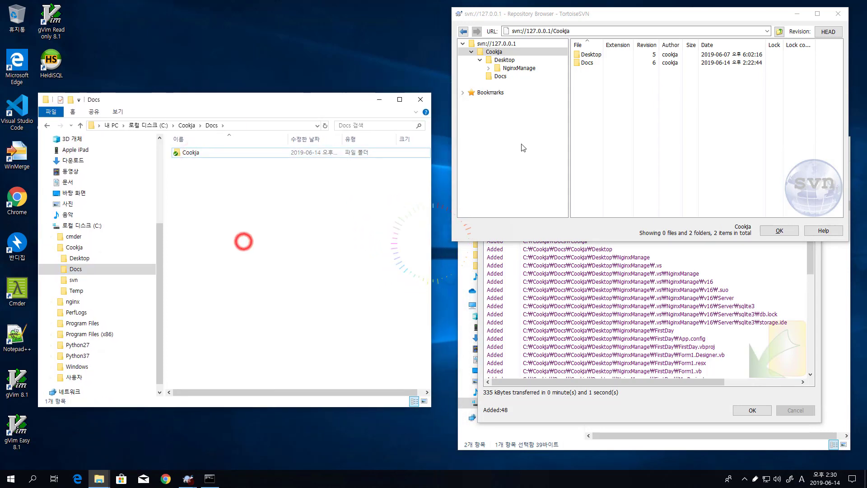
{"action": "left_click", "coordinate": [197, 194]}
{"action": "left_click", "coordinate": [71, 257]}
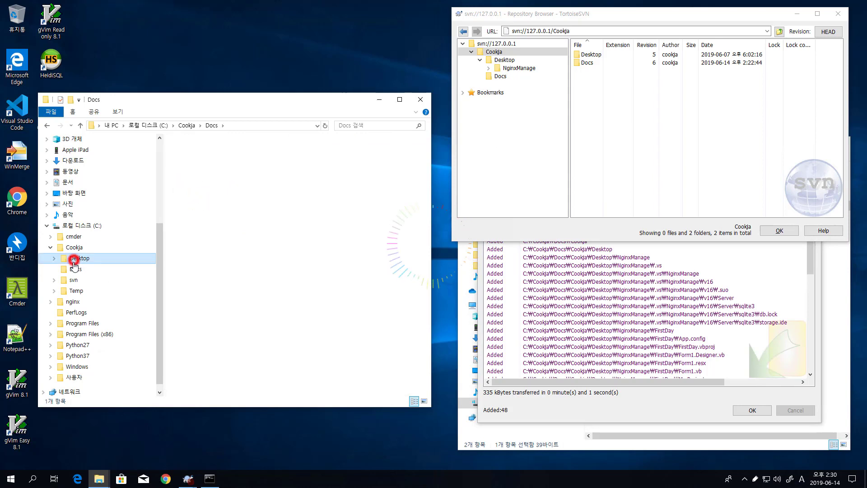
{"action": "left_click", "coordinate": [71, 269]}
{"action": "right_click", "coordinate": [196, 155]}
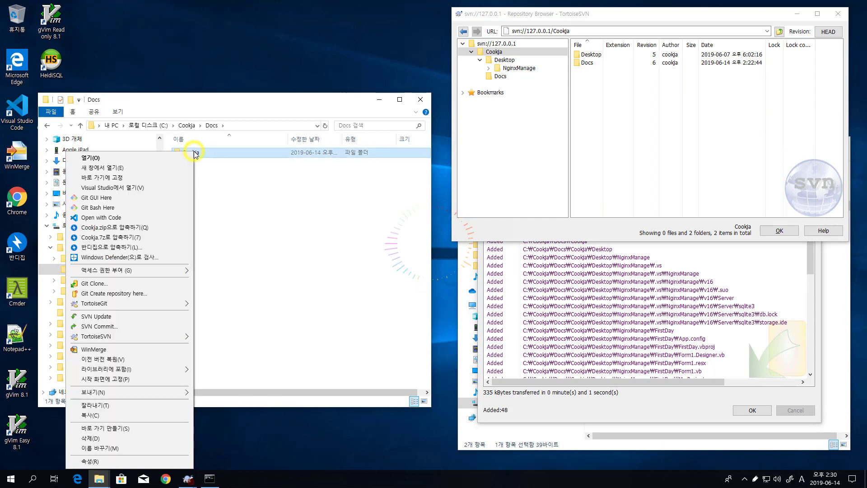
{"action": "left_click", "coordinate": [123, 438]}
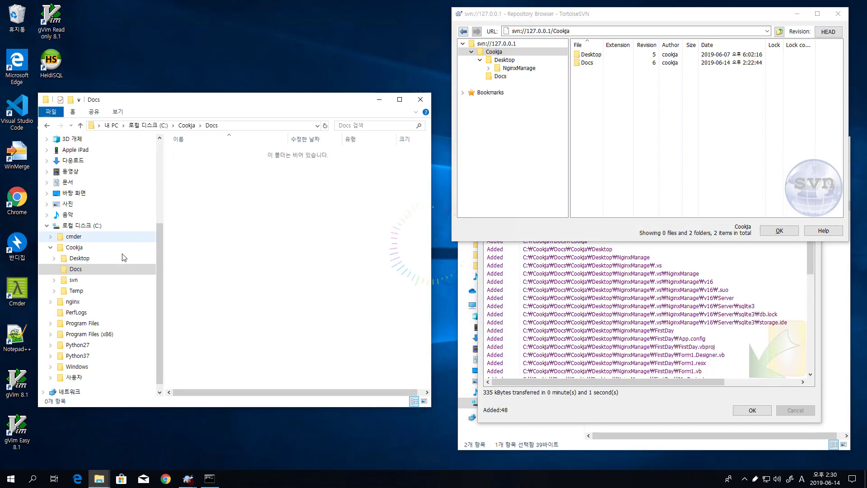
- Display the Docs folder in the SVN repository browser and review the TortoiseSVN commands offered for the local Docs folder
{"action": "left_click", "coordinate": [499, 76]}
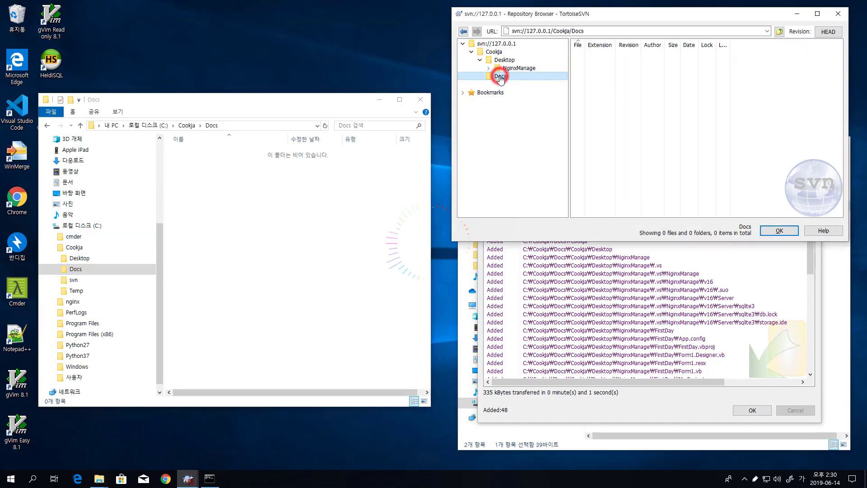
{"action": "right_click", "coordinate": [78, 270]}
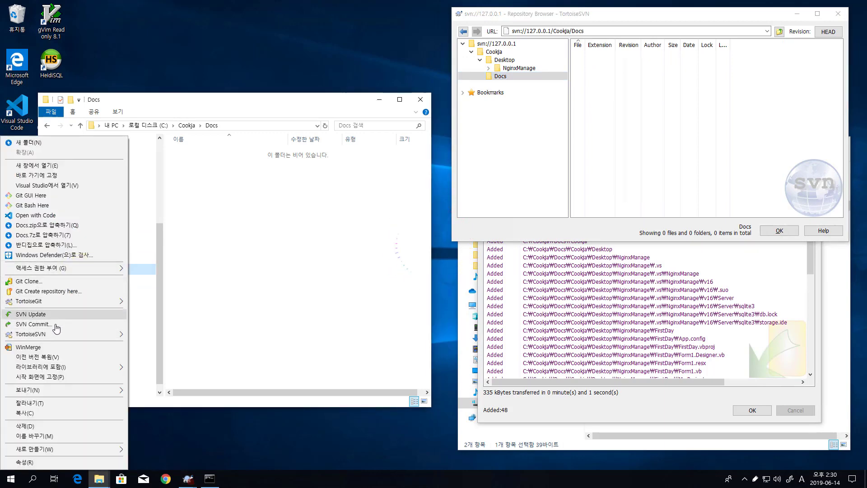
{"action": "mouse_move", "coordinate": [53, 336]}
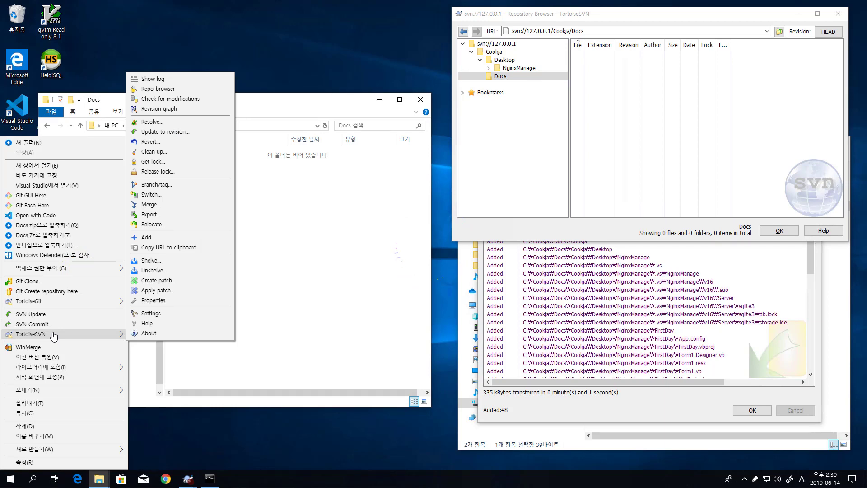
{"action": "left_click", "coordinate": [312, 325]}
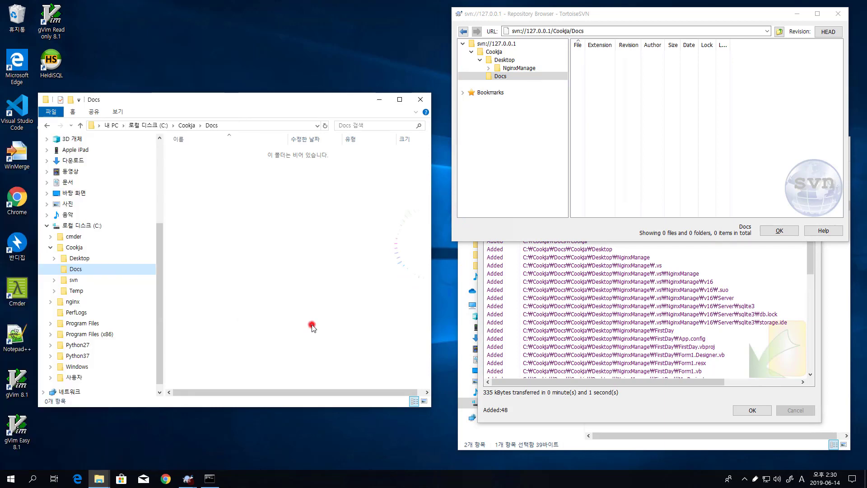
{"action": "right_click", "coordinate": [75, 271]}
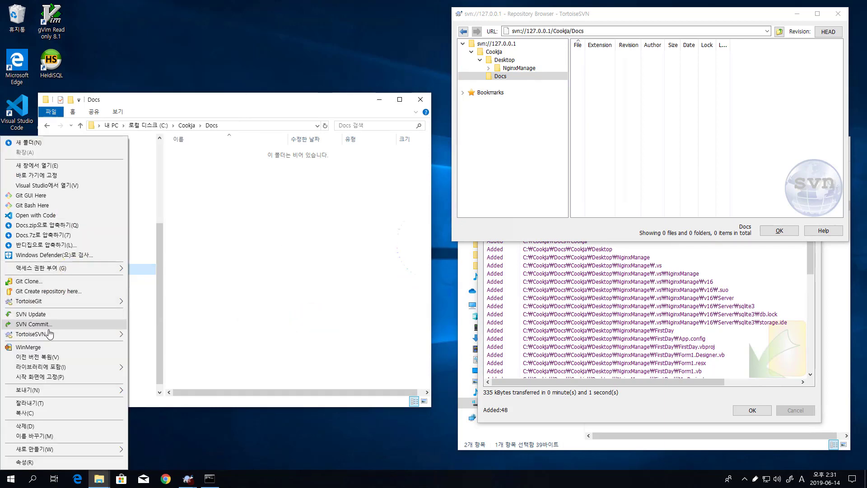
{"action": "mouse_move", "coordinate": [54, 337]}
{"action": "left_click", "coordinate": [313, 324]}
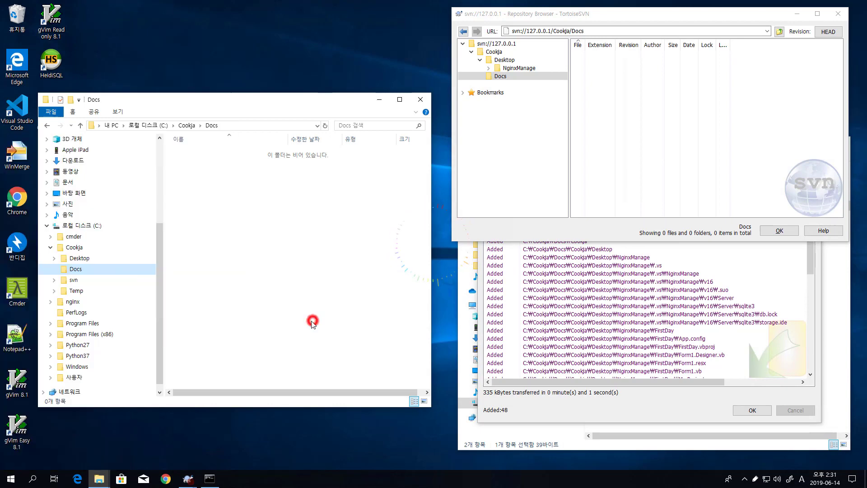
{"action": "left_click", "coordinate": [262, 298]}
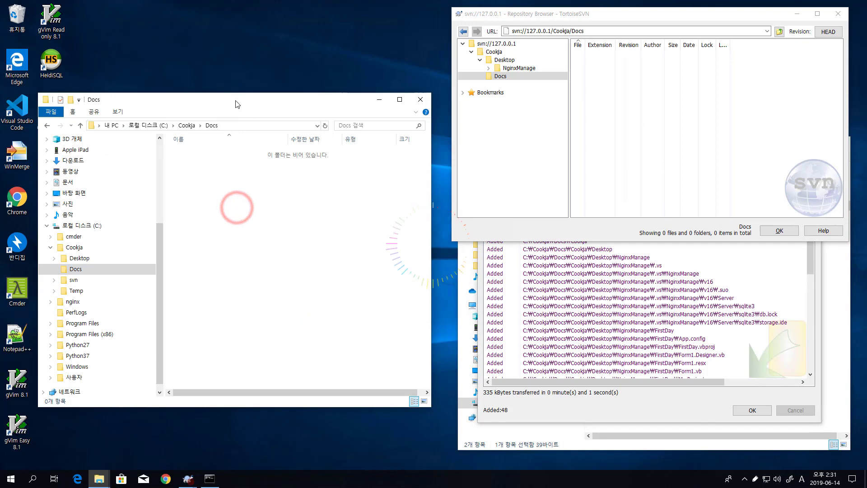
{"action": "left_click_drag", "start_coordinate": [236, 100], "coordinate": [249, 110]}
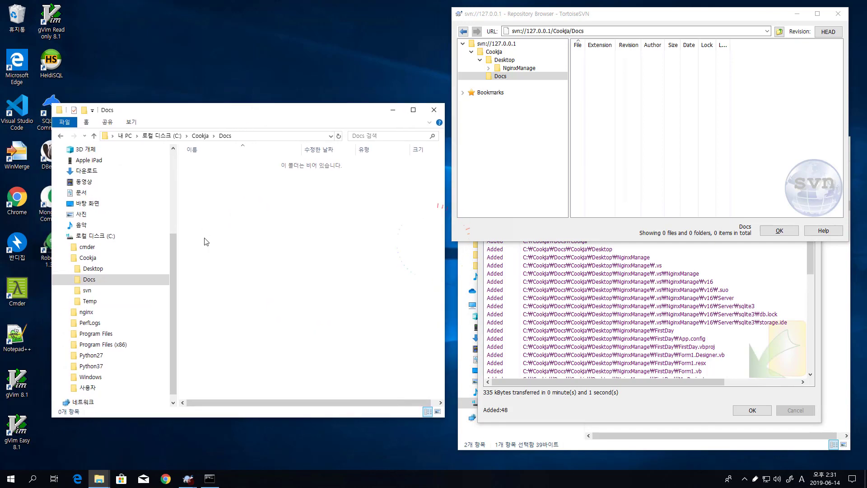
- Browse the local Cookja folder and its Docs subfolder, and check whether Docs offers an SVN checkout command
{"action": "left_click", "coordinate": [91, 269]}
{"action": "left_click", "coordinate": [89, 279]}
{"action": "right_click", "coordinate": [89, 282]}
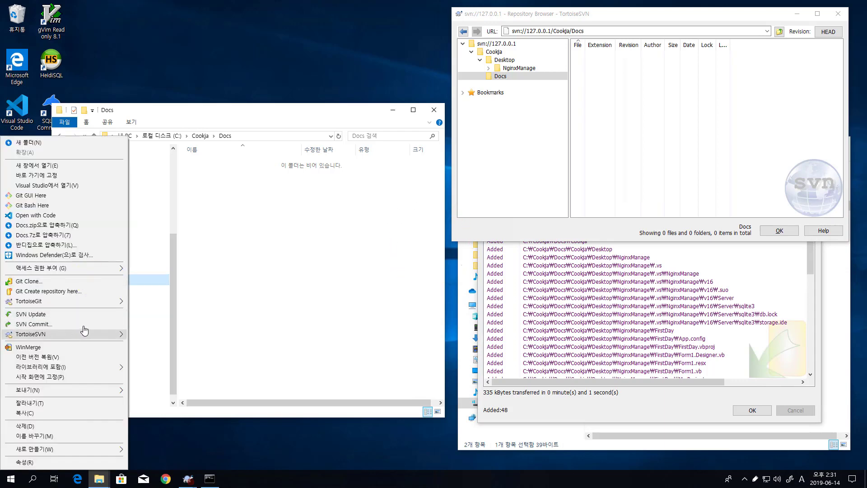
{"action": "left_click", "coordinate": [252, 308]}
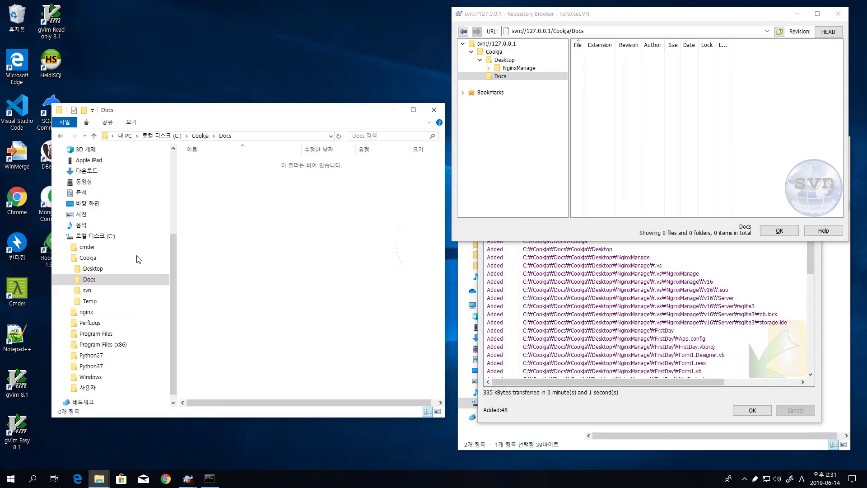
{"action": "left_click", "coordinate": [87, 258]}
{"action": "left_click", "coordinate": [244, 253]}
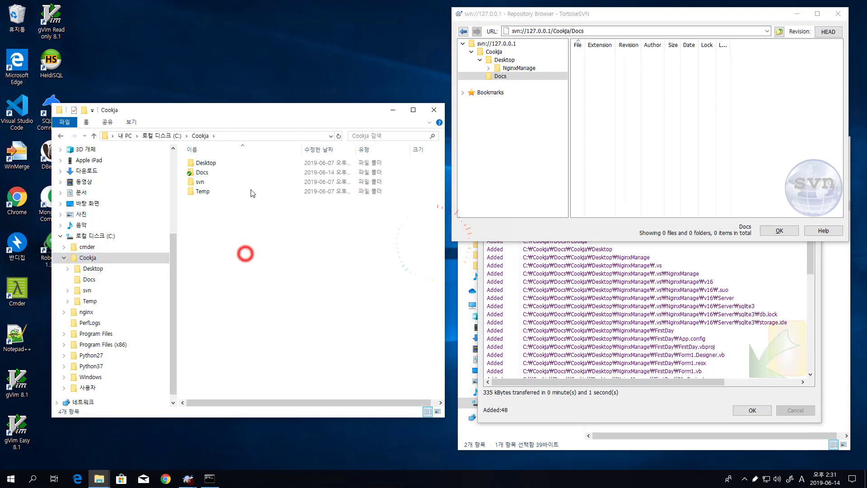
{"action": "double_click", "coordinate": [199, 173]}
{"action": "left_click", "coordinate": [238, 260]}
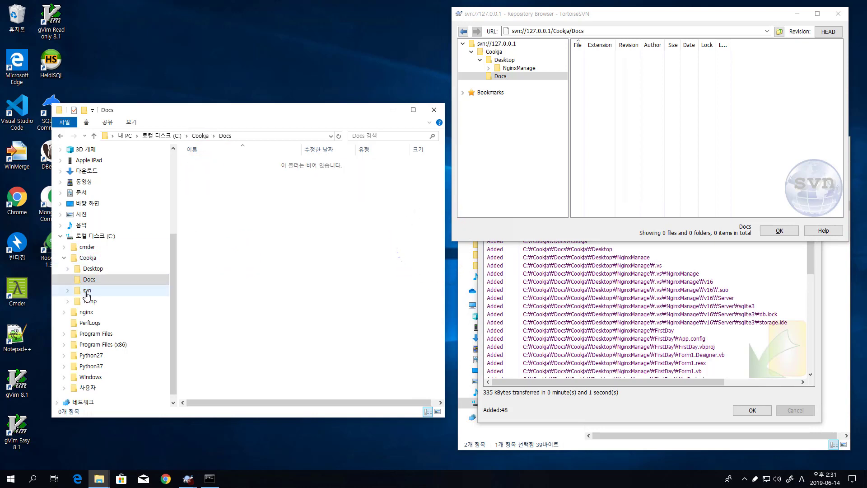
{"action": "left_click", "coordinate": [91, 268]}
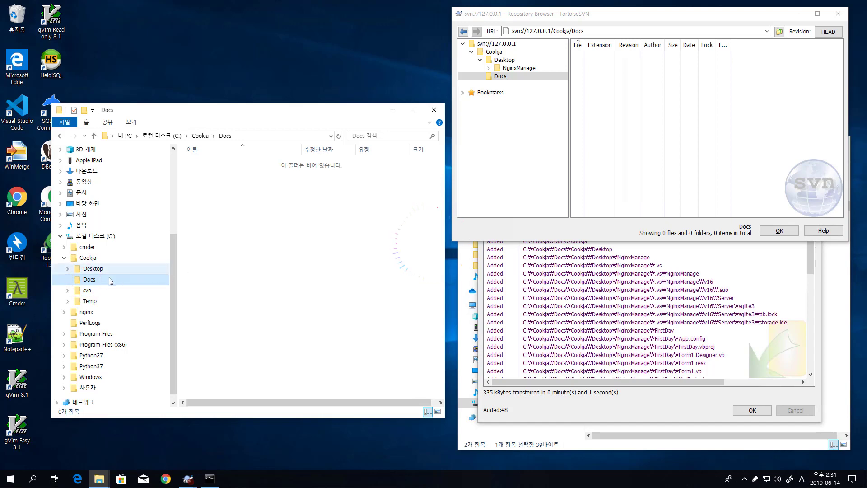
{"action": "right_click", "coordinate": [89, 280]}
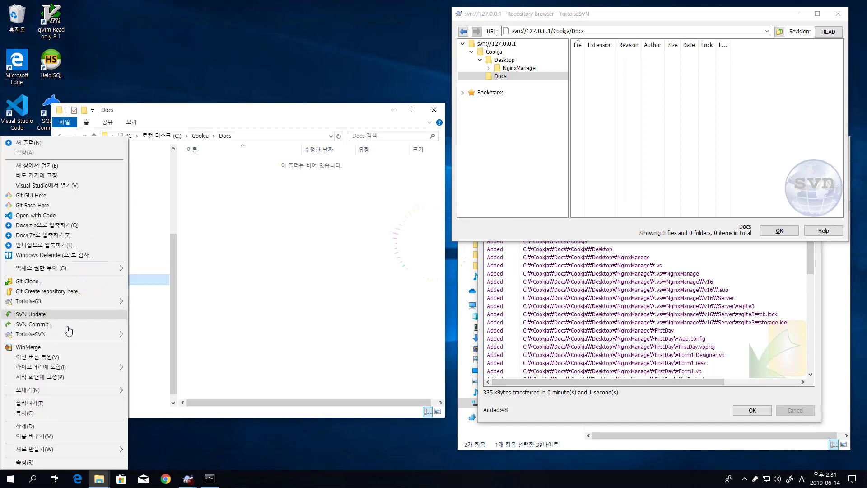
{"action": "mouse_move", "coordinate": [72, 338]}
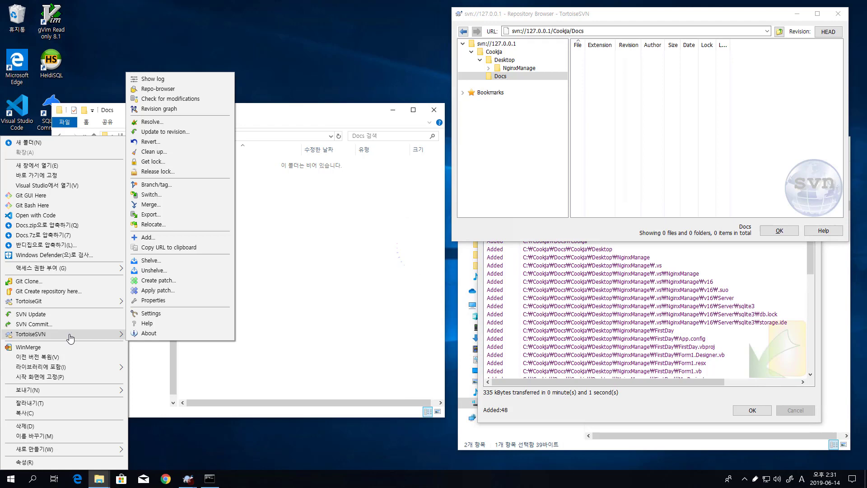
{"action": "left_click", "coordinate": [300, 269]}
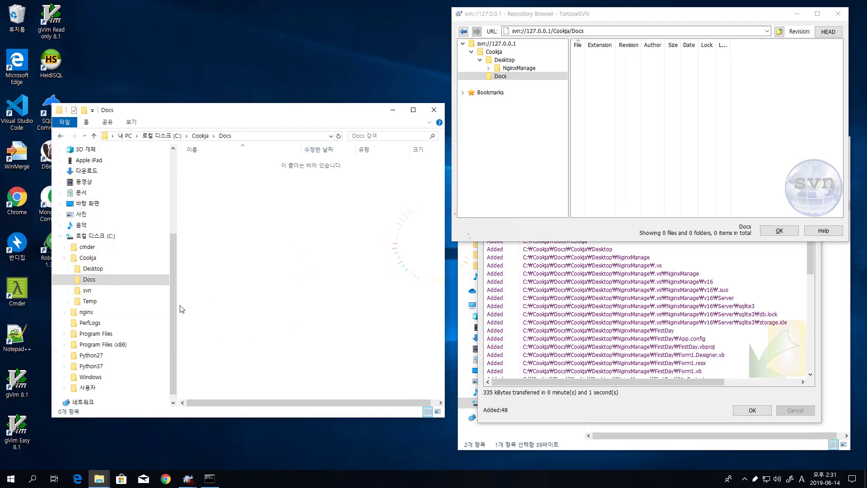
- Compare the SVN commands available for the parent Cookja folder with those for its Docs subfolder
{"action": "right_click", "coordinate": [89, 256]}
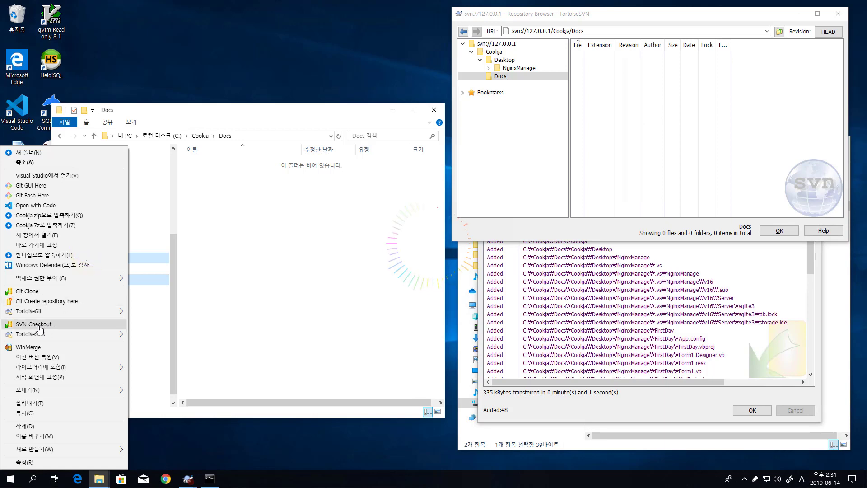
{"action": "left_click", "coordinate": [301, 294]}
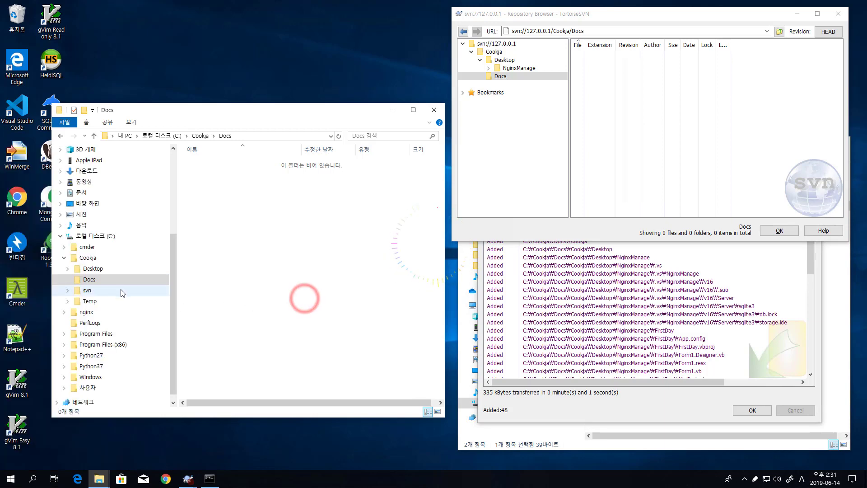
{"action": "right_click", "coordinate": [95, 261]}
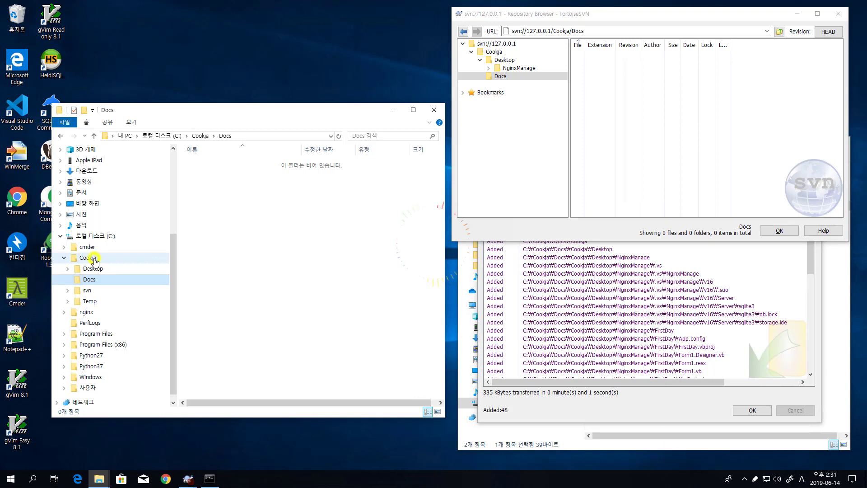
{"action": "left_click", "coordinate": [312, 299]}
{"action": "left_click", "coordinate": [88, 258]}
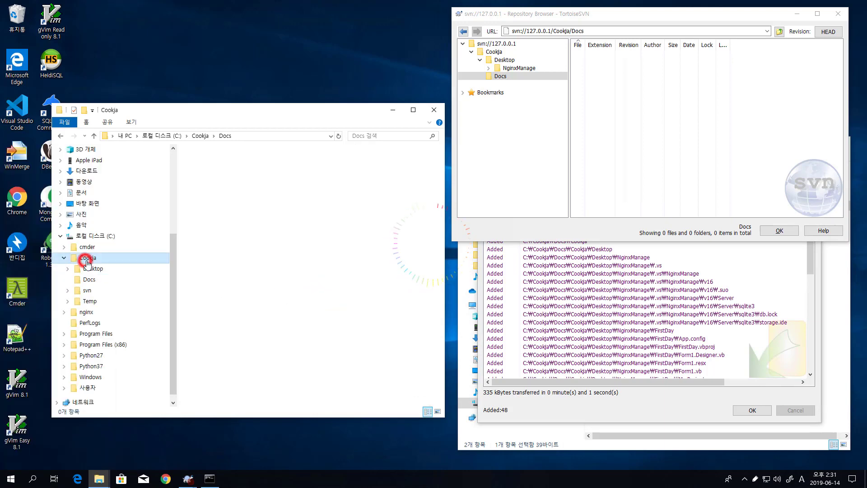
{"action": "left_click", "coordinate": [279, 299]}
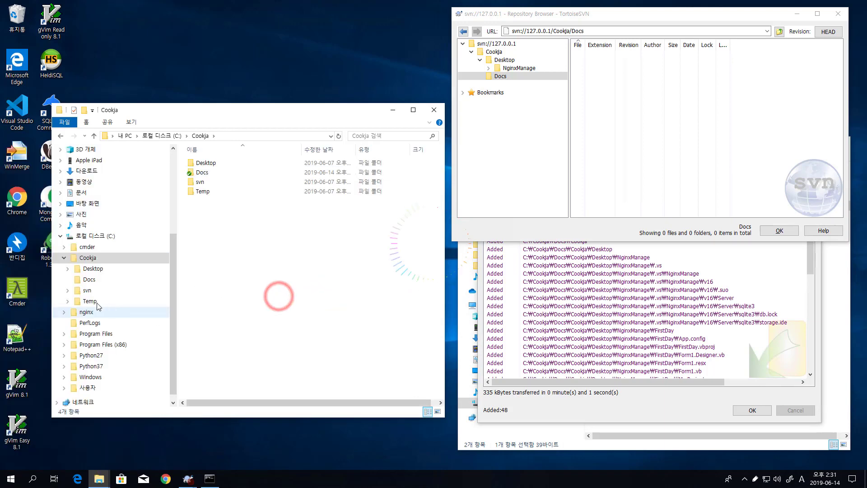
{"action": "left_click", "coordinate": [90, 280]}
{"action": "right_click", "coordinate": [91, 281]}
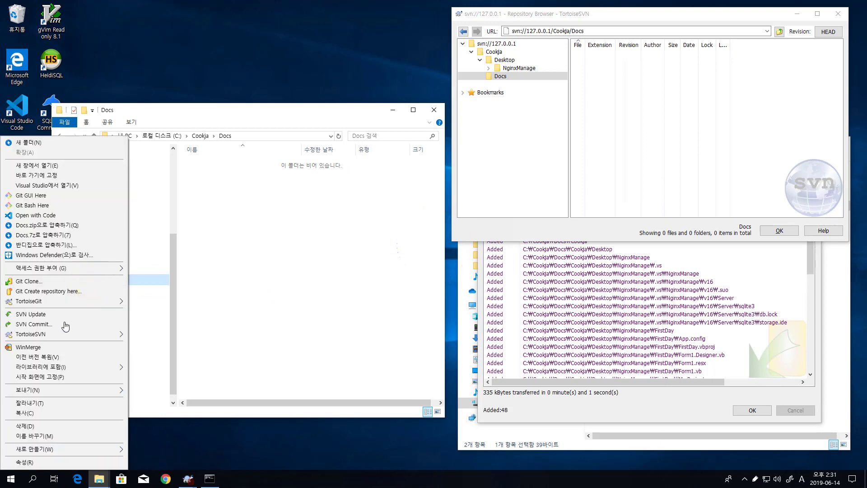
{"action": "left_click", "coordinate": [234, 303]}
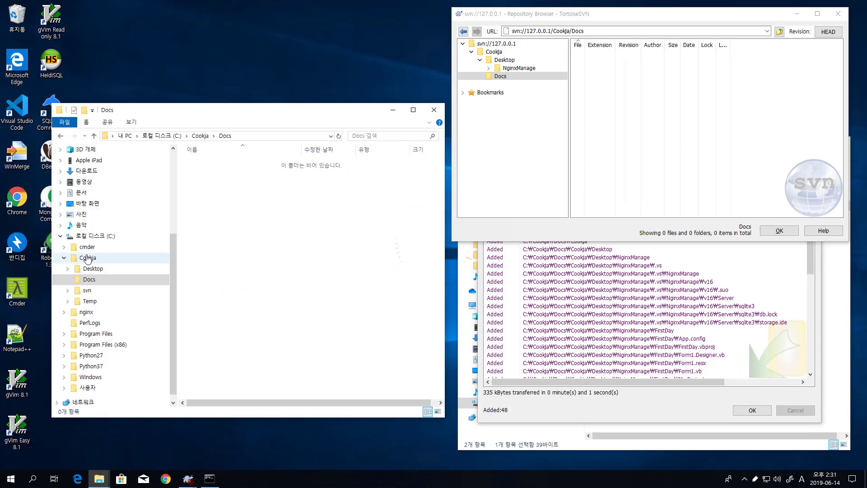
- Start an SVN checkout from the local Desktop folder and set its checkout directory to C:\Cookja\Docs
{"action": "left_click", "coordinate": [93, 269]}
{"action": "right_click", "coordinate": [93, 269]}
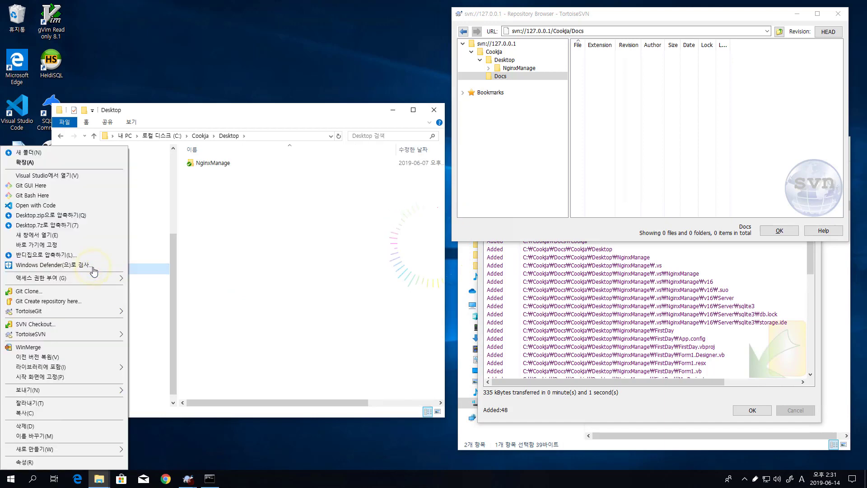
{"action": "left_click", "coordinate": [43, 325]}
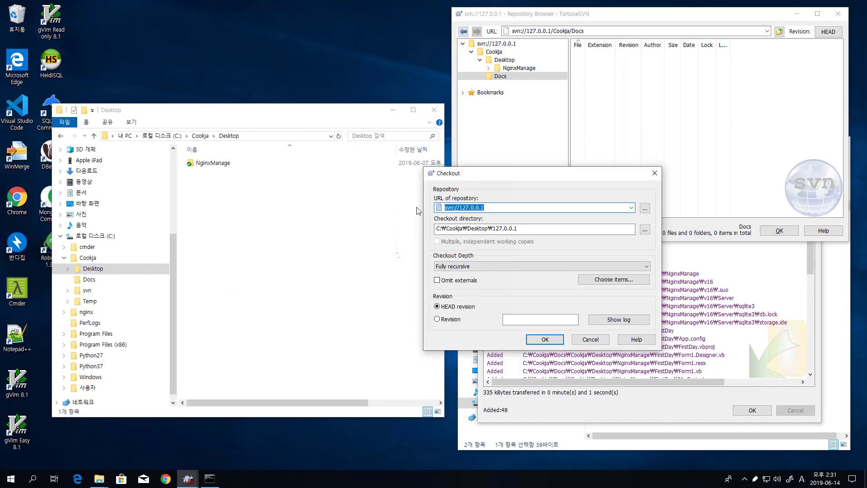
{"action": "left_click_drag", "start_coordinate": [527, 177], "coordinate": [394, 218]}
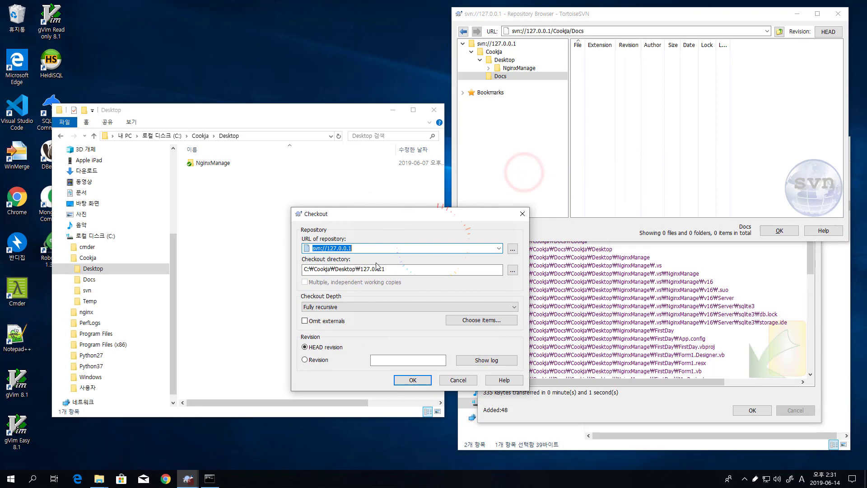
{"action": "left_click", "coordinate": [333, 272]}
{"action": "left_click", "coordinate": [513, 270]}
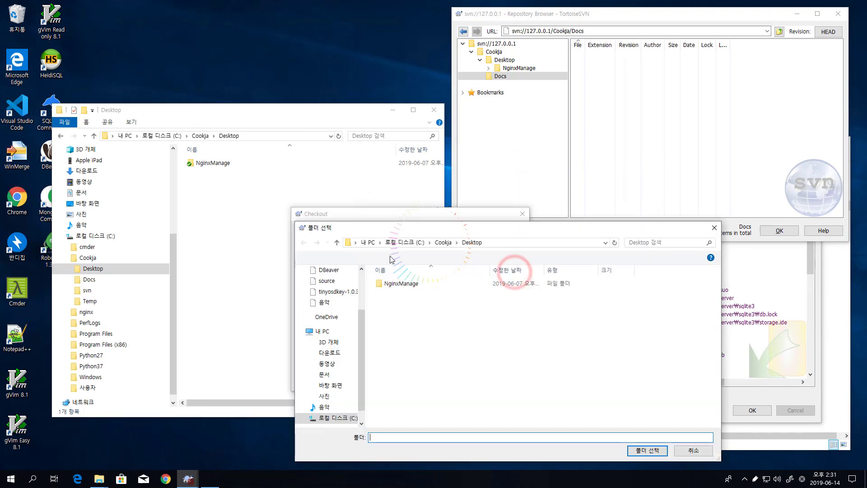
{"action": "left_click", "coordinate": [442, 242]}
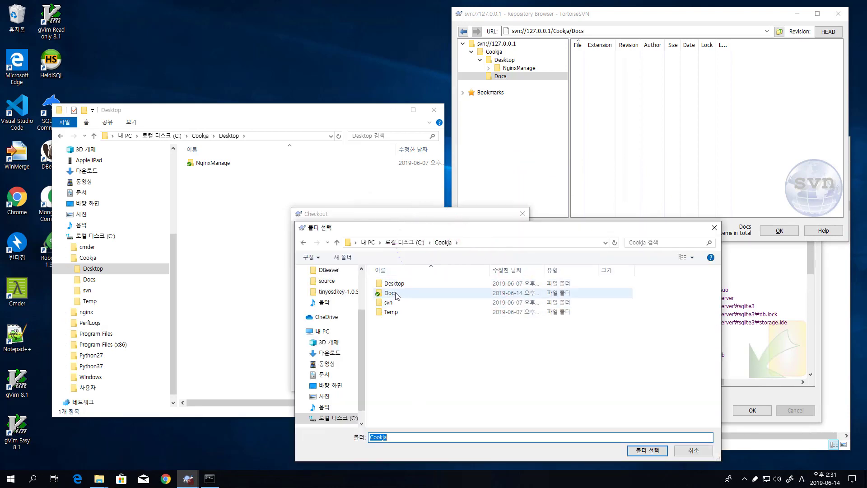
{"action": "double_click", "coordinate": [397, 292]}
{"action": "left_click", "coordinate": [643, 451]}
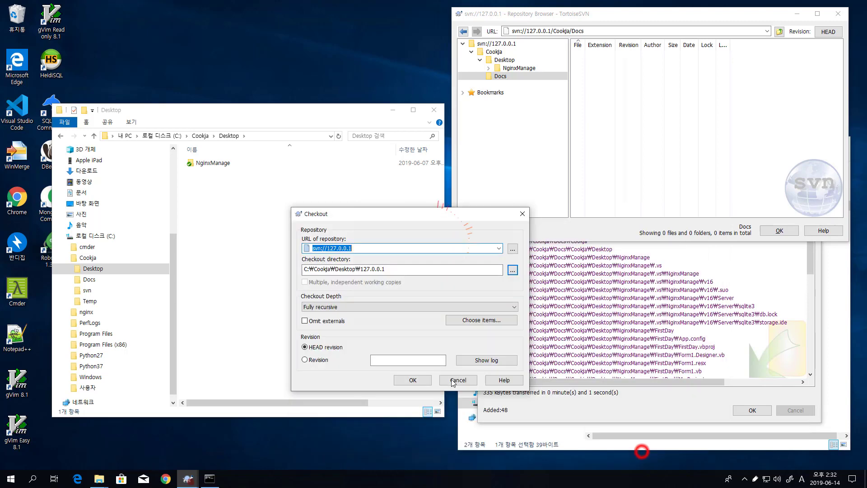
- Compare the checkout's repository URL with the address of Docs in the repository browser, and recheck the chosen target folder
{"action": "left_click", "coordinate": [370, 247]}
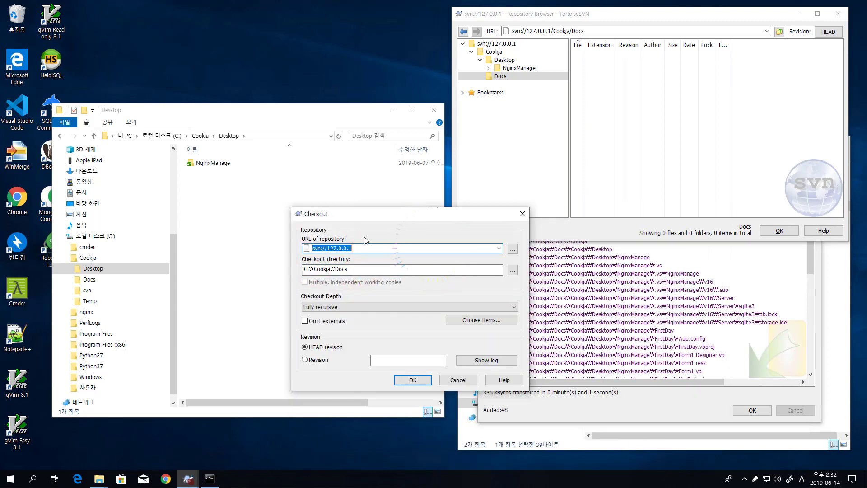
{"action": "left_click", "coordinate": [500, 77]}
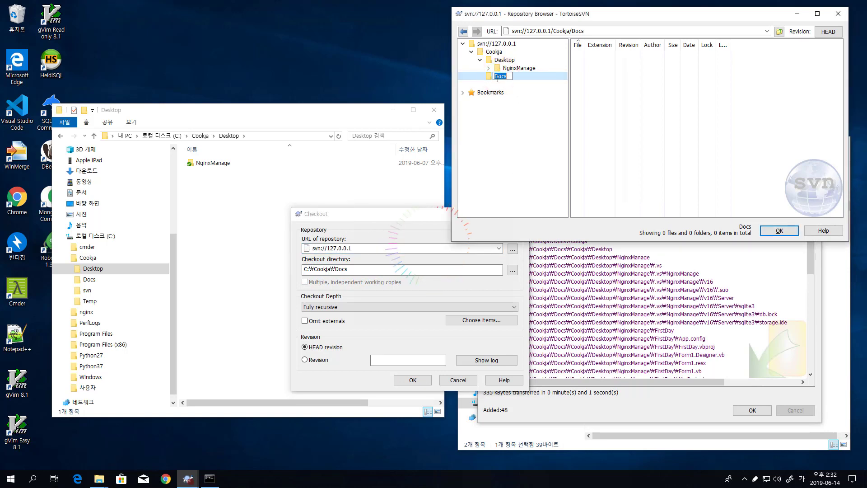
{"action": "left_click", "coordinate": [535, 79]}
{"action": "left_click", "coordinate": [599, 33]}
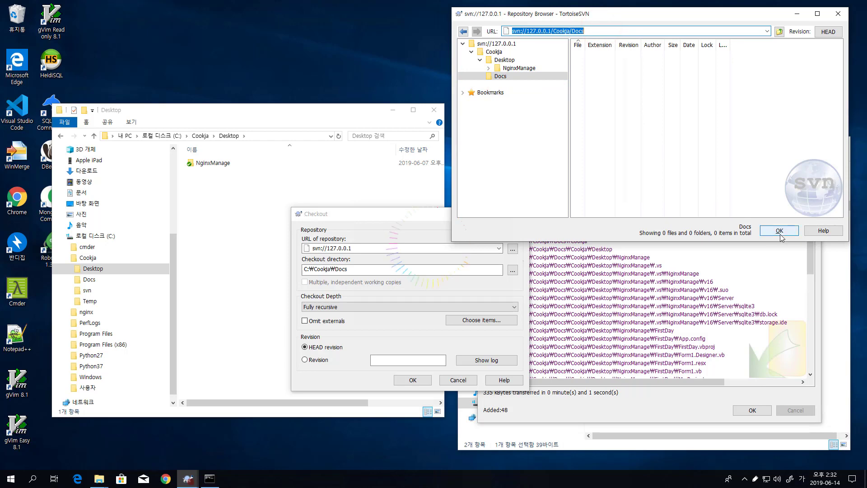
{"action": "left_click", "coordinate": [370, 269]}
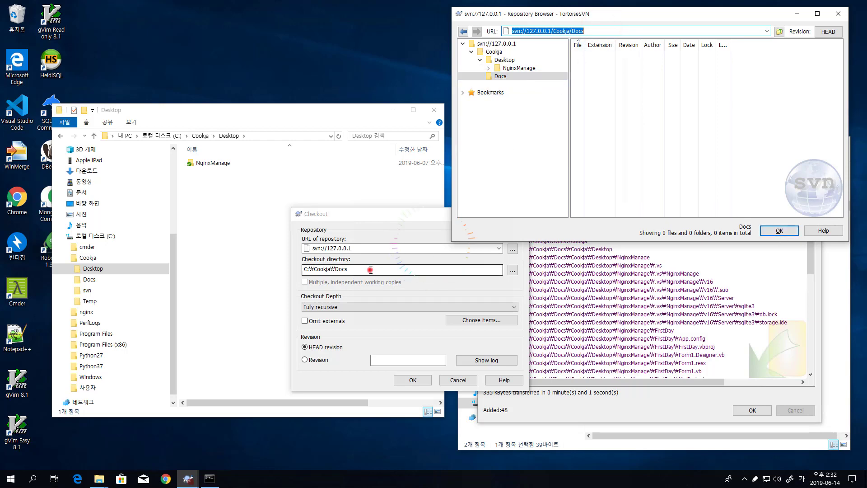
{"action": "left_click", "coordinate": [512, 271]}
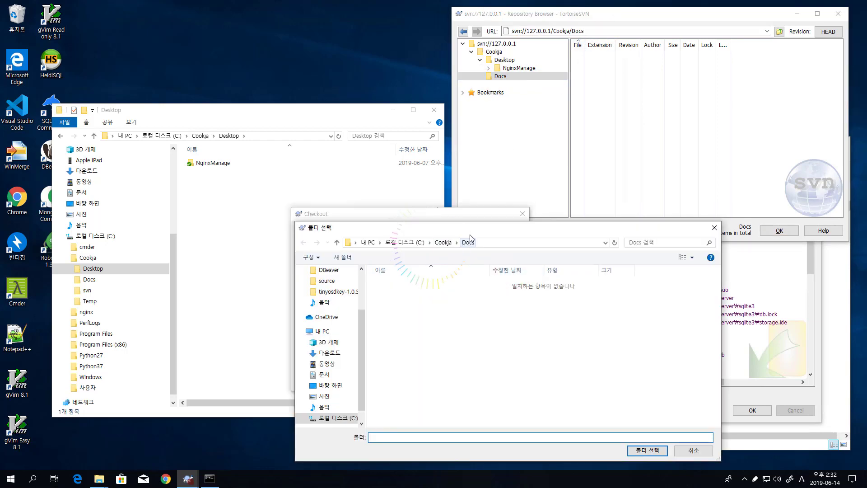
{"action": "left_click", "coordinate": [687, 365]}
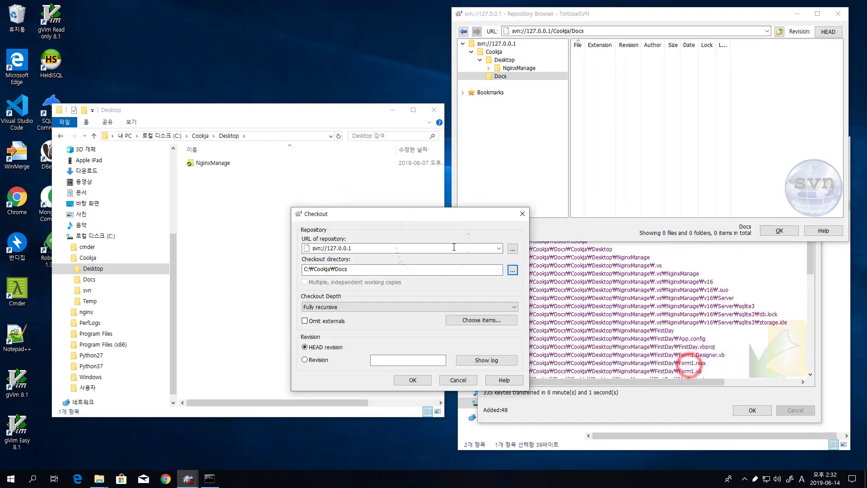
- Set the checkout's repository URL to svn://127.0.0.1/Cookja/Docs by picking Docs from the repository tree
{"action": "left_click", "coordinate": [512, 248]}
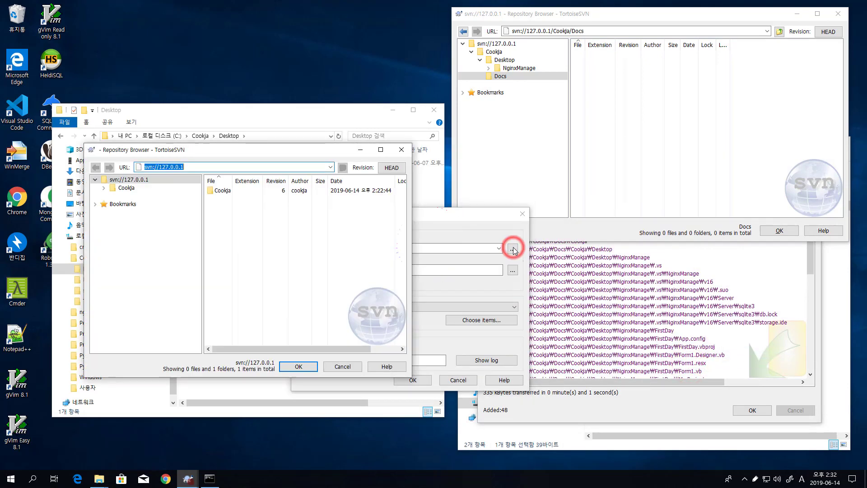
{"action": "left_click", "coordinate": [104, 188]}
{"action": "left_click", "coordinate": [131, 204]}
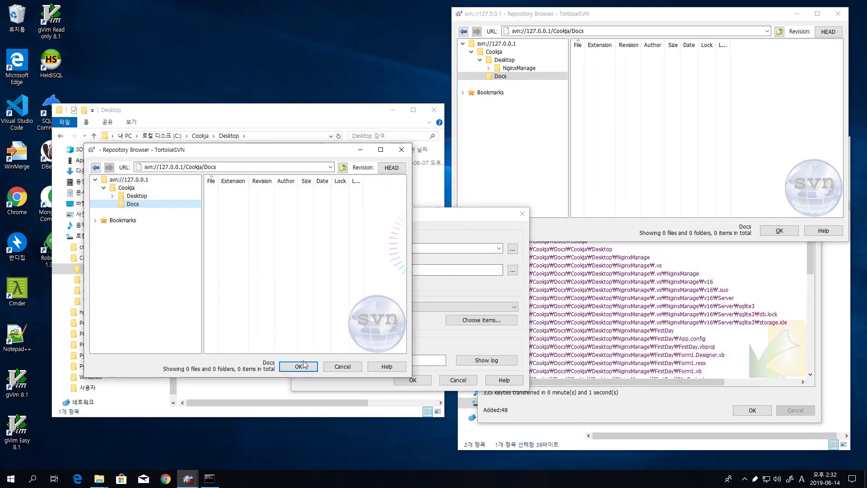
{"action": "left_click", "coordinate": [306, 370]}
{"action": "left_click", "coordinate": [415, 249]}
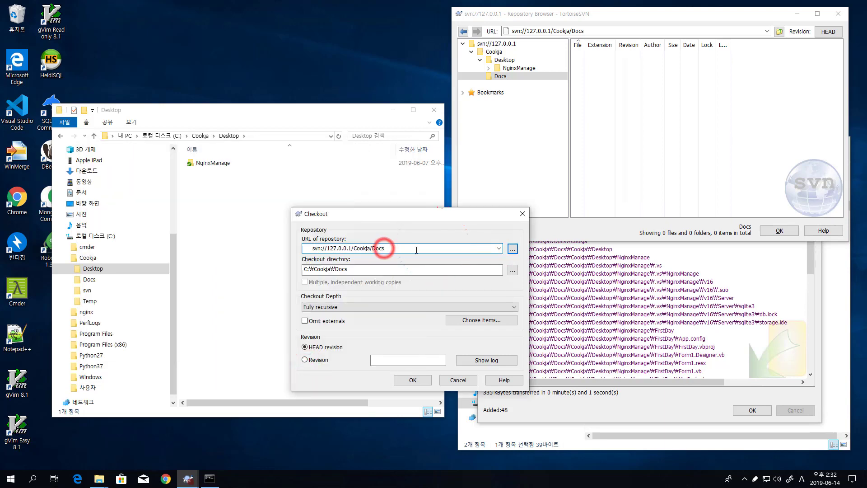
- Try to check out svn://127.0.0.1/Cookja/Docs into C:\Cookja\Docs, accepting the checkout into a non-empty folder
{"action": "left_click", "coordinate": [314, 270]}
{"action": "left_click", "coordinate": [380, 248]}
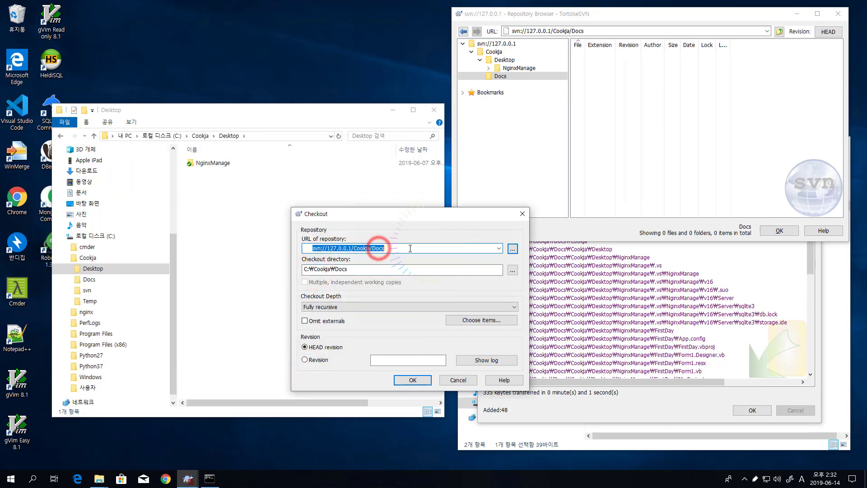
{"action": "left_click", "coordinate": [409, 248]}
{"action": "left_click", "coordinate": [364, 270]}
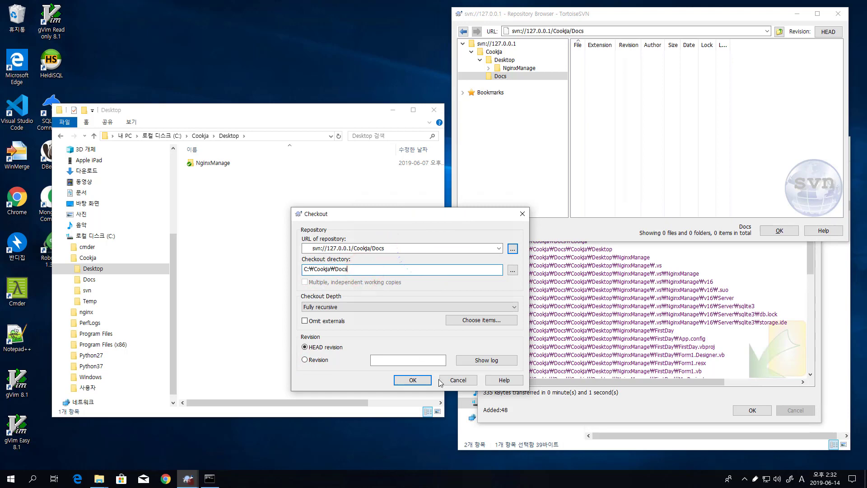
{"action": "left_click", "coordinate": [420, 381]}
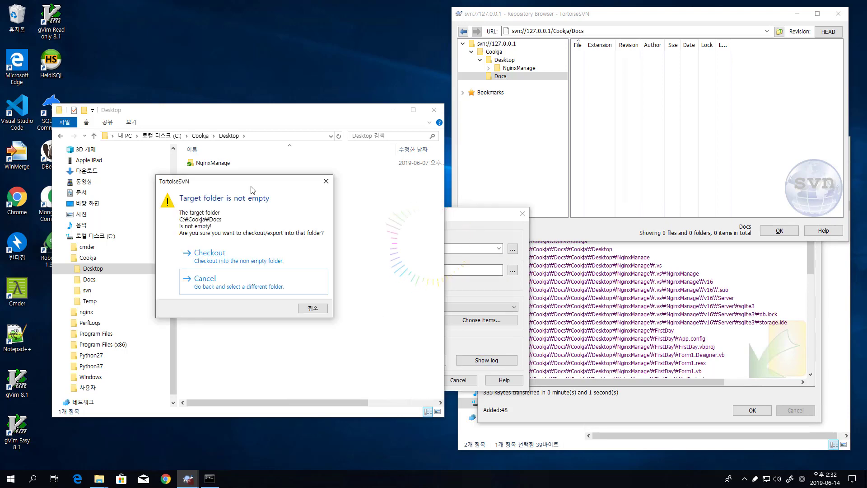
{"action": "left_click_drag", "start_coordinate": [250, 180], "coordinate": [604, 233]}
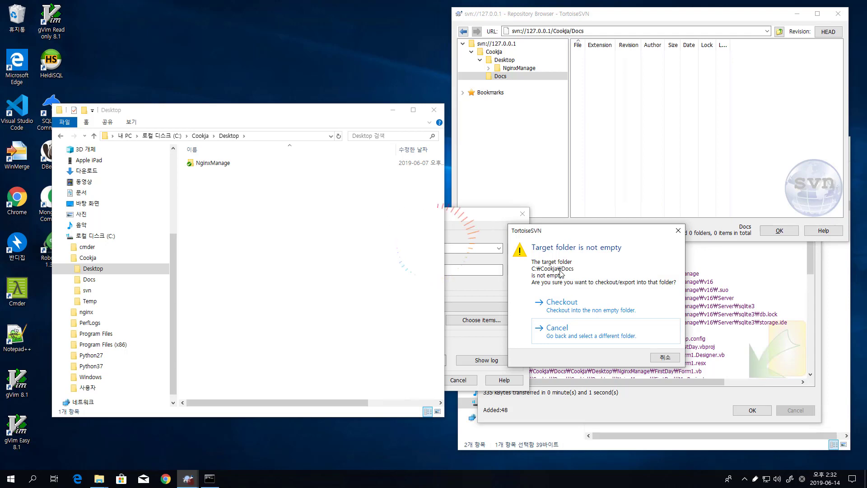
{"action": "left_click", "coordinate": [617, 311]}
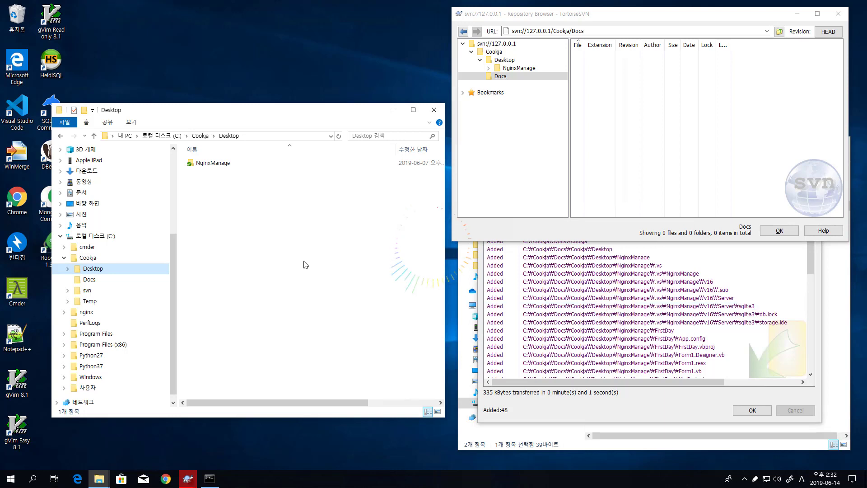
- Open the local Docs folder and close the report window of the earlier finished checkout
{"action": "left_click", "coordinate": [89, 279]}
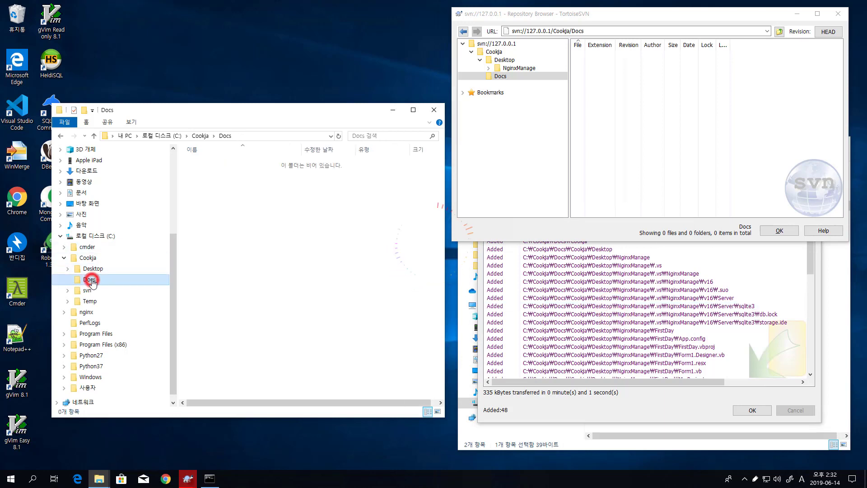
{"action": "left_click", "coordinate": [305, 235]}
{"action": "left_click", "coordinate": [246, 202]}
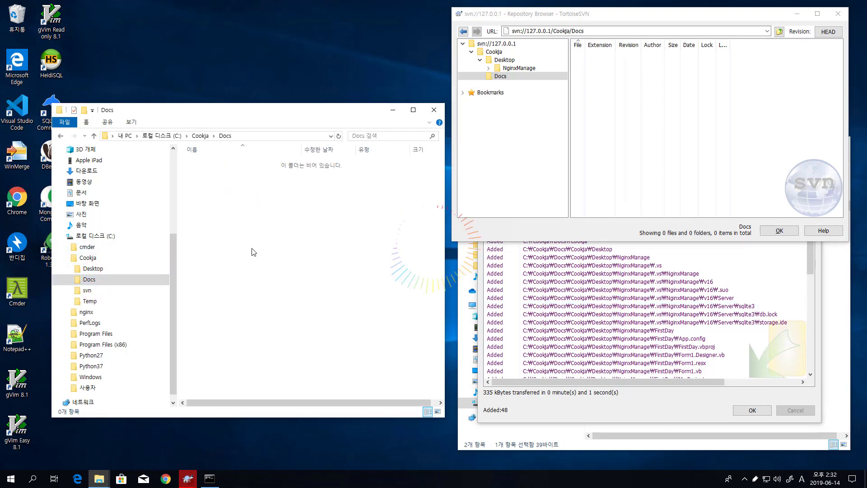
{"action": "left_click", "coordinate": [665, 405]}
{"action": "left_click", "coordinate": [746, 409]}
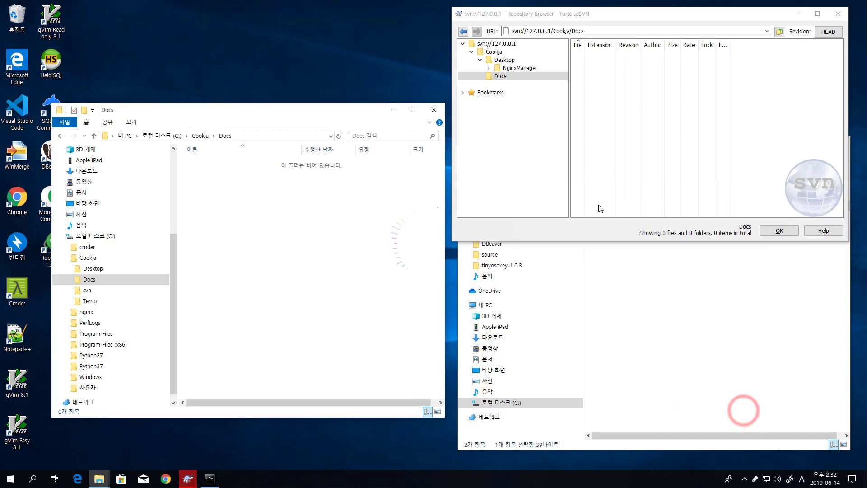
- Compare Docs in the repository browser with the local Docs folder, and review the SVN commands offered for the local one
{"action": "left_click", "coordinate": [612, 167]}
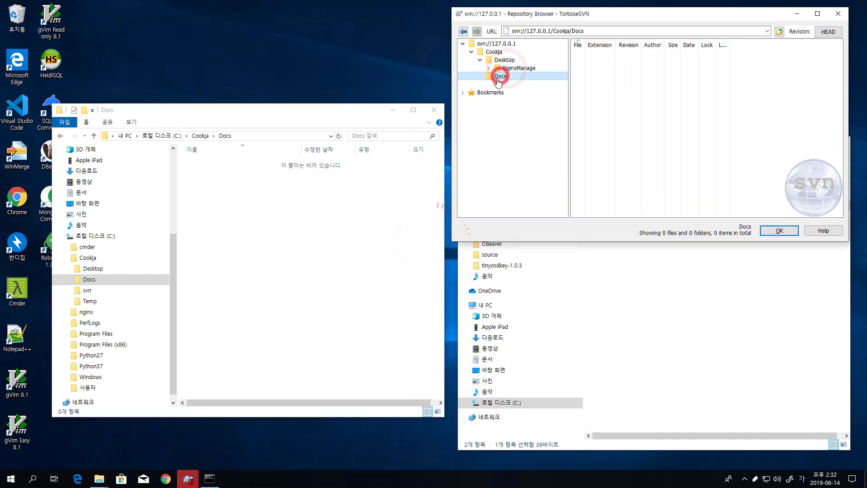
{"action": "left_click", "coordinate": [251, 299]}
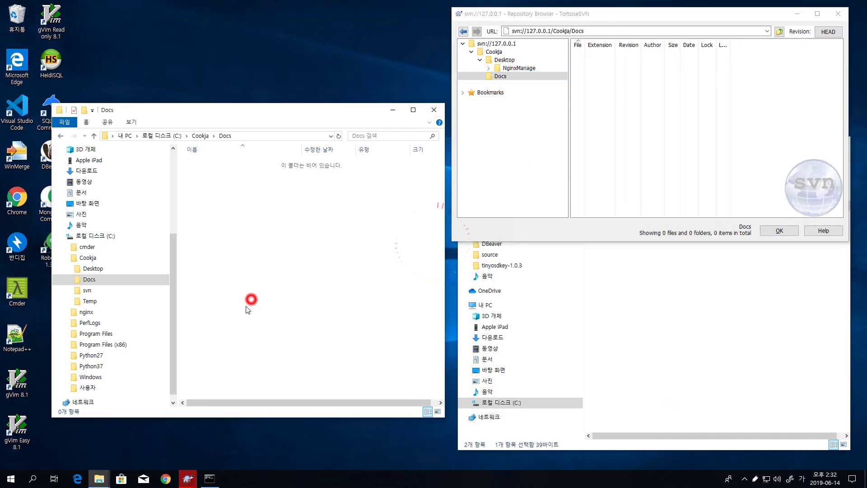
{"action": "left_click", "coordinate": [91, 268]}
{"action": "left_click", "coordinate": [91, 279]}
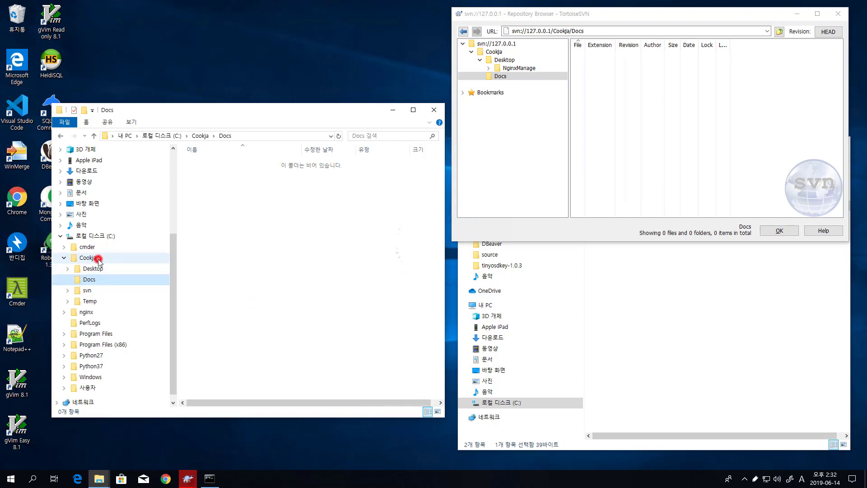
{"action": "left_click", "coordinate": [98, 258]}
{"action": "left_click", "coordinate": [91, 279]}
{"action": "right_click", "coordinate": [93, 282]}
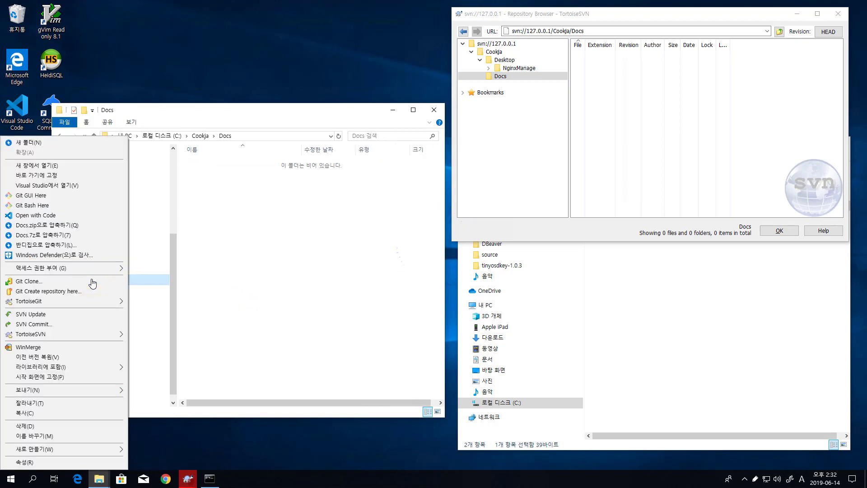
{"action": "left_click", "coordinate": [308, 309]}
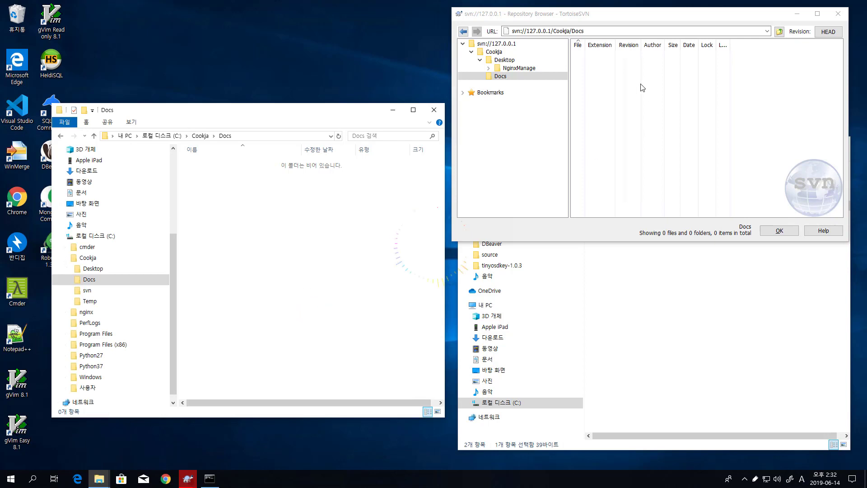
- Bring the repos folder window into view and close the repository browser
{"action": "left_click", "coordinate": [681, 324]}
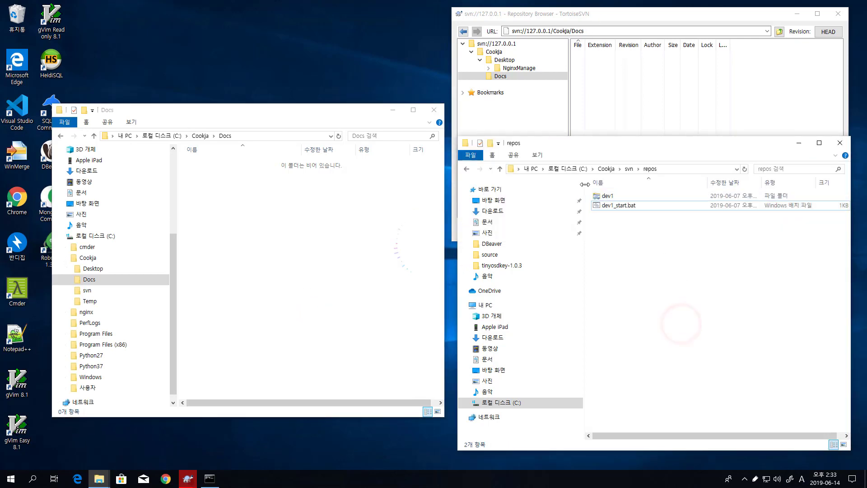
{"action": "left_click", "coordinate": [611, 85]}
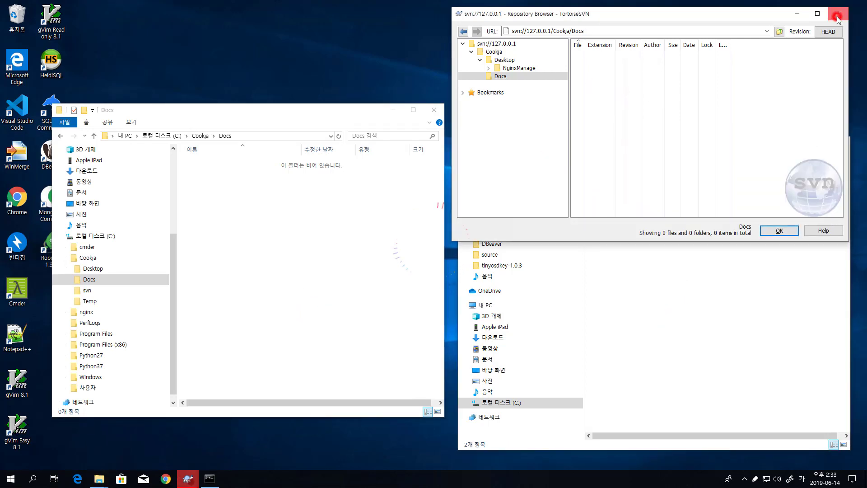
{"action": "left_click", "coordinate": [837, 15]}
- Try to delete the Docs folder from the local Cookja folder, cancelling at the folder-in-use prompt
{"action": "left_click", "coordinate": [324, 289]}
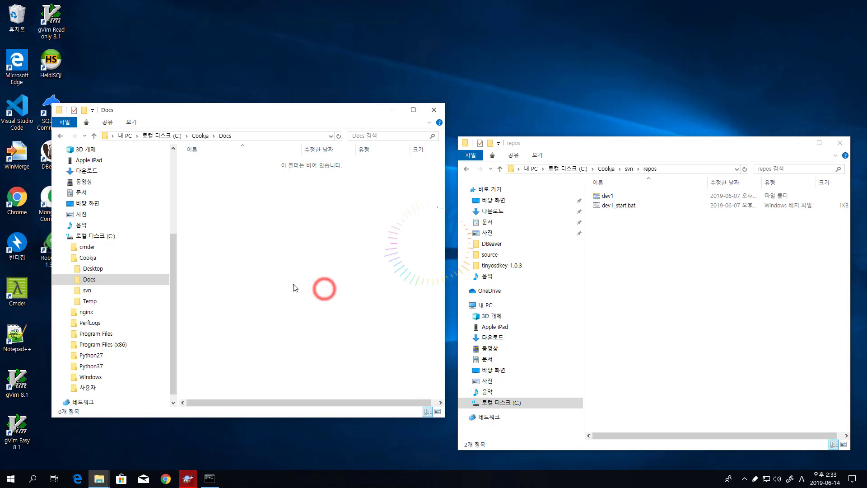
{"action": "left_click", "coordinate": [74, 257]}
{"action": "right_click", "coordinate": [199, 173]}
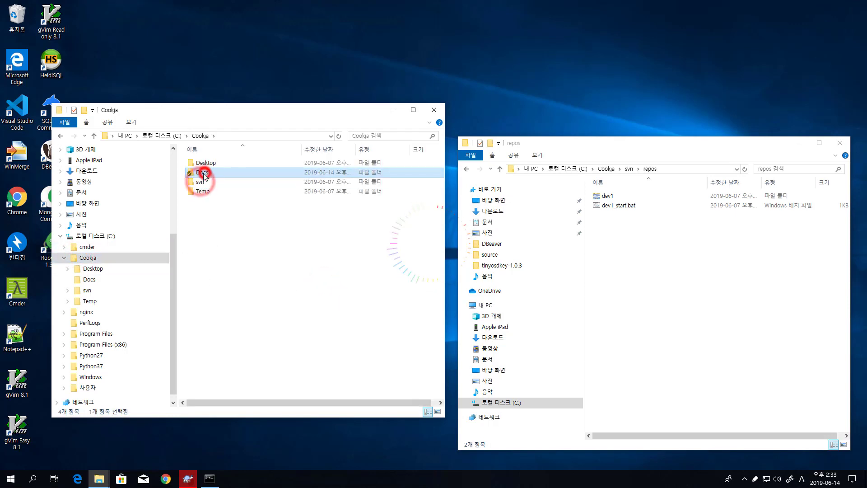
{"action": "left_click", "coordinate": [102, 438]}
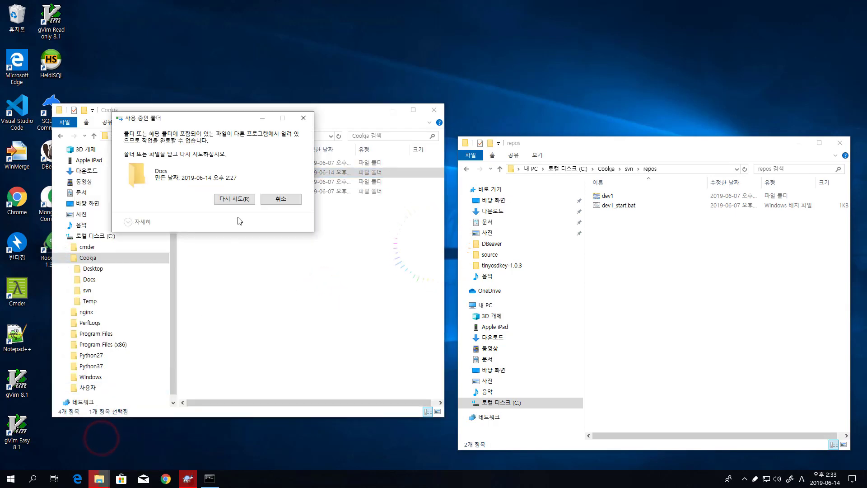
{"action": "left_click", "coordinate": [295, 199]}
- Examine the error reported in the checkout result window for C:\Cookja\Docs
{"action": "left_click", "coordinate": [265, 304]}
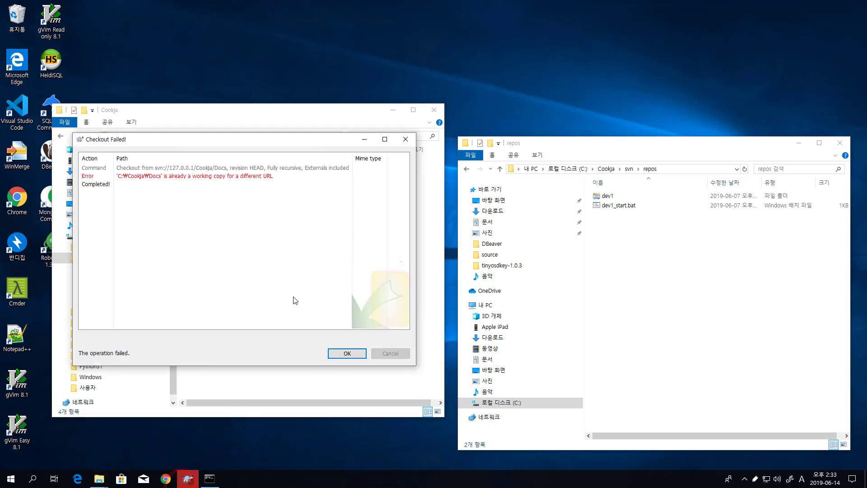
{"action": "left_click", "coordinate": [202, 177]}
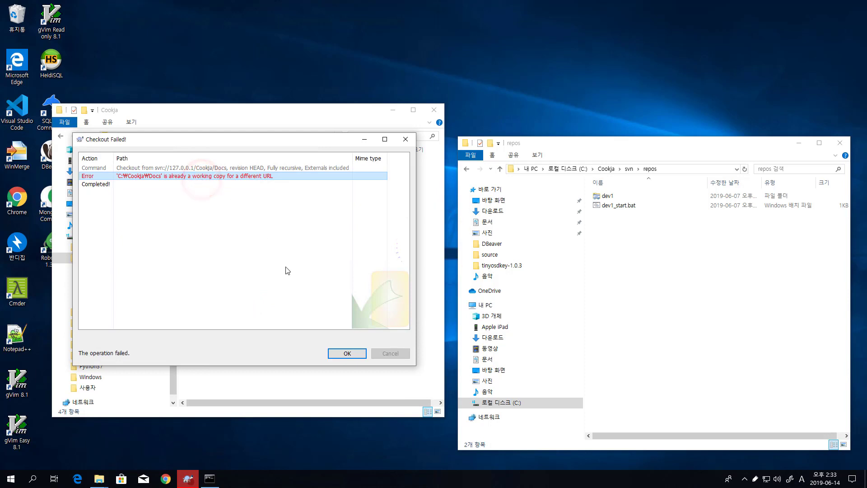
- Close the failed checkout result, look inside the local Docs folder, and delete Docs from C:\Cookja
{"action": "left_click", "coordinate": [348, 355]}
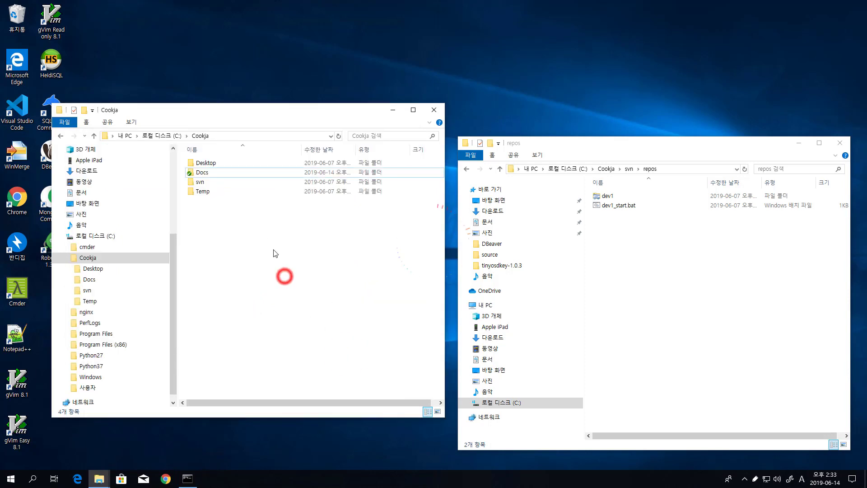
{"action": "double_click", "coordinate": [203, 173]}
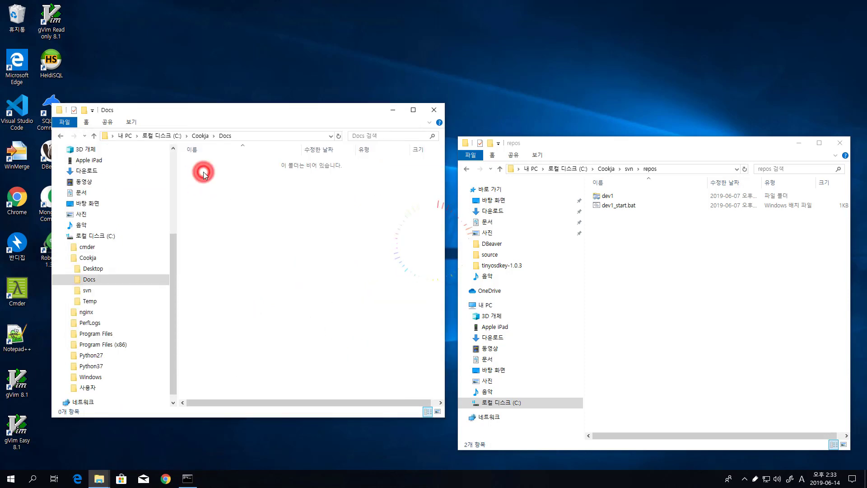
{"action": "key", "text": "alt+Left"}
{"action": "right_click", "coordinate": [202, 176]}
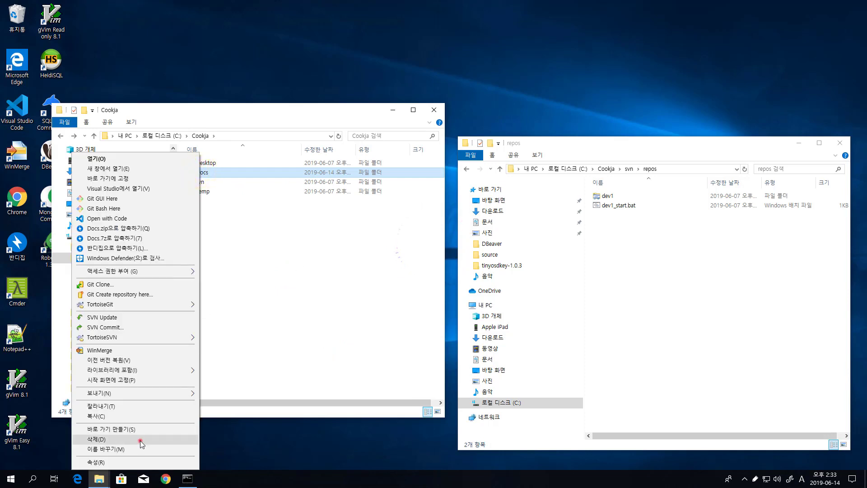
{"action": "left_click", "coordinate": [140, 440]}
{"action": "left_click", "coordinate": [247, 225]}
{"action": "right_click", "coordinate": [244, 264]}
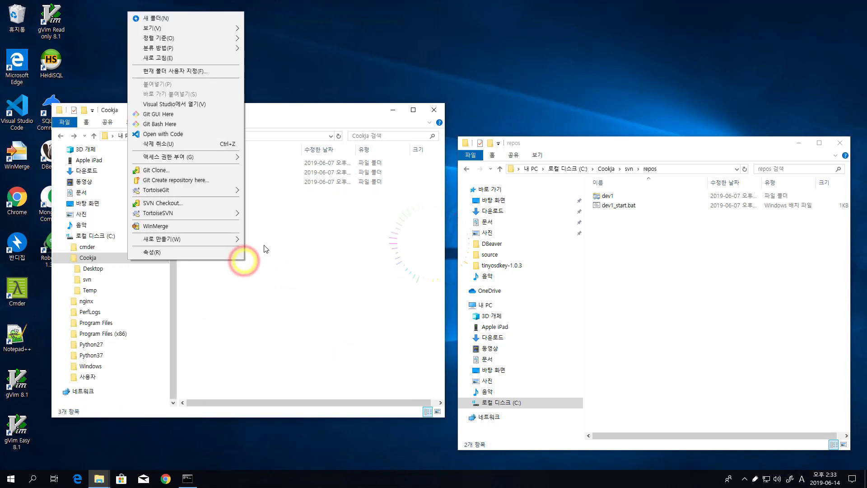
{"action": "left_click", "coordinate": [222, 239]}
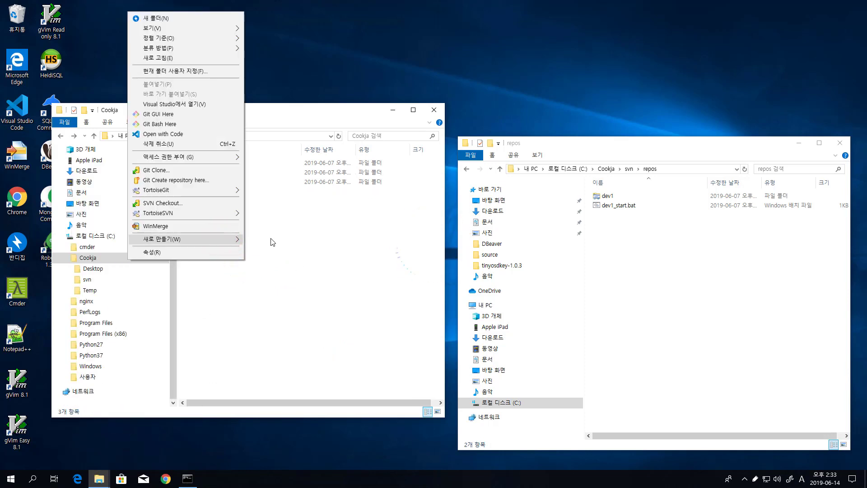
{"action": "left_click", "coordinate": [281, 351]}
- Empty the Recycle Bin, confirming permanent deletion of its contents
{"action": "right_click", "coordinate": [17, 21]}
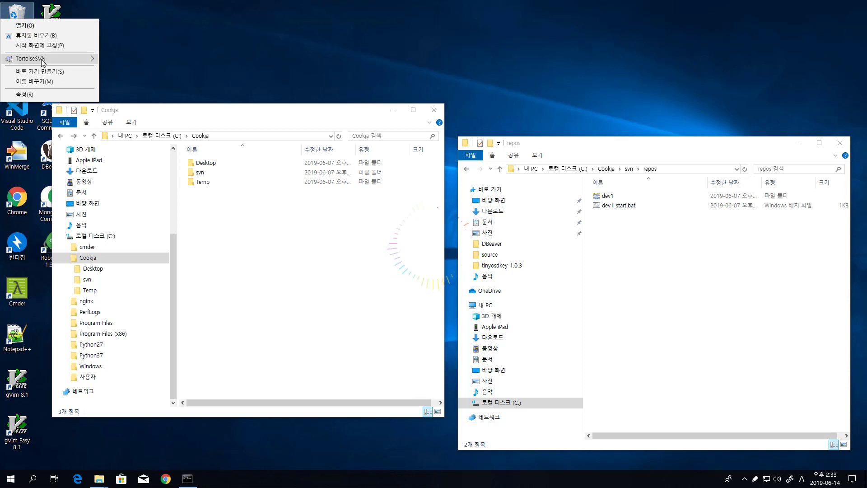
{"action": "mouse_move", "coordinate": [42, 60]}
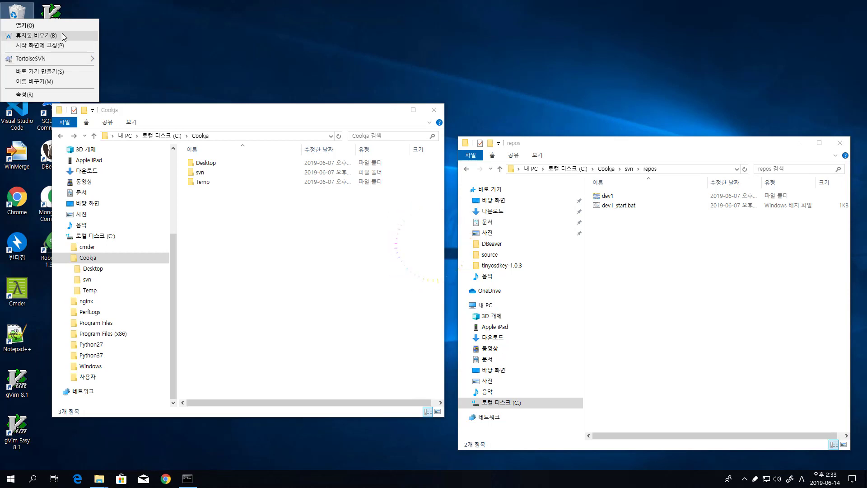
{"action": "left_click", "coordinate": [71, 35]}
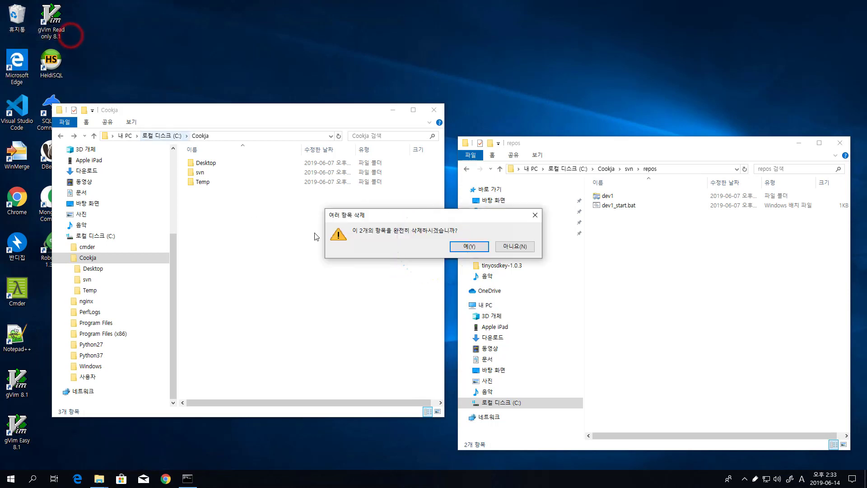
{"action": "left_click", "coordinate": [465, 243]}
- Create a new folder named Docs in C:\Cookja
{"action": "right_click", "coordinate": [240, 216]}
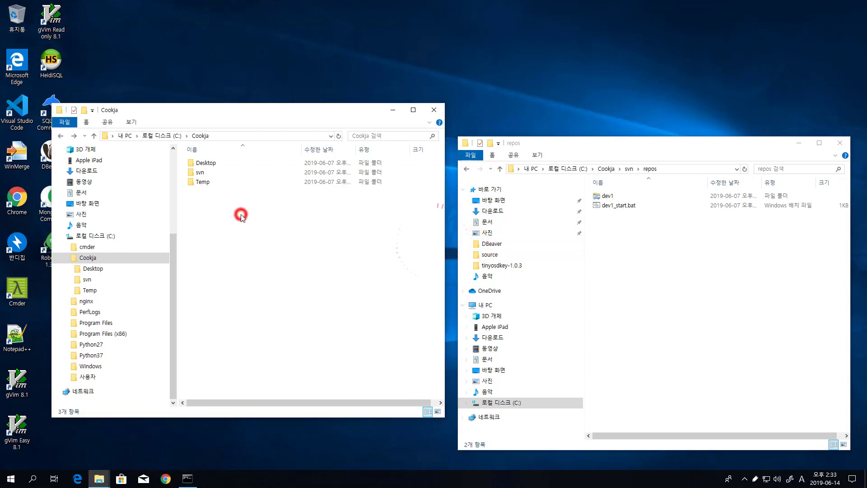
{"action": "left_click", "coordinate": [196, 229]}
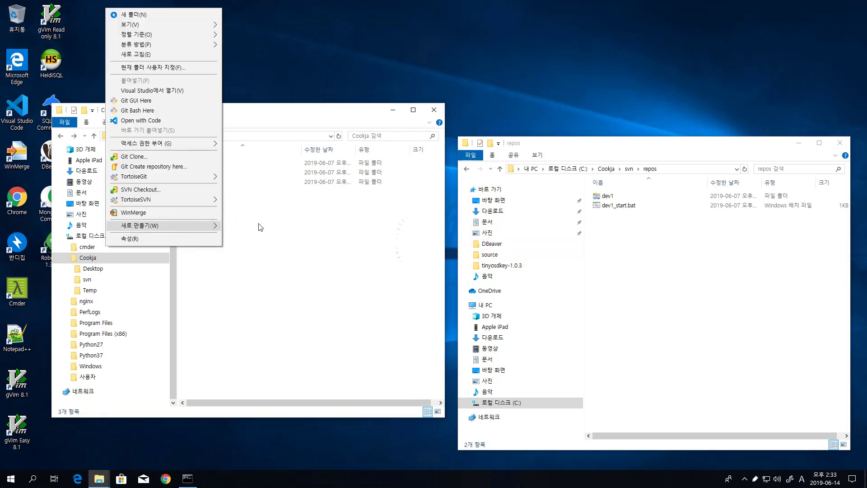
{"action": "mouse_move", "coordinate": [137, 229]}
{"action": "left_click", "coordinate": [237, 229]}
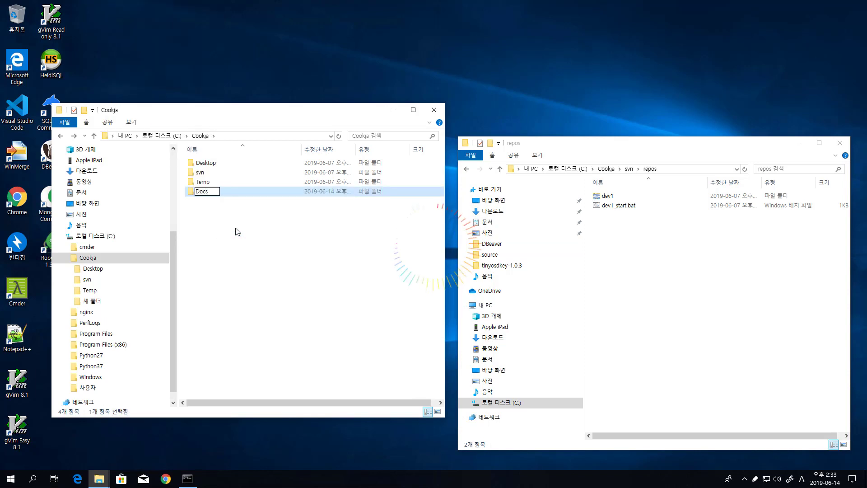
{"action": "key", "text": "Return"}
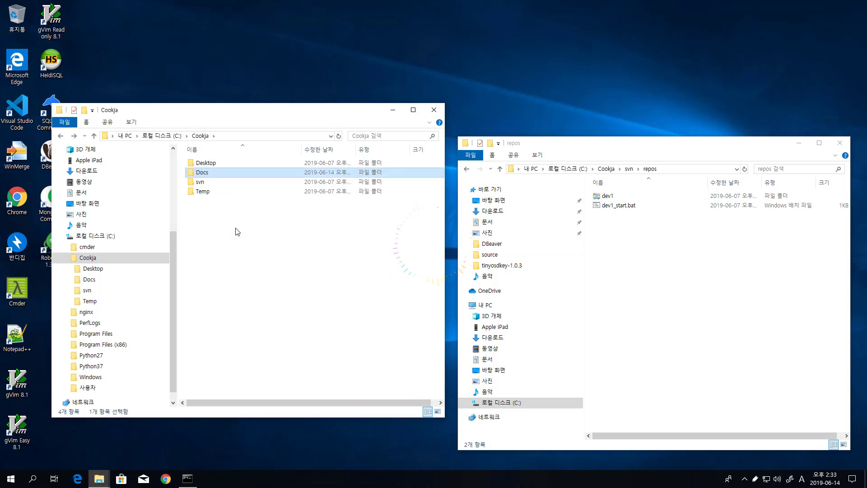
- Start an SVN checkout on the new Docs folder and select svn://127.0.0.1/Cookja/Docs from the repository browser as its source
{"action": "double_click", "coordinate": [200, 172]}
{"action": "right_click", "coordinate": [93, 279]}
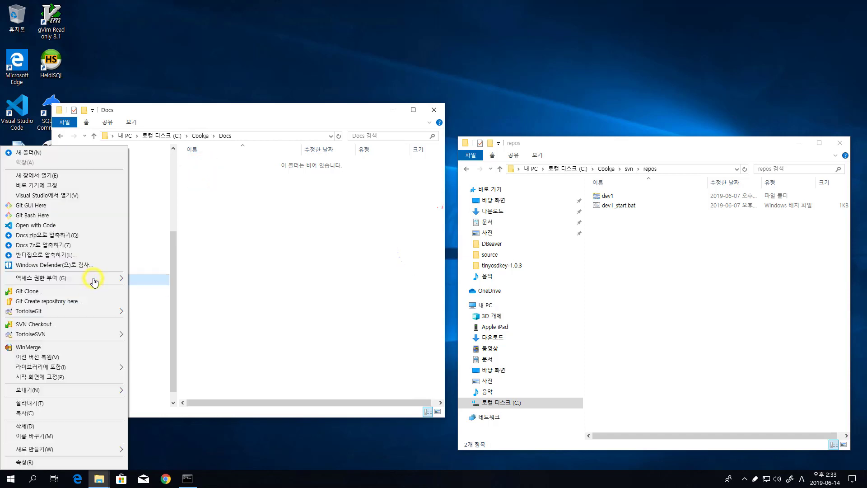
{"action": "left_click", "coordinate": [63, 325]}
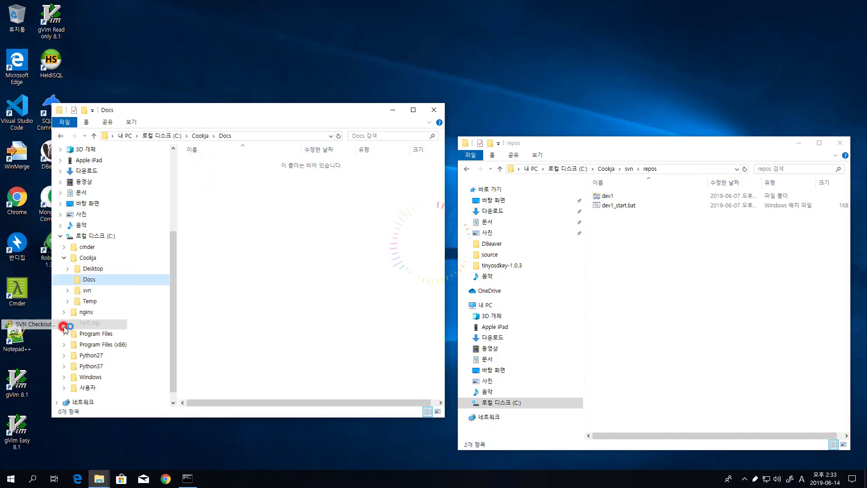
{"action": "left_click", "coordinate": [367, 248]}
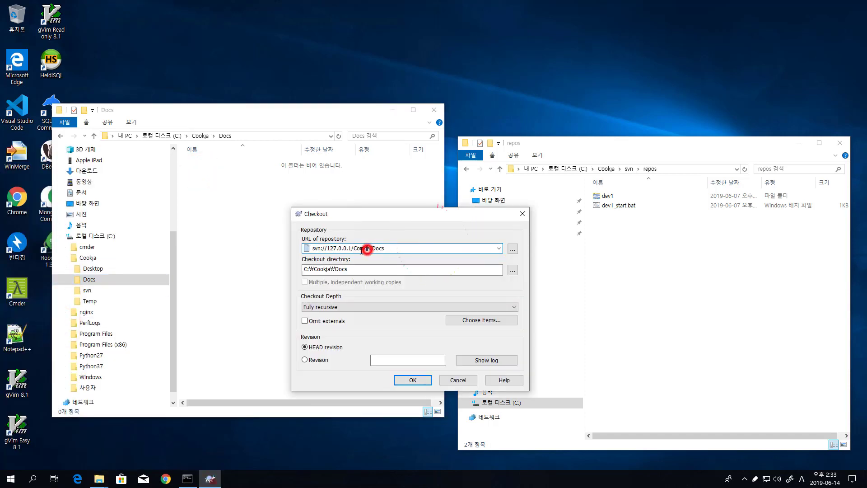
{"action": "left_click", "coordinate": [513, 248]}
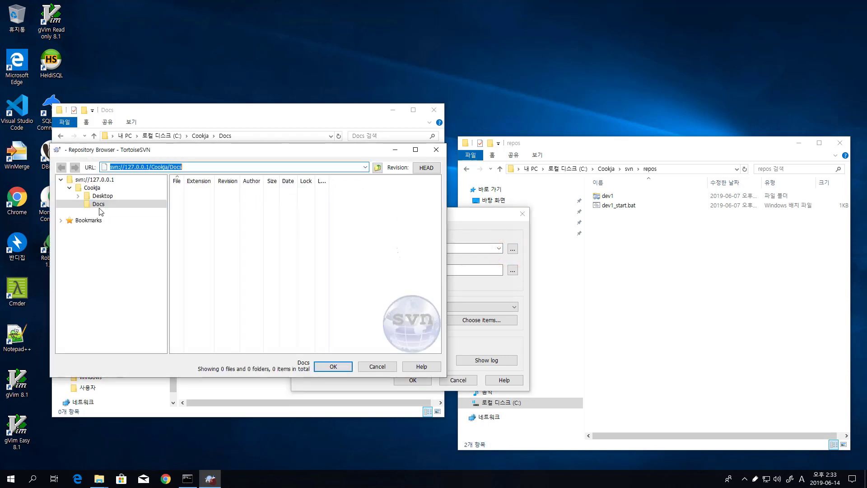
{"action": "left_click", "coordinate": [103, 207]}
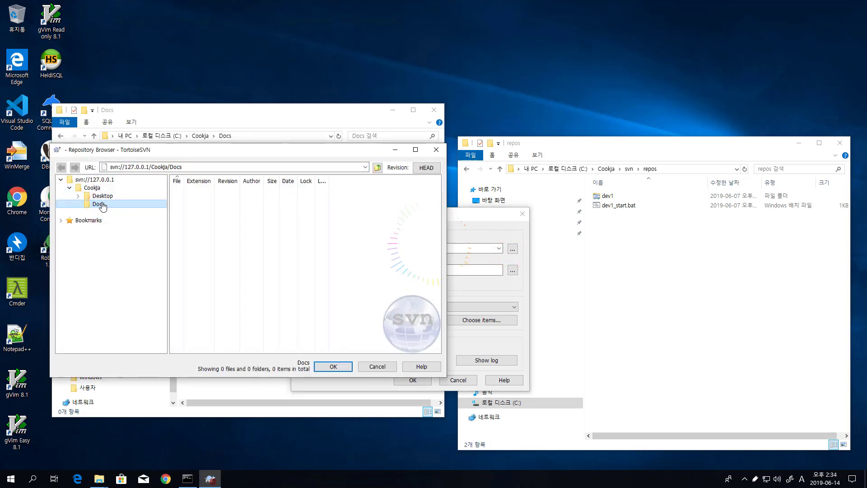
{"action": "left_click", "coordinate": [341, 367]}
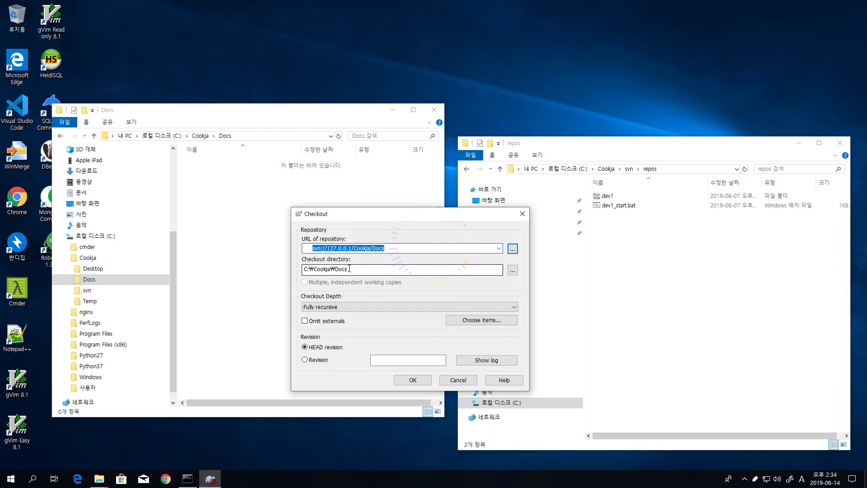
- Check that the checkout directory is C:\Cookja\Docs and run the fully recursive checkout at HEAD revision
{"action": "left_click", "coordinate": [350, 269]}
{"action": "left_click_drag", "start_coordinate": [303, 269], "coordinate": [372, 267]}
{"action": "left_click", "coordinate": [371, 267]}
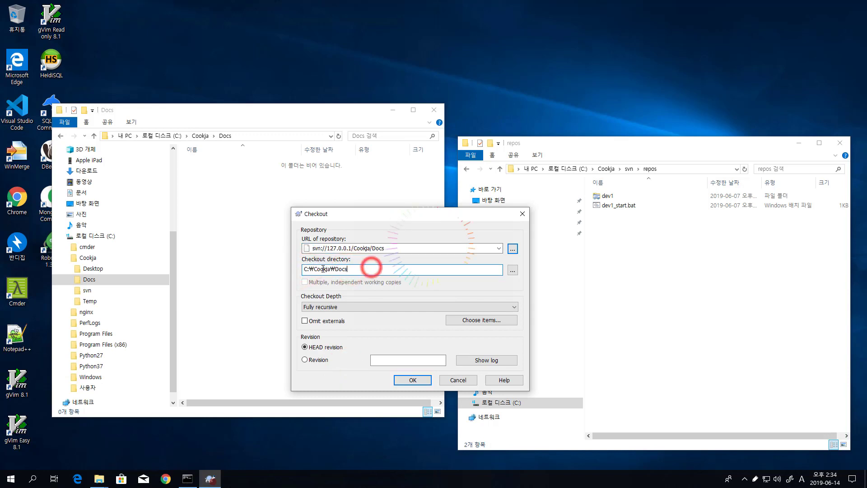
{"action": "left_click_drag", "start_coordinate": [312, 268], "coordinate": [367, 269]}
{"action": "left_click", "coordinate": [364, 269]}
{"action": "left_click_drag", "start_coordinate": [311, 269], "coordinate": [373, 270]}
{"action": "left_click", "coordinate": [373, 269]}
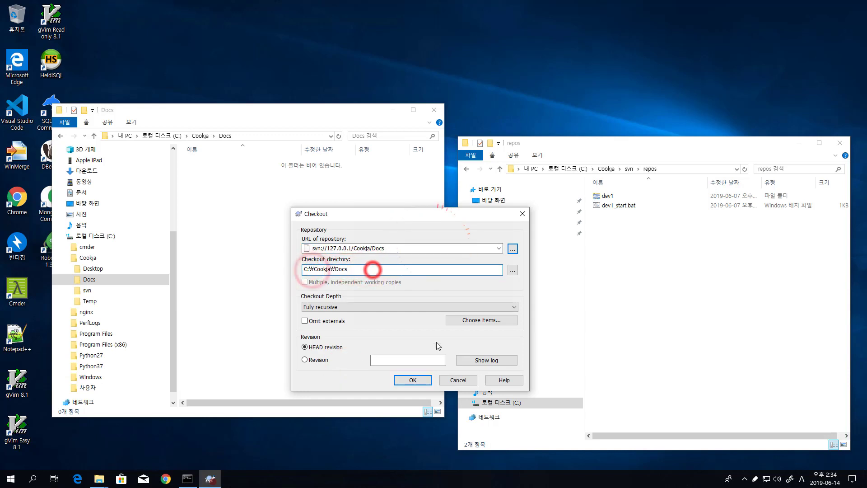
{"action": "left_click", "coordinate": [414, 381]}
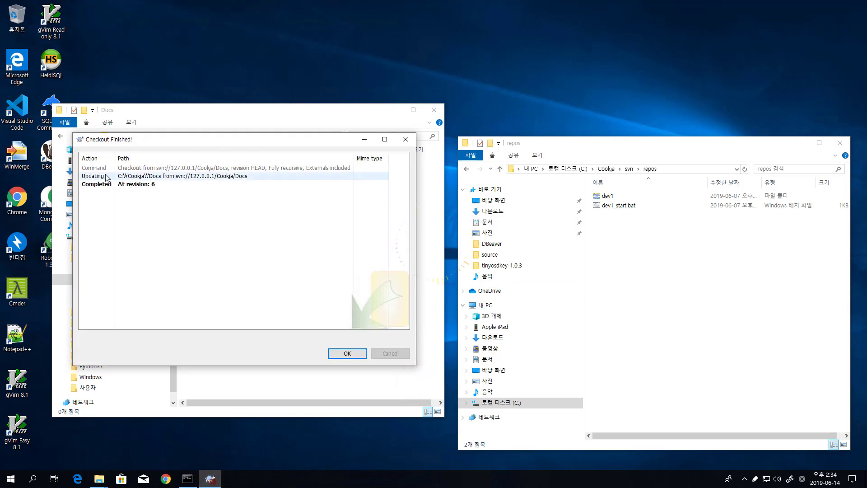
- Review the update and completion entries in the checkout result window and close it
{"action": "left_click_drag", "start_coordinate": [165, 140], "coordinate": [308, 36]}
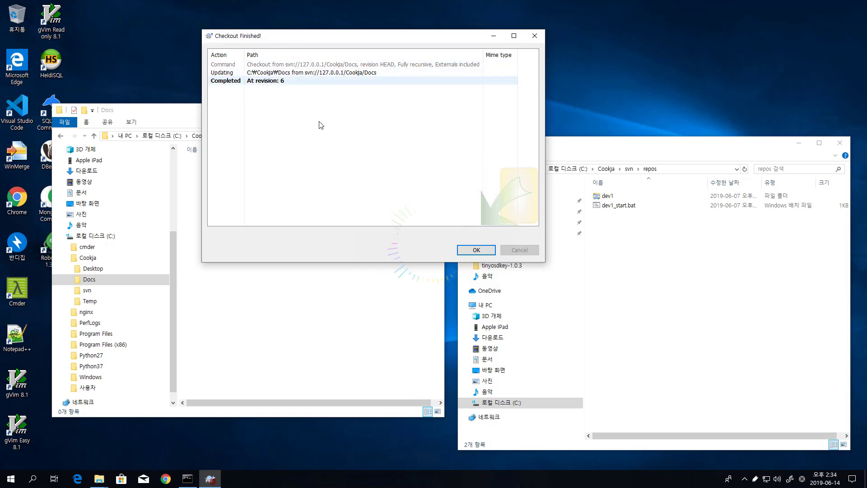
{"action": "left_click", "coordinate": [220, 74]}
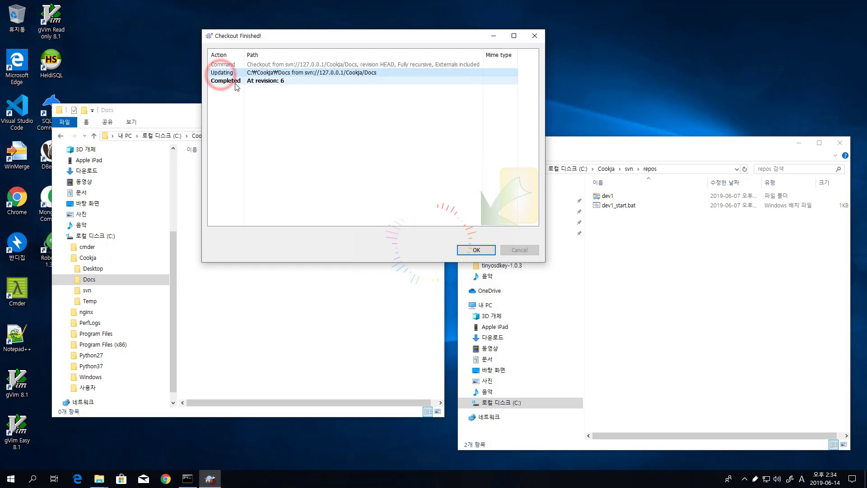
{"action": "left_click", "coordinate": [281, 84]}
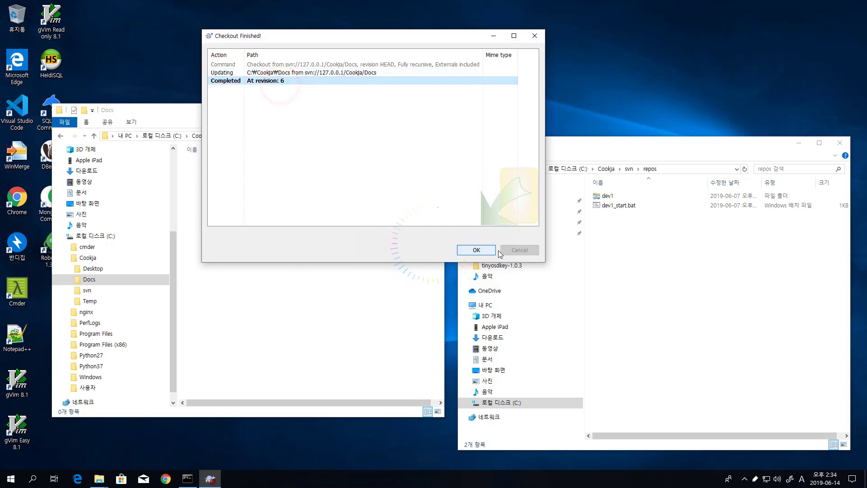
{"action": "left_click", "coordinate": [477, 250]}
{"action": "left_click", "coordinate": [282, 283]}
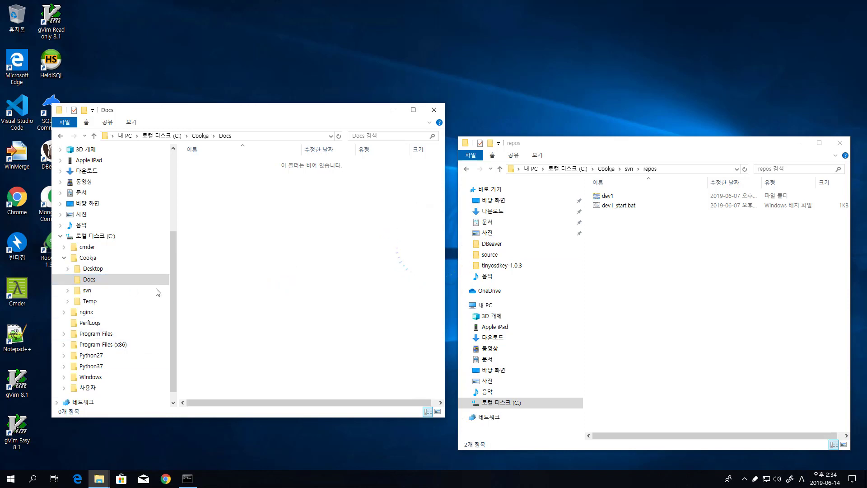
- Open the repository browser from the local Docs folder and move its window clear of the folder window
{"action": "right_click", "coordinate": [93, 284]}
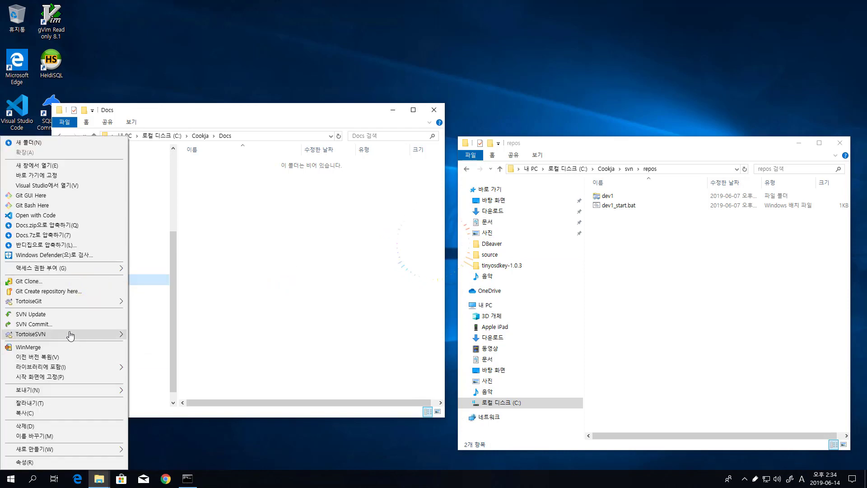
{"action": "left_click", "coordinate": [70, 334]}
{"action": "left_click", "coordinate": [179, 89]}
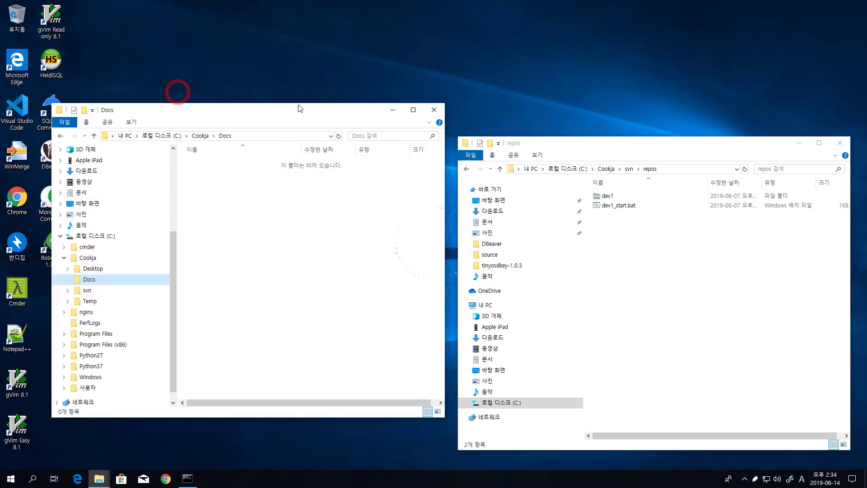
{"action": "left_click_drag", "start_coordinate": [229, 152], "coordinate": [610, 27]}
- View the revision log of the Docs folder in the repository browser and close the log
{"action": "right_click", "coordinate": [478, 82]}
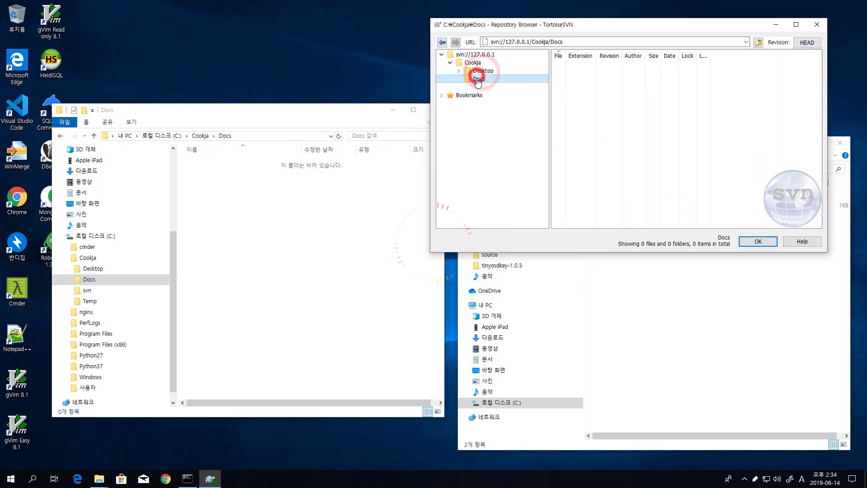
{"action": "left_click", "coordinate": [496, 84]}
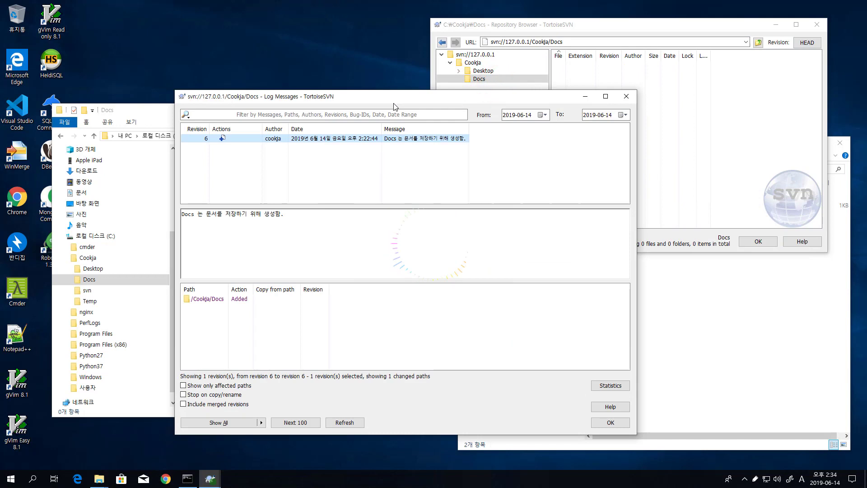
{"action": "left_click_drag", "start_coordinate": [395, 94], "coordinate": [594, 105]}
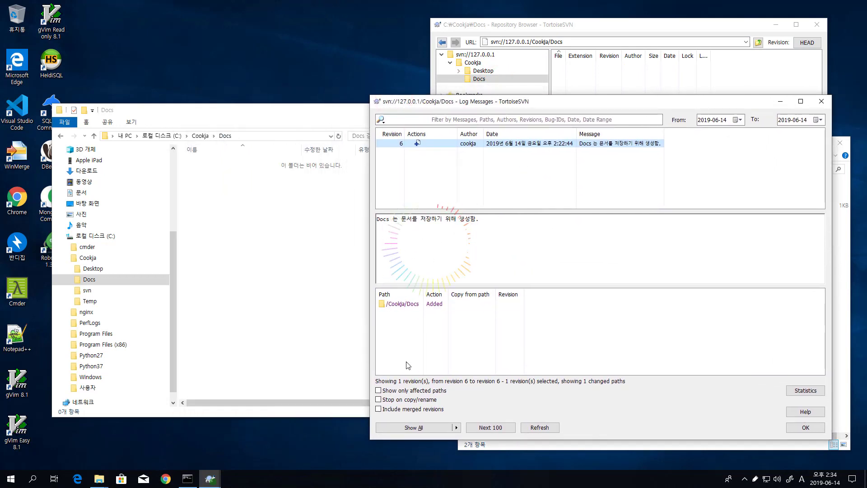
{"action": "key", "text": "Escape"}
- Compare the revision log of the repository root svn://127.0.0.1 with the log of its Cookja/Docs folder
{"action": "right_click", "coordinate": [473, 60]}
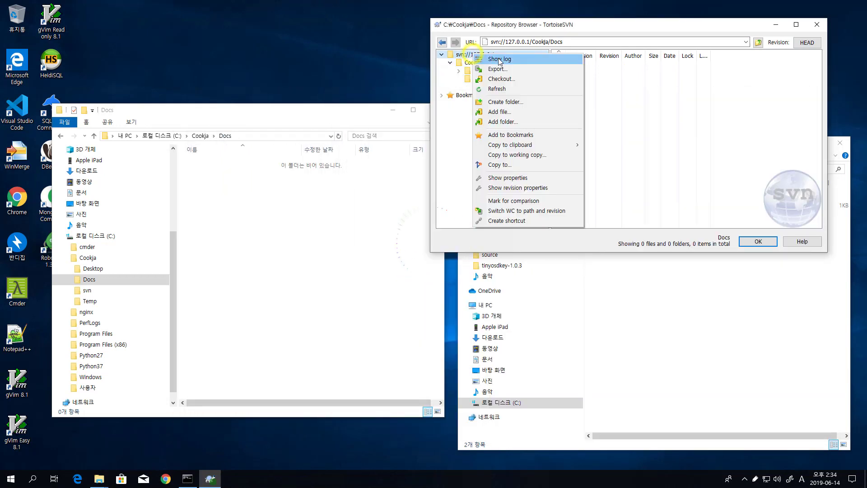
{"action": "left_click", "coordinate": [500, 62]}
{"action": "left_click_drag", "start_coordinate": [451, 98], "coordinate": [447, 62]}
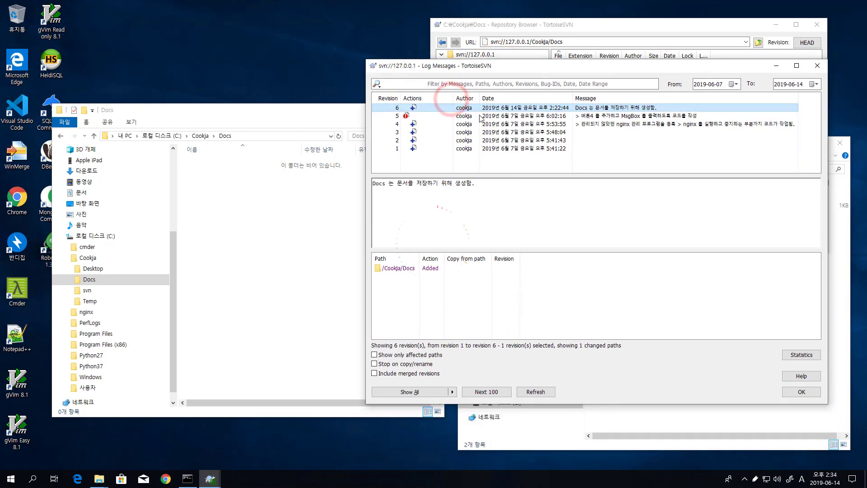
{"action": "left_click", "coordinate": [500, 115]}
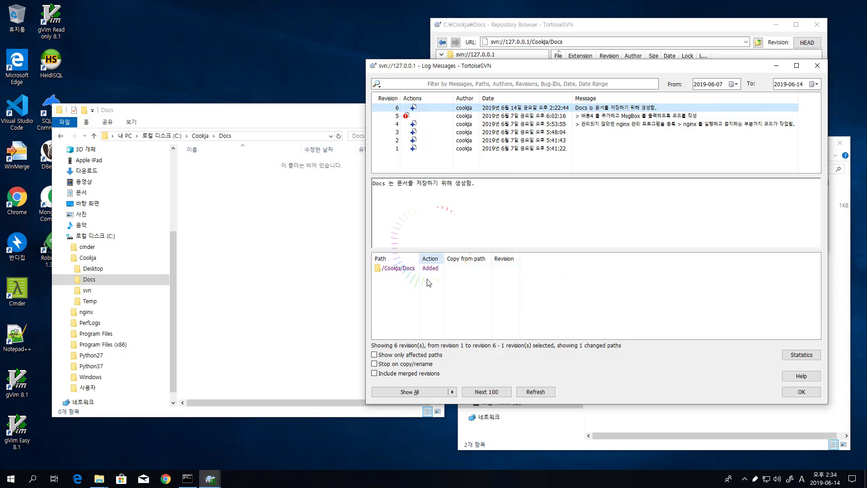
{"action": "left_click", "coordinate": [817, 65]}
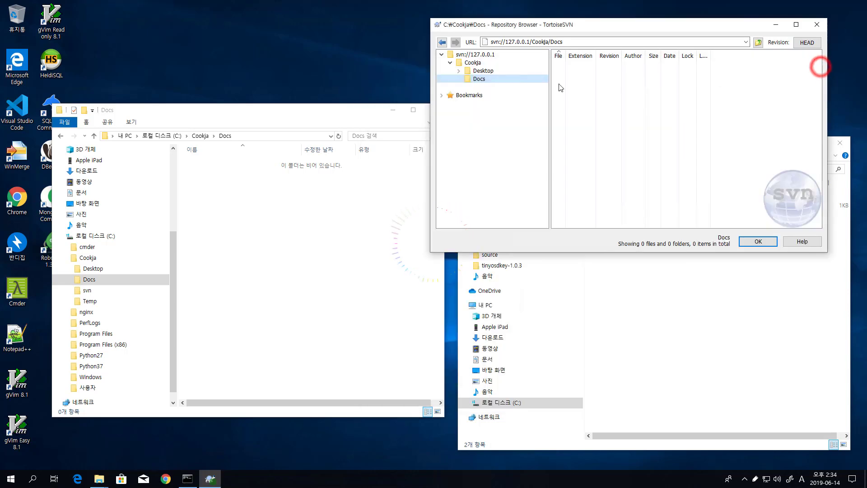
{"action": "right_click", "coordinate": [479, 79]}
{"action": "left_click", "coordinate": [498, 84]}
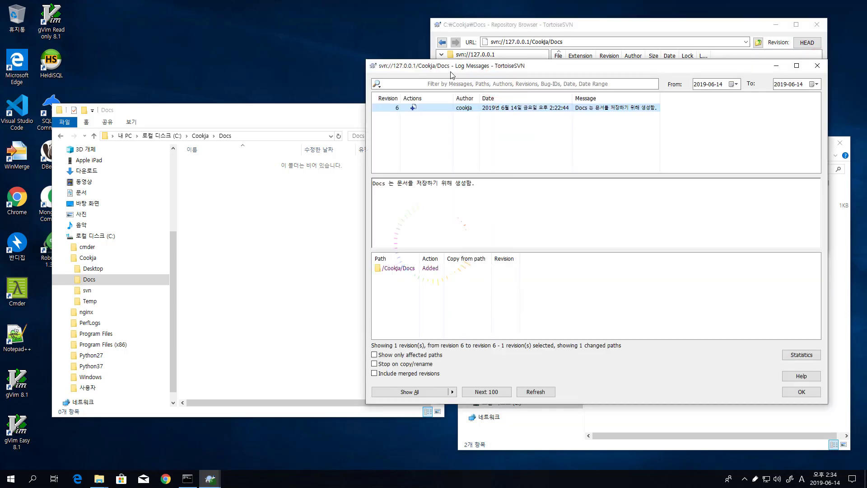
- Move the revision log window clear of the folder window and bring the local Docs folder to the front
{"action": "left_click_drag", "start_coordinate": [458, 66], "coordinate": [485, 63]}
{"action": "left_click", "coordinate": [402, 264]}
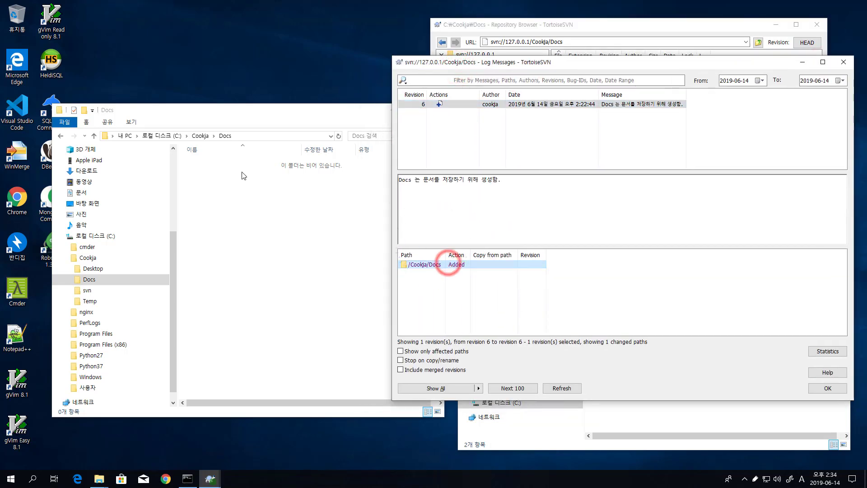
{"action": "left_click", "coordinate": [263, 228]}
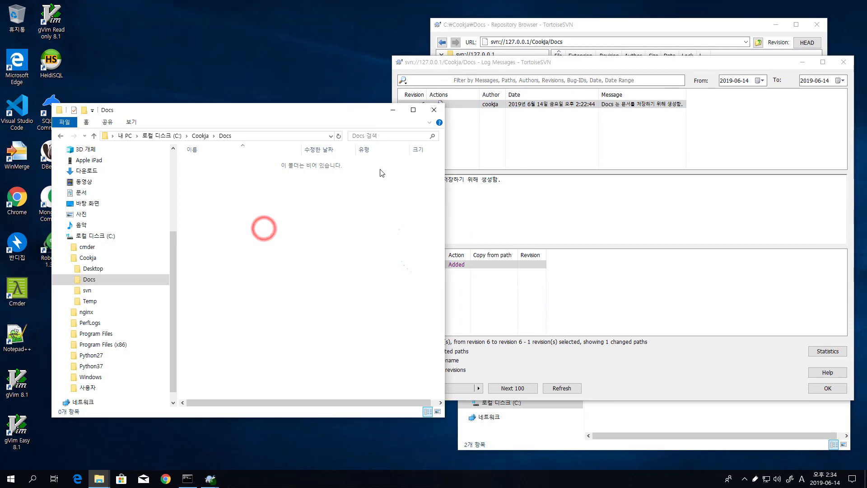
{"action": "left_click", "coordinate": [91, 280]}
{"action": "left_click", "coordinate": [89, 256]}
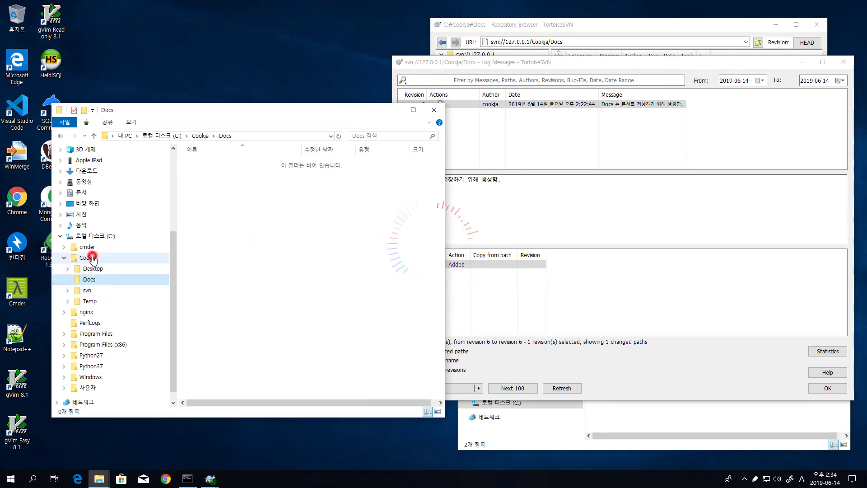
{"action": "left_click", "coordinate": [96, 281]}
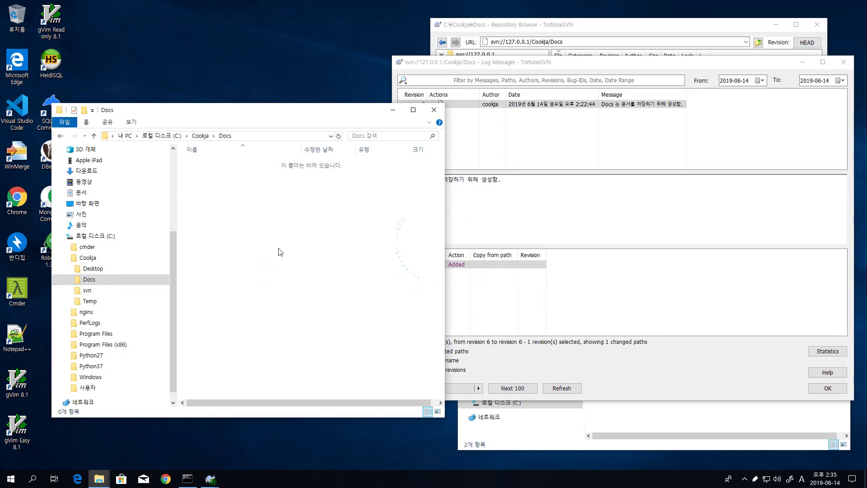
- Turn on the display of hidden items so the local Docs folder lists its .svn folder
{"action": "left_click", "coordinate": [133, 122]}
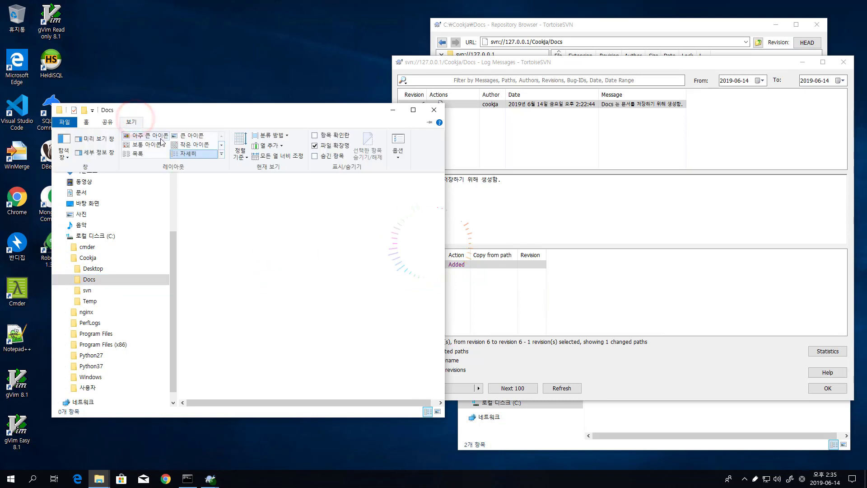
{"action": "left_click", "coordinate": [325, 156]}
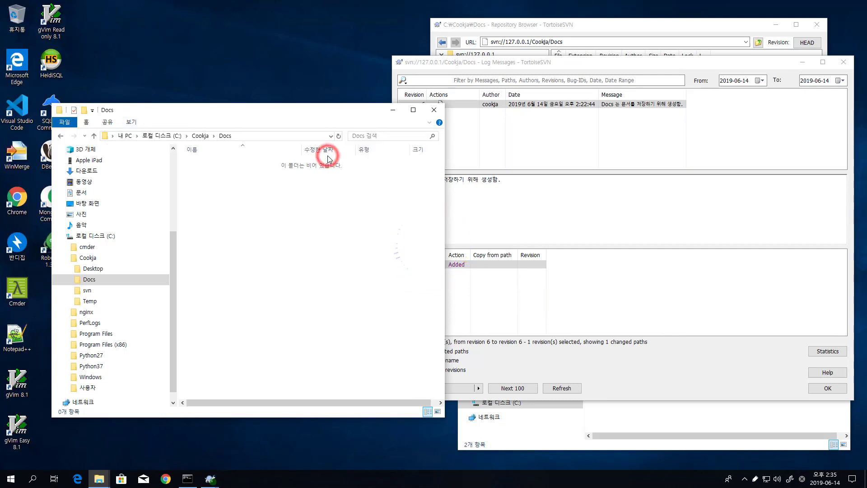
{"action": "left_click", "coordinate": [286, 241]}
{"action": "mouse_move", "coordinate": [205, 166]}
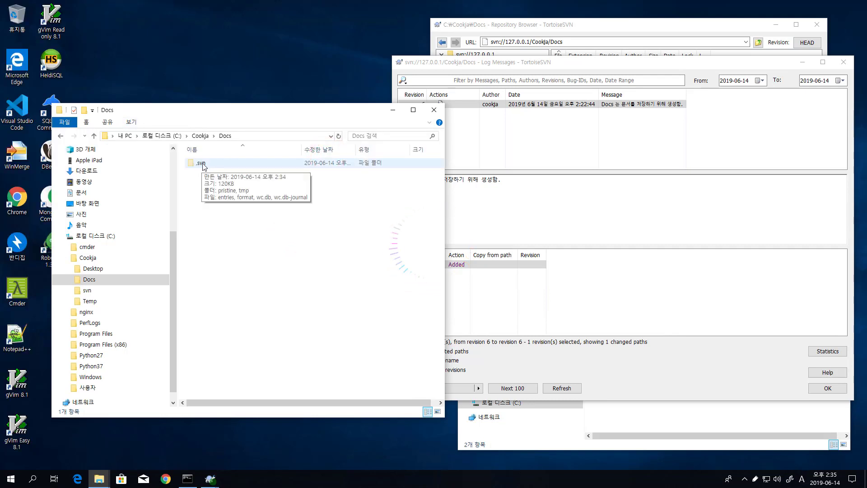
- Open the .svn folder inside Docs and examine its contents alongside the Docs revision log
{"action": "left_click", "coordinate": [212, 208]}
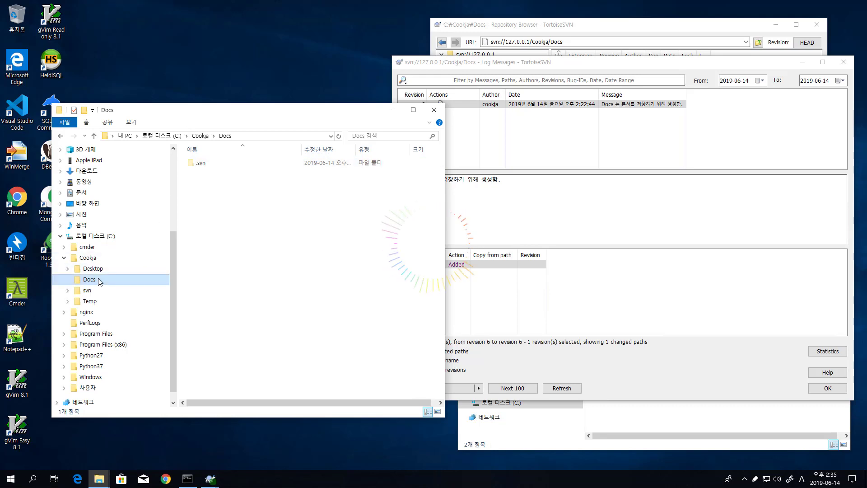
{"action": "left_click", "coordinate": [239, 250]}
{"action": "double_click", "coordinate": [215, 162]}
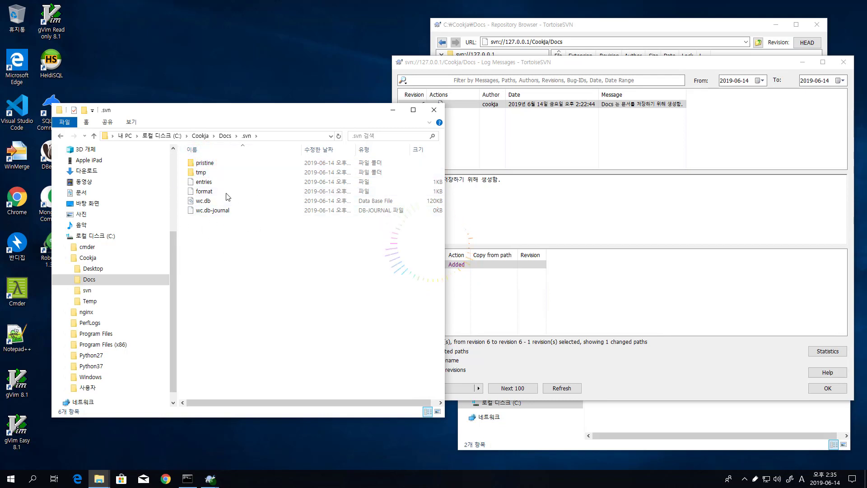
{"action": "left_click", "coordinate": [294, 303]}
{"action": "left_click", "coordinate": [524, 63]}
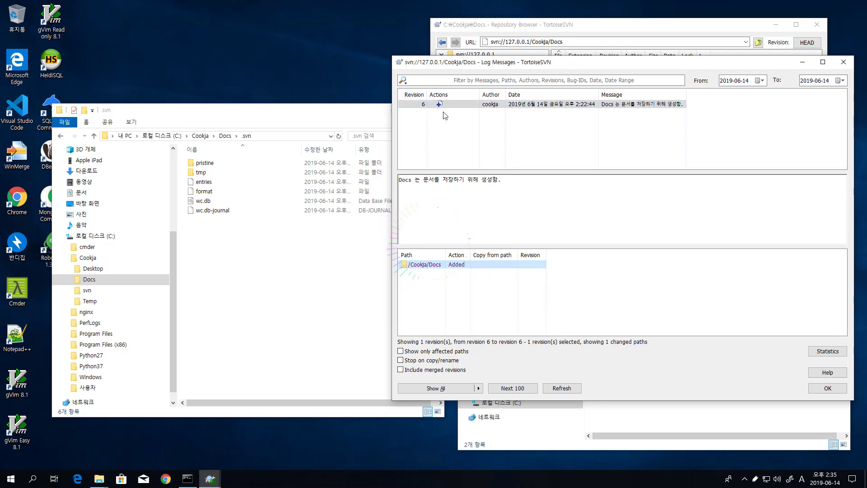
{"action": "left_click", "coordinate": [235, 277]}
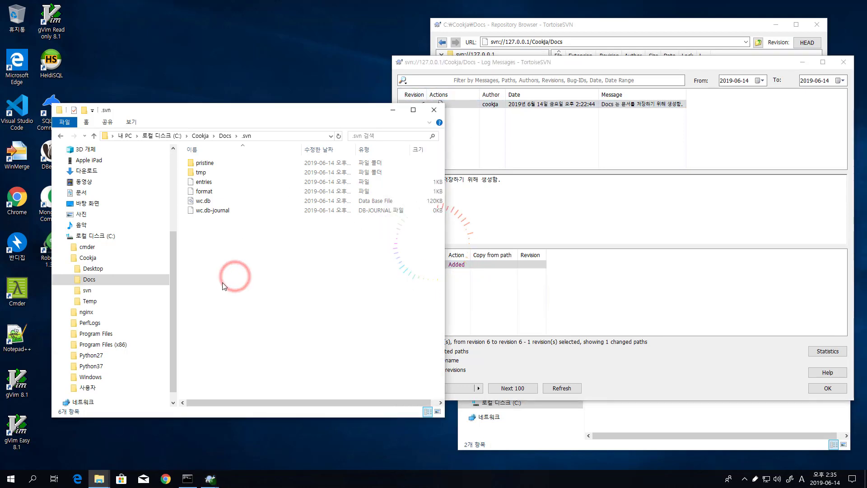
{"action": "left_click", "coordinate": [514, 110]}
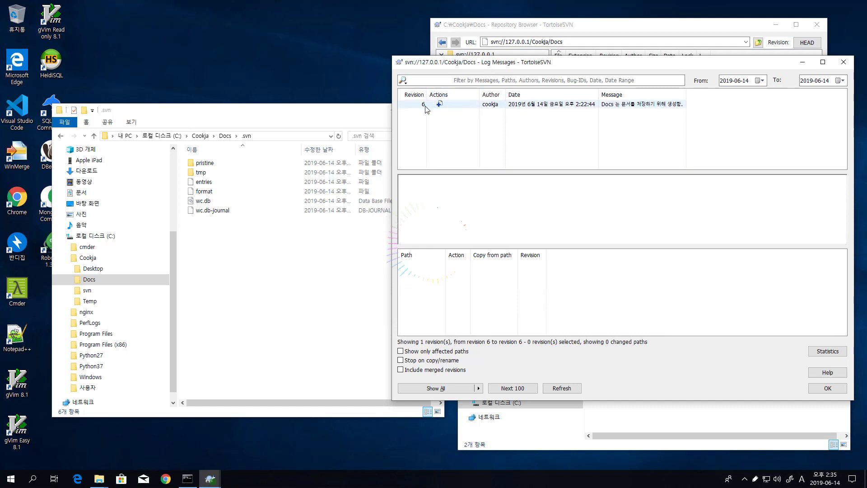
{"action": "left_click", "coordinate": [218, 270]}
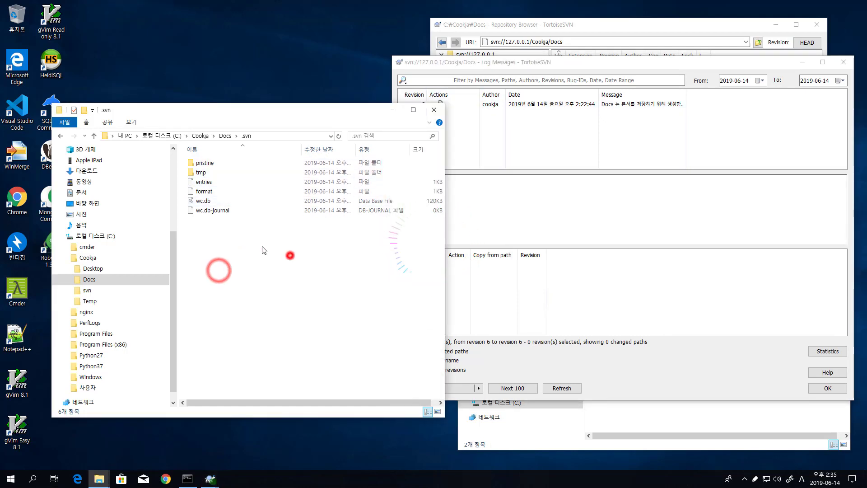
{"action": "left_click_drag", "start_coordinate": [290, 253], "coordinate": [196, 163]}
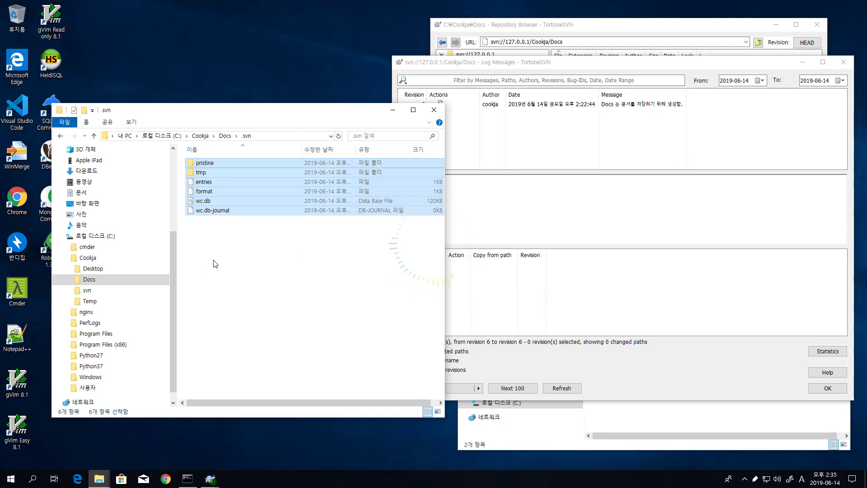
- Leave the .svn folder, look at the parent Cookja folder and reopen its Docs folder
{"action": "left_click", "coordinate": [89, 279]}
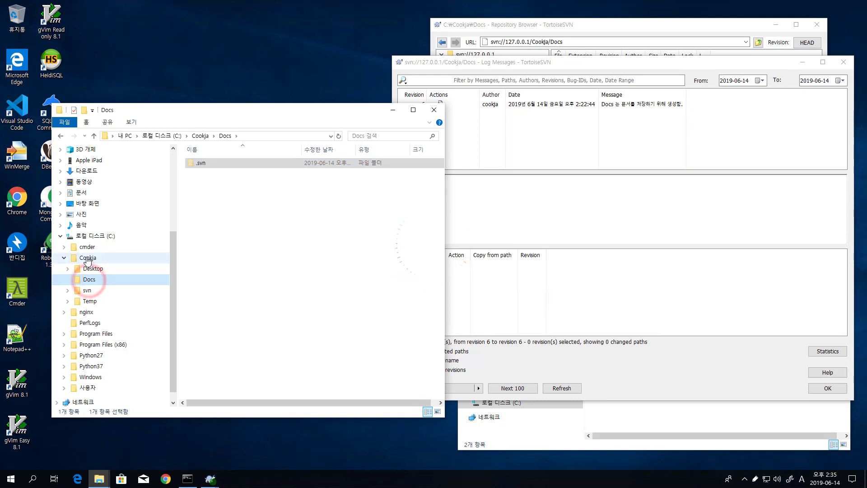
{"action": "left_click", "coordinate": [87, 258]}
{"action": "left_click", "coordinate": [89, 279]}
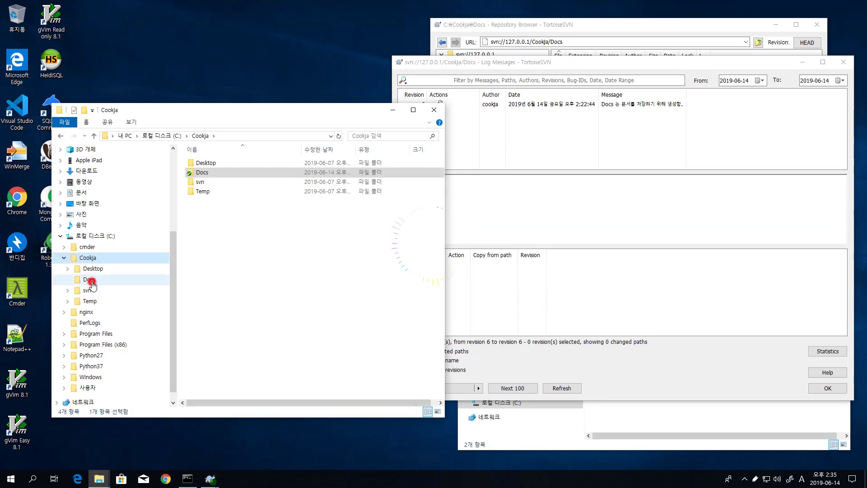
{"action": "left_click", "coordinate": [228, 224]}
{"action": "right_click", "coordinate": [284, 284]}
{"action": "left_click", "coordinate": [335, 310]}
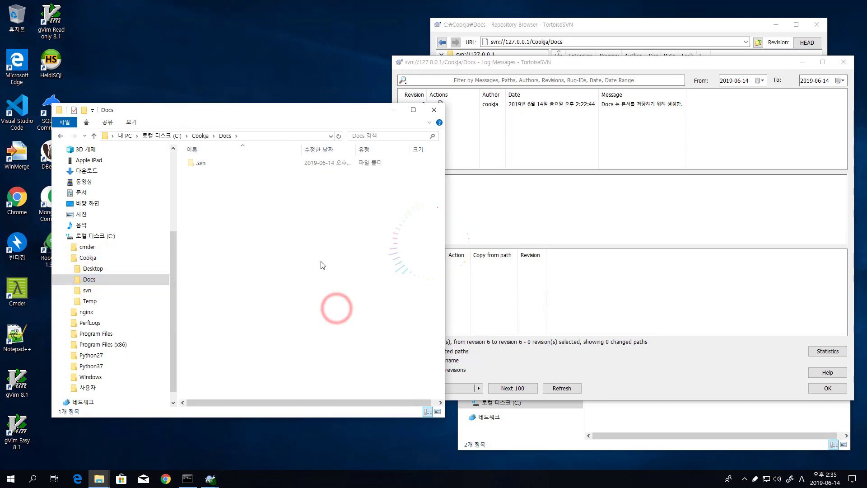
- Create a new text document named Readme.txt in the local Docs folder
{"action": "right_click", "coordinate": [278, 267]}
{"action": "mouse_move", "coordinate": [248, 248]}
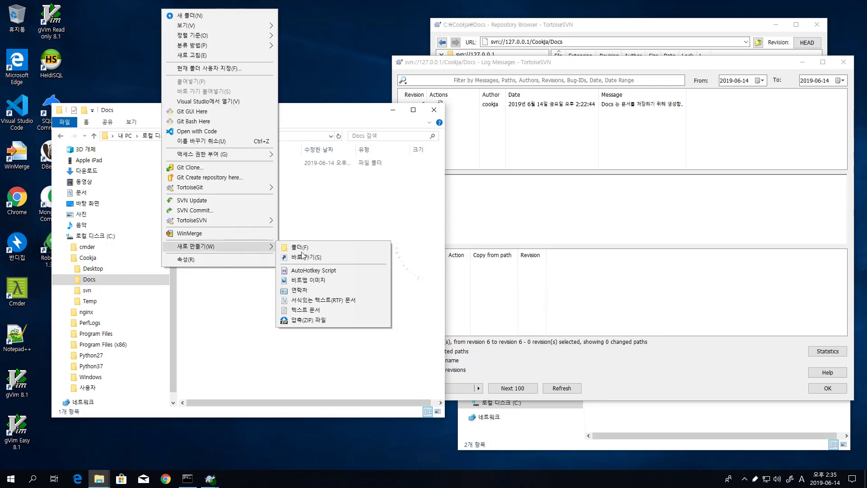
{"action": "left_click", "coordinate": [306, 298]}
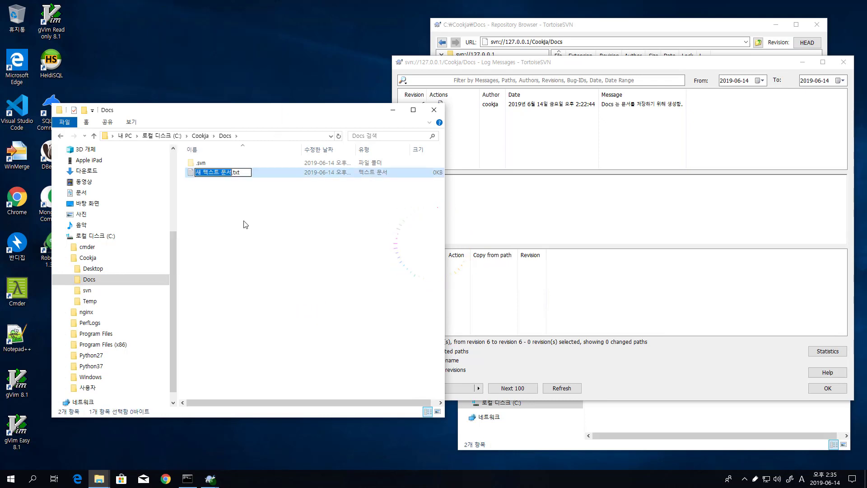
{"action": "type", "text": "Readme"}
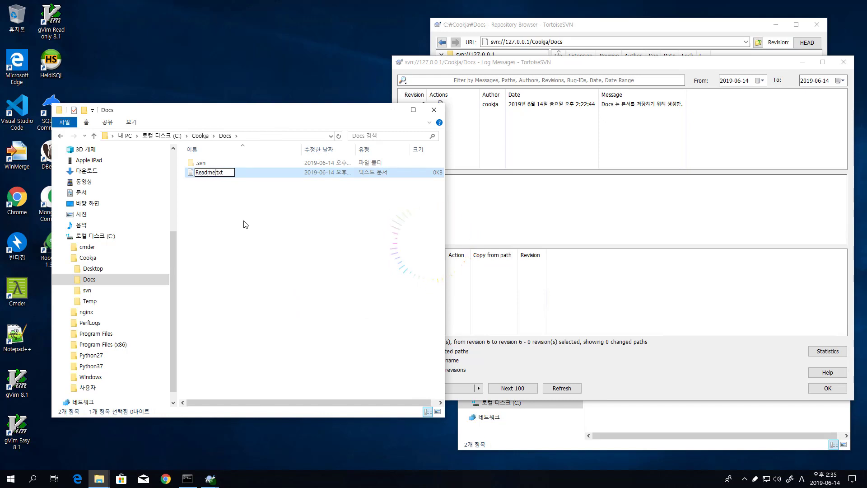
{"action": "key", "text": "Return"}
{"action": "left_click", "coordinate": [242, 221]}
{"action": "left_click", "coordinate": [228, 172]}
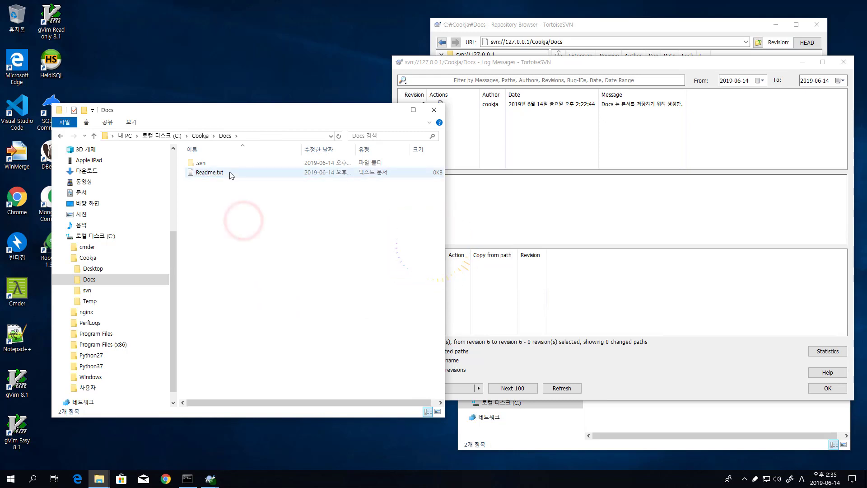
{"action": "left_click", "coordinate": [227, 170]}
{"action": "left_click", "coordinate": [306, 222]}
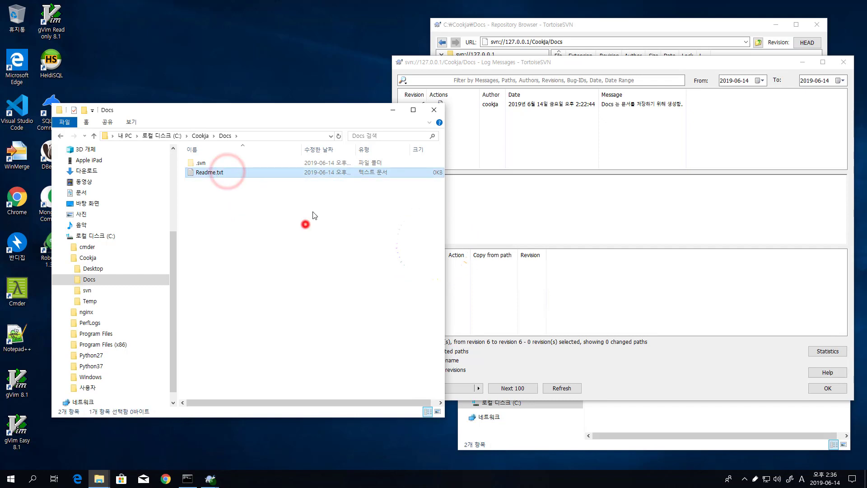
- View Readme.txt in Visual Studio Code and close the editor without changing the file
{"action": "right_click", "coordinate": [219, 176]}
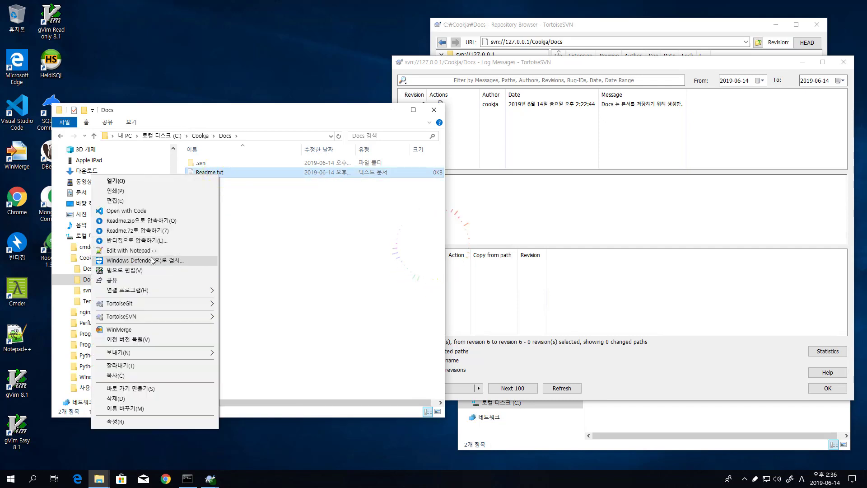
{"action": "left_click", "coordinate": [128, 214]}
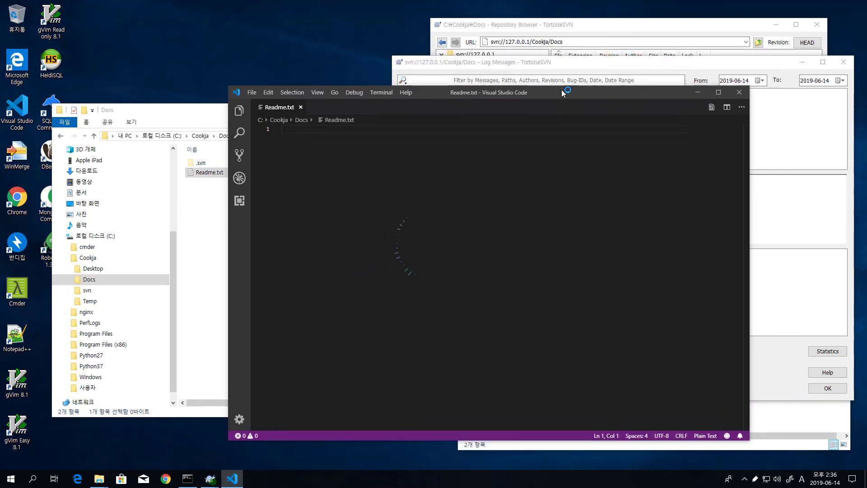
{"action": "left_click", "coordinate": [357, 156]}
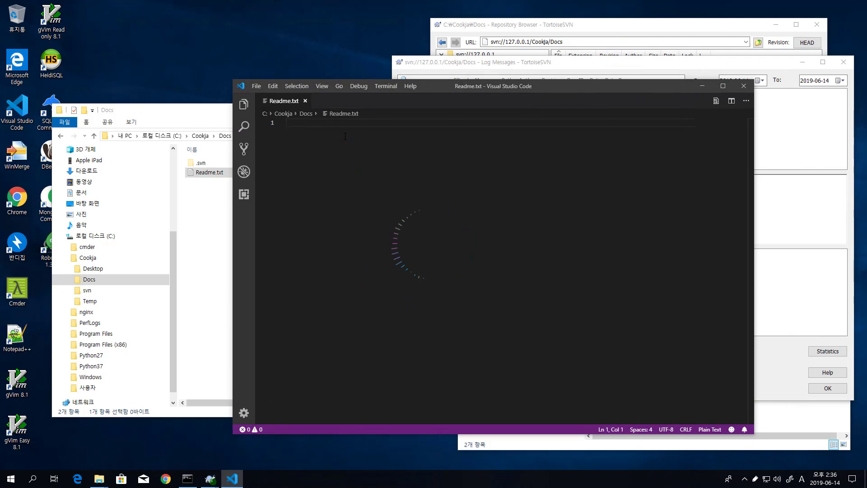
{"action": "left_click", "coordinate": [744, 85]}
{"action": "left_click", "coordinate": [300, 239]}
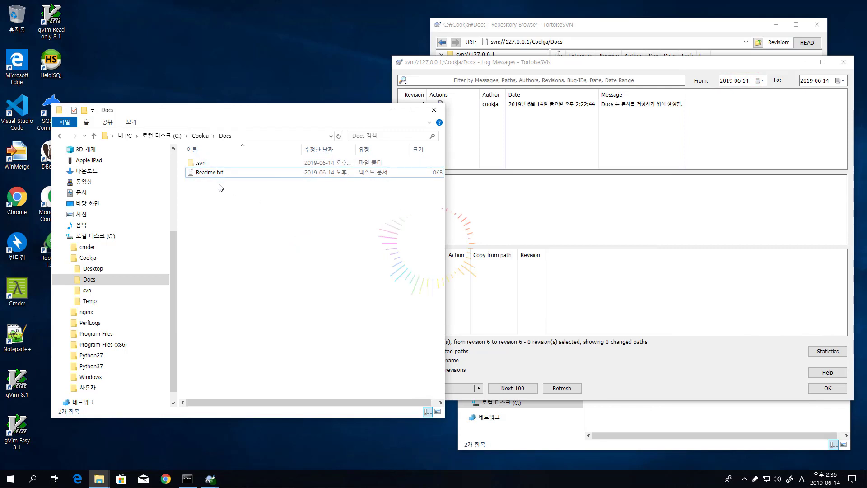
- Start an SVN commit of the local Docs folder to svn://127.0.0.1/Cookja/Docs
{"action": "left_click", "coordinate": [212, 173]}
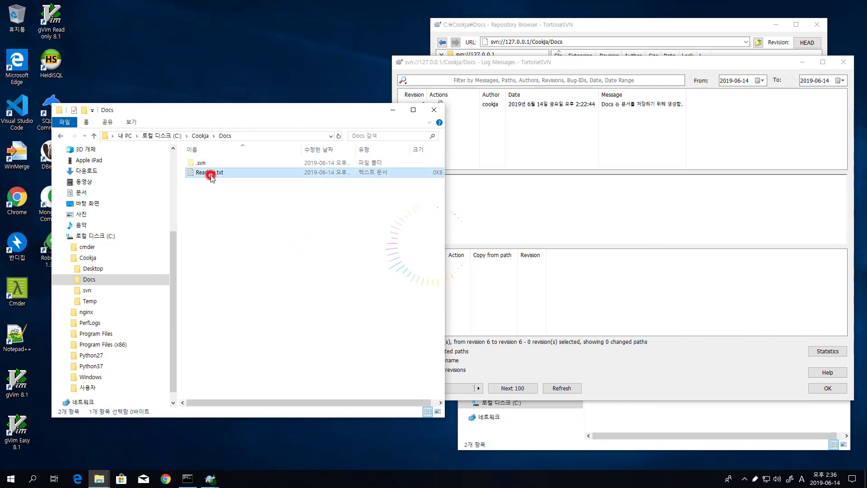
{"action": "left_click", "coordinate": [267, 273]}
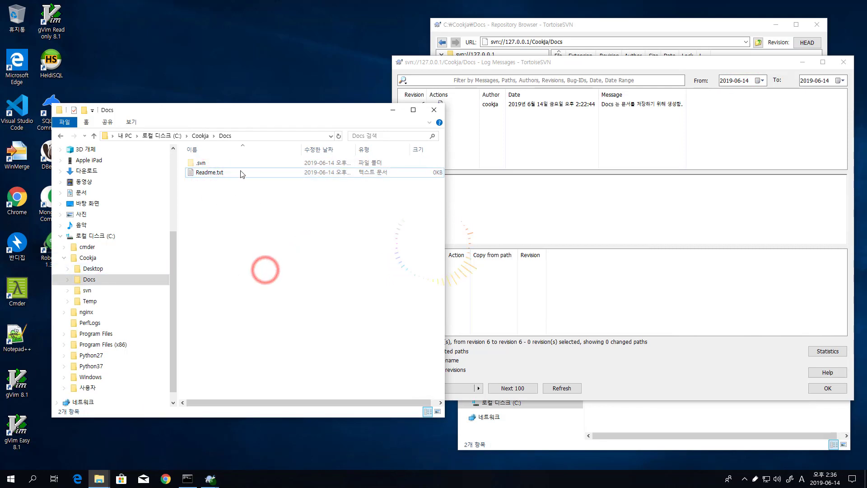
{"action": "left_click", "coordinate": [102, 281]}
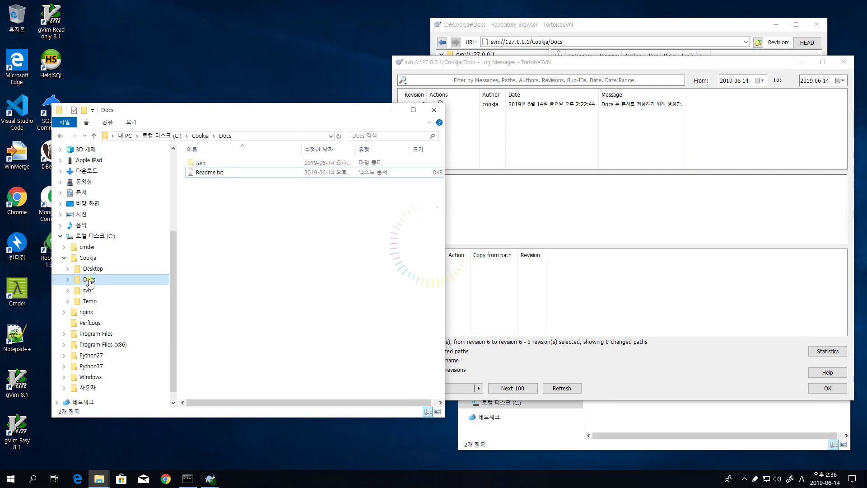
{"action": "right_click", "coordinate": [89, 281]}
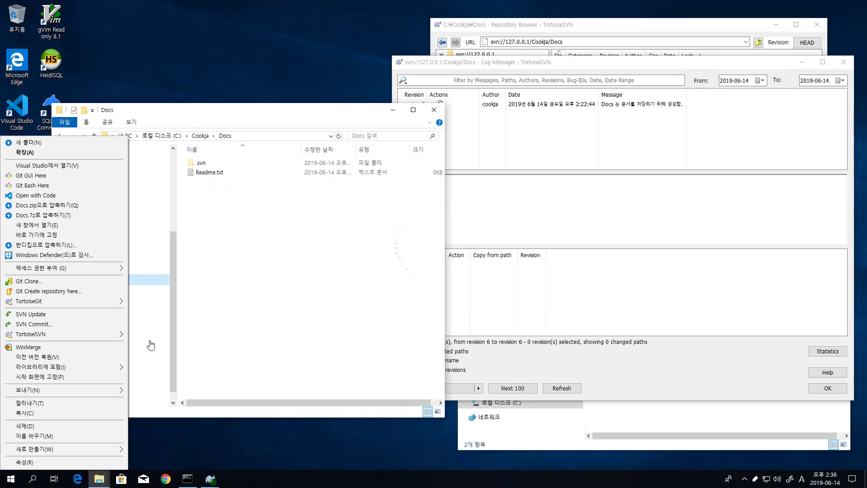
{"action": "mouse_move", "coordinate": [30, 334]}
{"action": "left_click", "coordinate": [323, 247]}
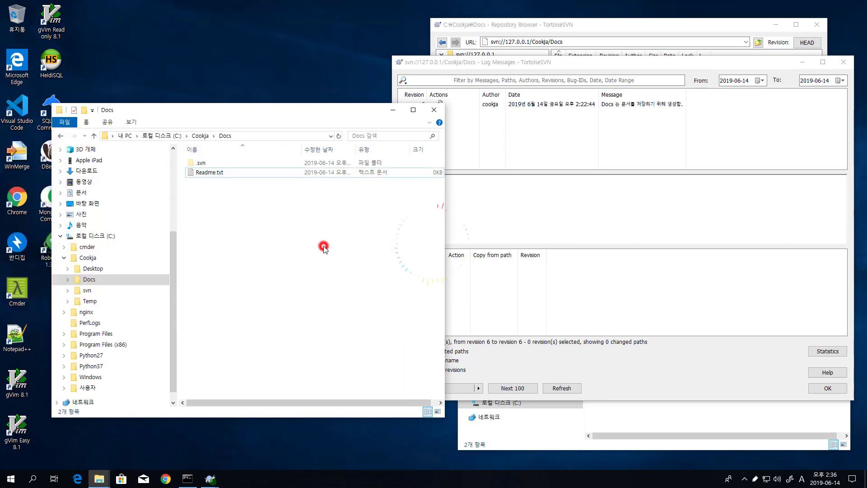
{"action": "right_click", "coordinate": [83, 281]}
{"action": "left_click", "coordinate": [58, 326]}
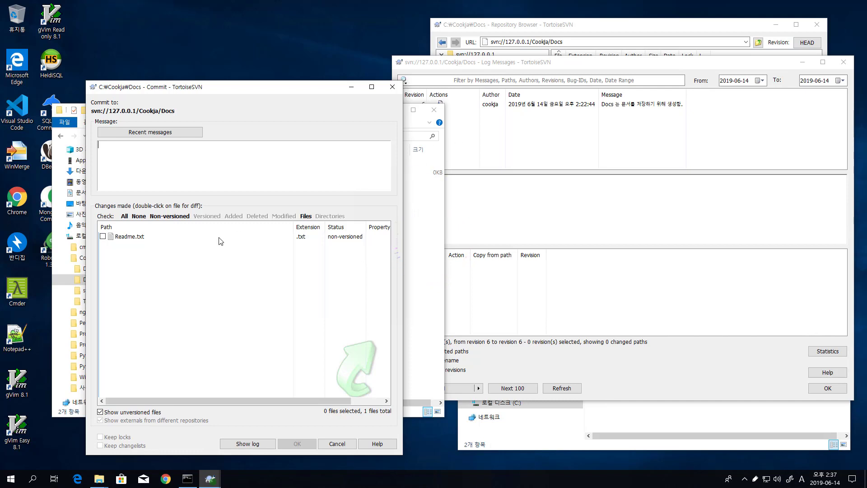
- Compare the working base and working copy of Readme.txt from the commit window and close the comparison
{"action": "left_click", "coordinate": [125, 237]}
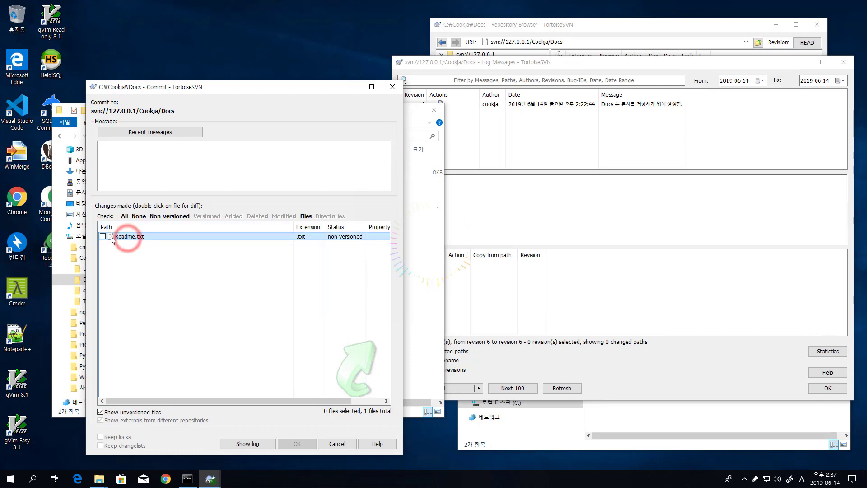
{"action": "double_click", "coordinate": [135, 239]}
{"action": "left_click", "coordinate": [459, 263]}
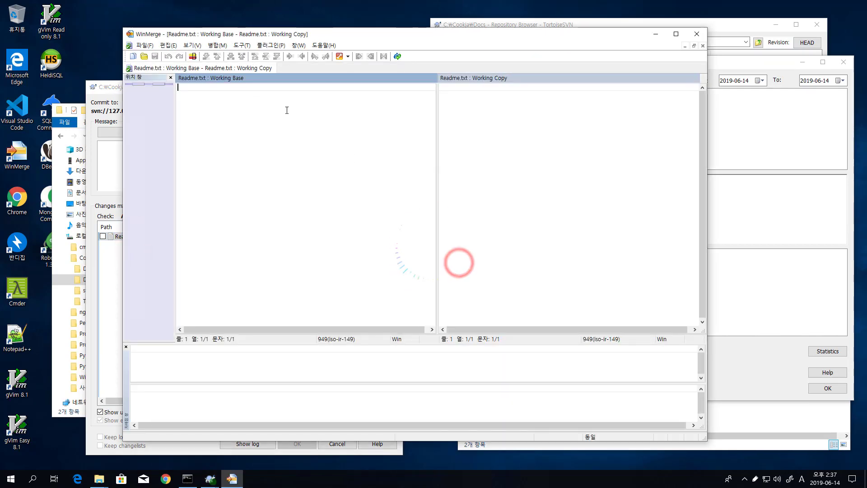
{"action": "double_click", "coordinate": [130, 38]}
{"action": "left_click", "coordinate": [232, 275]}
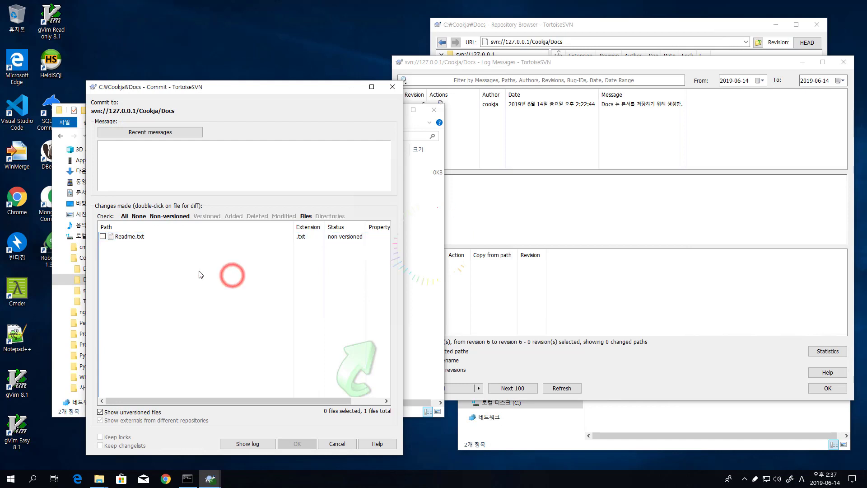
- Include Readme.txt in the commit and commit it with the message "테스트용 Readme.txt 파일 추가"
{"action": "left_click", "coordinate": [103, 236]}
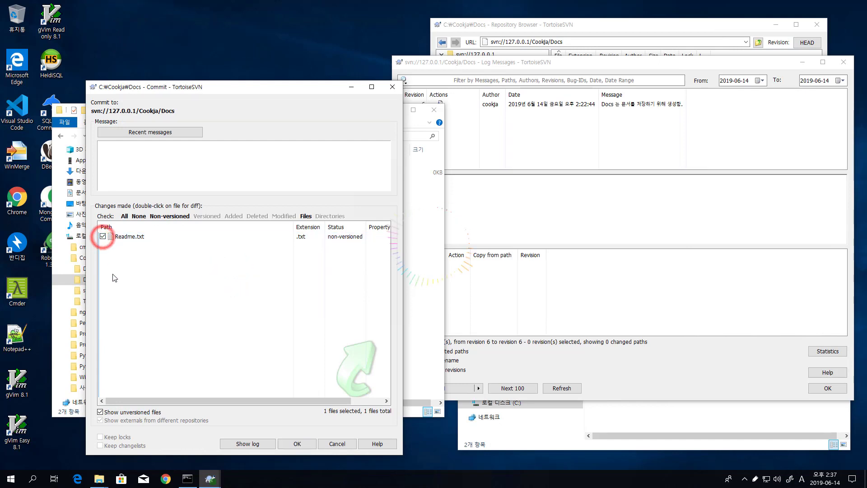
{"action": "left_click", "coordinate": [157, 158]}
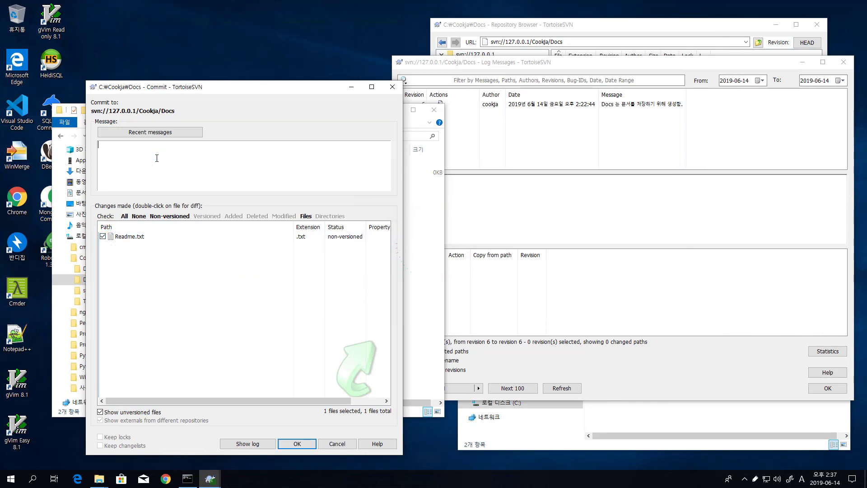
{"action": "type", "text": "Re"}
{"action": "key", "text": "BackSpace"}
{"action": "key", "text": "BackSpace"}
{"action": "key", "text": "Hangul"}
{"action": "type", "text": "테스트용"}
{"action": "key", "text": "Hangul"}
{"action": "type", "text": "Readme.t"}
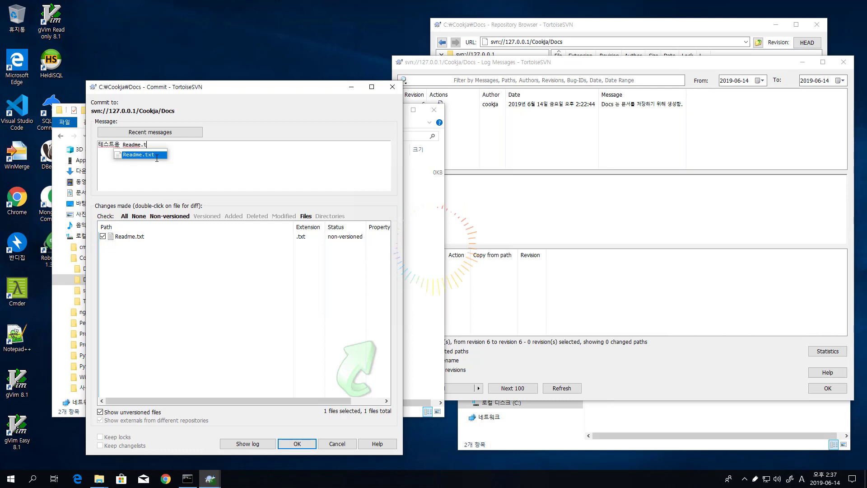
{"action": "type", "text": "xt 파"}
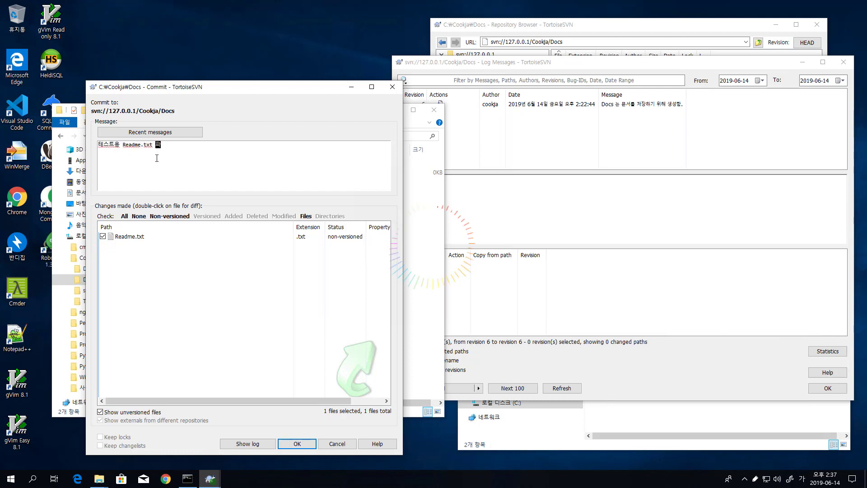
{"action": "type", "text": "일 추가"}
{"action": "left_click", "coordinate": [190, 167]}
{"action": "left_click", "coordinate": [238, 171]}
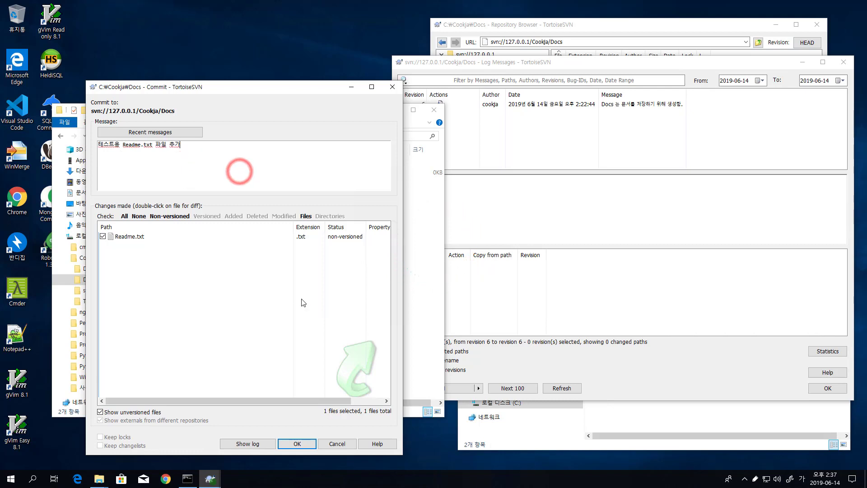
{"action": "left_click", "coordinate": [307, 447]}
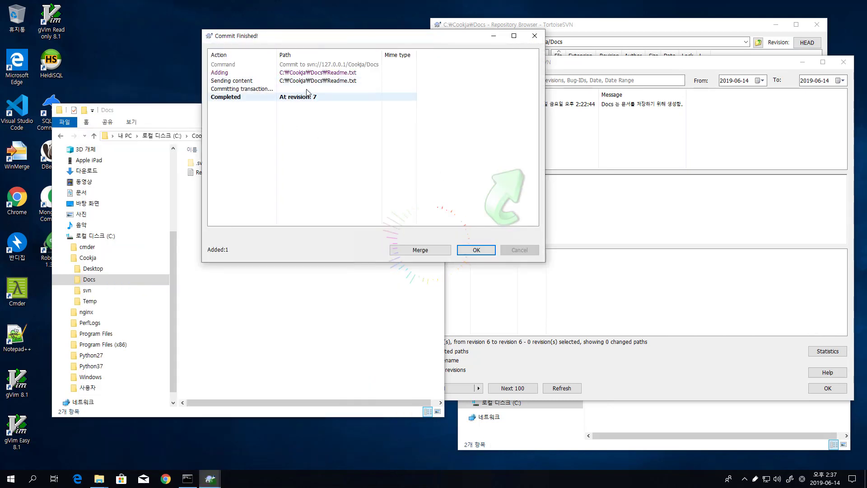
- Review the sent content and completed revision in the commit report, and close the report
{"action": "left_click_drag", "start_coordinate": [348, 36], "coordinate": [301, 34]}
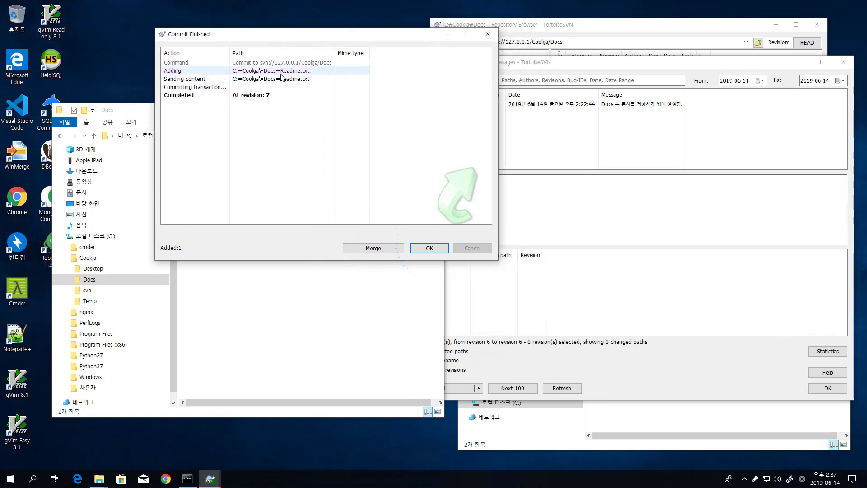
{"action": "left_click", "coordinate": [197, 80]}
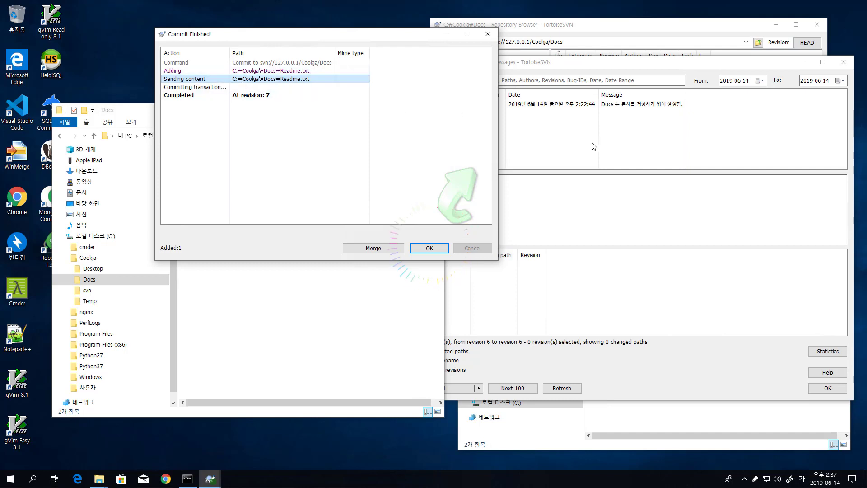
{"action": "left_click", "coordinate": [183, 94]}
{"action": "left_click", "coordinate": [258, 96]}
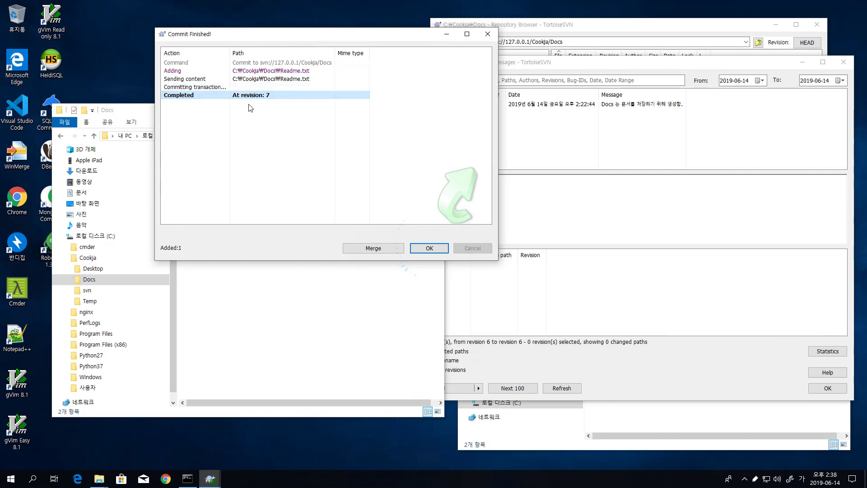
{"action": "left_click", "coordinate": [442, 248]}
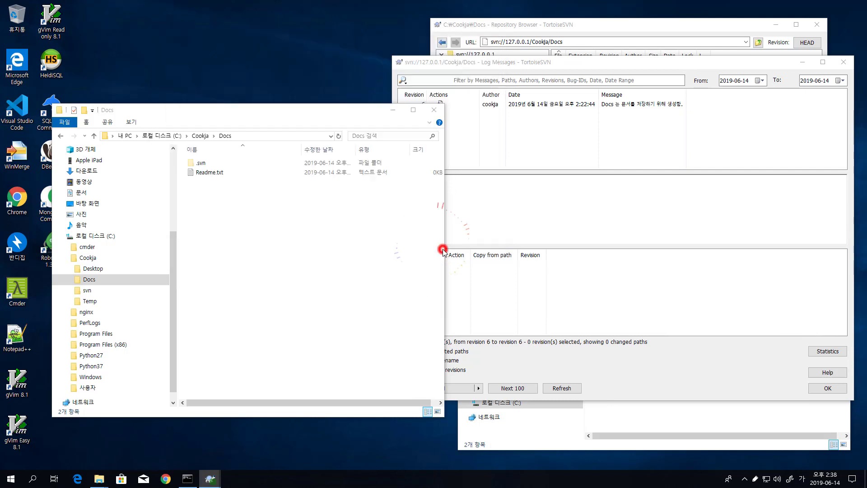
- Close the outdated log window and show the log of the repository's Docs folder again from the repository browser
{"action": "left_click", "coordinate": [556, 157]}
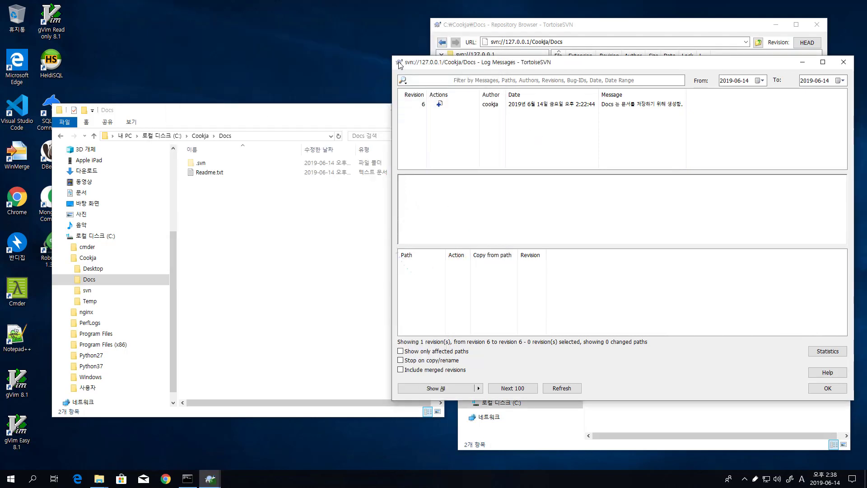
{"action": "double_click", "coordinate": [399, 62]}
{"action": "left_click", "coordinate": [497, 25]}
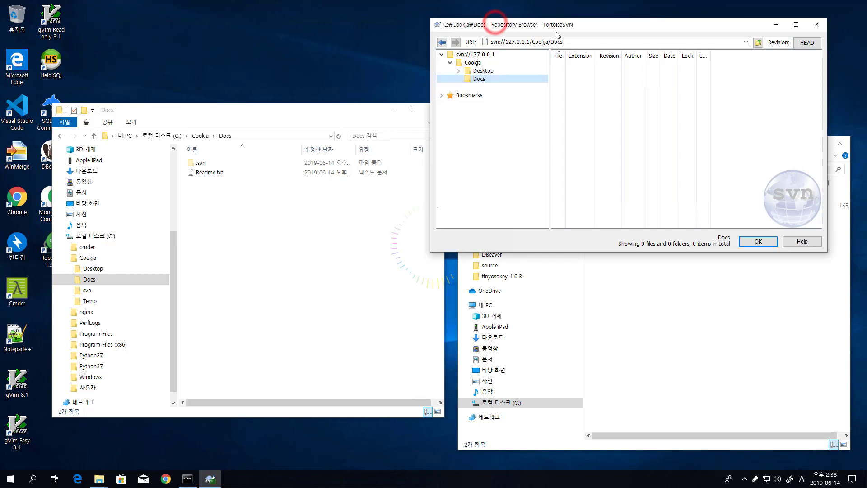
{"action": "right_click", "coordinate": [479, 80]}
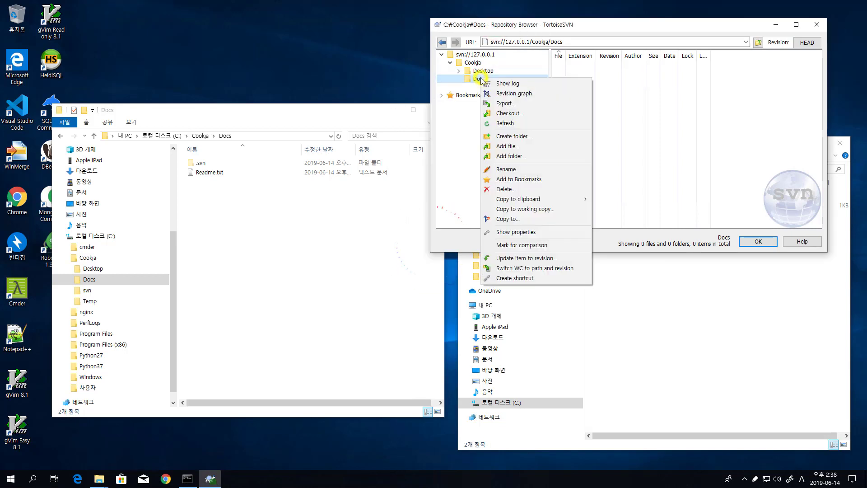
{"action": "left_click", "coordinate": [507, 84]}
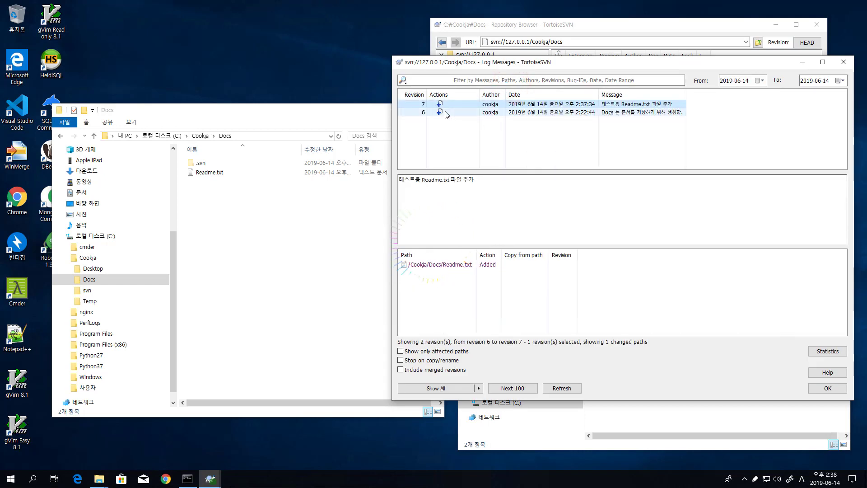
- Examine the messages and changed paths of revisions 6 and 7, and close the log and repository browser
{"action": "left_click", "coordinate": [441, 112]}
{"action": "left_click", "coordinate": [486, 106]}
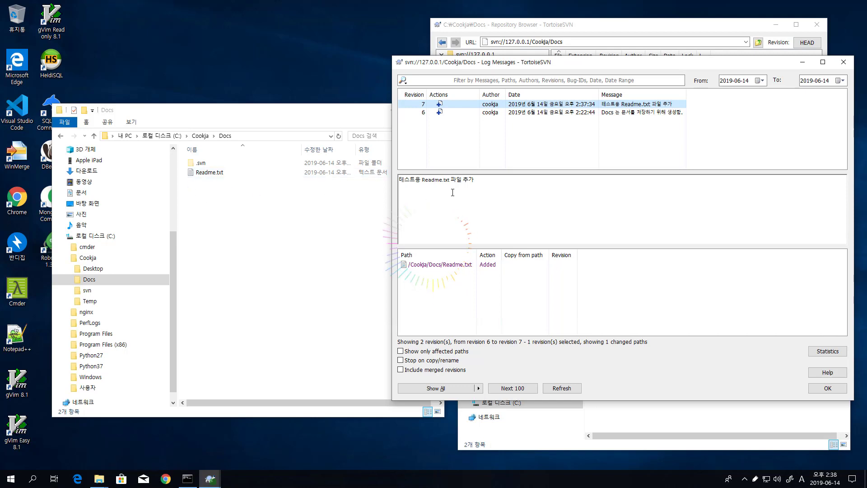
{"action": "left_click", "coordinate": [491, 112]}
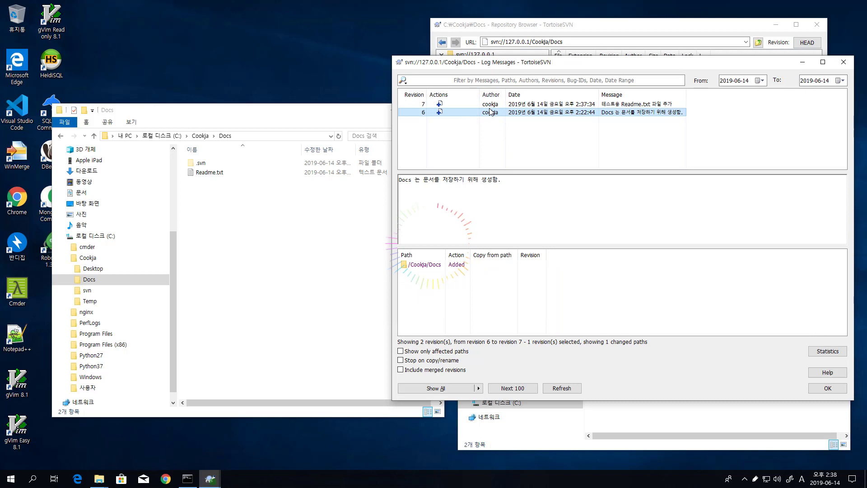
{"action": "left_click", "coordinate": [484, 105]}
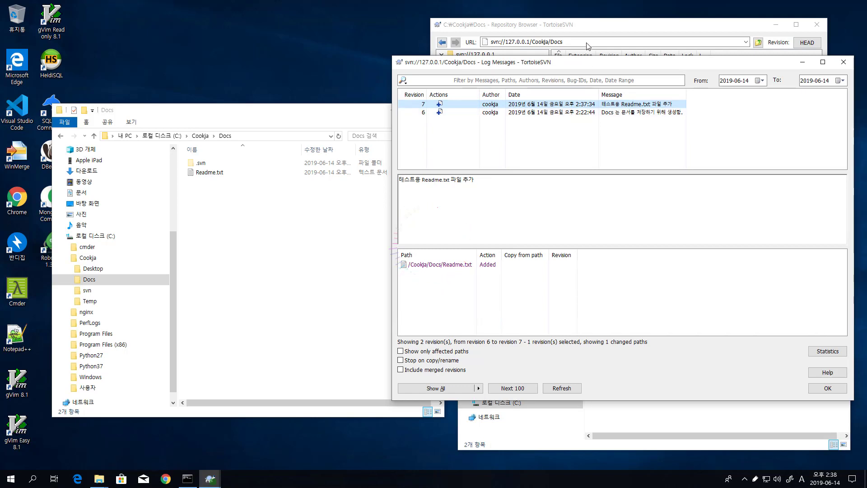
{"action": "left_click", "coordinate": [558, 27]}
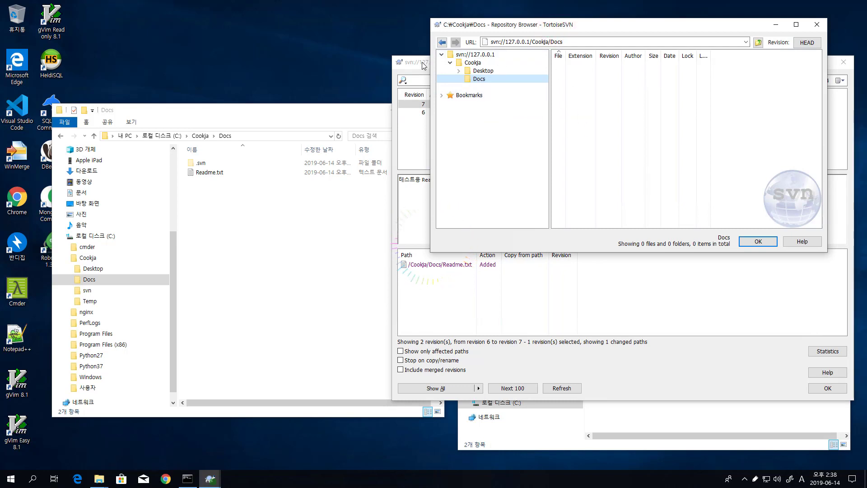
{"action": "left_click", "coordinate": [424, 66]}
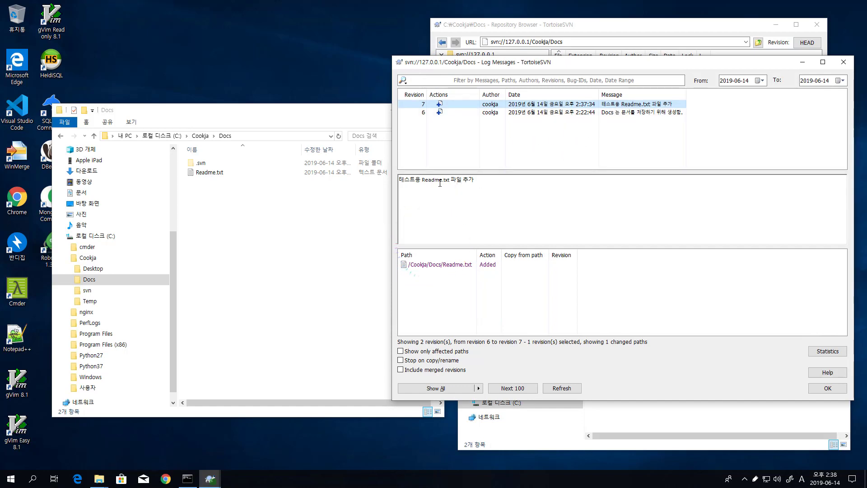
{"action": "left_click", "coordinate": [829, 389]}
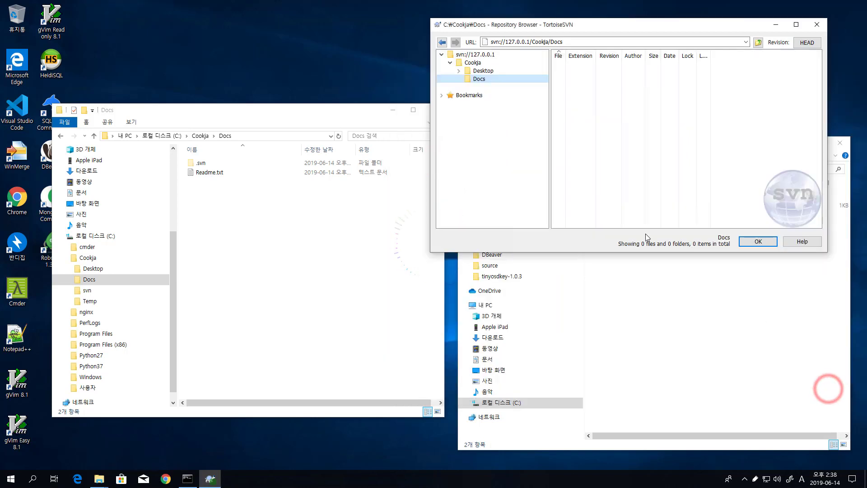
{"action": "left_click", "coordinate": [817, 24]}
- Delete the local Docs folder from C:\Cookja
{"action": "left_click", "coordinate": [262, 232]}
{"action": "left_click", "coordinate": [201, 135]}
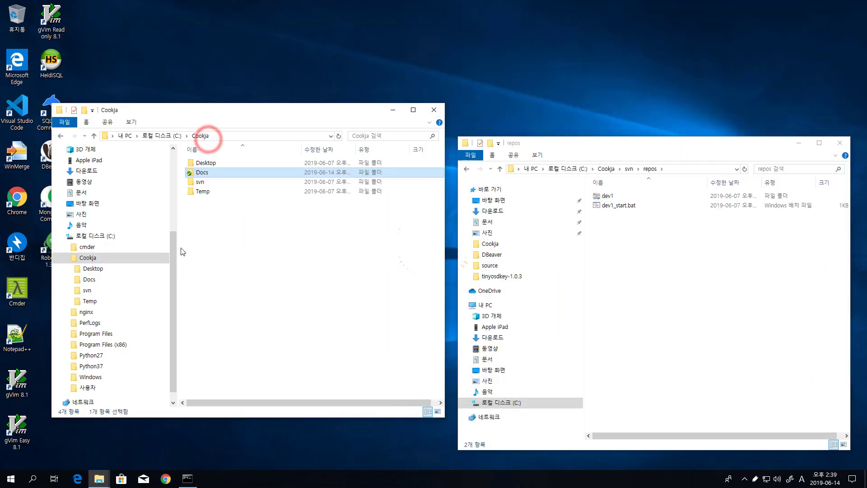
{"action": "left_click", "coordinate": [89, 279]}
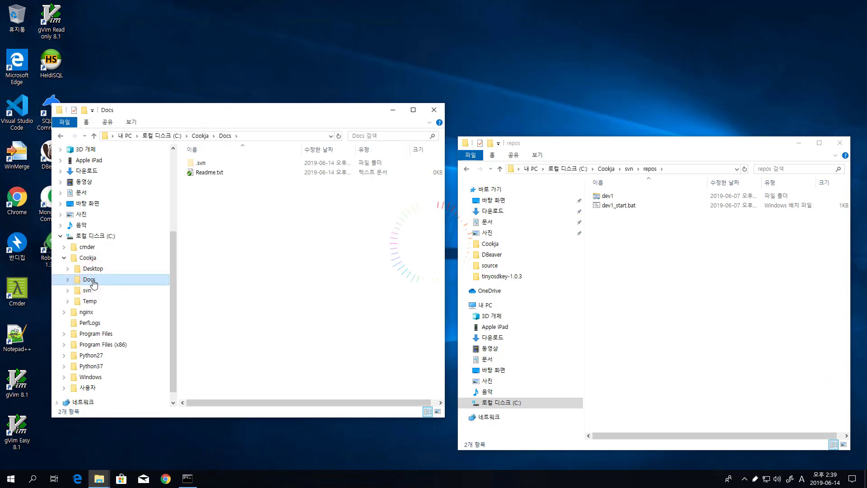
{"action": "right_click", "coordinate": [93, 282]}
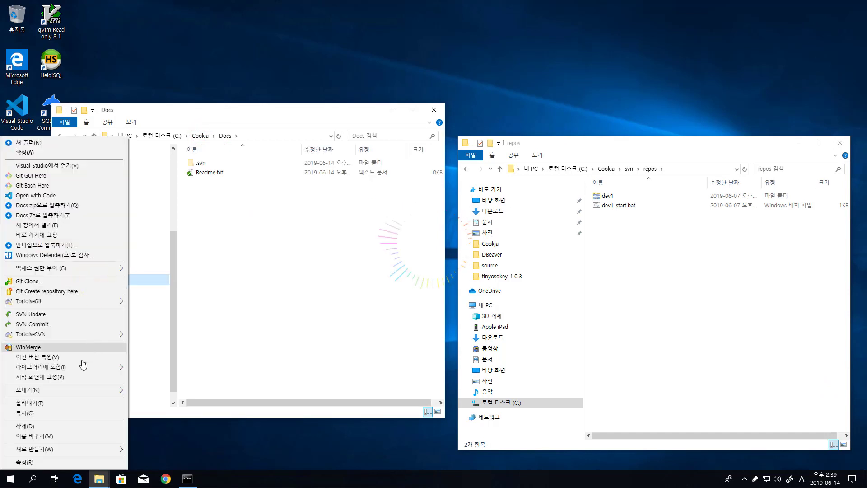
{"action": "left_click", "coordinate": [62, 426]}
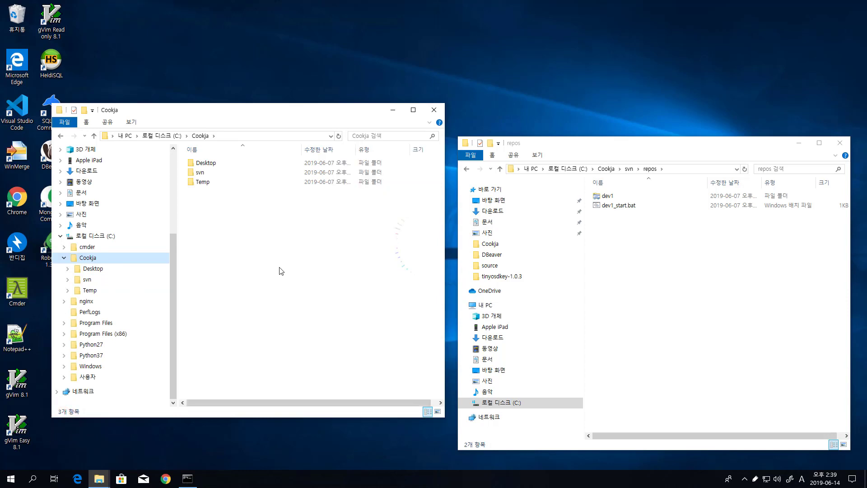
- Empty the Recycle Bin to permanently remove the deleted Docs folder
{"action": "right_click", "coordinate": [2, 15]}
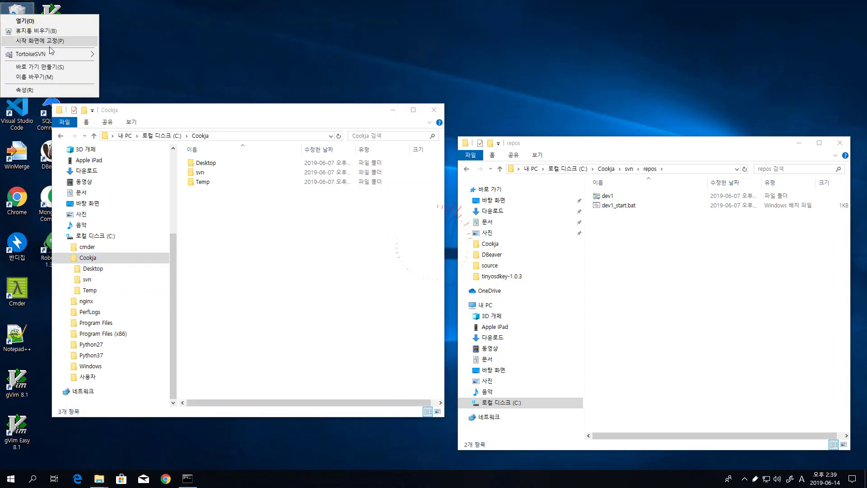
{"action": "left_click", "coordinate": [58, 31]}
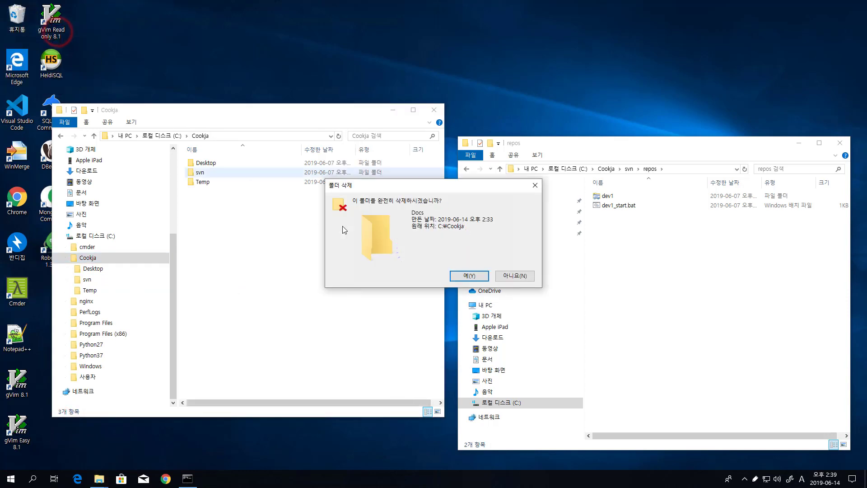
{"action": "left_click", "coordinate": [468, 276]}
- Create a new empty folder named Docs in C:\Cookja
{"action": "left_click", "coordinate": [229, 271]}
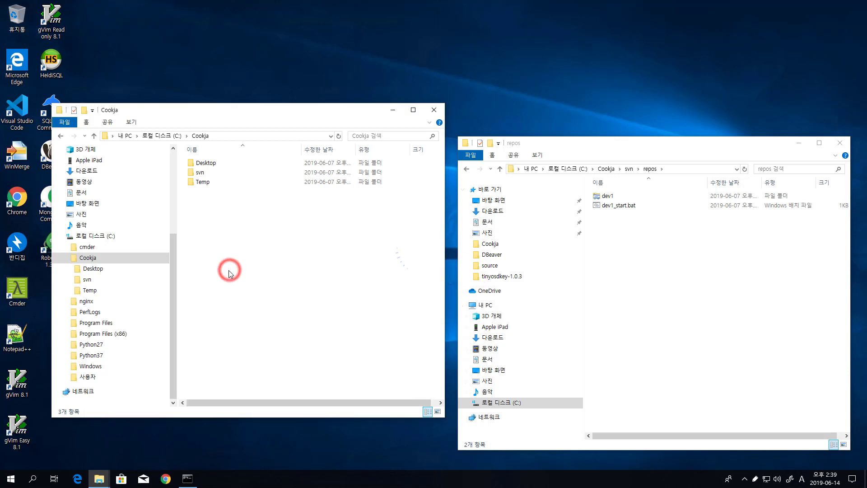
{"action": "right_click", "coordinate": [203, 221]}
{"action": "left_click", "coordinate": [179, 229]}
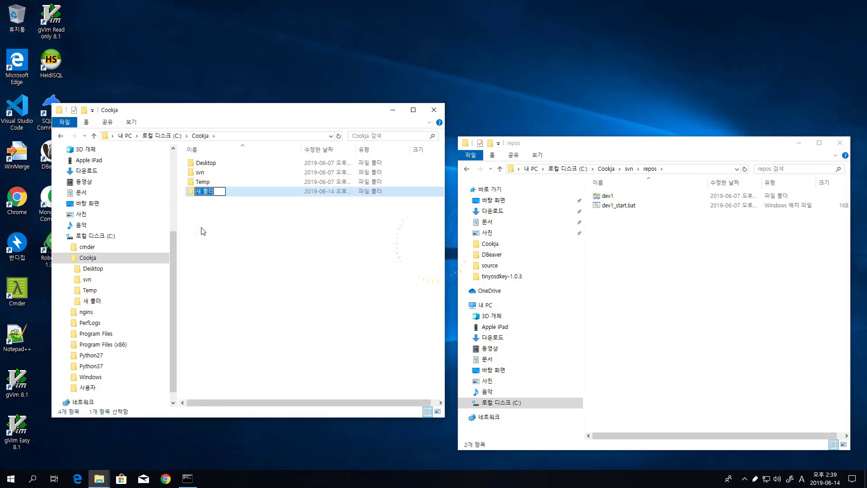
{"action": "type", "text": "Docs"}
{"action": "key", "text": "Return"}
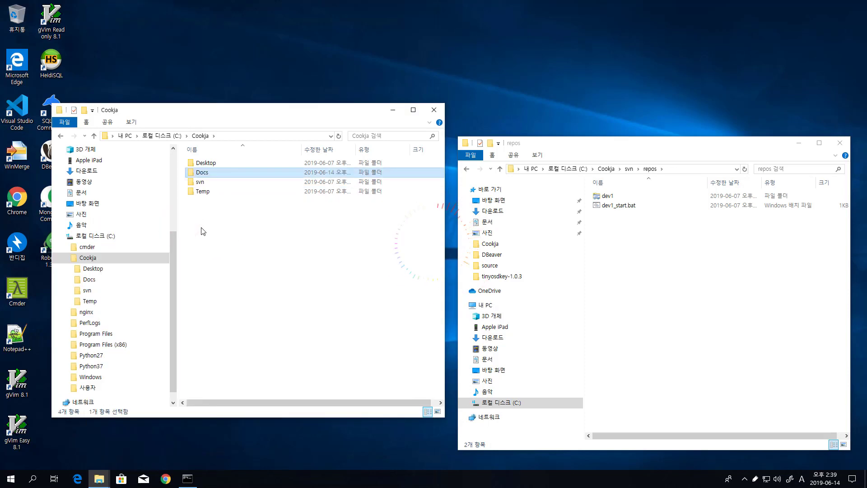
- Browse the repository at svn://127.0.0.1/Cookja/Docs and view the contents of its Docs folder
{"action": "left_click", "coordinate": [89, 280]}
{"action": "right_click", "coordinate": [90, 280]}
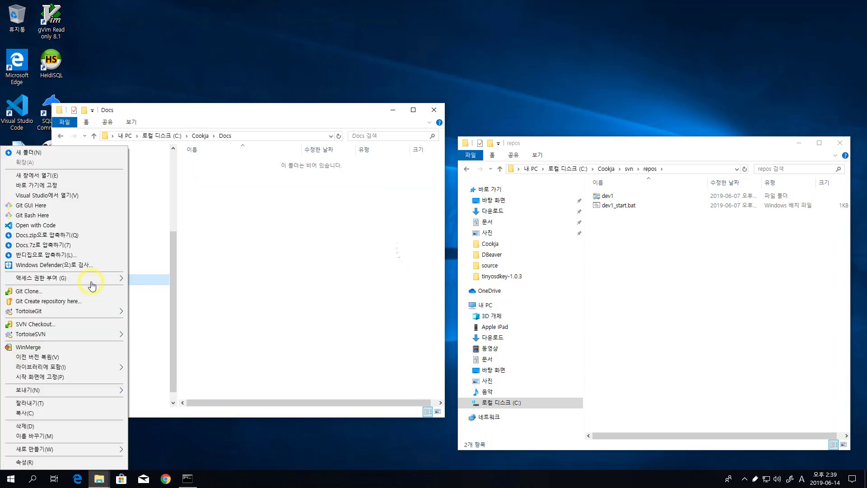
{"action": "left_click", "coordinate": [86, 335]}
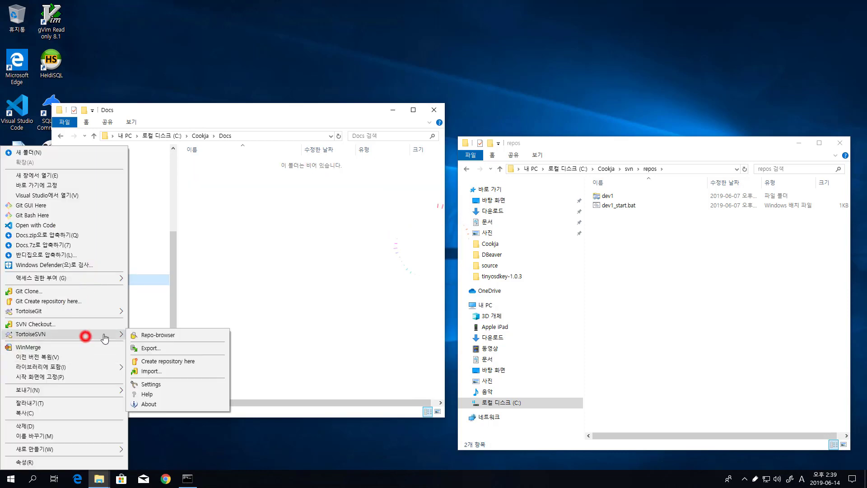
{"action": "left_click", "coordinate": [144, 334]}
{"action": "left_click", "coordinate": [339, 248]}
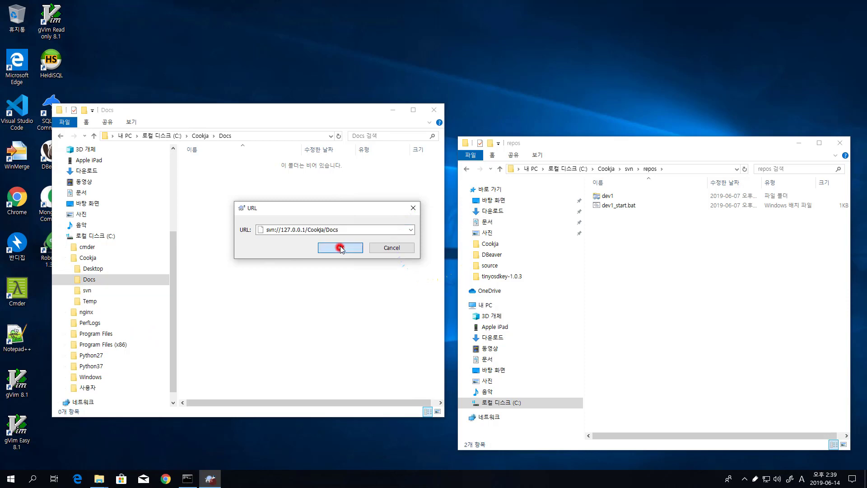
{"action": "left_click_drag", "start_coordinate": [282, 151], "coordinate": [687, 16]}
{"action": "left_click", "coordinate": [502, 69]}
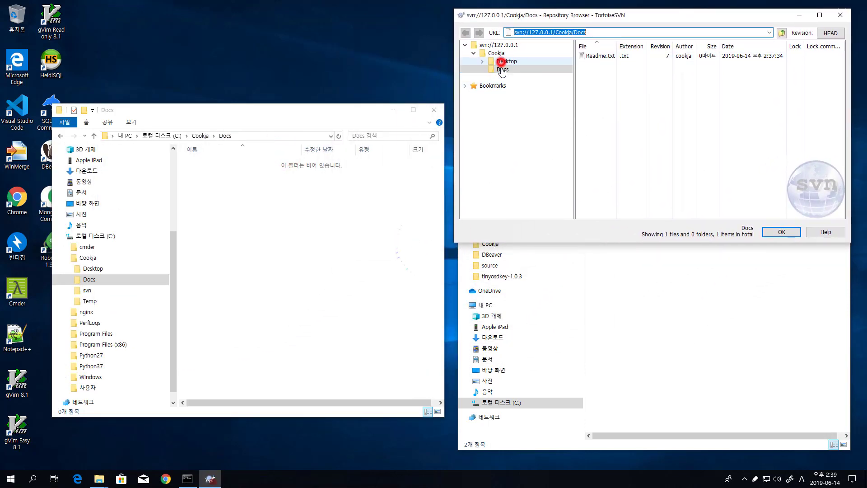
- Start an SVN checkout on the local Docs folder and choose svn://127.0.0.1/Cookja/Docs from the repository as its URL
{"action": "right_click", "coordinate": [89, 284]}
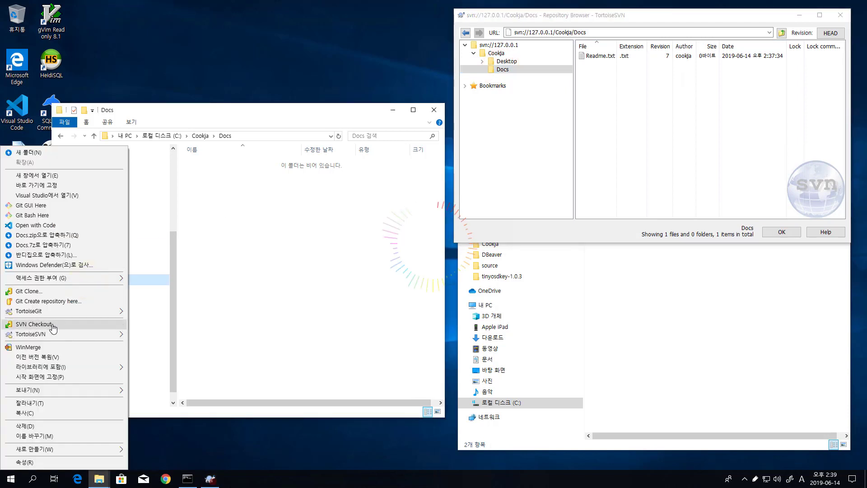
{"action": "left_click", "coordinate": [51, 324]}
{"action": "left_click_drag", "start_coordinate": [379, 218], "coordinate": [302, 80]}
{"action": "left_click", "coordinate": [310, 110]}
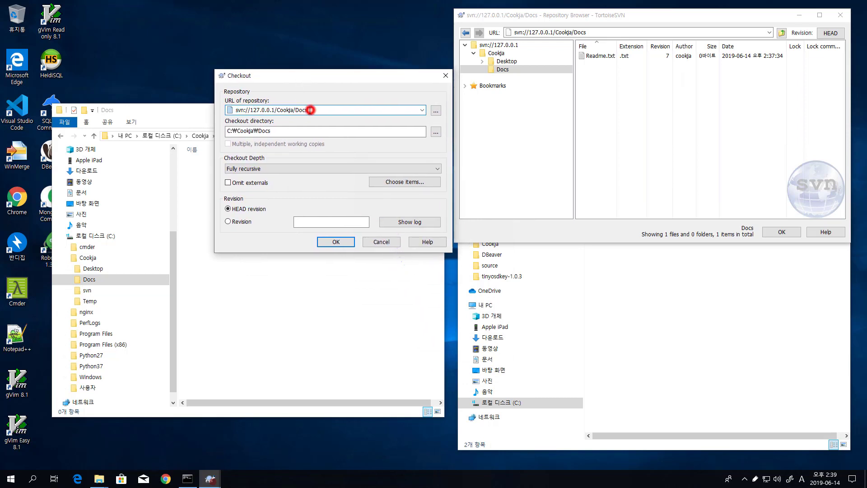
{"action": "mouse_move", "coordinate": [239, 110]}
{"action": "left_mouse_down"}
{"action": "mouse_move", "coordinate": [309, 110]}
{"action": "mouse_move", "coordinate": [234, 111]}
{"action": "left_mouse_up"}
{"action": "left_click", "coordinate": [313, 111]}
{"action": "left_click", "coordinate": [271, 110]}
{"action": "left_click", "coordinate": [294, 110]}
{"action": "left_click", "coordinate": [435, 112]}
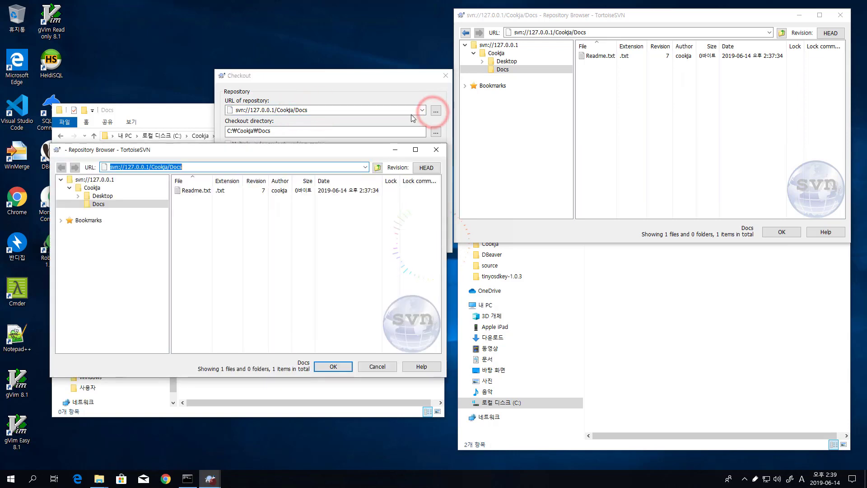
{"action": "left_click", "coordinate": [98, 204]}
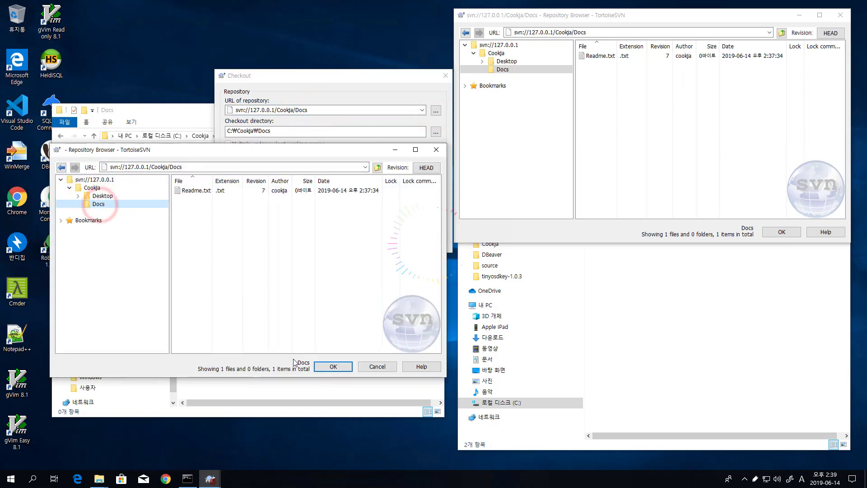
{"action": "left_click", "coordinate": [333, 366]}
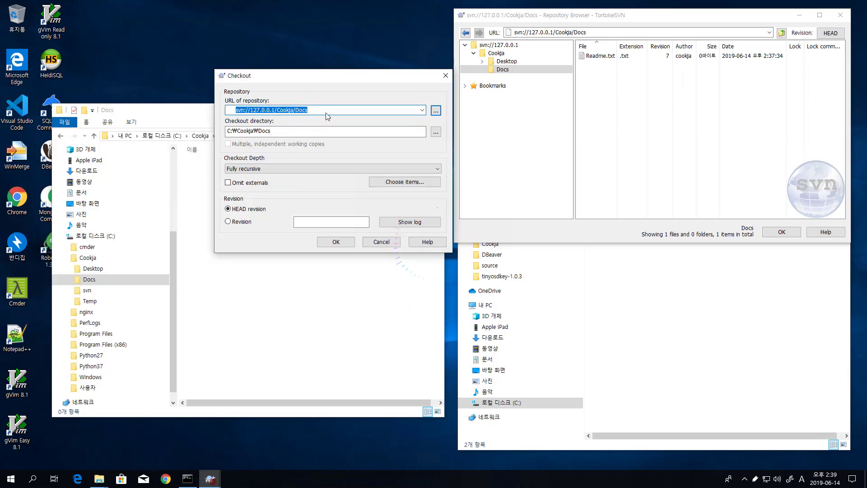
- Browse to the Docs folder under C:\Cookja and set it as the checkout directory
{"action": "left_click", "coordinate": [258, 131]}
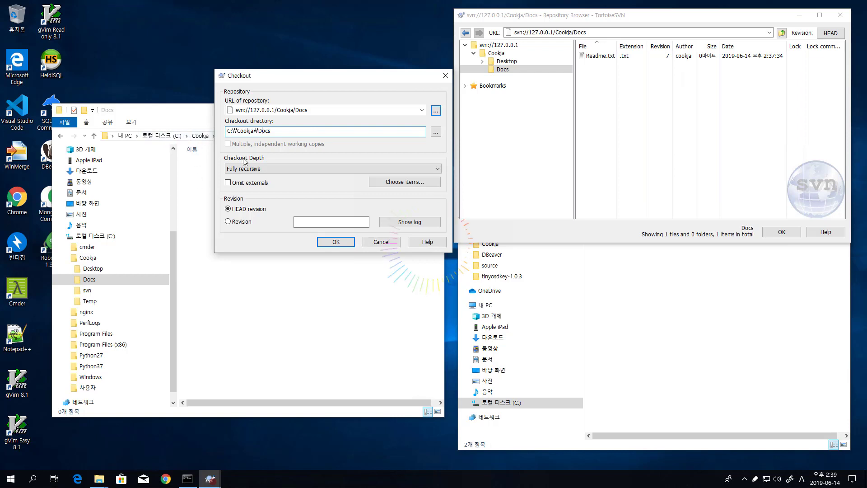
{"action": "left_click", "coordinate": [262, 131]}
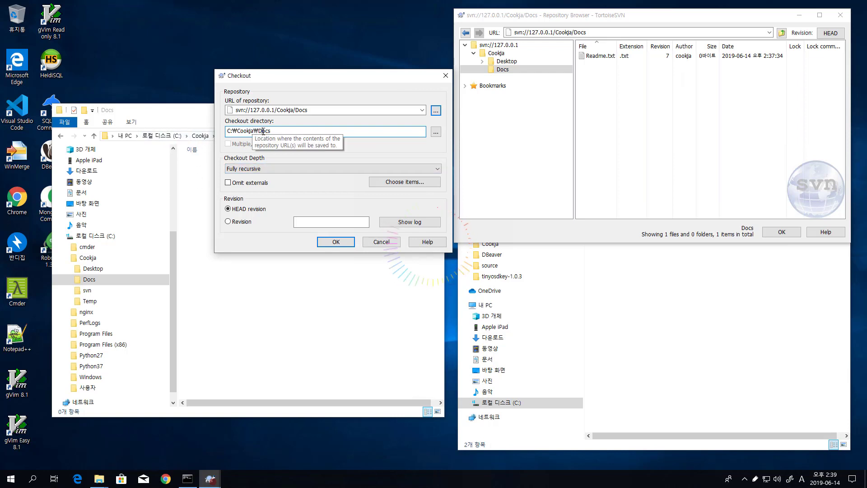
{"action": "left_click", "coordinate": [293, 133]}
{"action": "left_click", "coordinate": [436, 131]}
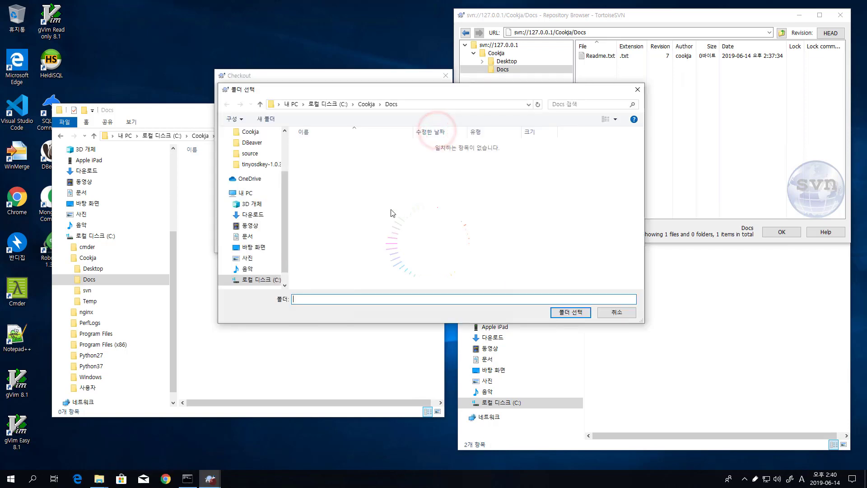
{"action": "left_click", "coordinate": [366, 104]}
{"action": "double_click", "coordinate": [314, 149]}
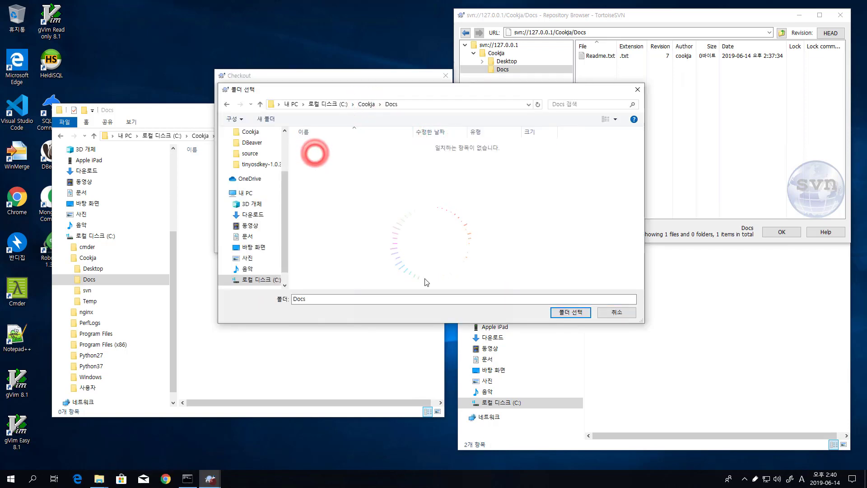
{"action": "left_click", "coordinate": [587, 311]}
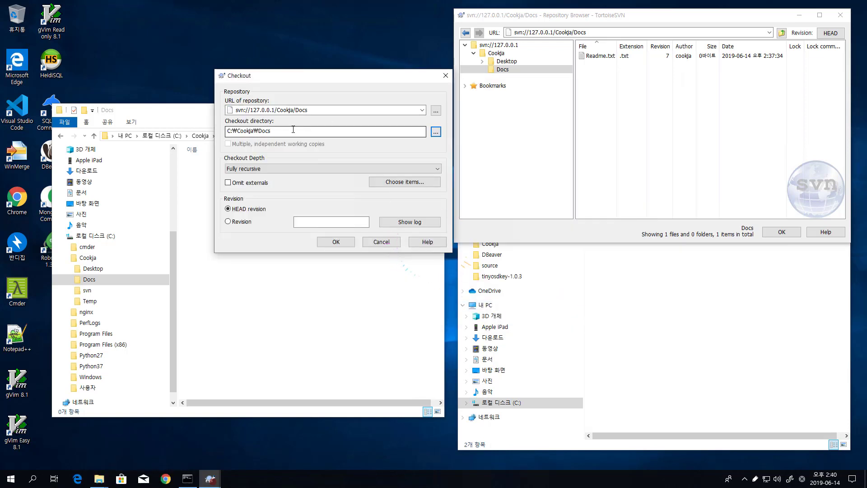
{"action": "left_click", "coordinate": [284, 133]}
{"action": "left_click", "coordinate": [322, 110]}
{"action": "left_click", "coordinate": [286, 131]}
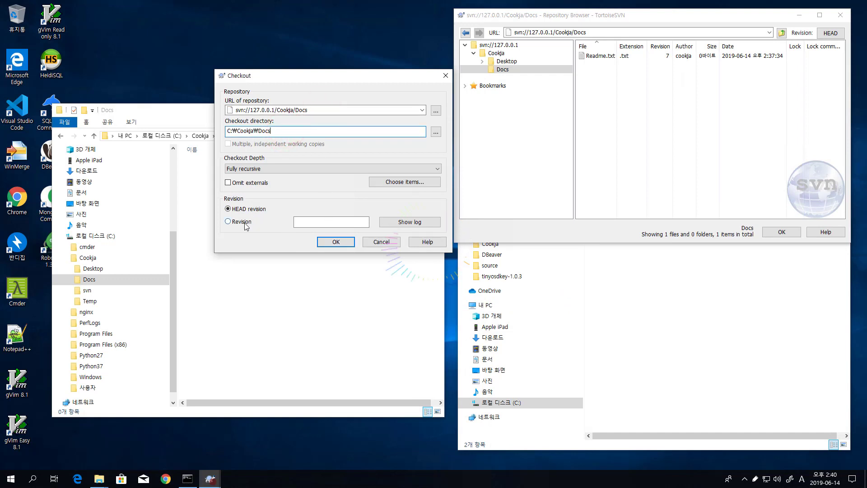
- Switch the checkout to a specific revision and pick revision 7 from the log
{"action": "left_click", "coordinate": [243, 222]}
{"action": "left_click", "coordinate": [308, 222]}
{"action": "left_click", "coordinate": [411, 222]}
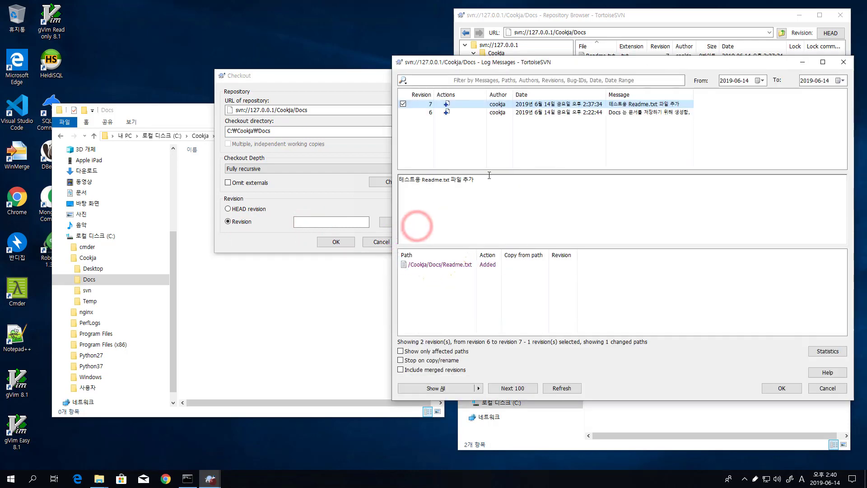
{"action": "left_click", "coordinate": [465, 113]}
{"action": "left_click", "coordinate": [447, 104]}
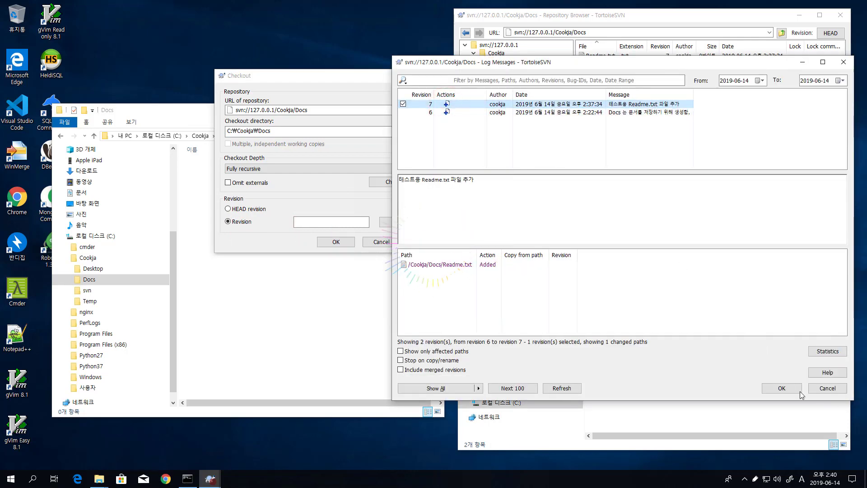
{"action": "left_click", "coordinate": [784, 387]}
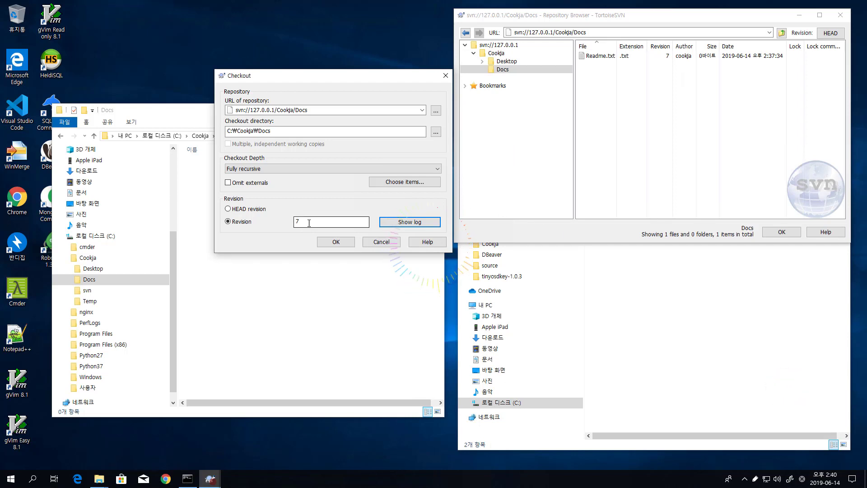
{"action": "left_click", "coordinate": [329, 224]}
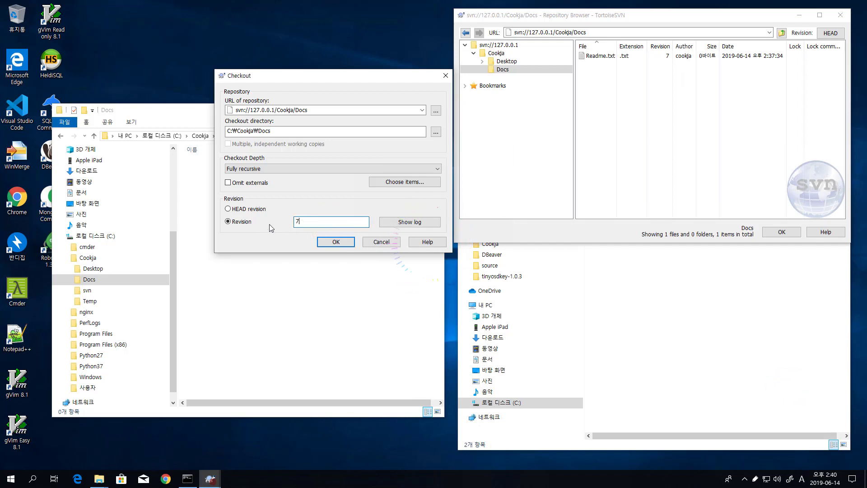
- Set the checkout to the HEAD revision, run it and dismiss the completion report
{"action": "left_click", "coordinate": [252, 211]}
{"action": "left_click", "coordinate": [325, 241]}
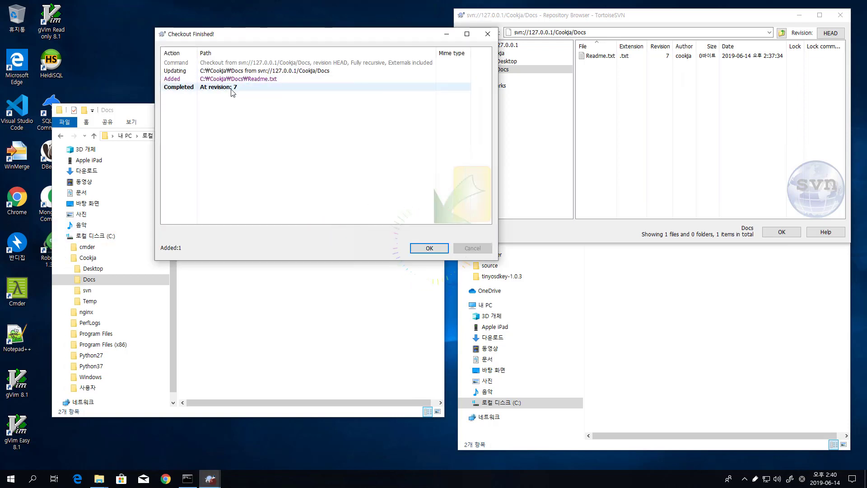
{"action": "left_click", "coordinate": [430, 247]}
{"action": "left_click", "coordinate": [202, 172]}
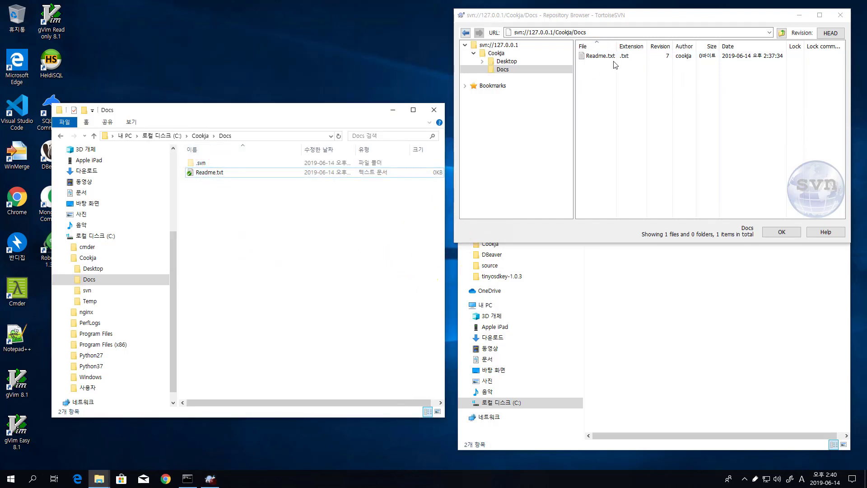
{"action": "left_click", "coordinate": [286, 233]}
{"action": "left_click", "coordinate": [217, 173]}
{"action": "left_click", "coordinate": [247, 247]}
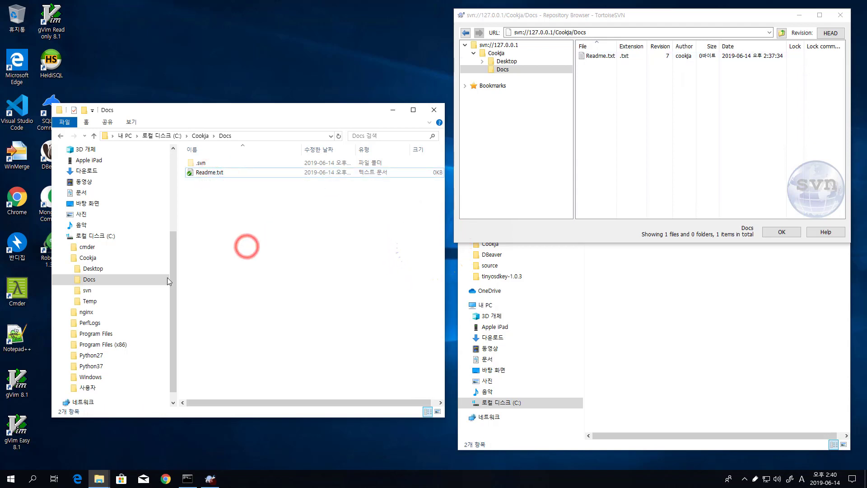
{"action": "left_click", "coordinate": [206, 172]}
{"action": "left_click", "coordinate": [252, 245]}
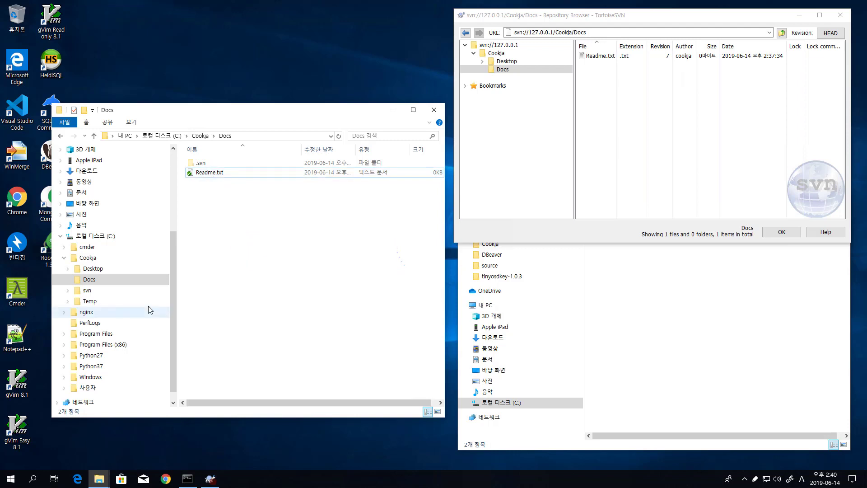
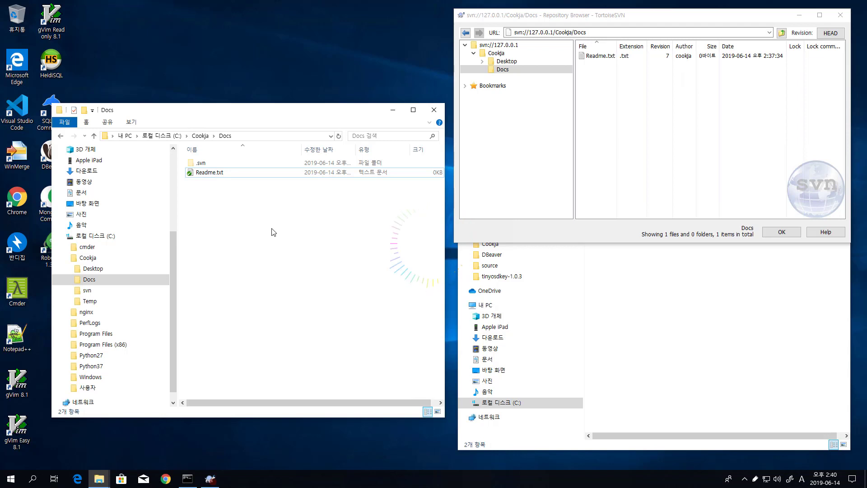
- Open the checked-out Readme.txt from C:\Cookja\Docs in Visual Studio Code for editing
{"action": "left_click", "coordinate": [210, 173]}
{"action": "right_click", "coordinate": [211, 174]}
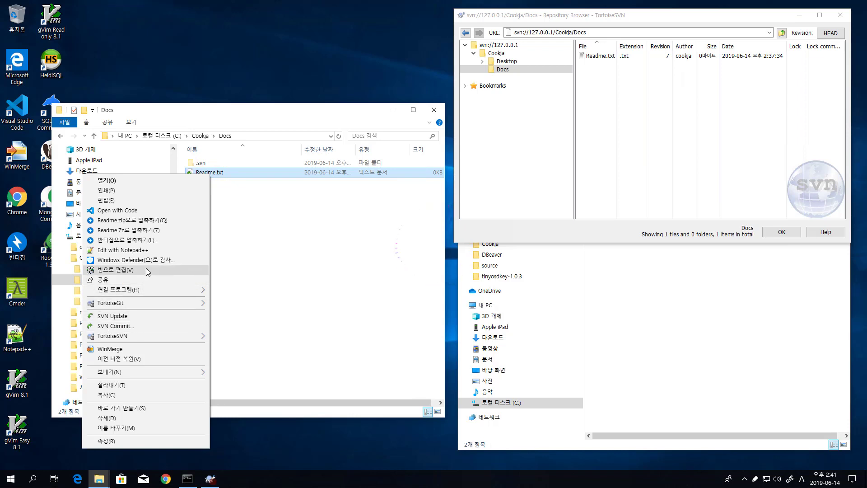
{"action": "left_click", "coordinate": [129, 211]}
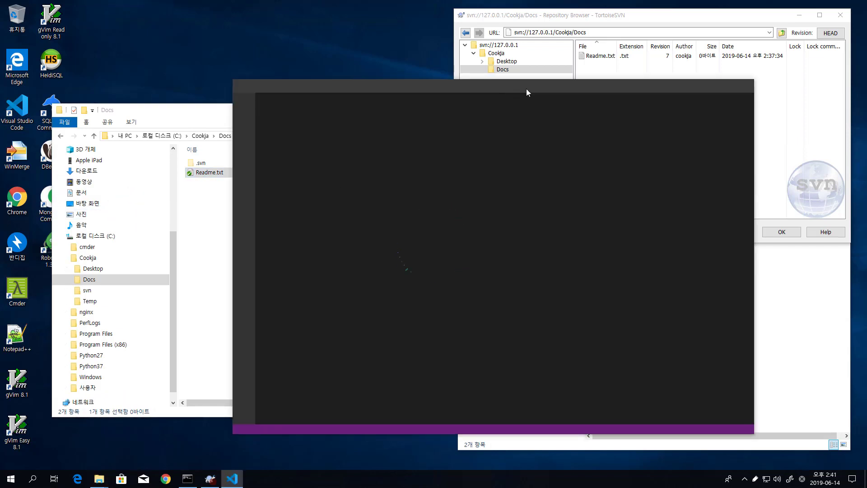
{"action": "left_click", "coordinate": [563, 84]}
{"action": "left_click", "coordinate": [394, 143]}
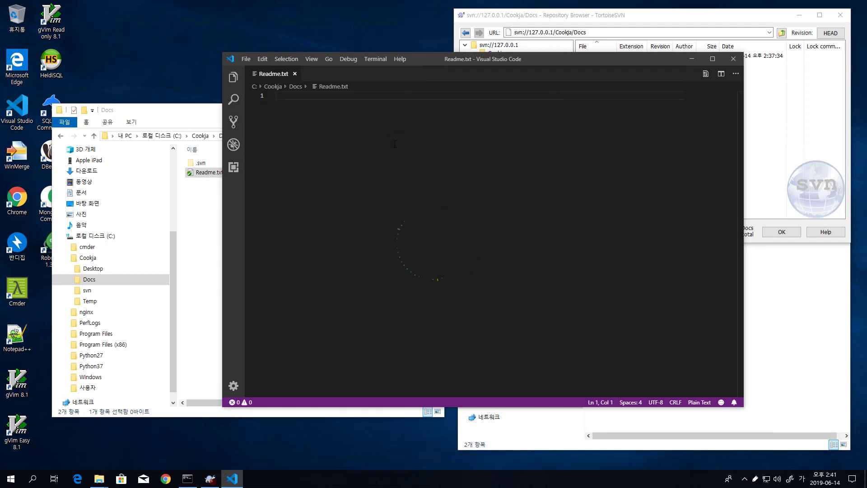
- Write the title "국자의 프로그래밍 이야기" on line 1 and a "-----" separator on line 3, with blank lines between
{"action": "type", "text": "국자의 몸"}
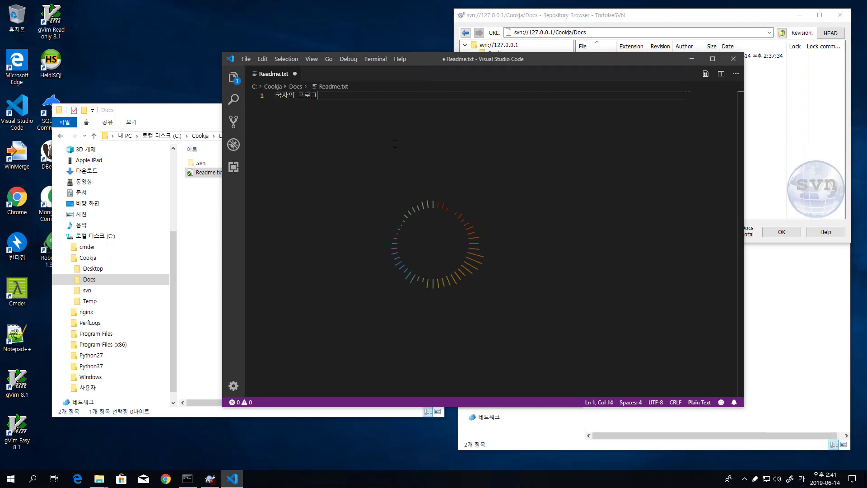
{"action": "type", "text": "로그래밍 이야기"}
{"action": "key", "text": "Return"}
{"action": "key", "text": "Return"}
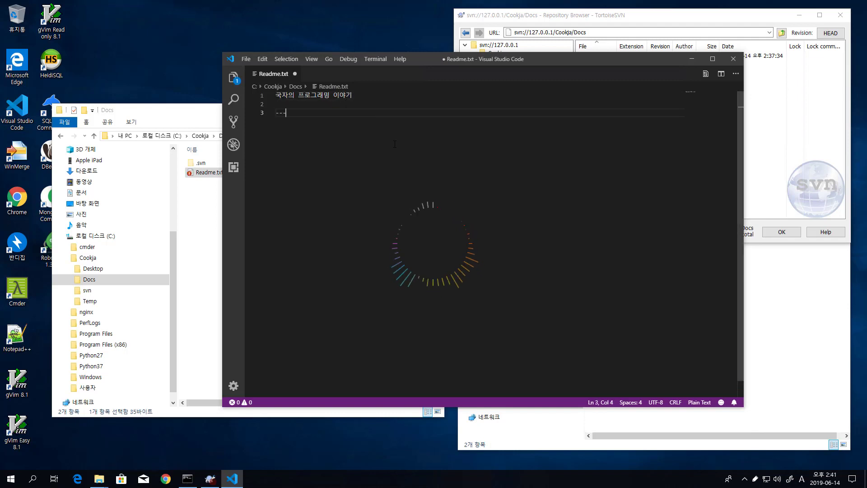
{"action": "key", "text": "Return"}
{"action": "key", "text": "Return"}
- Add "다음 시간에는 엔디언? 엔디안? 에 대해 알아볼까요?" on line 5, save Readme.txt and close the editor
{"action": "type", "text": "다음 시간에는 엔디"}
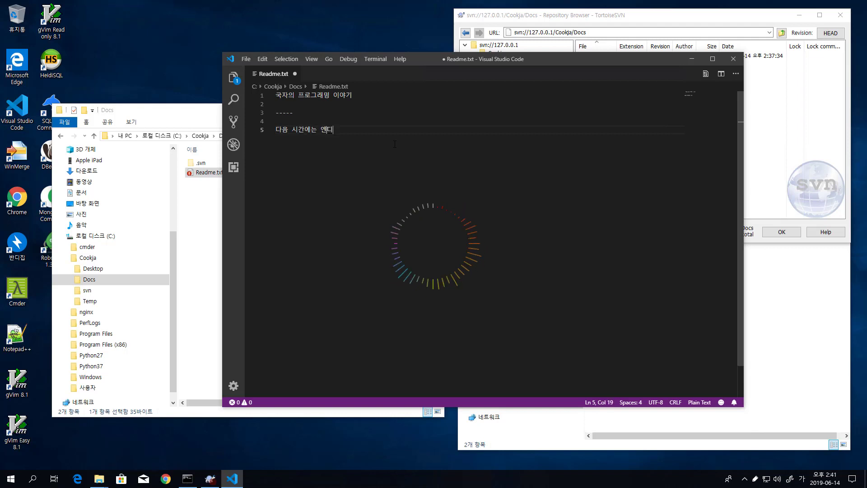
{"action": "type", "text": "언"}
{"action": "type", "text": "? ㅇ"}
{"action": "type", "text": "디안? 에 대해 알아볼"}
{"action": "type", "text": "까요?"}
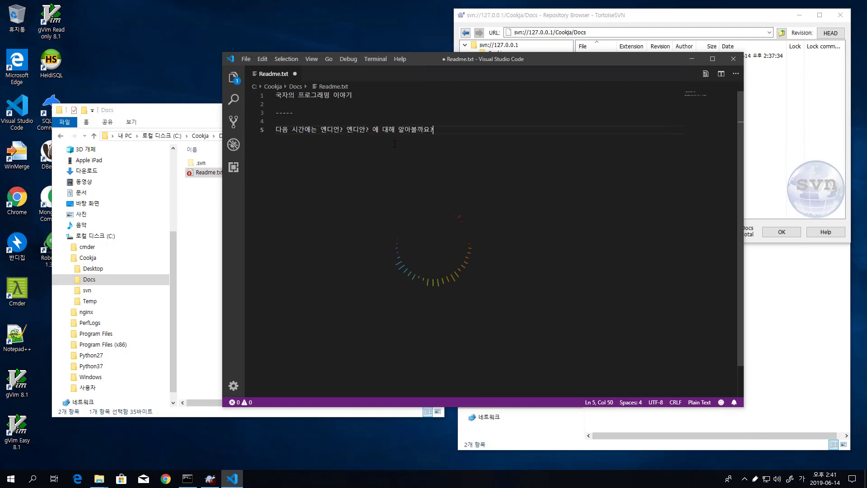
{"action": "key", "text": "ctrl+s"}
{"action": "left_click", "coordinate": [734, 58]}
{"action": "left_click", "coordinate": [246, 225]}
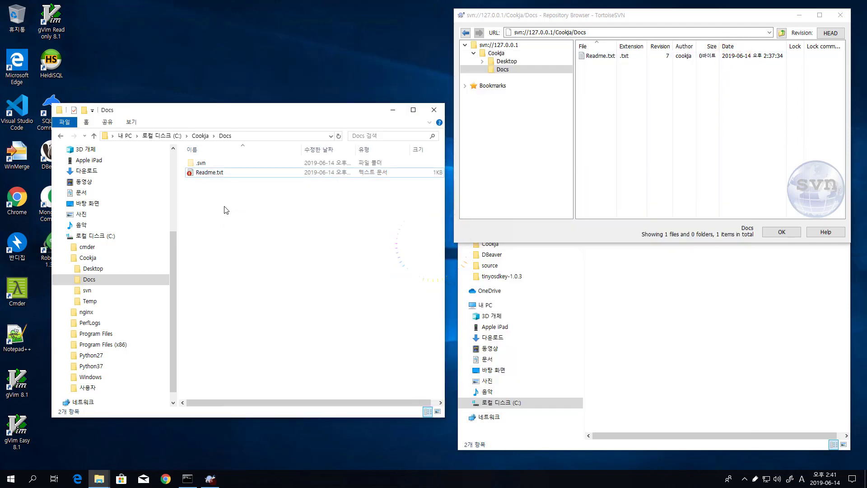
- Examine the contents of the .svn folder inside C:\Cookja\Docs and return to the Docs folder
{"action": "left_click", "coordinate": [215, 173]}
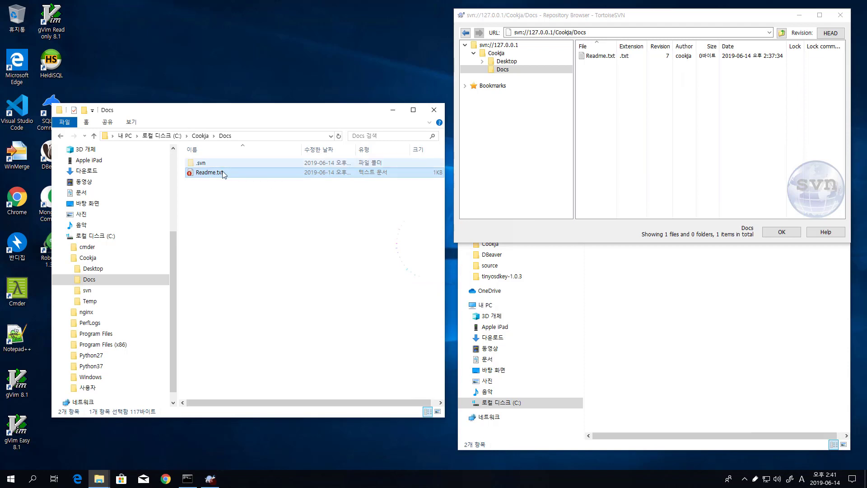
{"action": "left_click_drag", "start_coordinate": [158, 110], "coordinate": [184, 96]}
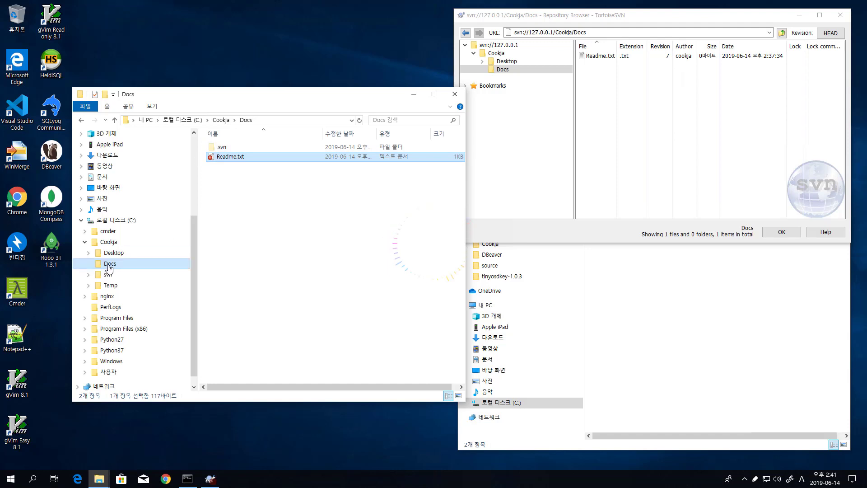
{"action": "left_click", "coordinate": [233, 218]}
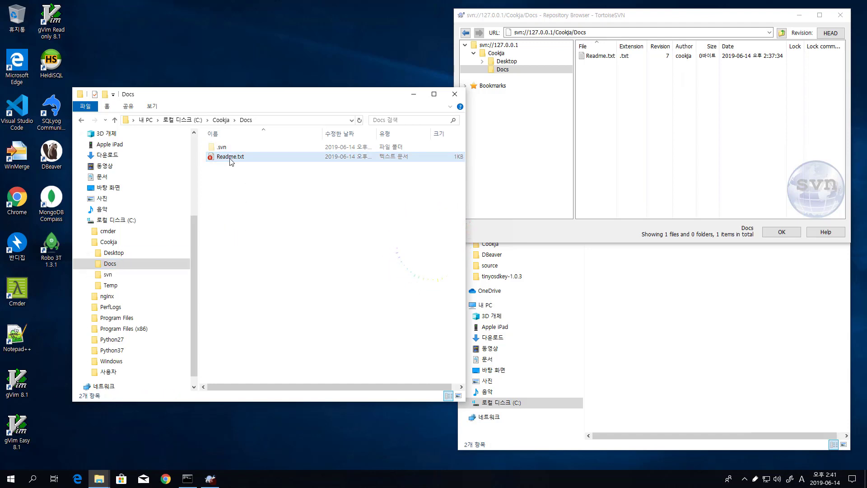
{"action": "double_click", "coordinate": [223, 149]}
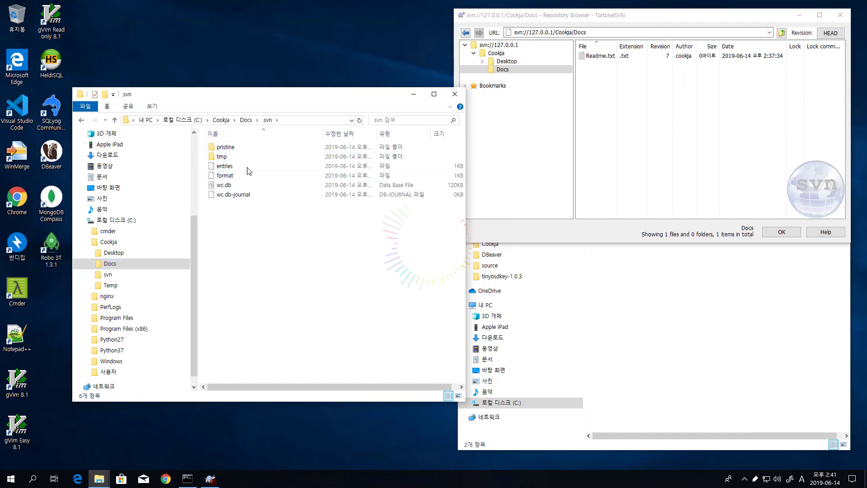
{"action": "left_click", "coordinate": [110, 264]}
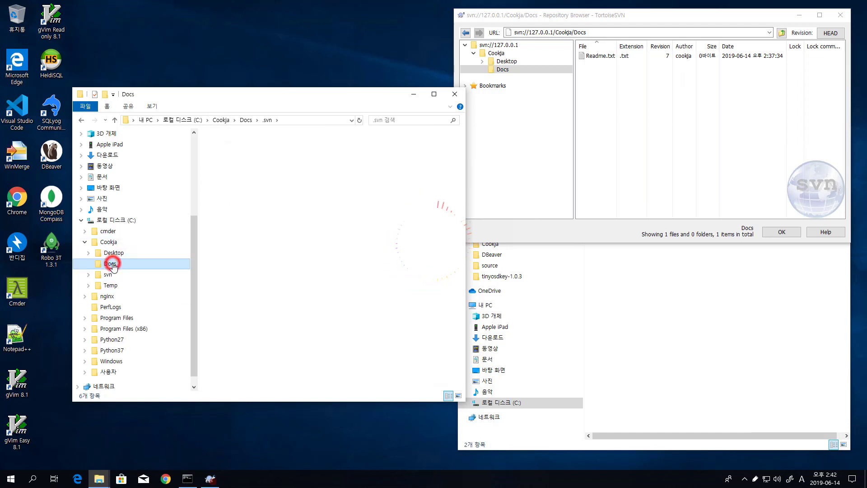
{"action": "double_click", "coordinate": [223, 147]}
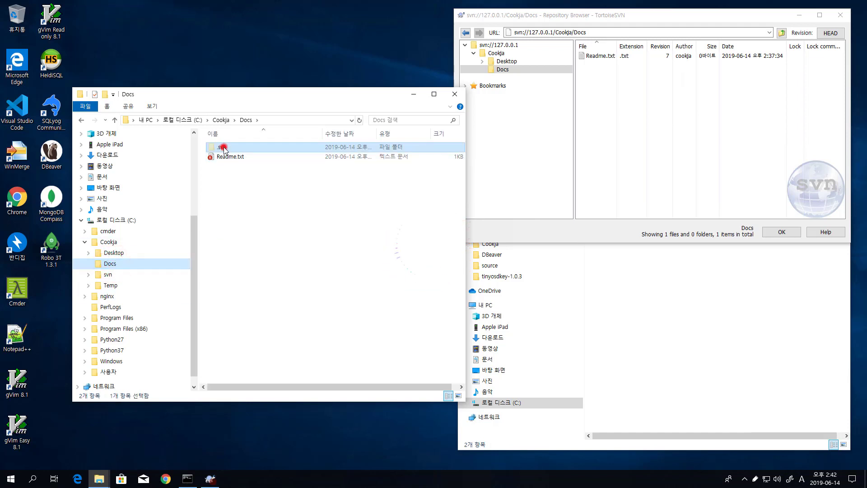
{"action": "left_click", "coordinate": [88, 265]}
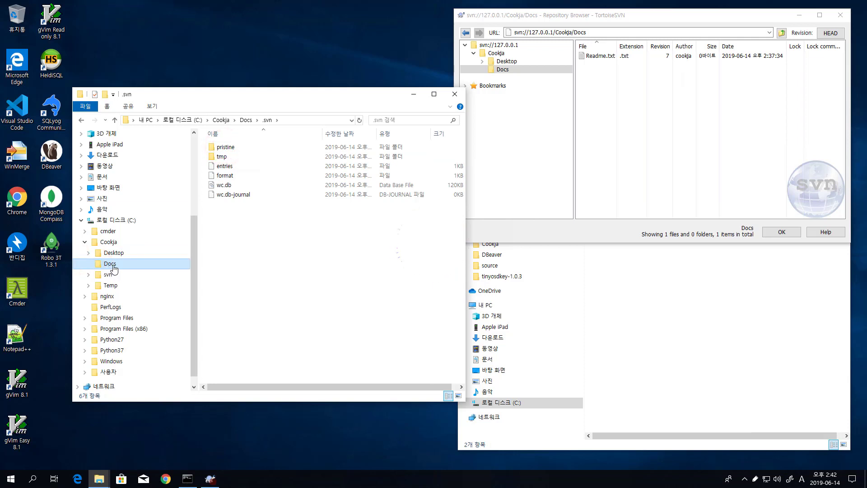
- Examine the .svn folder inside C:\Cookja\Docs and its place next to Readme.txt
{"action": "left_click", "coordinate": [113, 256]}
{"action": "left_click", "coordinate": [110, 264]}
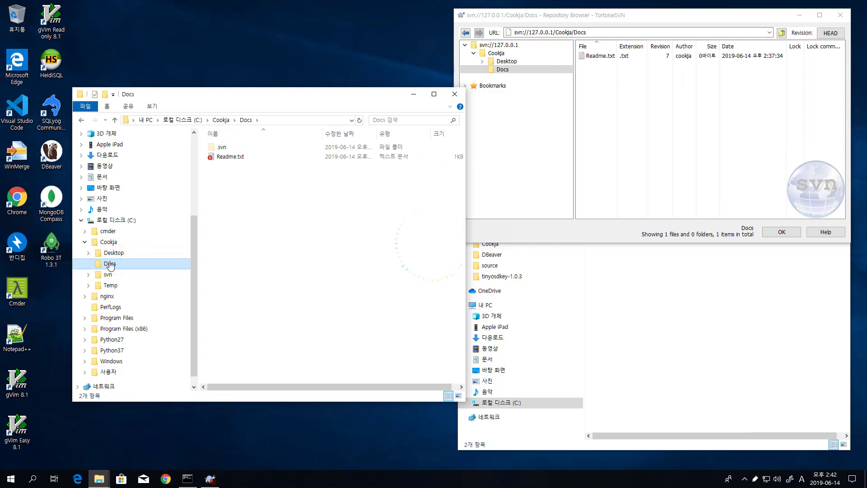
{"action": "left_click", "coordinate": [307, 262]}
{"action": "left_click", "coordinate": [249, 156]}
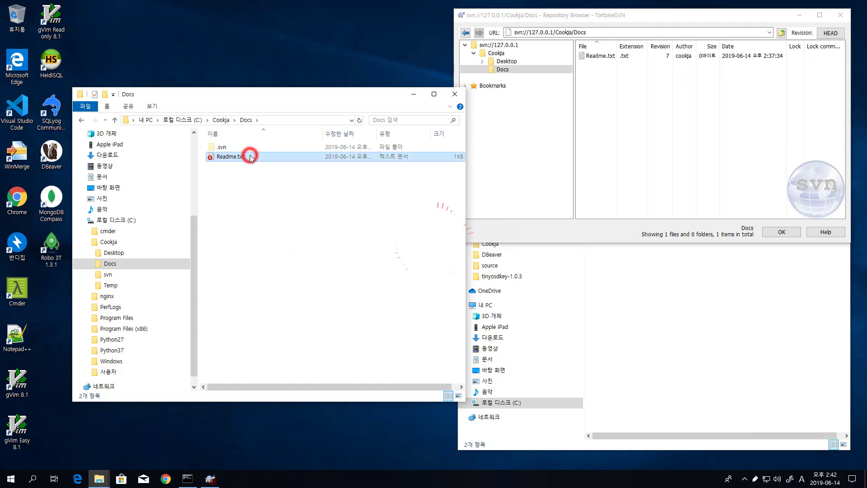
{"action": "left_click", "coordinate": [122, 263]}
{"action": "left_click", "coordinate": [234, 260]}
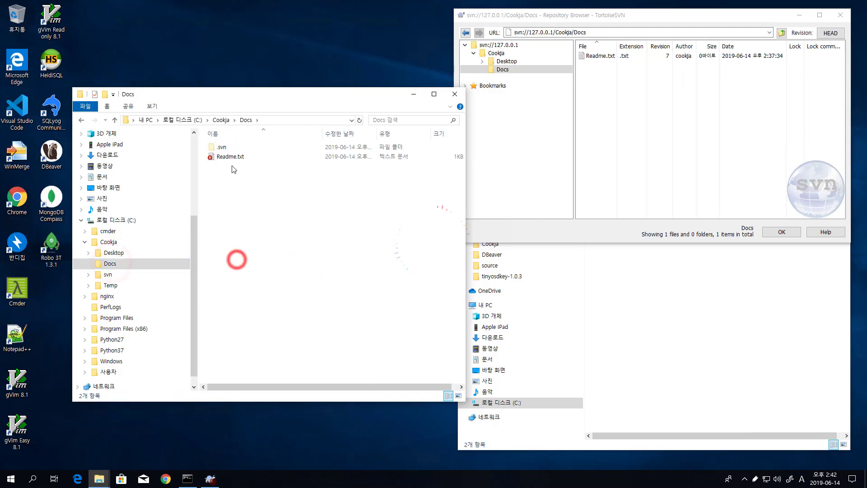
{"action": "double_click", "coordinate": [223, 146]}
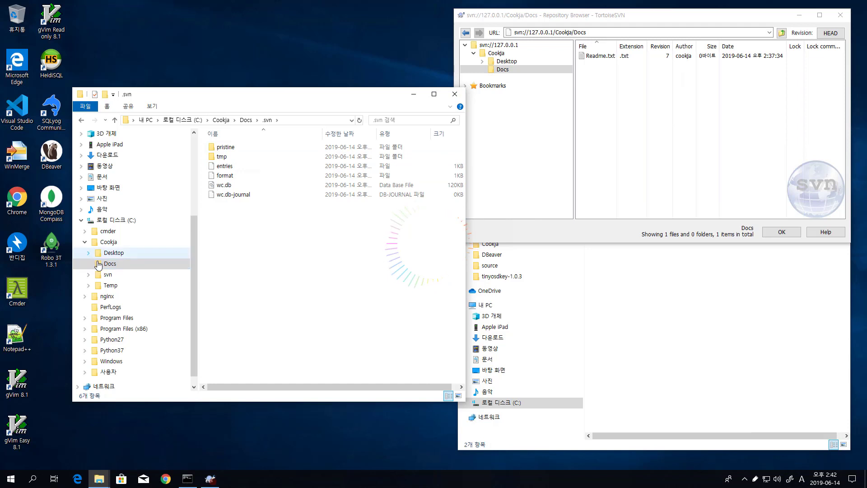
{"action": "left_click", "coordinate": [113, 266]}
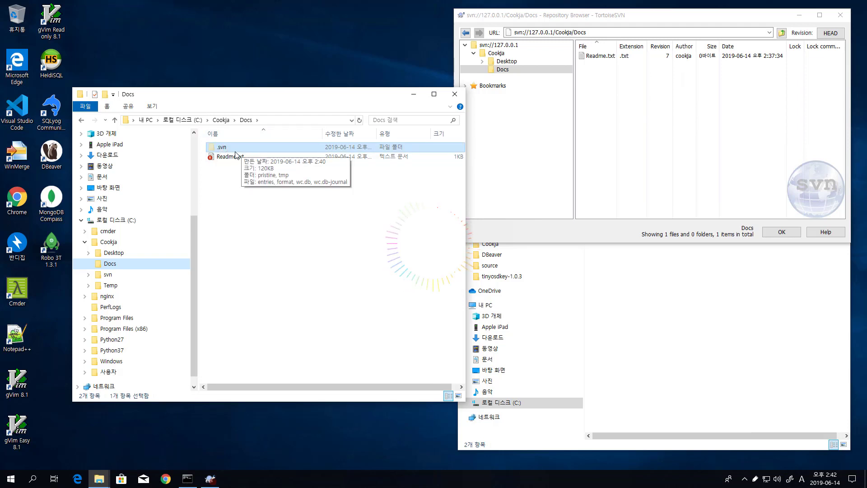
{"action": "mouse_move", "coordinate": [253, 145]}
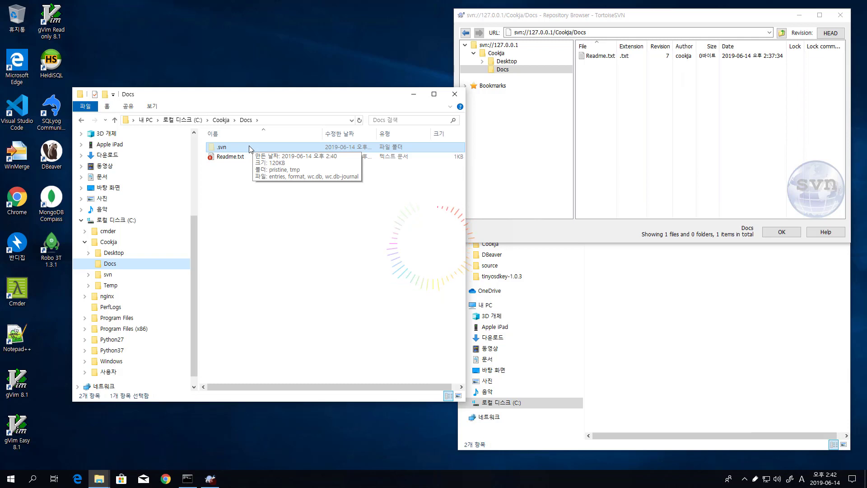
{"action": "left_click", "coordinate": [237, 157]}
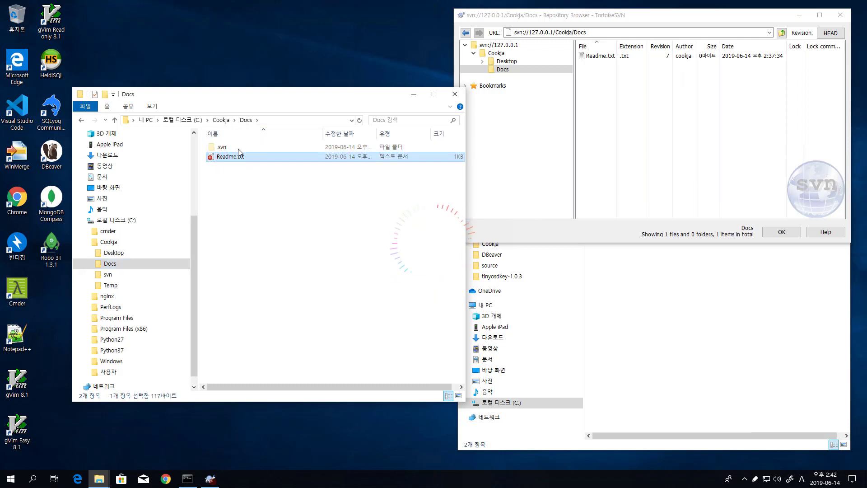
{"action": "left_click", "coordinate": [226, 148]}
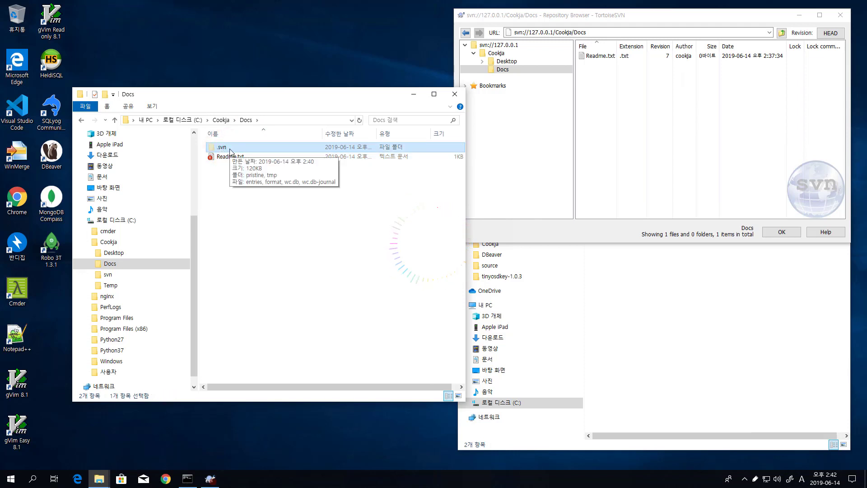
- Check the SVN status icon on Readme.txt in the Docs working copy
{"action": "left_click_drag", "start_coordinate": [265, 203], "coordinate": [234, 157]}
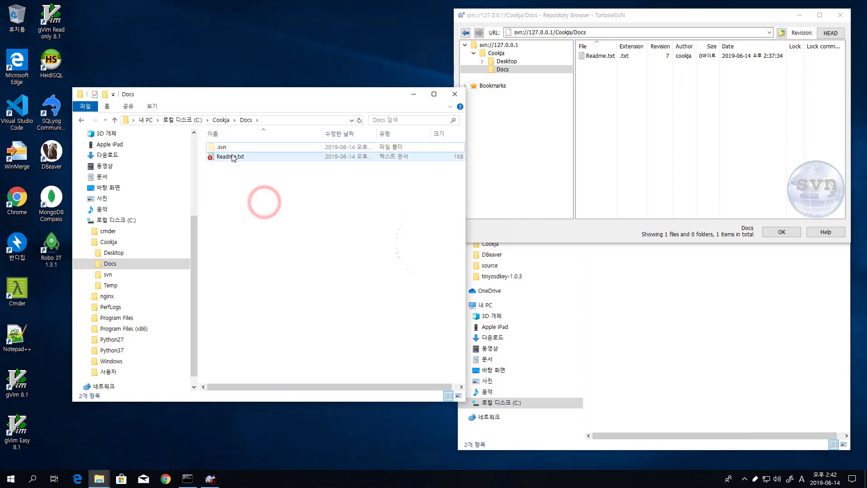
{"action": "key", "text": "Up"}
{"action": "key", "text": "Down"}
{"action": "key", "text": "Up"}
{"action": "key", "text": "Down"}
{"action": "key", "text": "Up"}
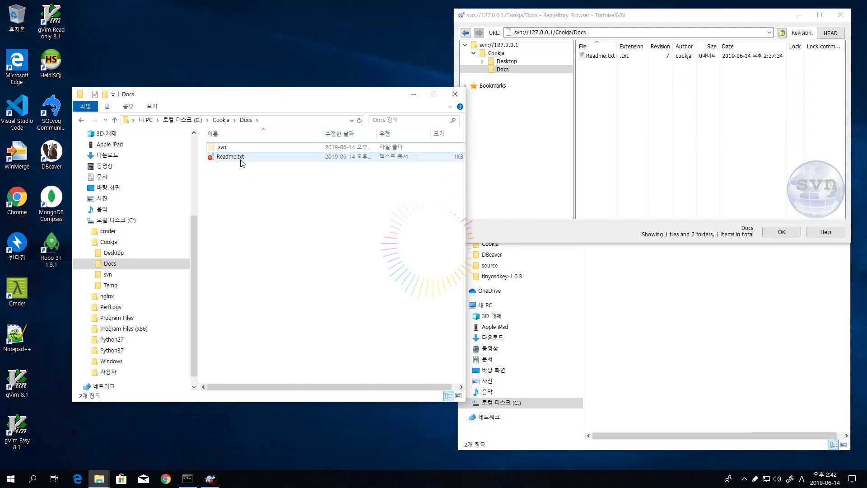
{"action": "left_click", "coordinate": [219, 158]}
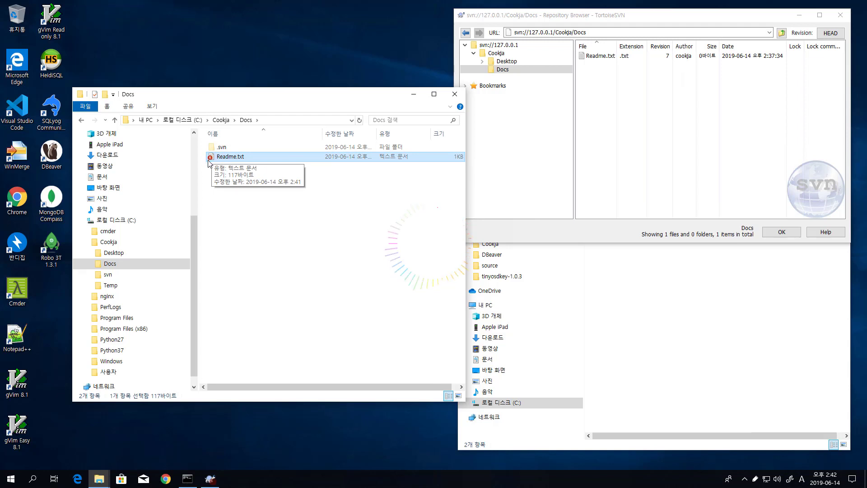
{"action": "left_click", "coordinate": [243, 217]}
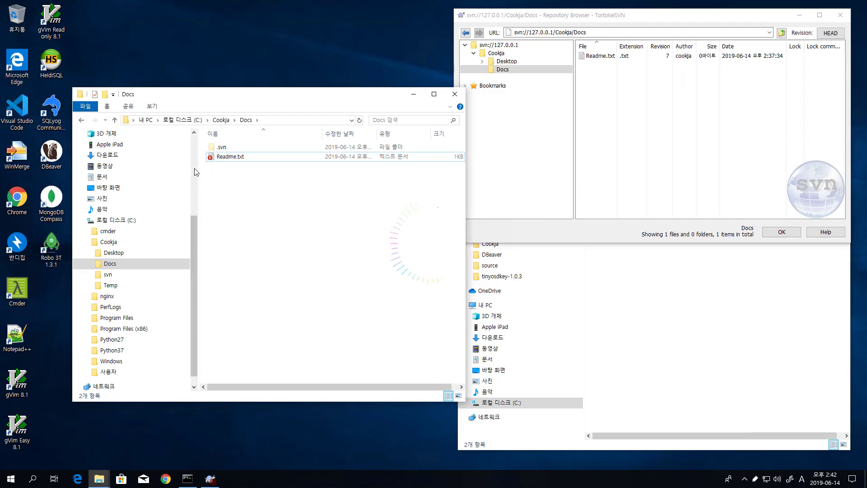
{"action": "left_click", "coordinate": [267, 199]}
{"action": "left_click", "coordinate": [236, 158]}
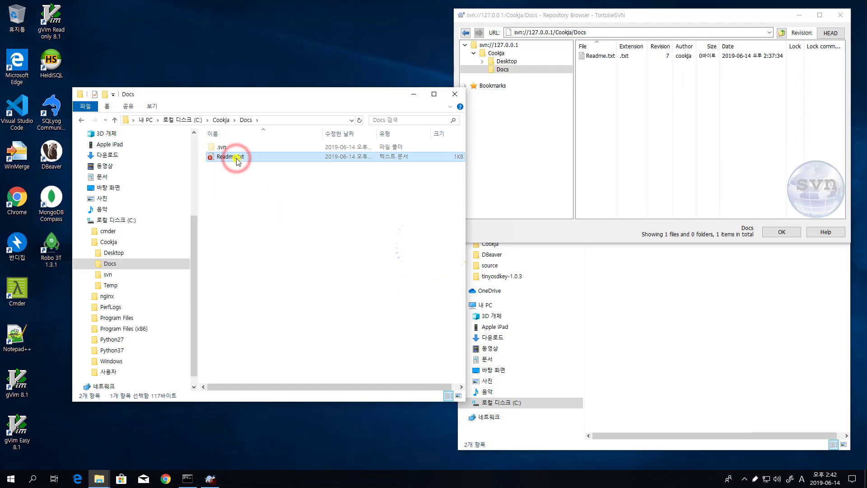
{"action": "right_click", "coordinate": [237, 158]}
{"action": "left_click", "coordinate": [293, 210]}
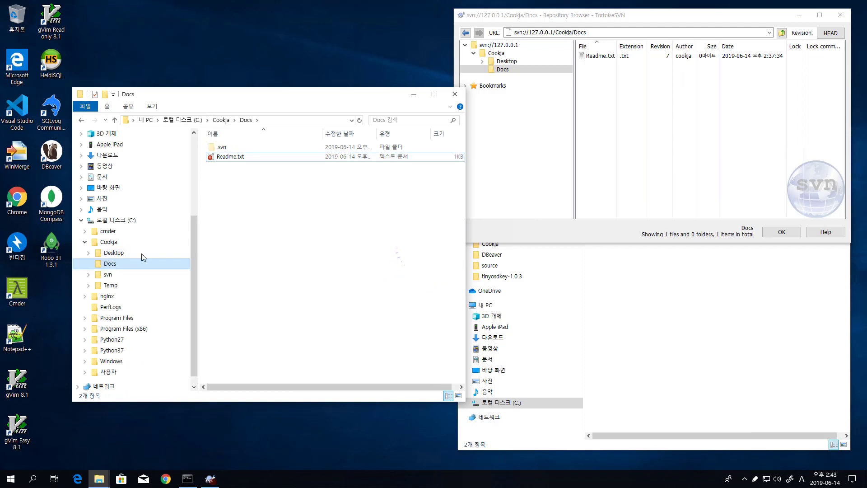
{"action": "left_click", "coordinate": [230, 158]}
{"action": "right_click", "coordinate": [231, 159]}
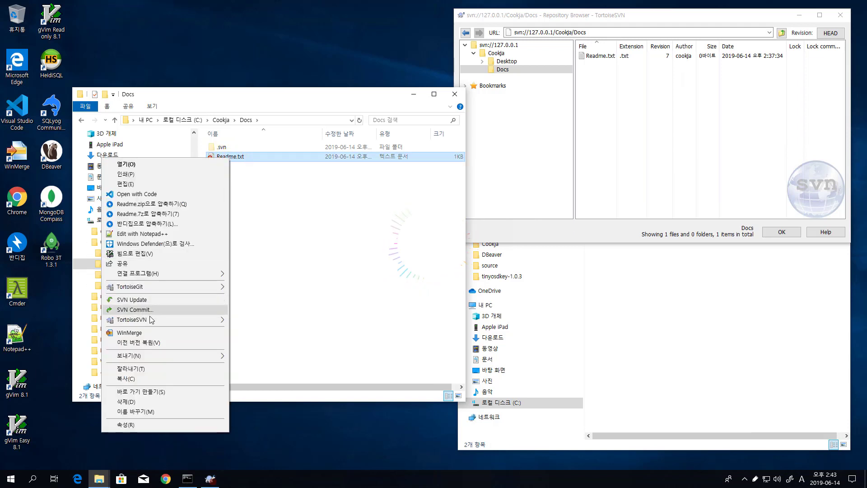
{"action": "left_click", "coordinate": [313, 289]}
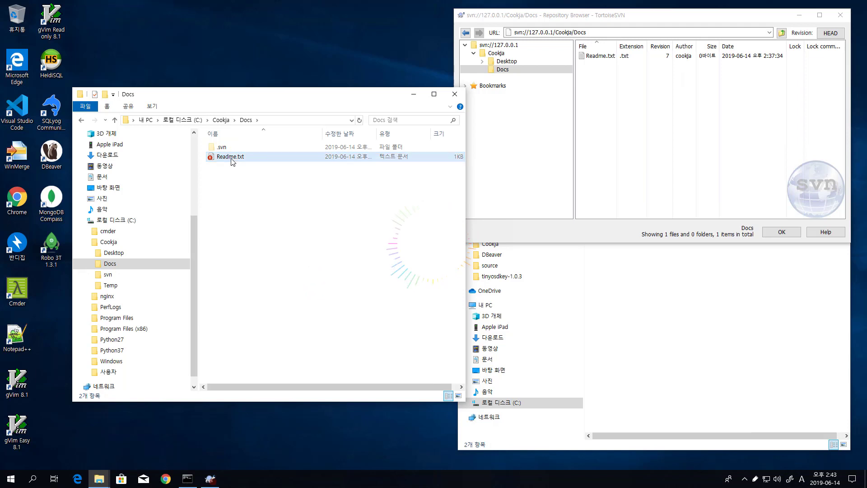
- Start an SVN commit of Readme.txt with the message "Readme.txt 파일에 국자의 프로그래밍 이야기 다음 주제를 기록"
{"action": "right_click", "coordinate": [231, 158]}
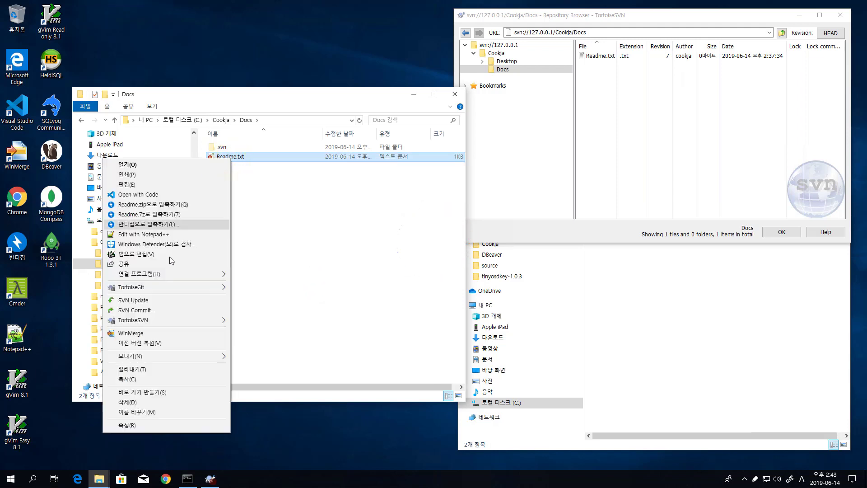
{"action": "left_click", "coordinate": [146, 311]}
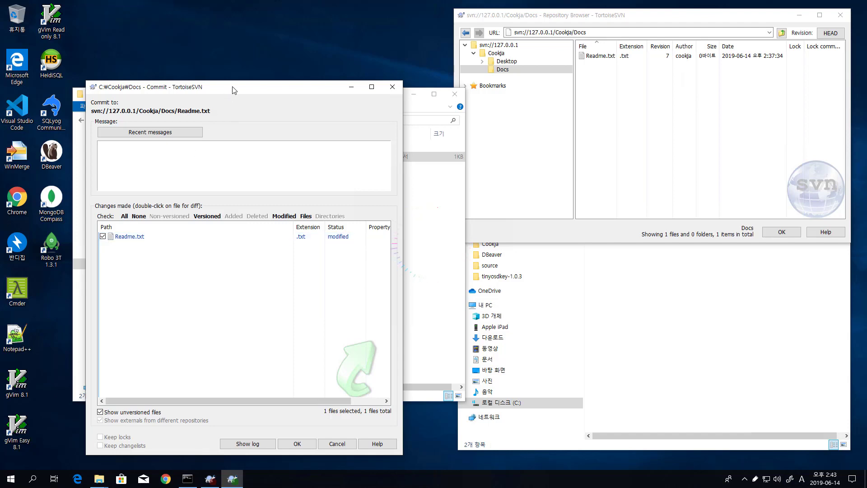
{"action": "left_click_drag", "start_coordinate": [234, 82], "coordinate": [427, 94]}
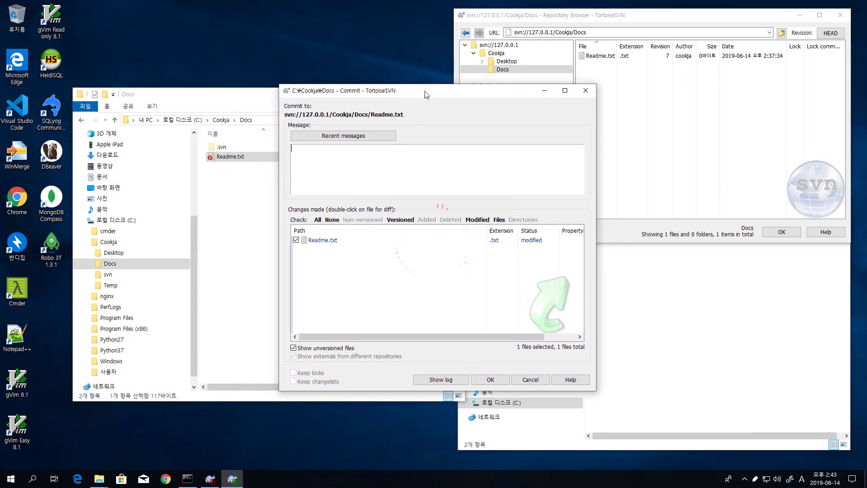
{"action": "left_click", "coordinate": [378, 159]}
{"action": "type", "text": "Readme.txt"}
{"action": "key", "text": "Hangul"}
{"action": "type", "text": "파일에 국자의 프로그램"}
{"action": "type", "text": "밍 ㅇ"}
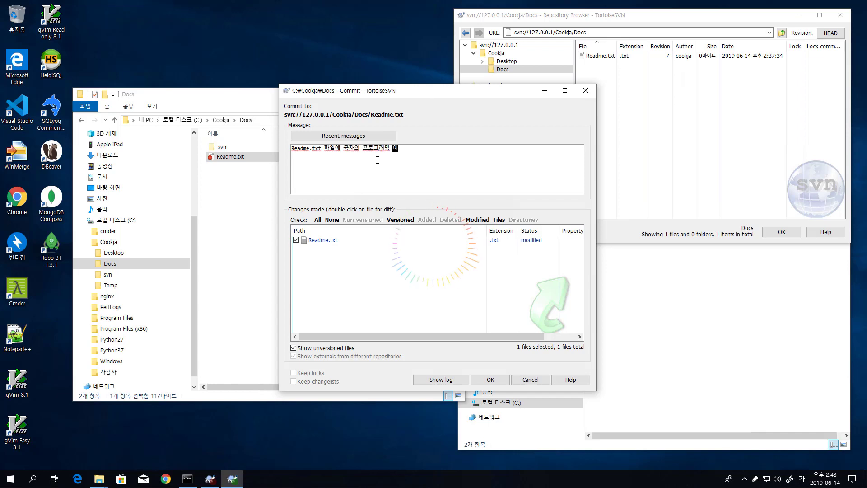
{"action": "type", "text": "이야기 다음 주제를 기록"}
{"action": "left_click", "coordinate": [484, 164]}
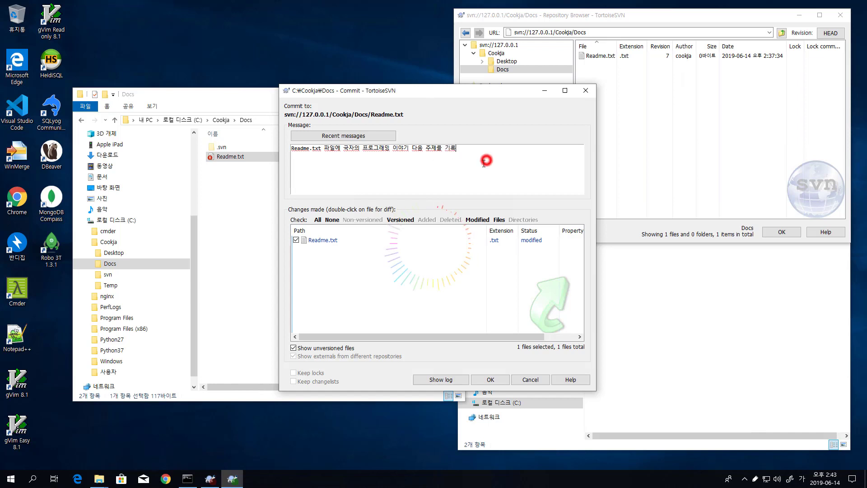
{"action": "left_click_drag", "start_coordinate": [292, 149], "coordinate": [480, 156]}
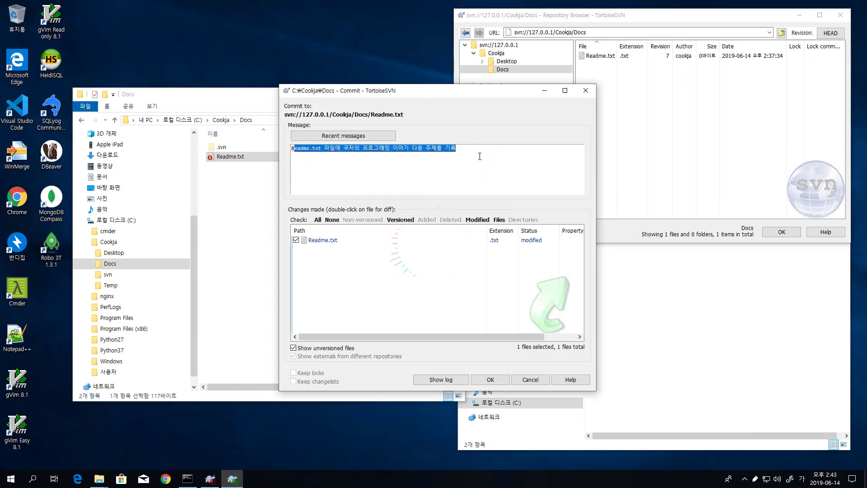
{"action": "triple_click", "coordinate": [480, 156]}
{"action": "left_click", "coordinate": [479, 156]}
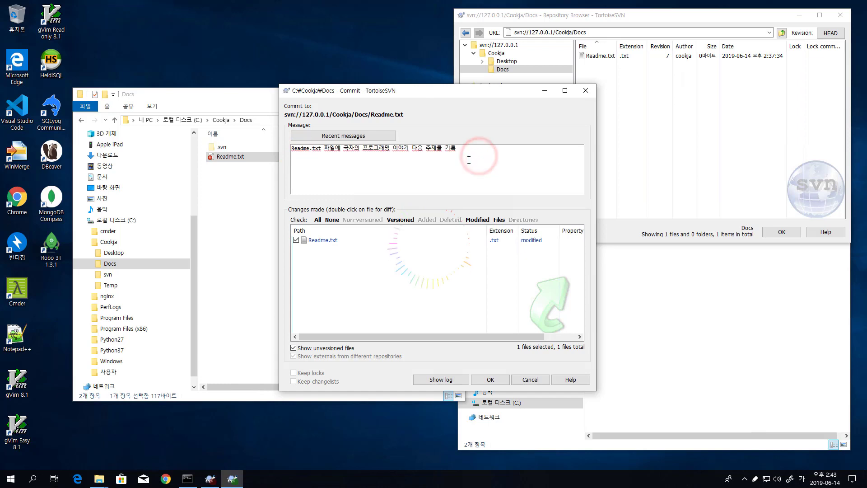
{"action": "left_click", "coordinate": [451, 163]}
{"action": "left_click", "coordinate": [422, 162]}
{"action": "left_click", "coordinate": [482, 162]}
{"action": "left_click", "coordinate": [457, 150]}
{"action": "left_click_drag", "start_coordinate": [299, 152], "coordinate": [470, 152]}
- Add "#국자 #독스" as the second line of the commit message, commit Readme.txt and close the commit report
{"action": "left_click", "coordinate": [468, 162]}
{"action": "type", "text": "국자 "}
{"action": "type", "text": "#"}
{"action": "type", "text": "국자 #독스"}
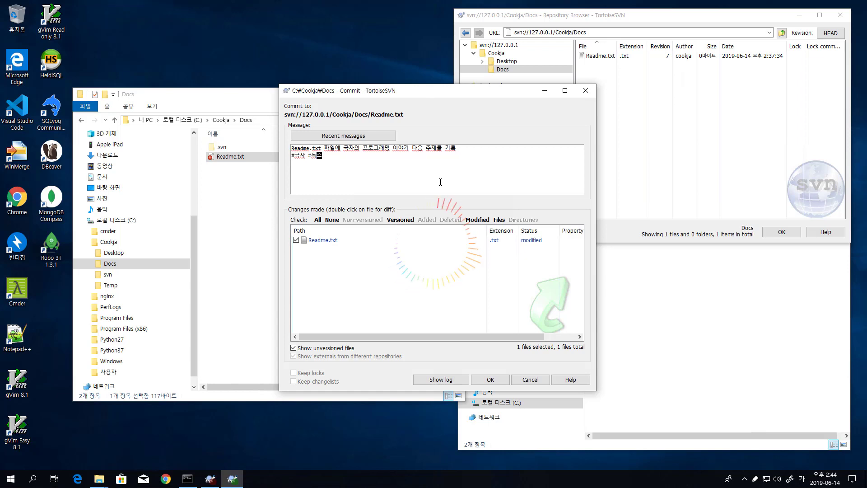
{"action": "left_click", "coordinate": [455, 168]}
{"action": "left_click", "coordinate": [503, 381]}
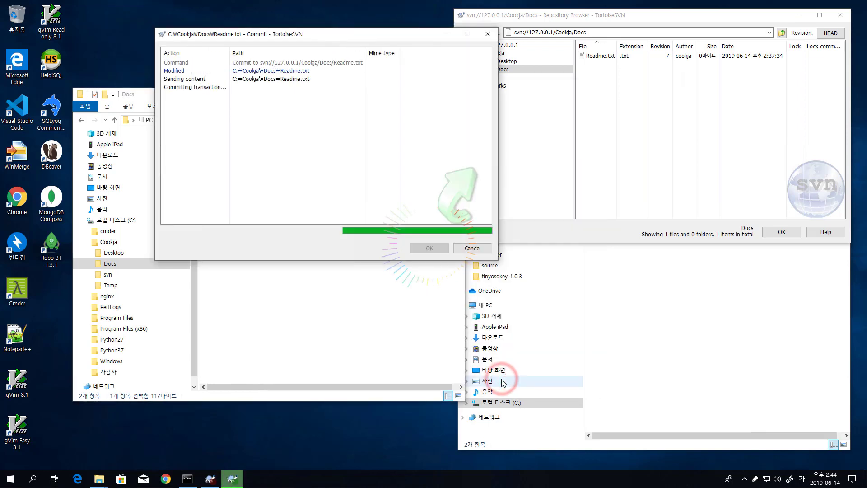
{"action": "left_click", "coordinate": [174, 70]}
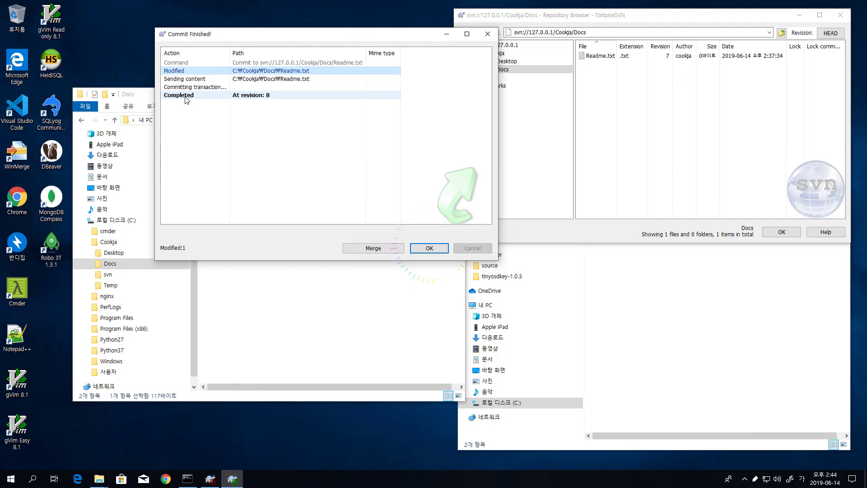
{"action": "left_click", "coordinate": [441, 250]}
- Check the SVN status icon of the committed Readme.txt in the Docs folder
{"action": "left_click", "coordinate": [283, 221]}
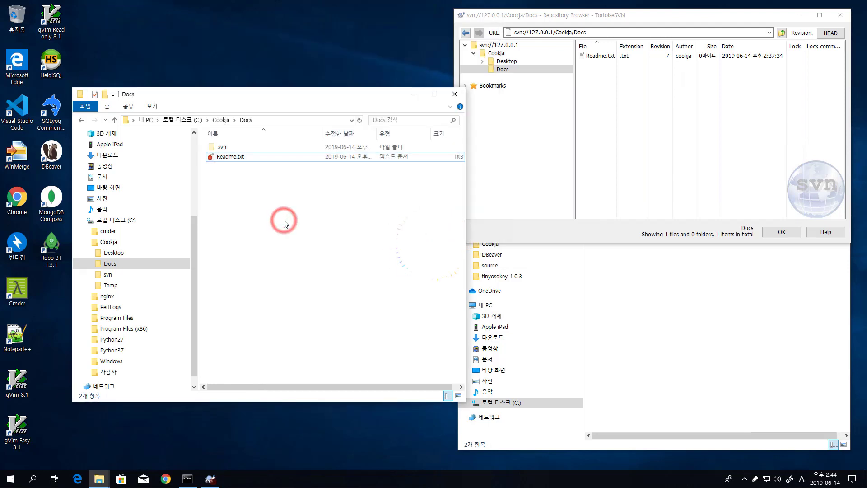
{"action": "left_click", "coordinate": [260, 191]}
{"action": "left_click", "coordinate": [236, 158]}
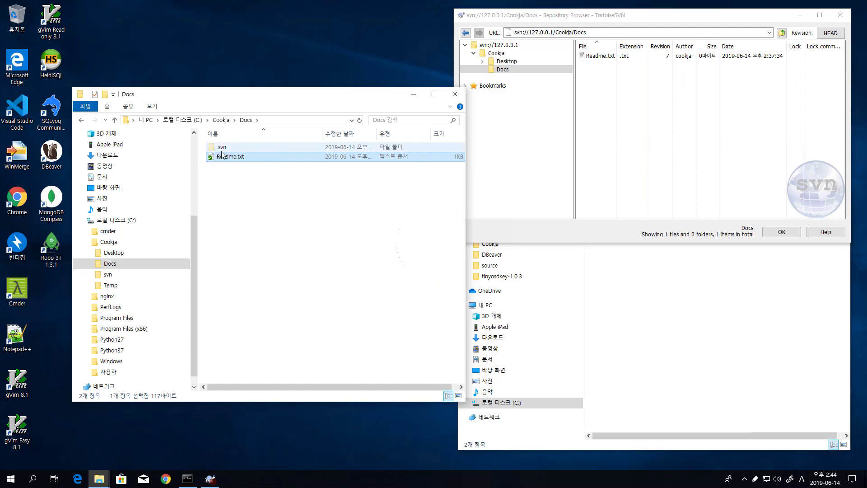
{"action": "left_click", "coordinate": [232, 165]}
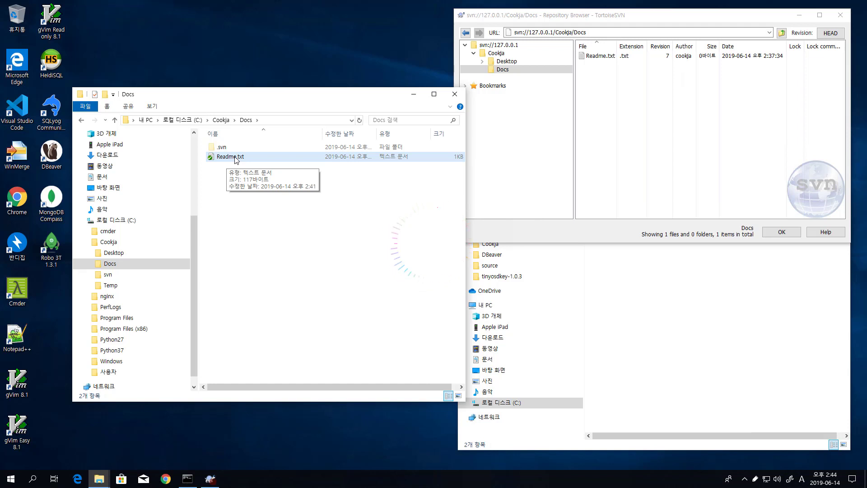
{"action": "left_click", "coordinate": [238, 197]}
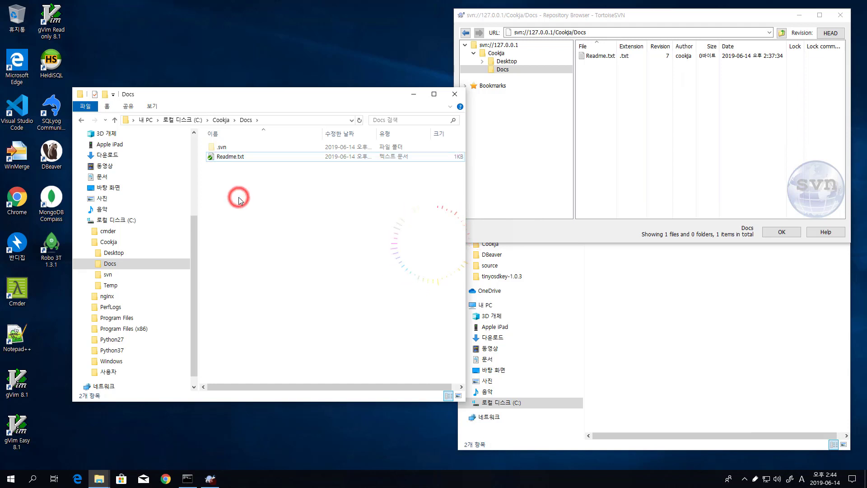
{"action": "left_click", "coordinate": [225, 147]}
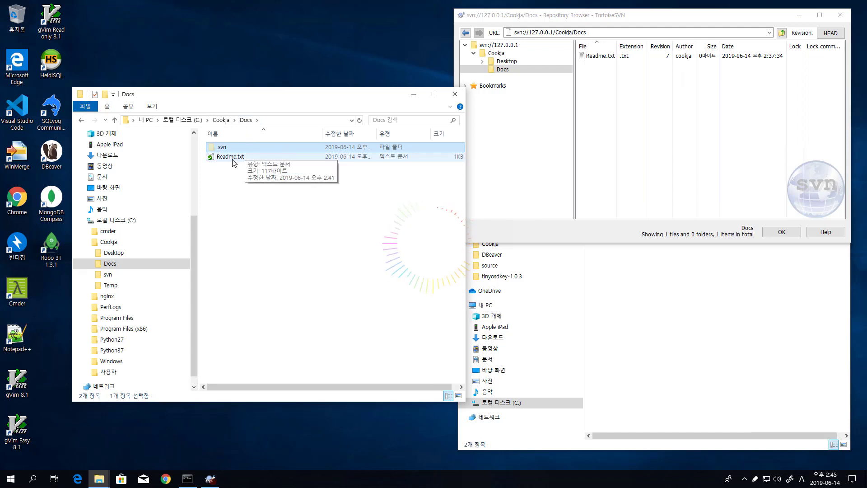
{"action": "left_click", "coordinate": [250, 211]}
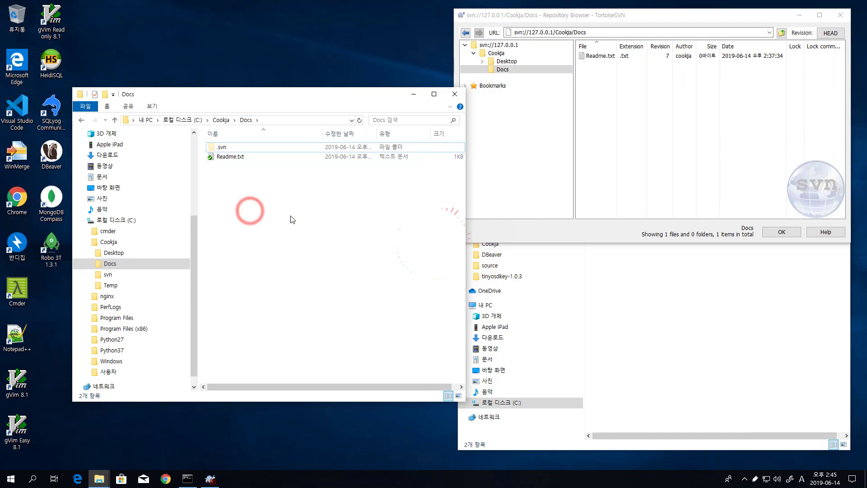
- Show the log of the repository's Docs folder and view the details of revision 8
{"action": "right_click", "coordinate": [507, 69]}
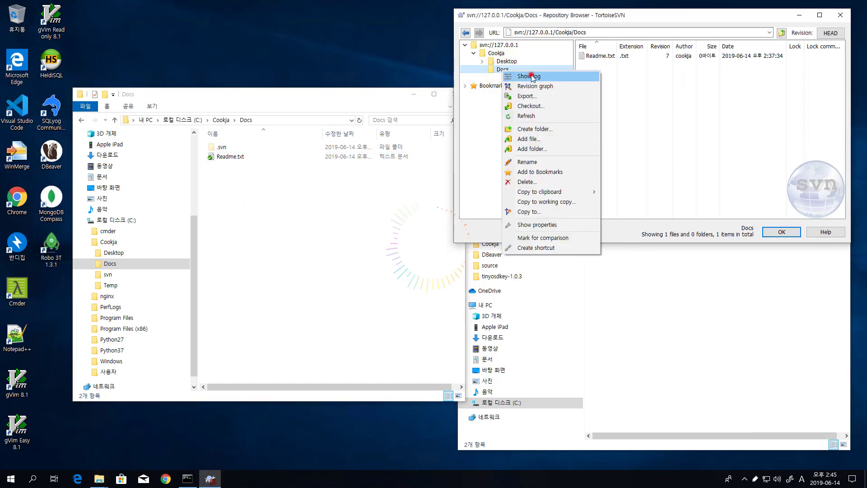
{"action": "left_click", "coordinate": [531, 77]}
{"action": "left_click", "coordinate": [554, 64]}
{"action": "left_click_drag", "start_coordinate": [554, 64], "coordinate": [535, 76]}
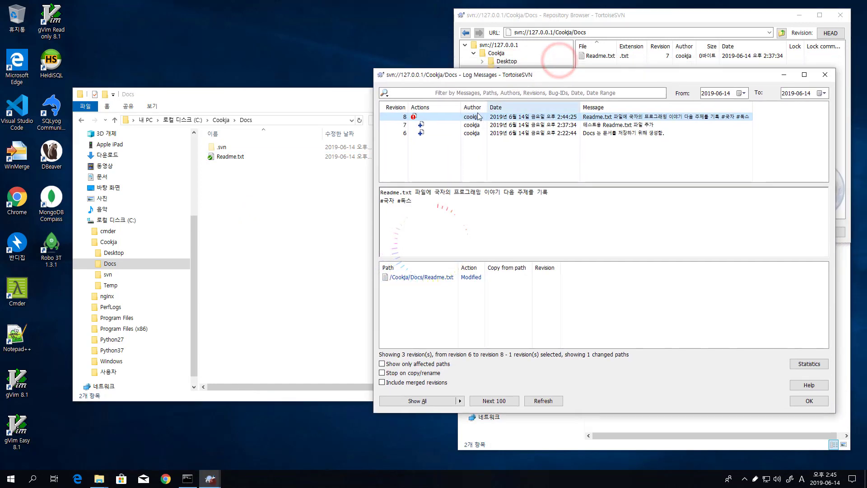
{"action": "left_click", "coordinate": [447, 118]}
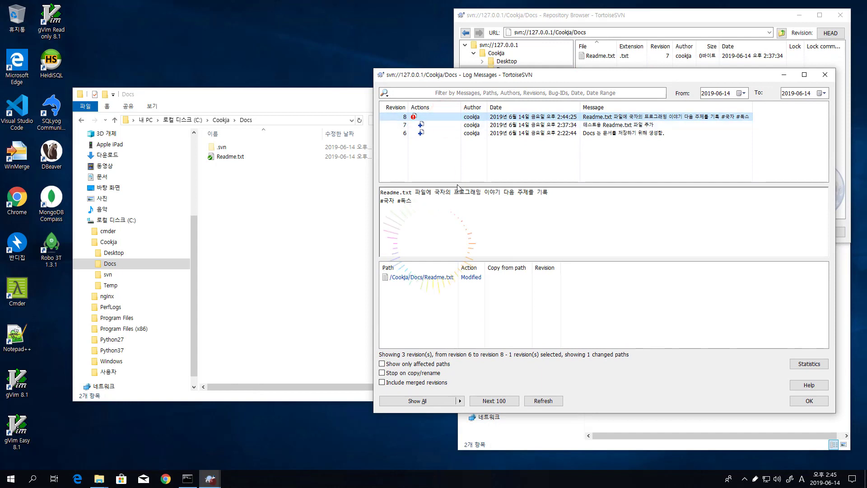
- Review the message and changed path of revision 8 and open the comparison of Readme.txt with revision 7
{"action": "left_click", "coordinate": [430, 278]}
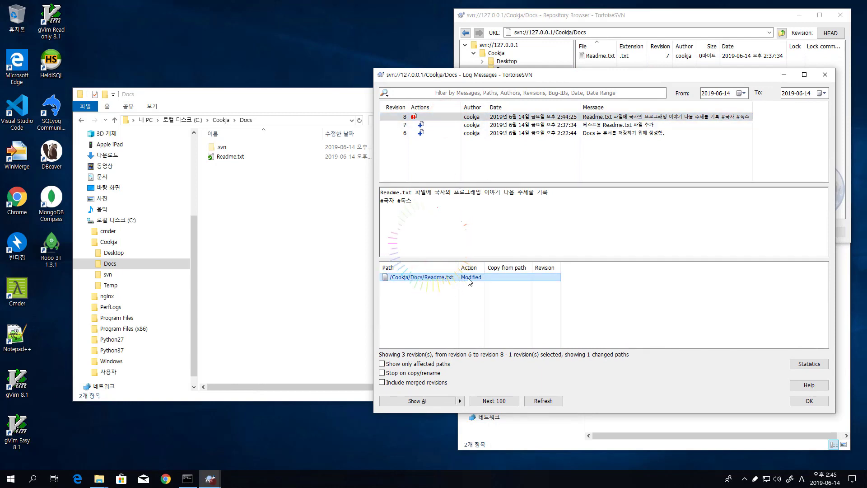
{"action": "left_click", "coordinate": [423, 200]}
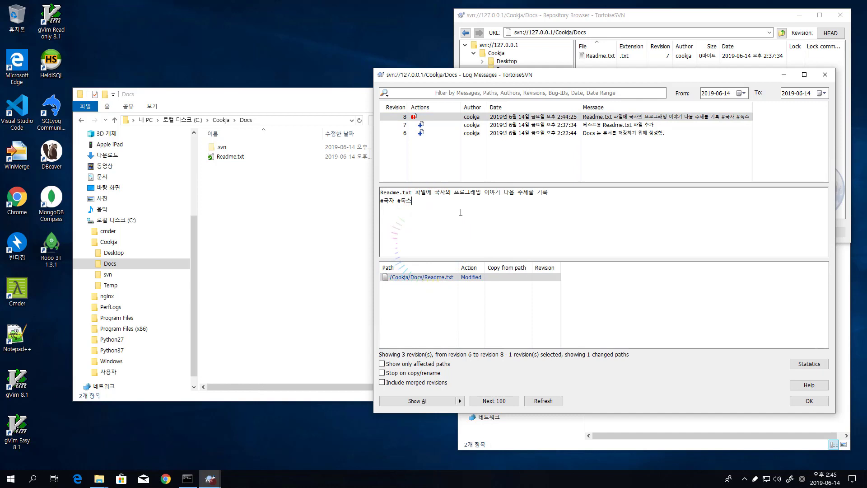
{"action": "triple_click", "coordinate": [394, 192]}
{"action": "left_click", "coordinate": [432, 209]}
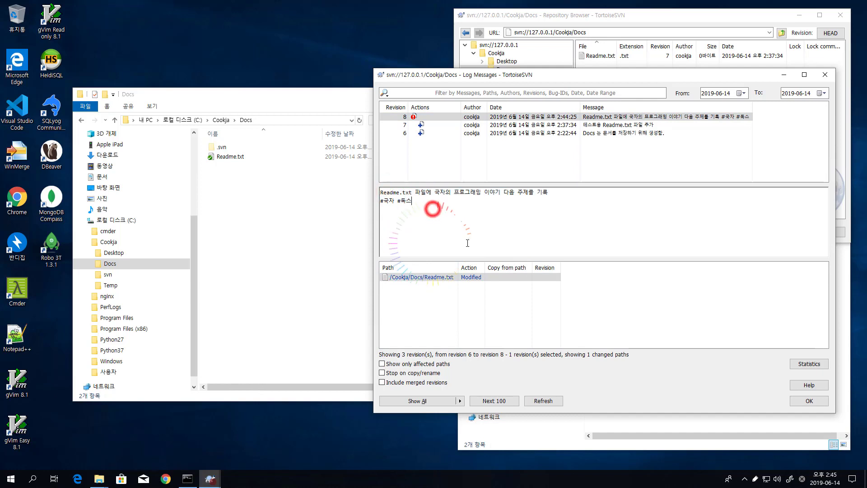
{"action": "left_click", "coordinate": [451, 278]}
{"action": "double_click", "coordinate": [449, 276]}
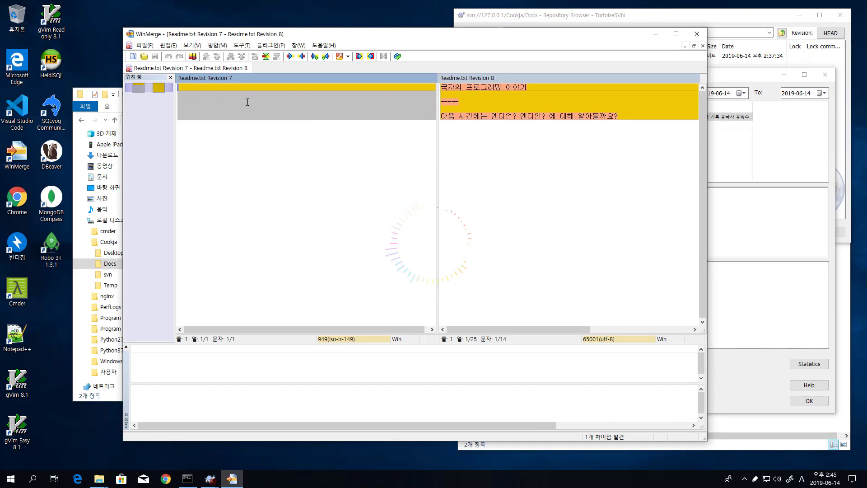
- Examine the differences between revision 7 and revision 8 of Readme.txt in WinMerge and close the comparison
{"action": "left_click", "coordinate": [245, 100]}
{"action": "left_click", "coordinate": [239, 100]}
{"action": "left_click", "coordinate": [239, 114]}
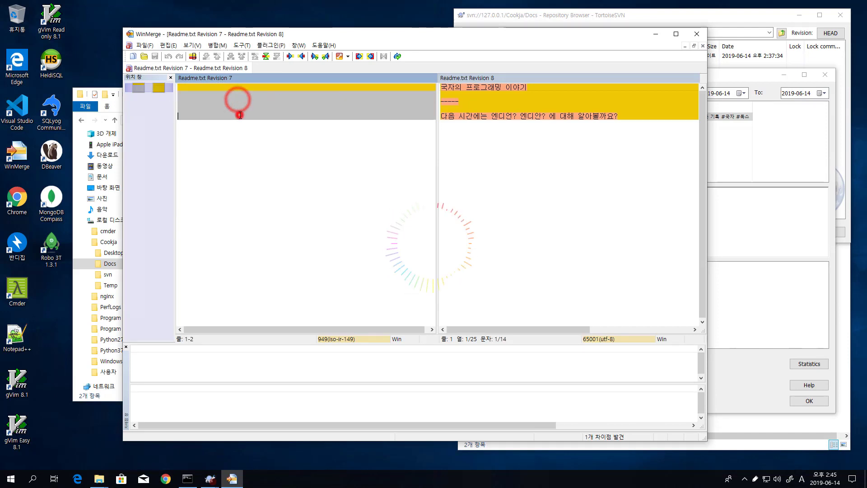
{"action": "left_click", "coordinate": [236, 93]}
{"action": "left_click", "coordinate": [211, 105]}
{"action": "left_click", "coordinate": [503, 102]}
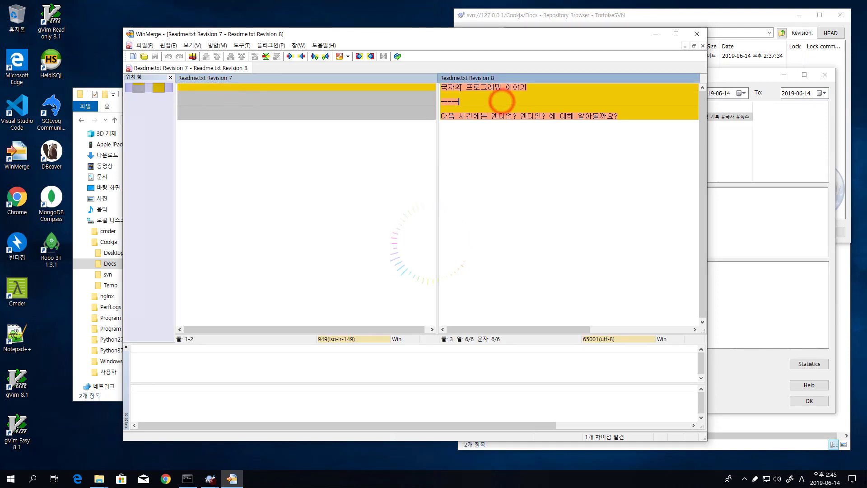
{"action": "left_click_drag", "start_coordinate": [441, 86], "coordinate": [654, 123]}
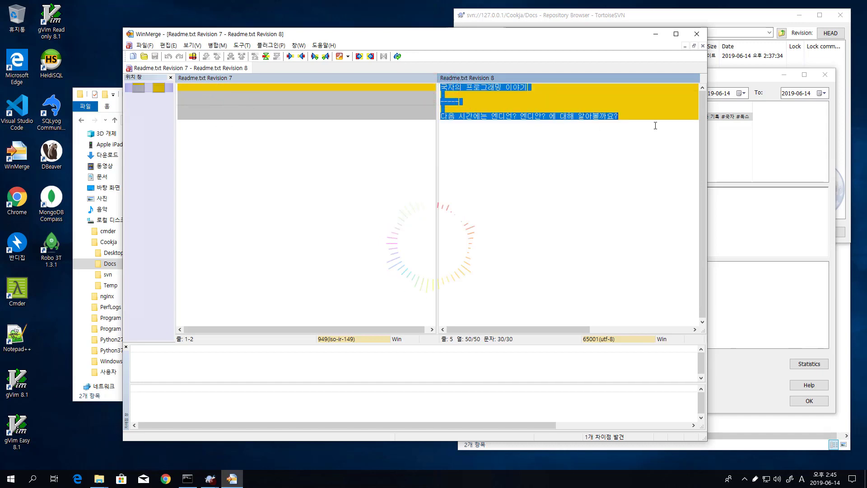
{"action": "left_click", "coordinate": [654, 111]}
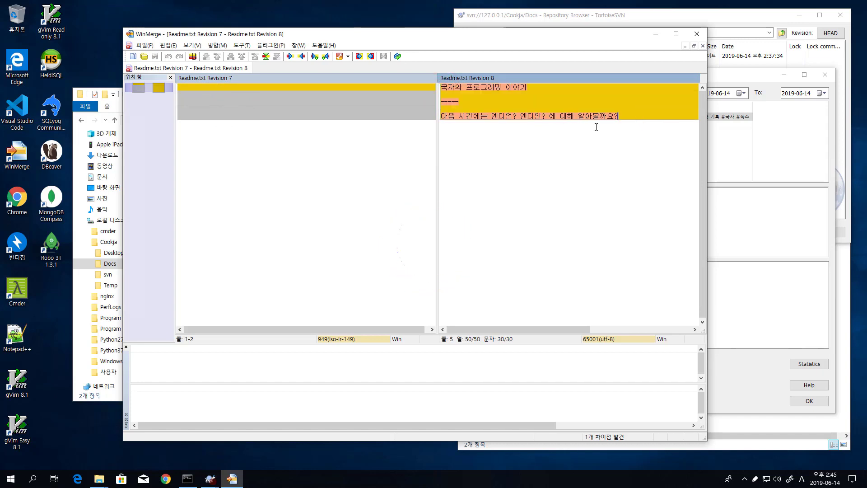
{"action": "left_click", "coordinate": [320, 88]}
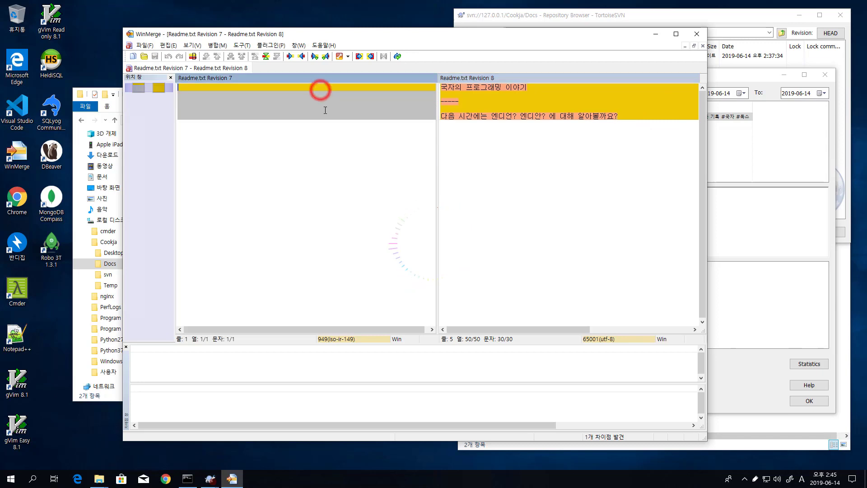
{"action": "left_click", "coordinate": [324, 108]}
{"action": "left_click", "coordinate": [617, 168]}
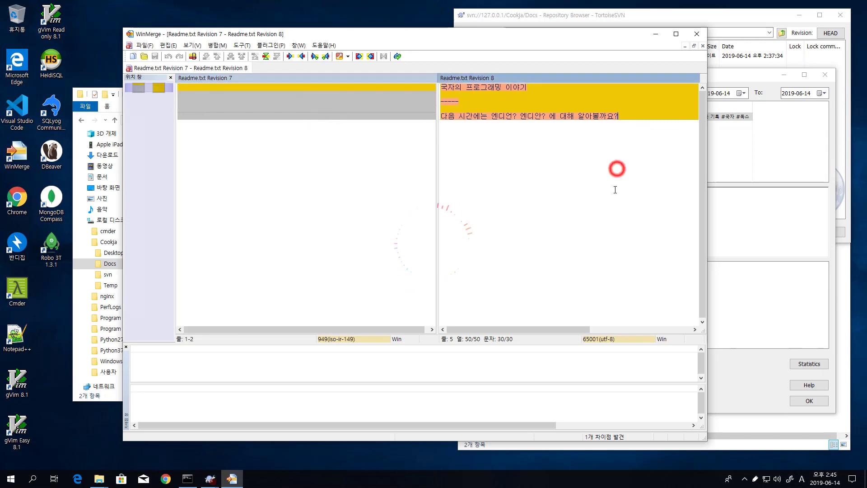
{"action": "left_click", "coordinate": [356, 338]}
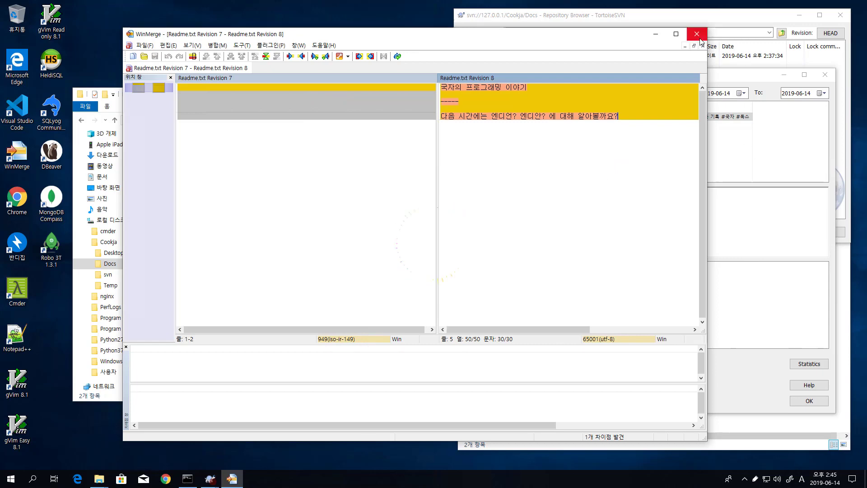
{"action": "left_click", "coordinate": [700, 39]}
- Examine the dates, messages and changed paths of revisions 6, 7 and 8 in the Docs log
{"action": "left_click", "coordinate": [629, 161]}
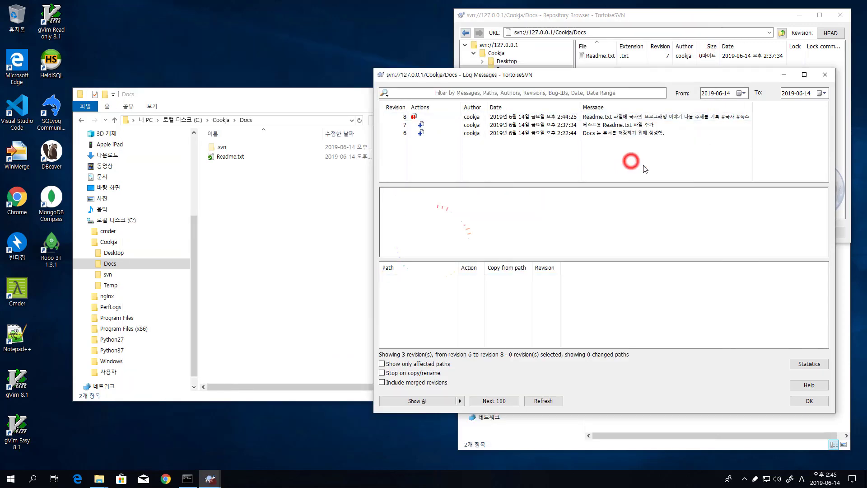
{"action": "left_click", "coordinate": [617, 133]}
{"action": "left_click", "coordinate": [616, 124]}
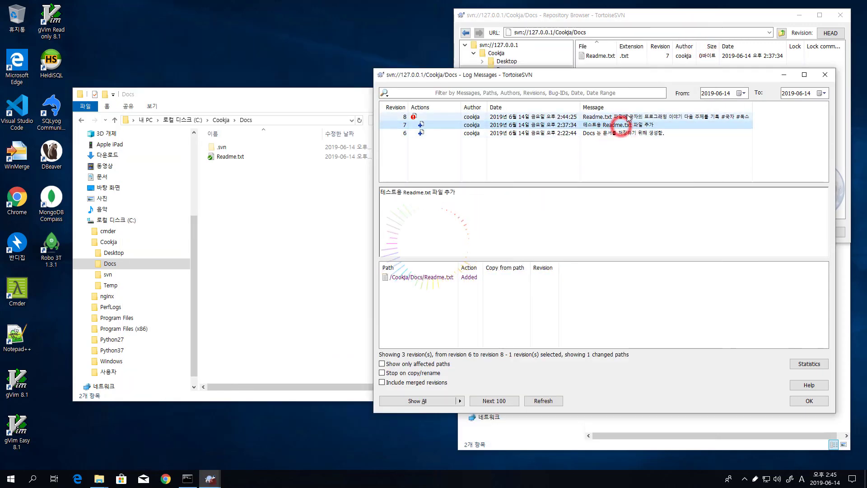
{"action": "left_click", "coordinate": [622, 116]}
{"action": "left_click", "coordinate": [496, 125]}
{"action": "left_click", "coordinate": [497, 133]}
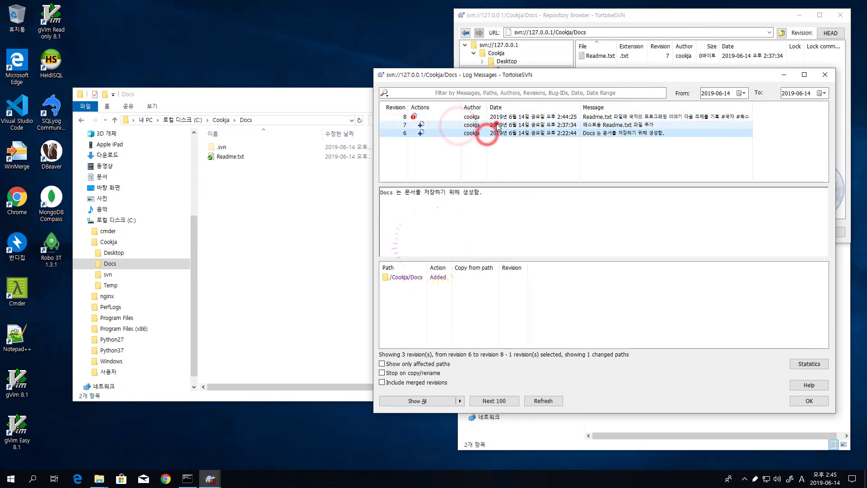
{"action": "left_click", "coordinate": [519, 116]}
{"action": "left_click", "coordinate": [521, 125]}
{"action": "left_click", "coordinate": [527, 133]}
{"action": "left_click", "coordinate": [545, 116]}
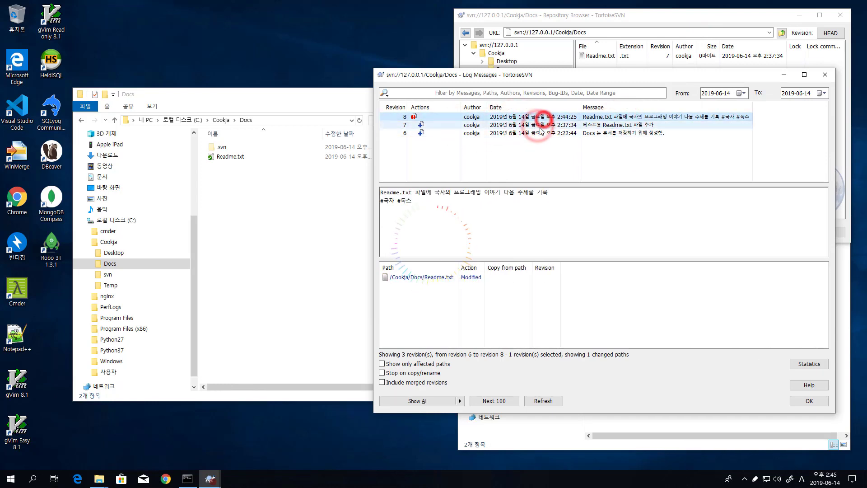
{"action": "left_click", "coordinate": [538, 125]}
{"action": "left_click", "coordinate": [541, 133]}
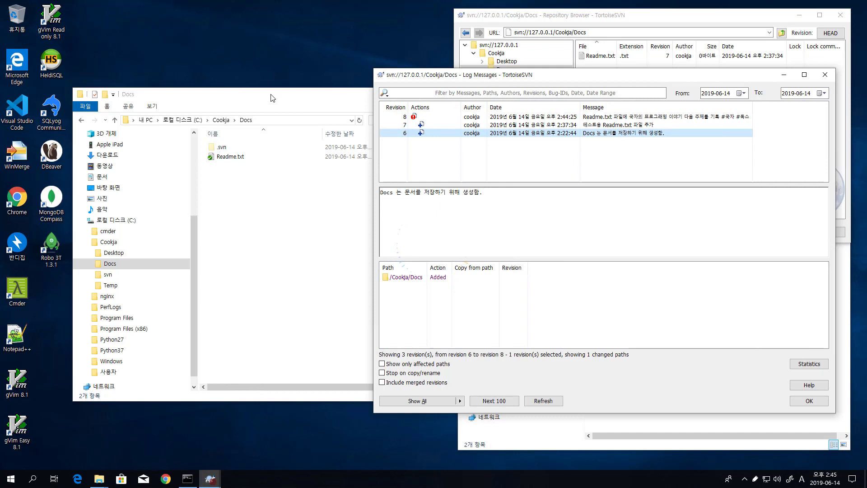
- Close the Docs log messages and return to the Docs folder window
{"action": "left_click", "coordinate": [325, 95]}
{"action": "left_click", "coordinate": [541, 75]}
{"action": "left_click_drag", "start_coordinate": [700, 71], "coordinate": [658, 102]}
{"action": "left_click", "coordinate": [804, 409]}
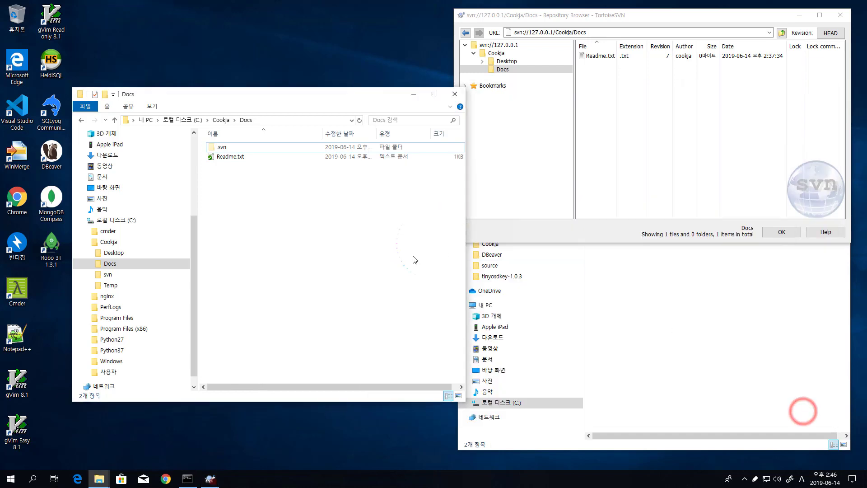
{"action": "left_click", "coordinate": [301, 248]}
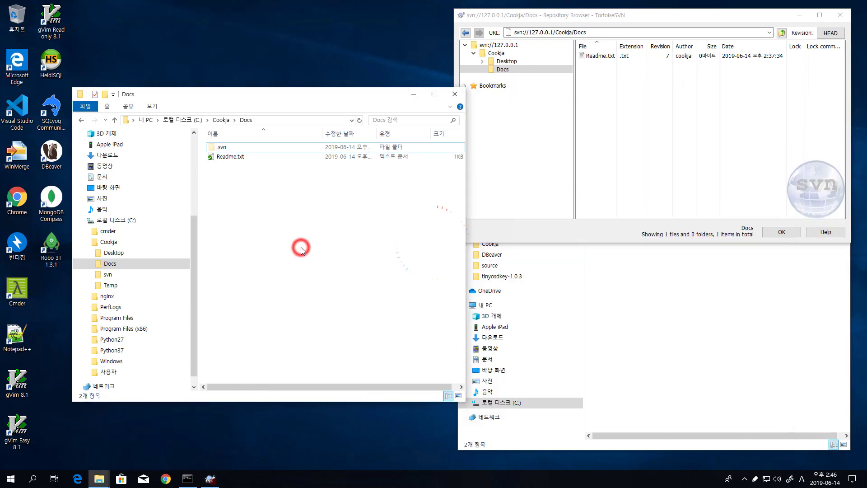
- View the SVN commands offered for the Docs folder and dismiss them without running any
{"action": "right_click", "coordinate": [113, 267]}
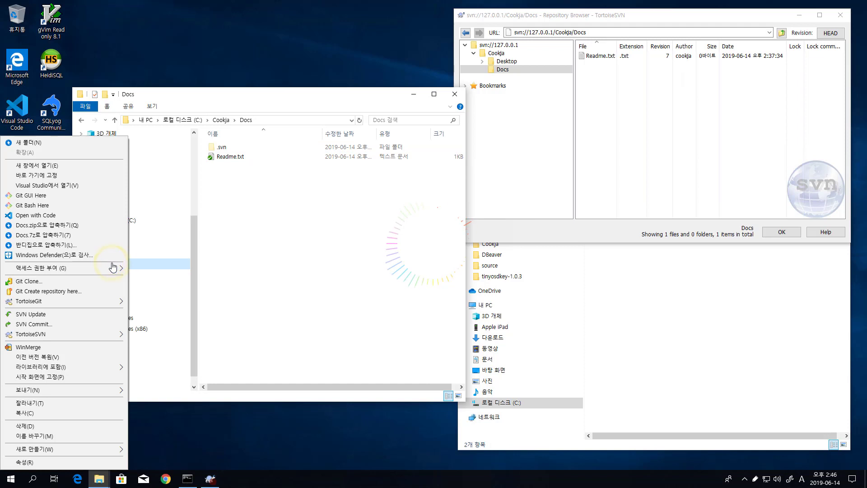
{"action": "left_click", "coordinate": [47, 335]}
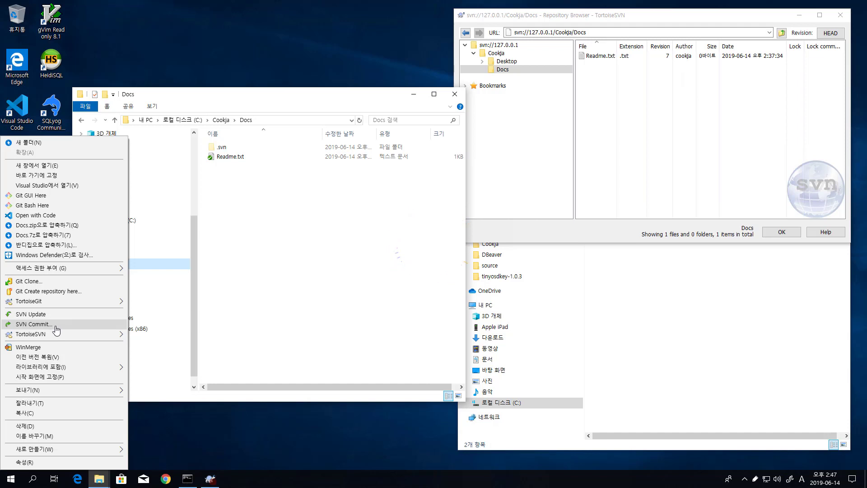
{"action": "left_click", "coordinate": [283, 311]}
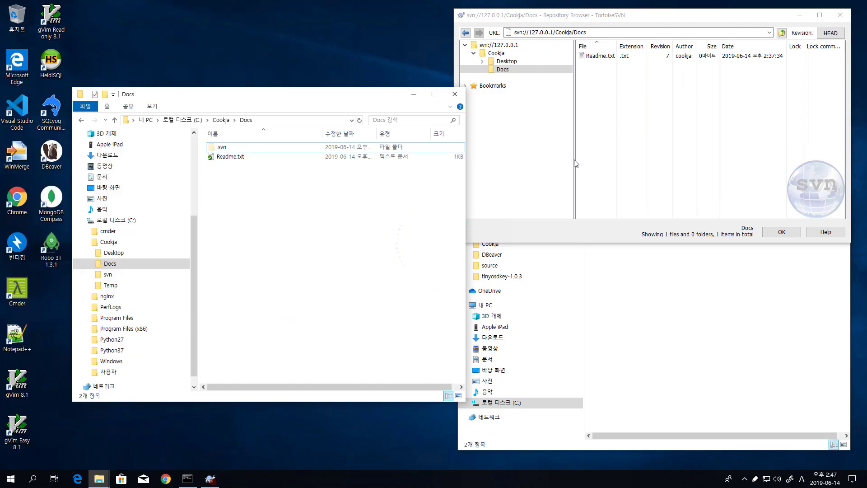
- Close the repository browser and the repos folder window, and reposition the Docs folder window on the desktop
{"action": "left_click", "coordinate": [840, 15]}
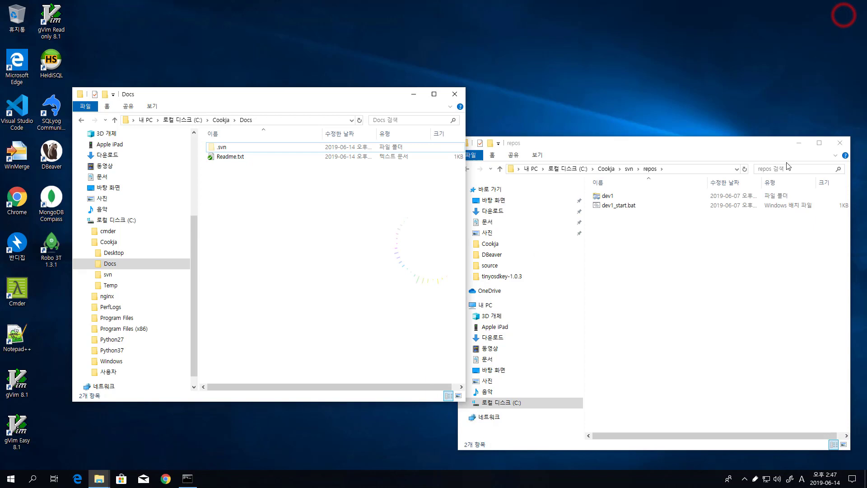
{"action": "left_click", "coordinate": [840, 147]}
{"action": "left_click_drag", "start_coordinate": [337, 96], "coordinate": [393, 51]}
{"action": "left_click", "coordinate": [321, 193]}
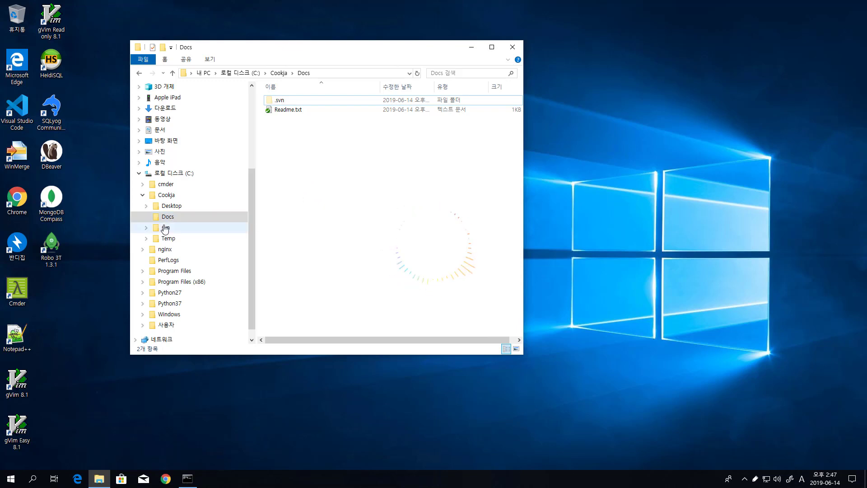
{"action": "left_click", "coordinate": [172, 205]}
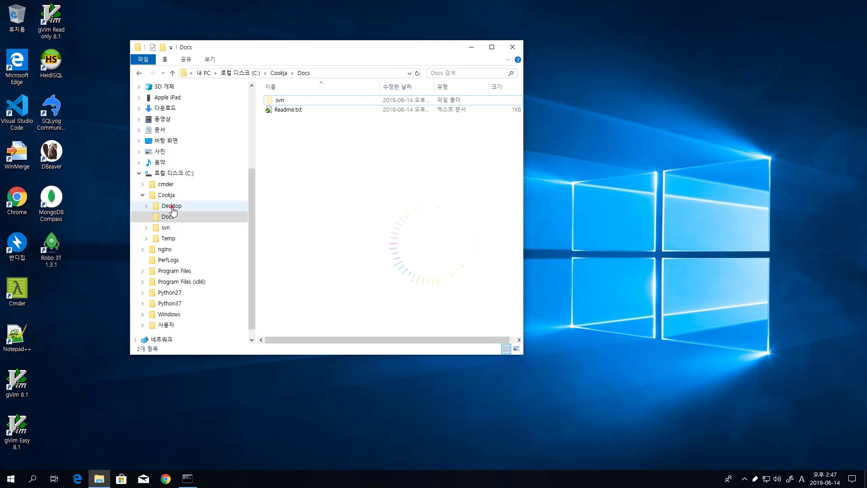
- Update the C:\Cookja\Docs working copy from the SVN repository and close the update report
{"action": "left_click", "coordinate": [167, 218]}
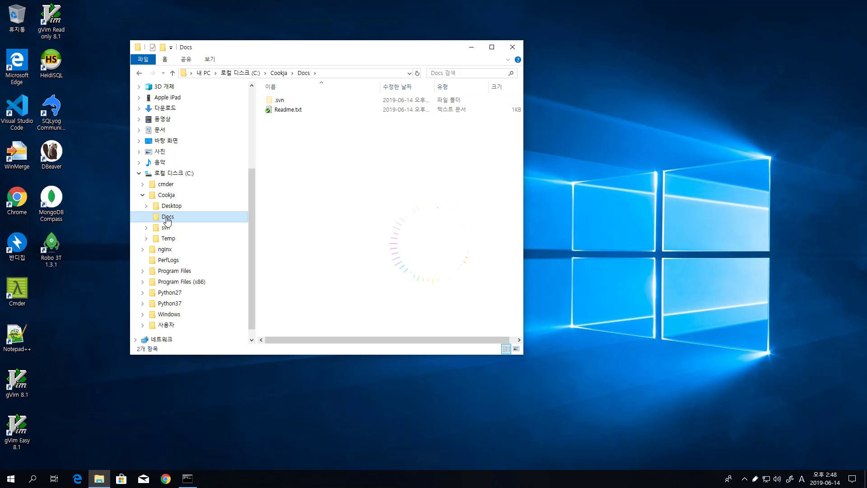
{"action": "right_click", "coordinate": [167, 220]}
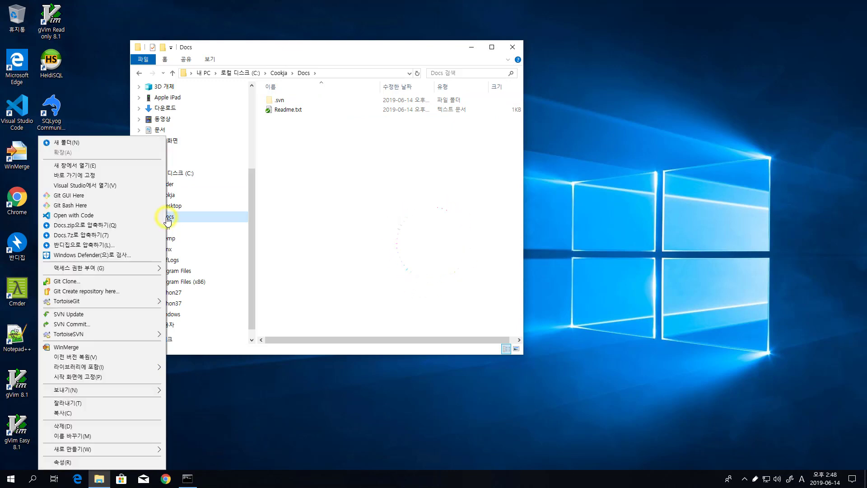
{"action": "left_click", "coordinate": [100, 314]}
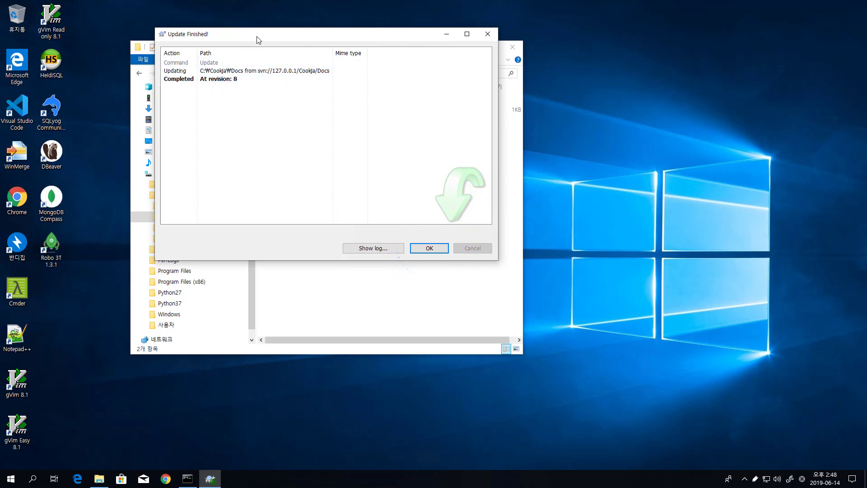
{"action": "left_click_drag", "start_coordinate": [256, 40], "coordinate": [179, 220]}
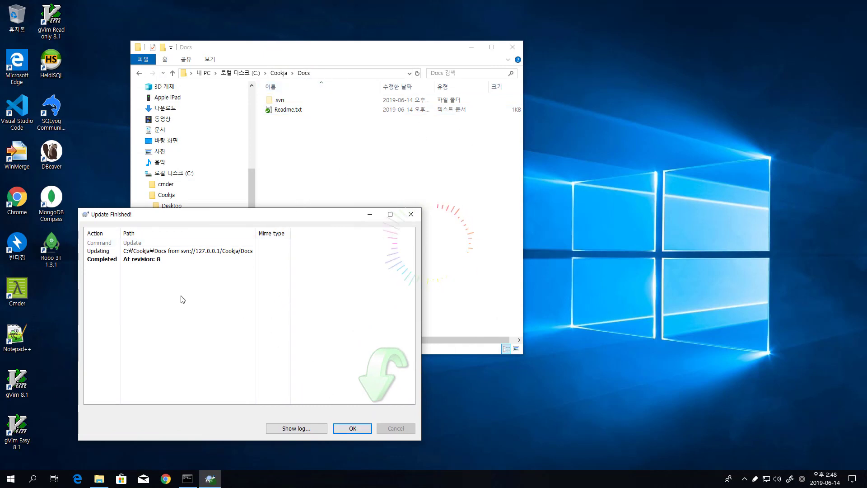
{"action": "left_click", "coordinate": [367, 427]}
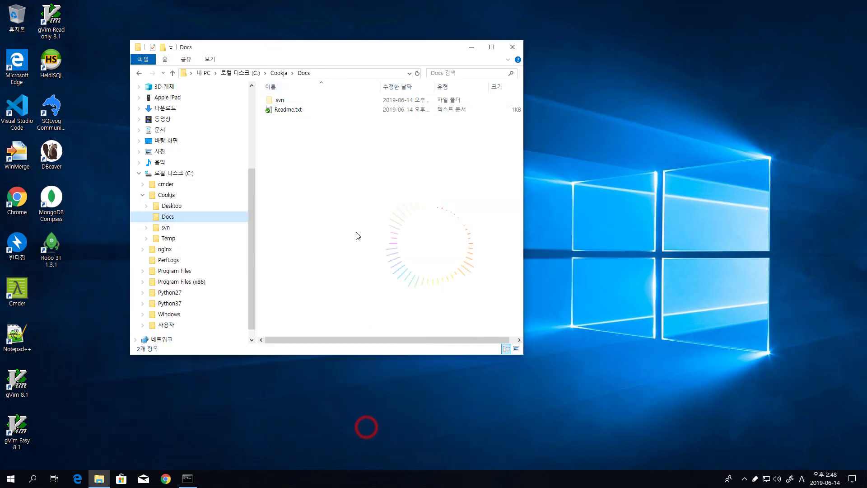
{"action": "left_click", "coordinate": [306, 151]}
{"action": "left_click_drag", "start_coordinate": [319, 41], "coordinate": [264, 64]}
{"action": "left_click", "coordinate": [247, 128]}
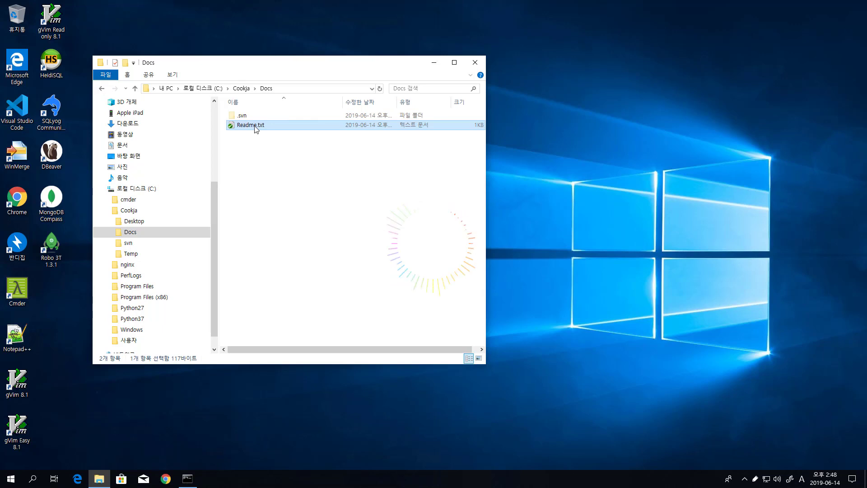
{"action": "left_click", "coordinate": [246, 168]}
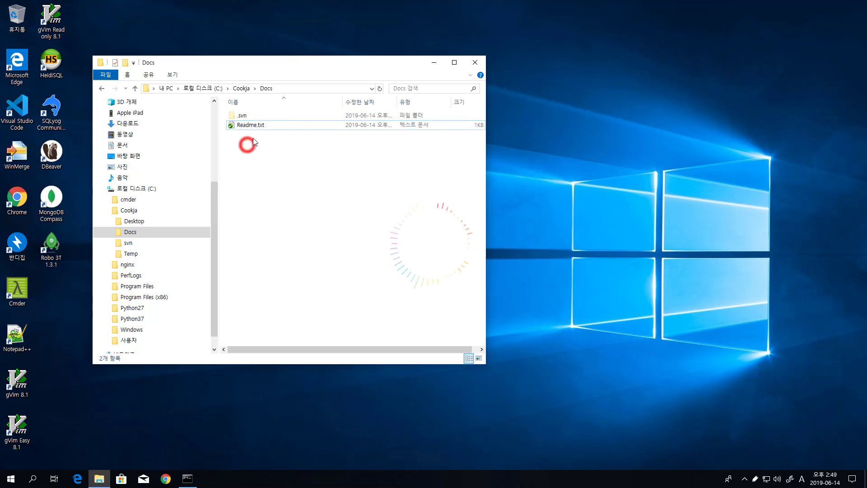
{"action": "left_click", "coordinate": [253, 128]}
{"action": "left_click", "coordinate": [256, 148]}
- Run another SVN update on the Docs folder and dismiss its report
{"action": "right_click", "coordinate": [134, 231]}
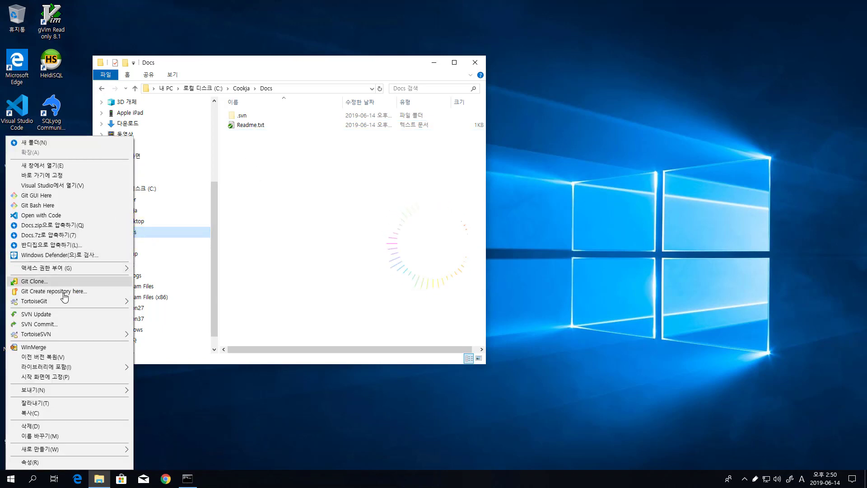
{"action": "left_click", "coordinate": [56, 315]}
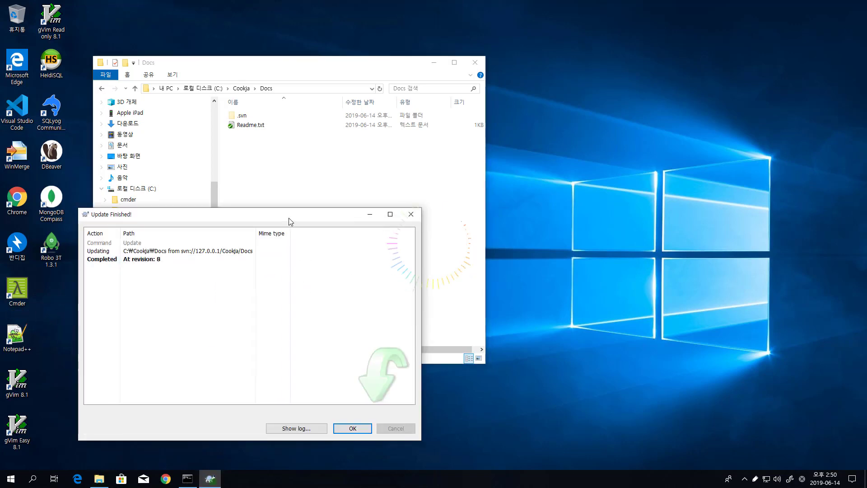
{"action": "left_click_drag", "start_coordinate": [289, 217], "coordinate": [460, 164]}
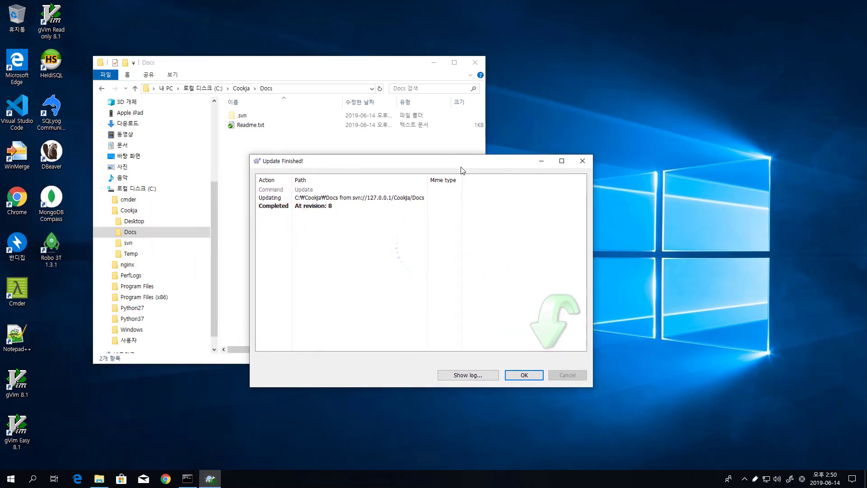
{"action": "left_click", "coordinate": [517, 375]}
{"action": "left_click", "coordinate": [287, 264]}
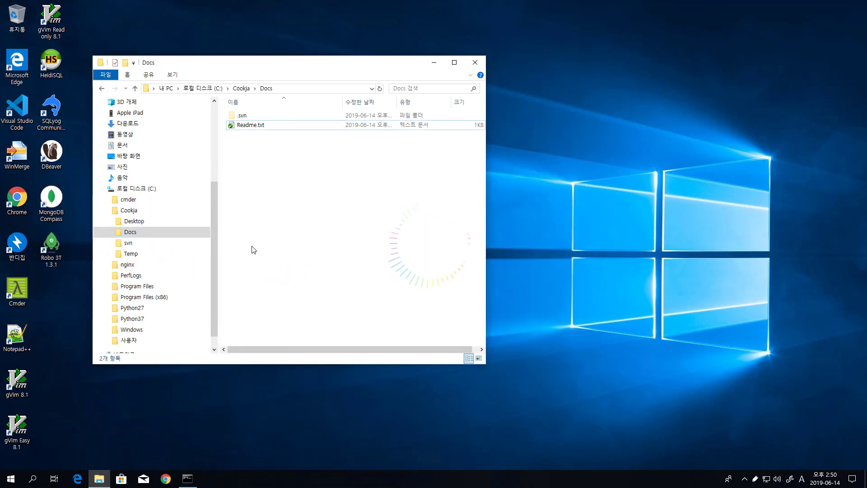
- Check the Docs folder for uncommitted changes in the SVN Commit dialog, then cancel the commit
{"action": "right_click", "coordinate": [135, 235]}
{"action": "left_click", "coordinate": [116, 325]}
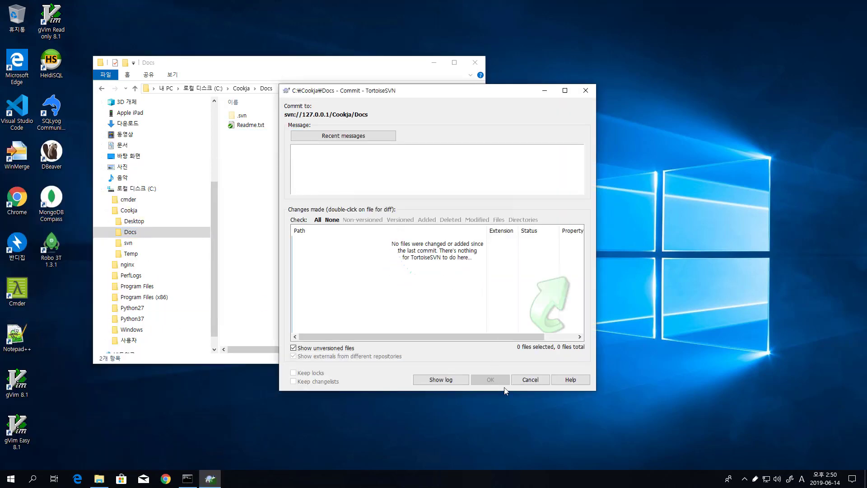
{"action": "left_click", "coordinate": [527, 380]}
{"action": "left_click", "coordinate": [311, 245]}
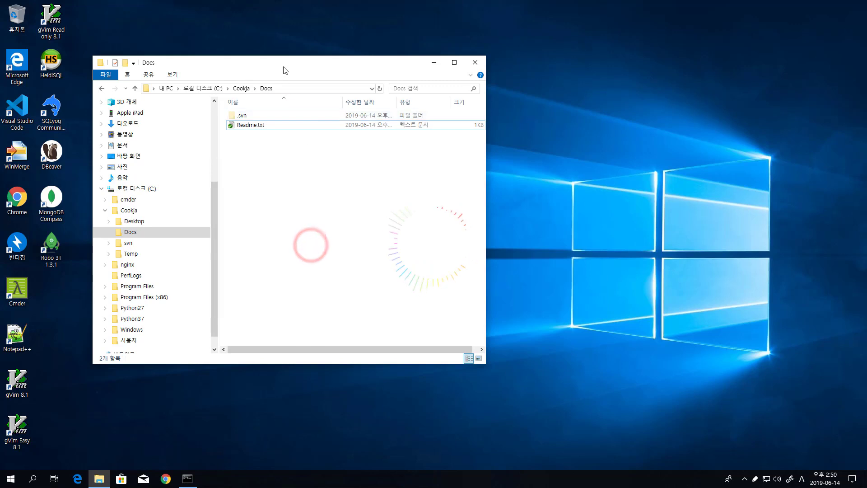
- Bring up the command prompt running svnserve and arrange it beside the Docs folder window so both are visible
{"action": "left_click_drag", "start_coordinate": [286, 56], "coordinate": [271, 50]}
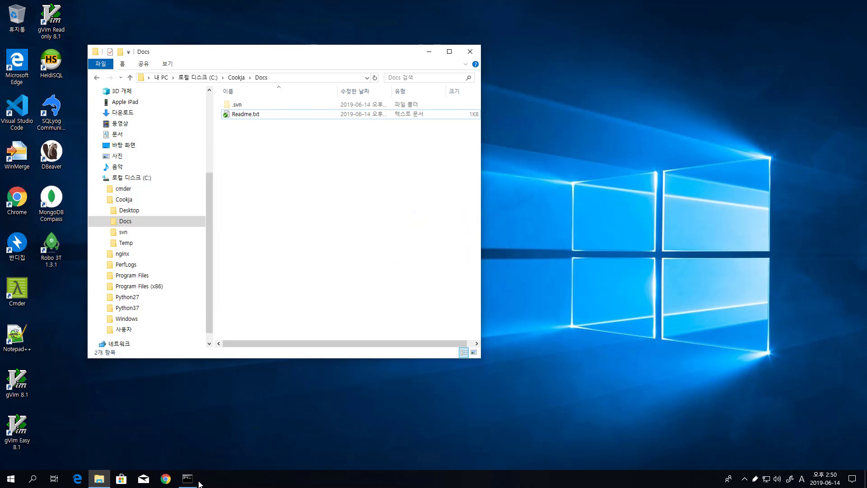
{"action": "left_click", "coordinate": [232, 481]}
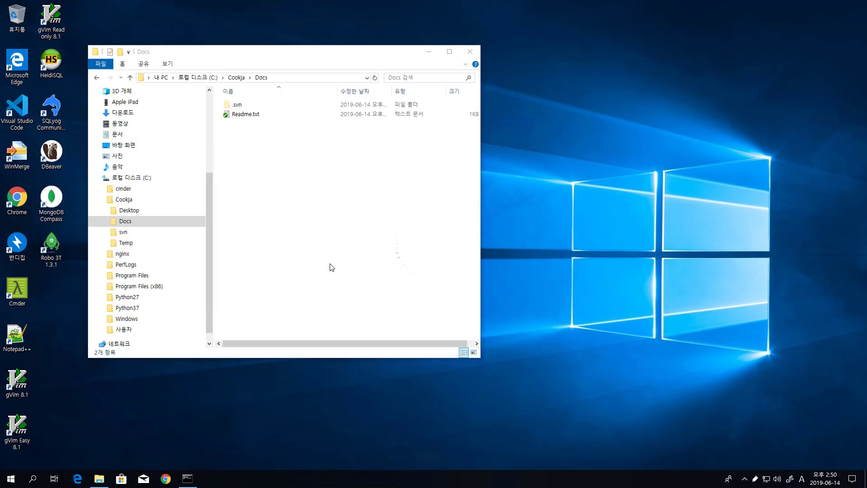
{"action": "left_click", "coordinate": [187, 479]}
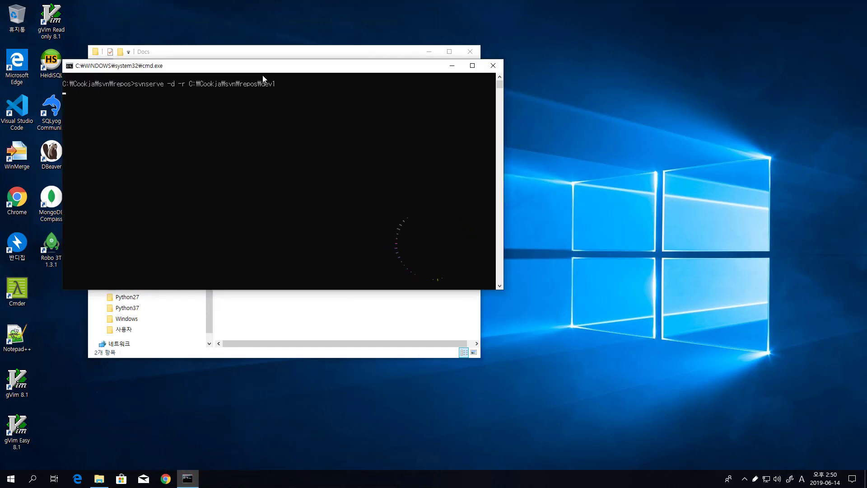
{"action": "left_click_drag", "start_coordinate": [268, 68], "coordinate": [617, 26]}
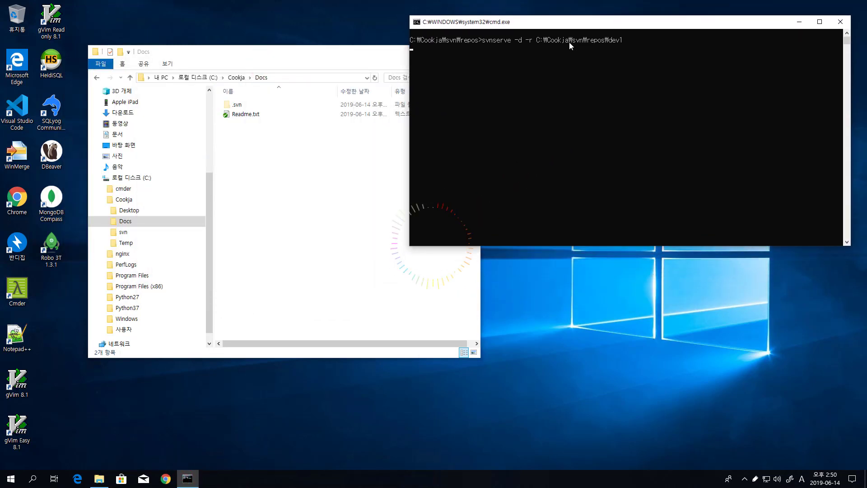
{"action": "left_click", "coordinate": [307, 53]}
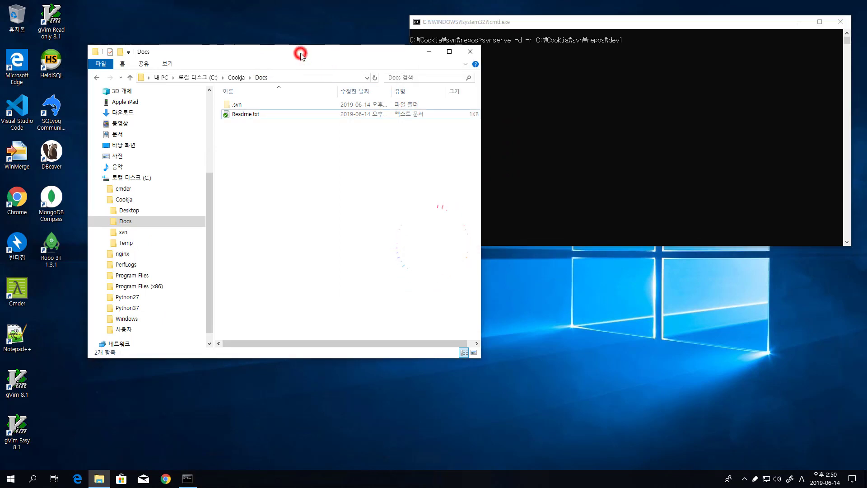
{"action": "left_click_drag", "start_coordinate": [299, 53], "coordinate": [296, 67]}
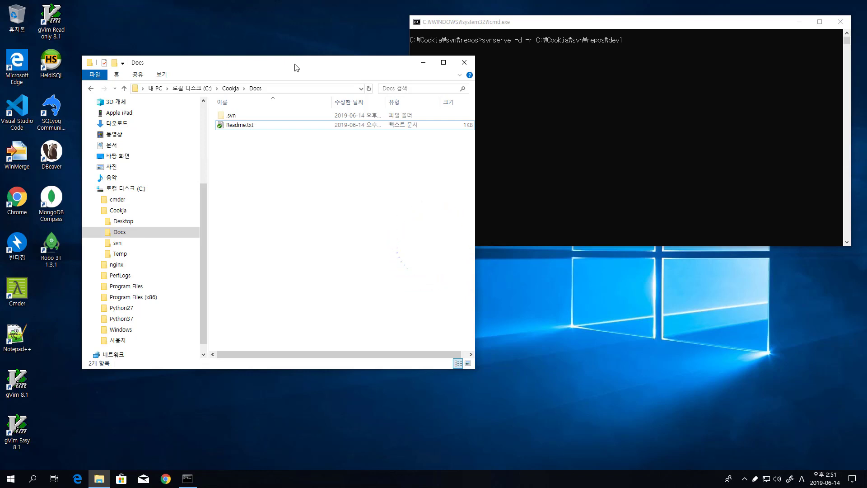
{"action": "left_click", "coordinate": [238, 126]}
{"action": "left_click", "coordinate": [236, 151]}
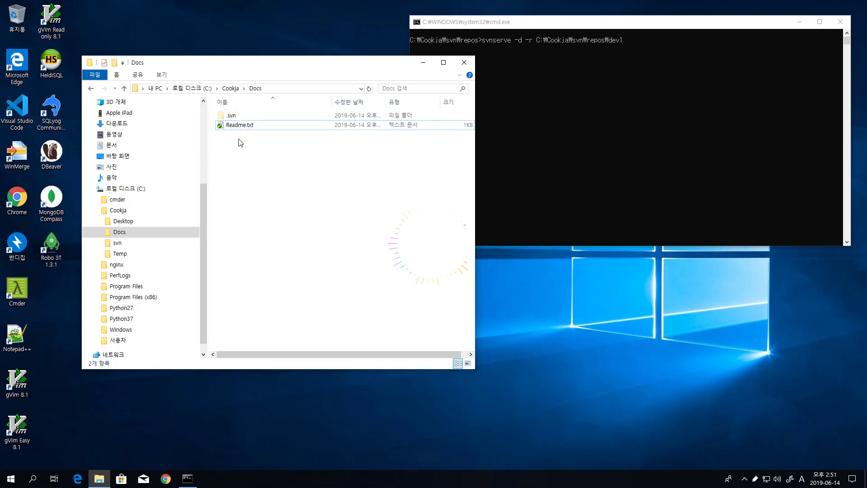